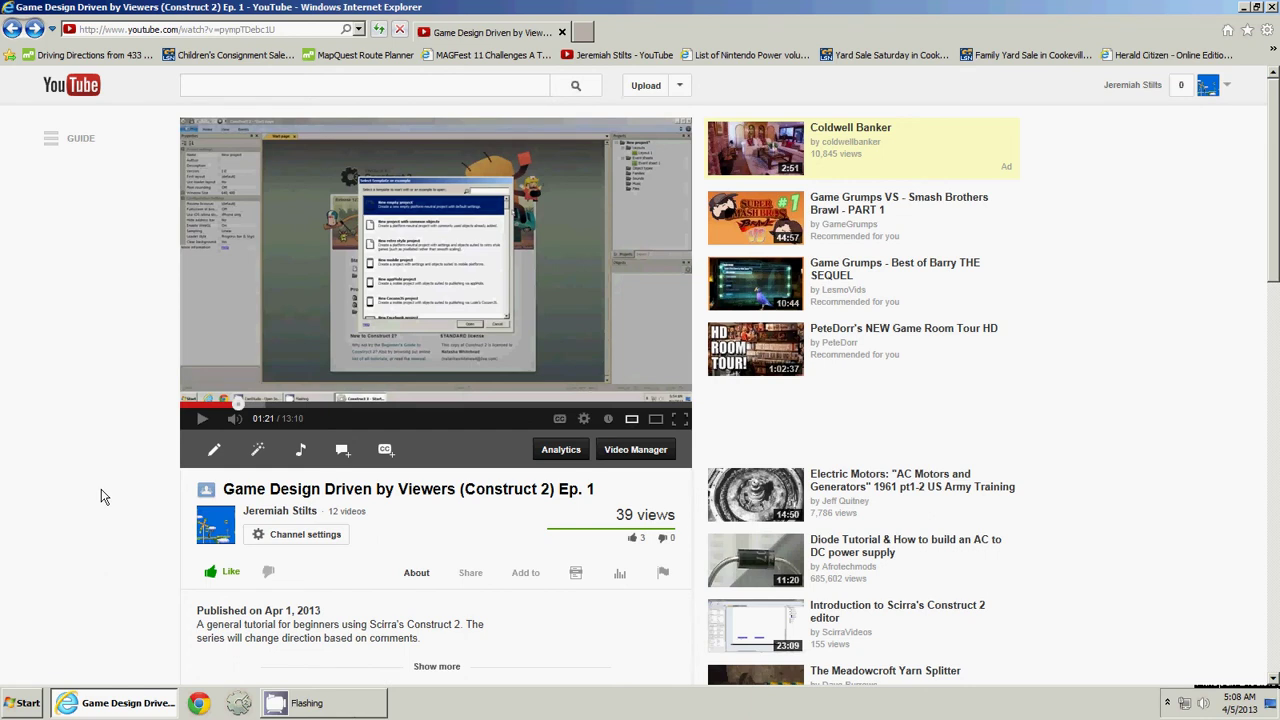
Switch to Construct 2 and open the tutorialgame project from the Desktop
scroll(100, 497, down, 10)
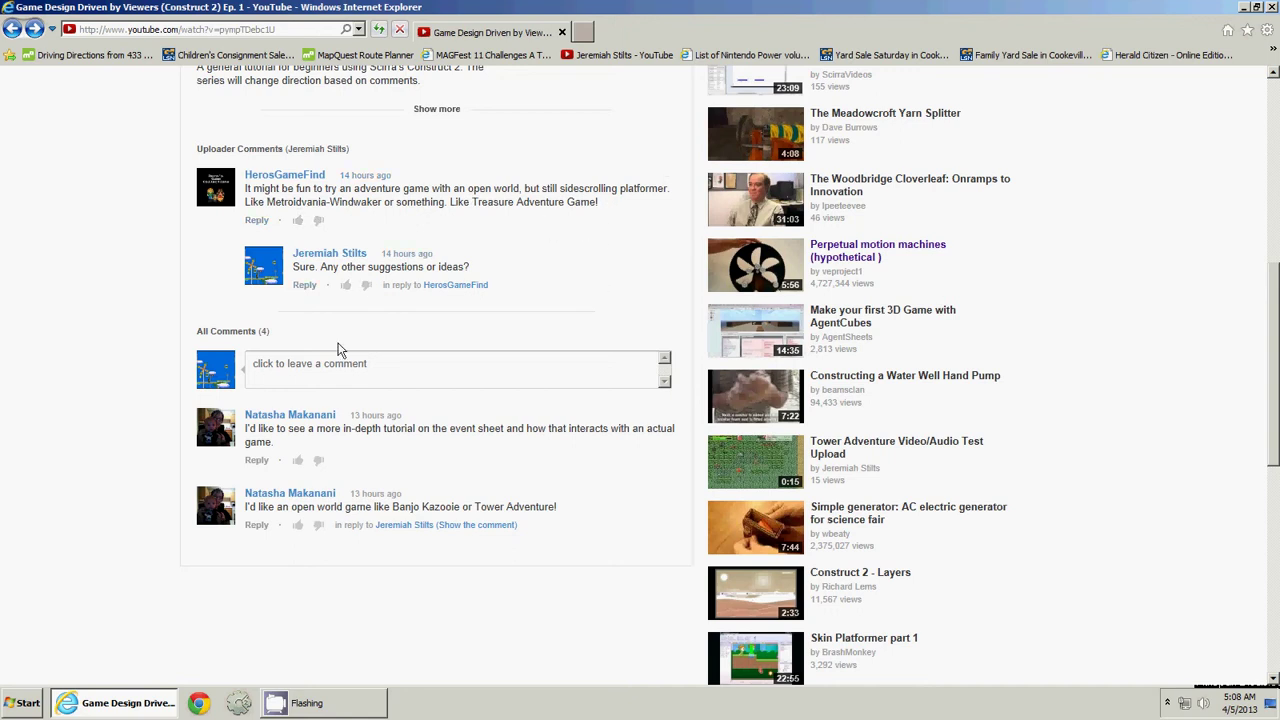
scroll(338, 350, up, 6)
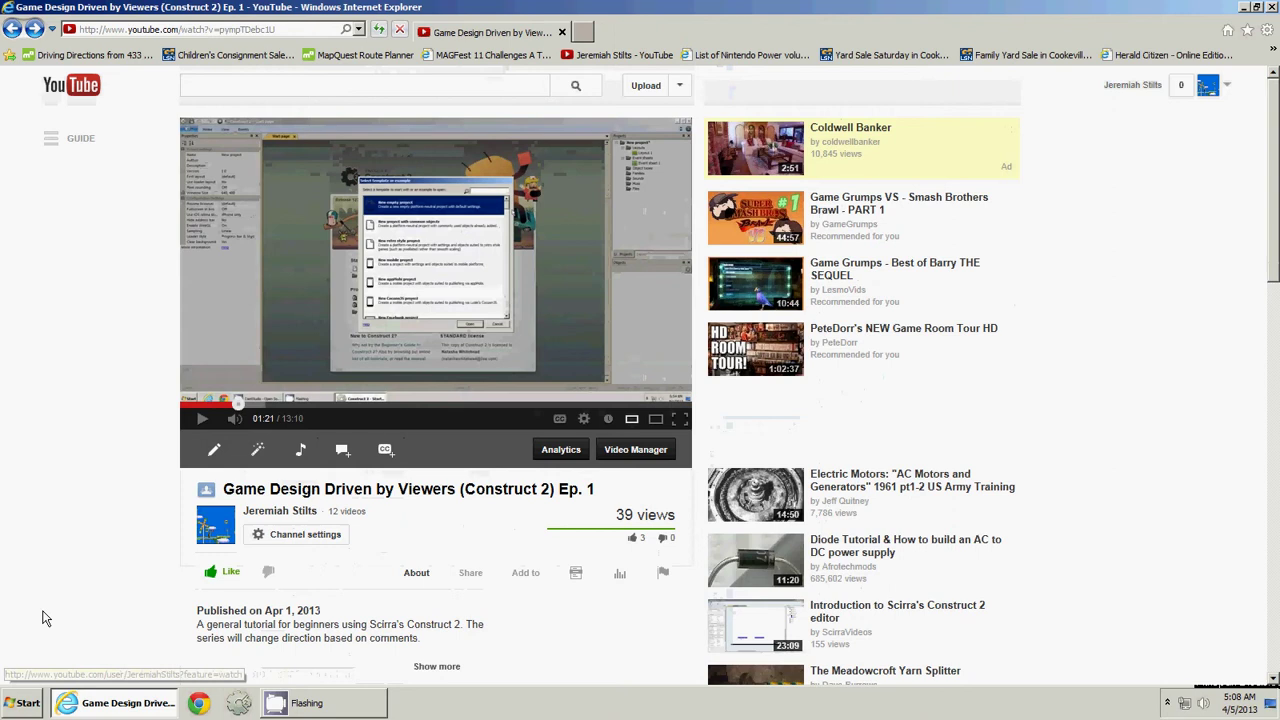
key(super)
key(super)
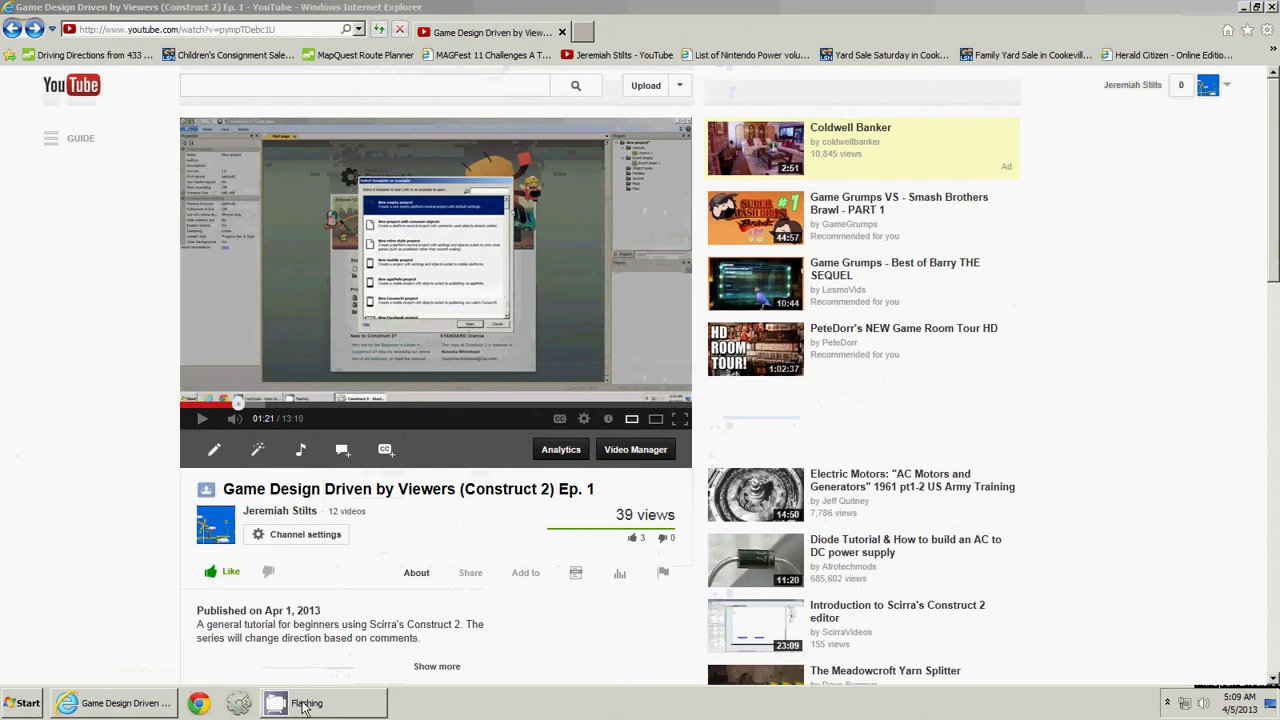
click(238, 704)
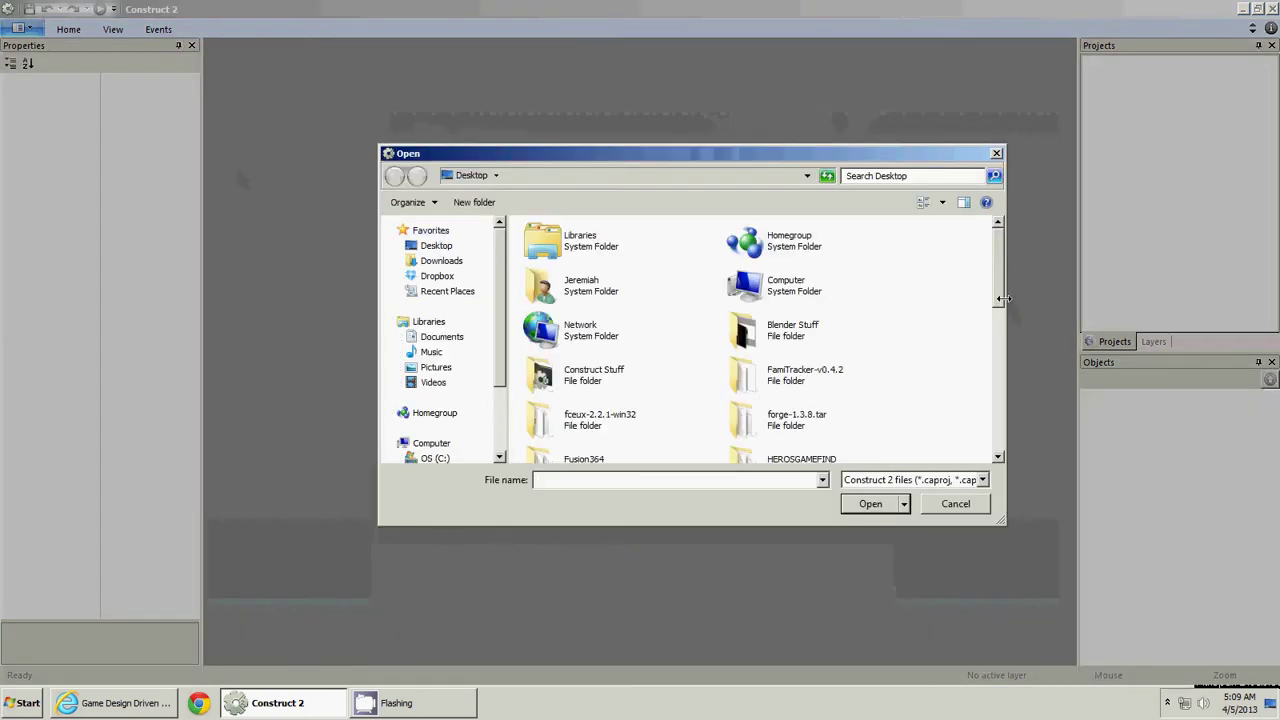
drag(999, 298, 988, 456)
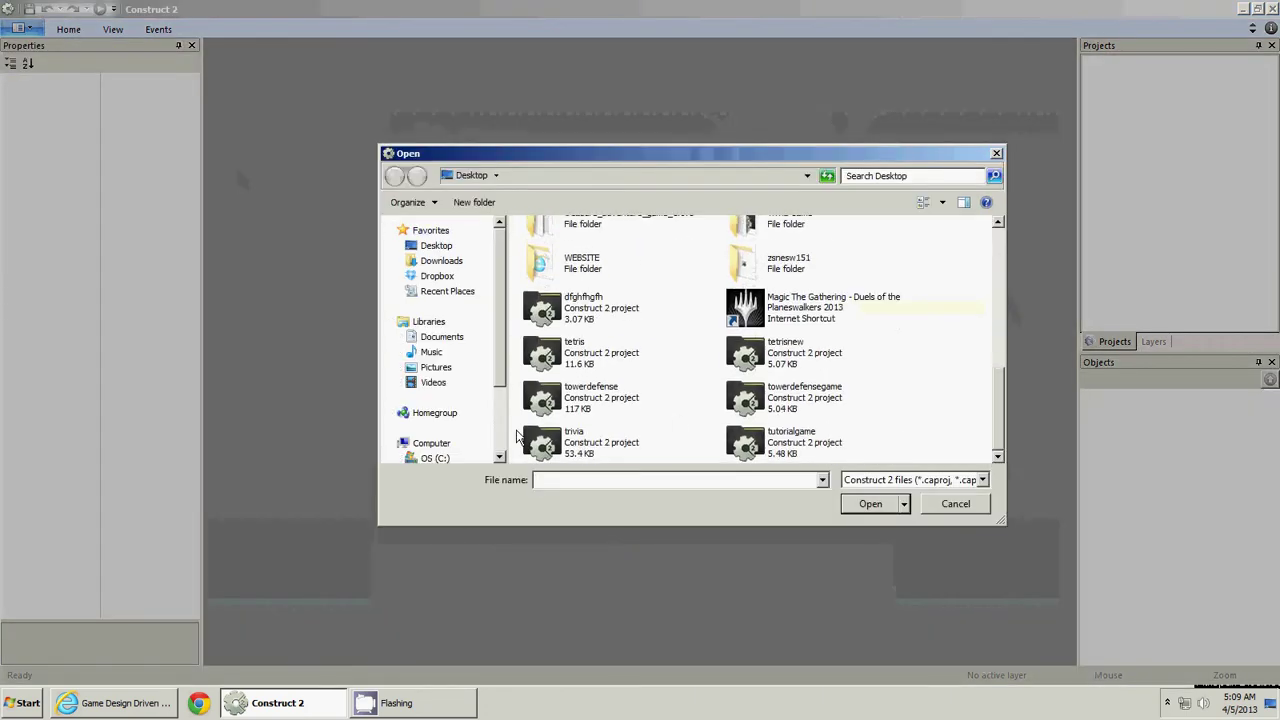
click(775, 437)
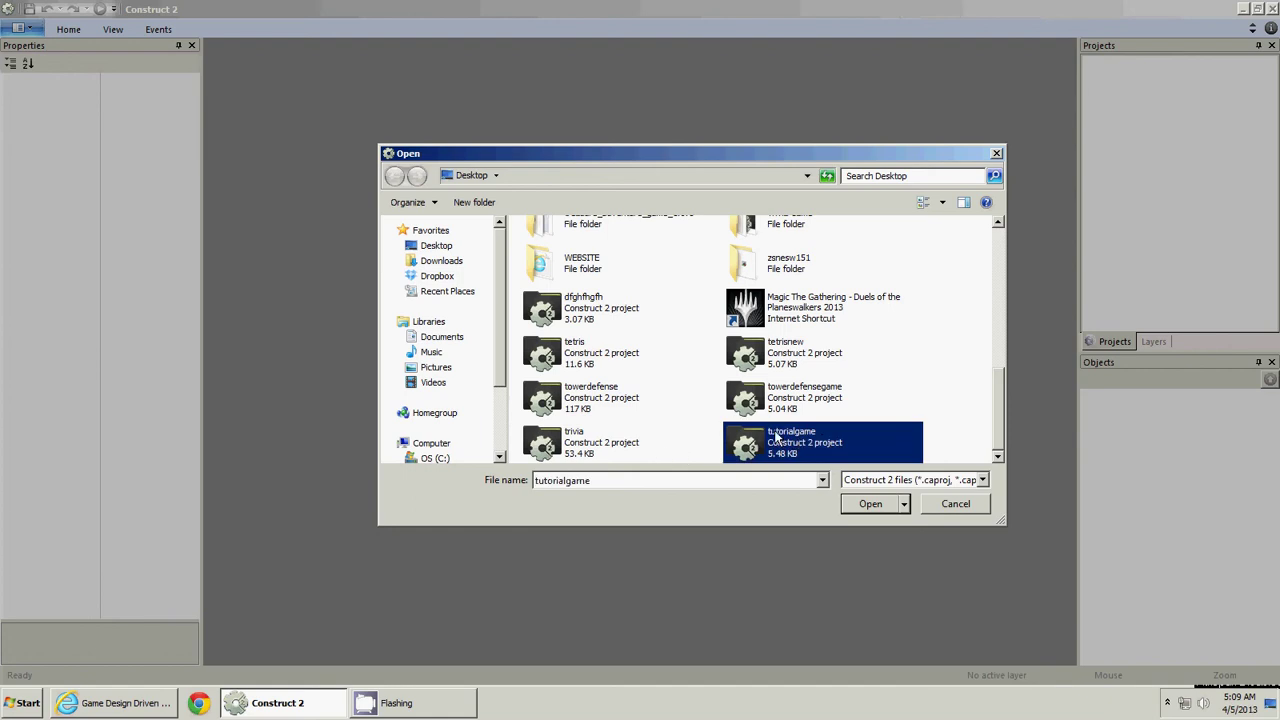
click(864, 508)
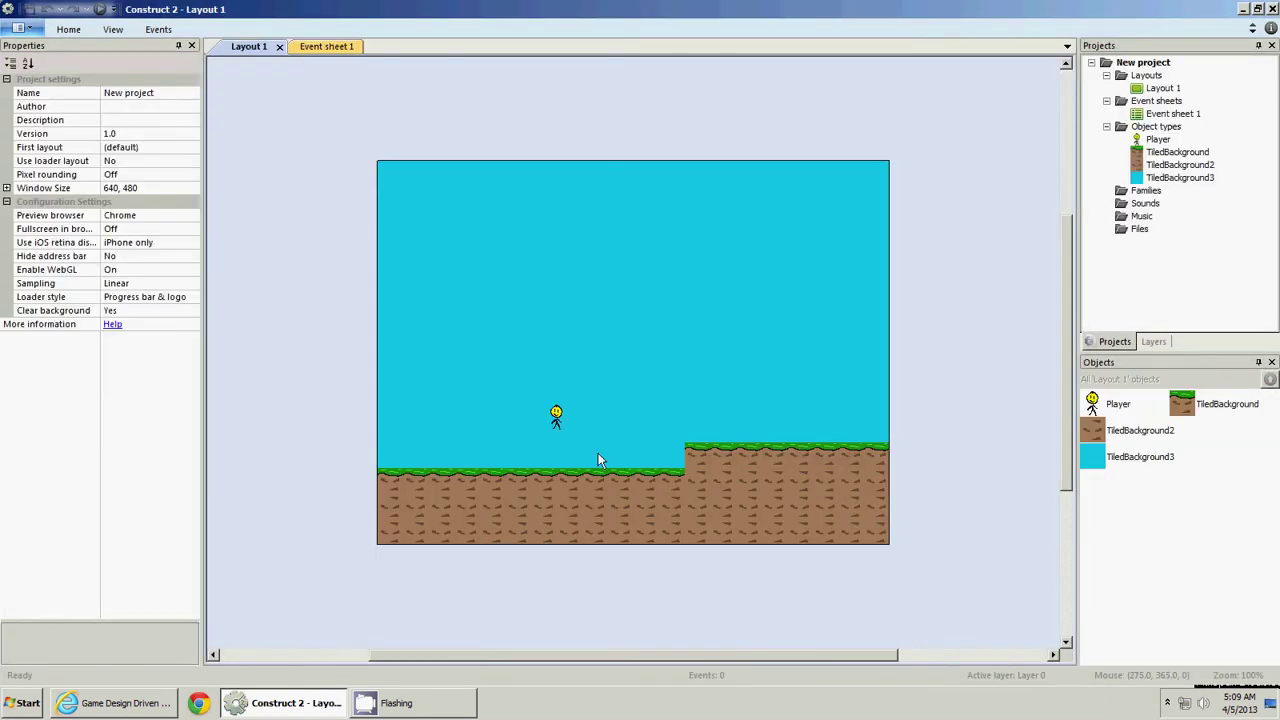
Use Save As Single File to store the project as tutorialgame0.1
click(19, 28)
click(78, 200)
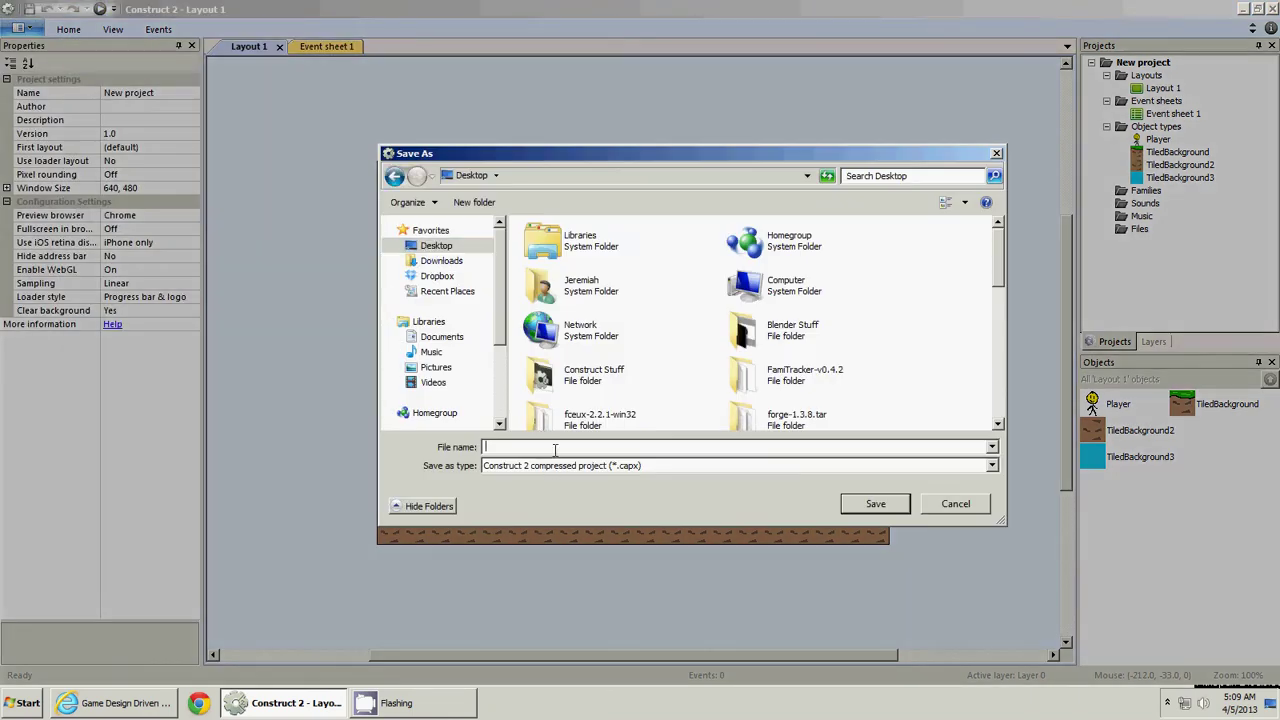
text(tu)
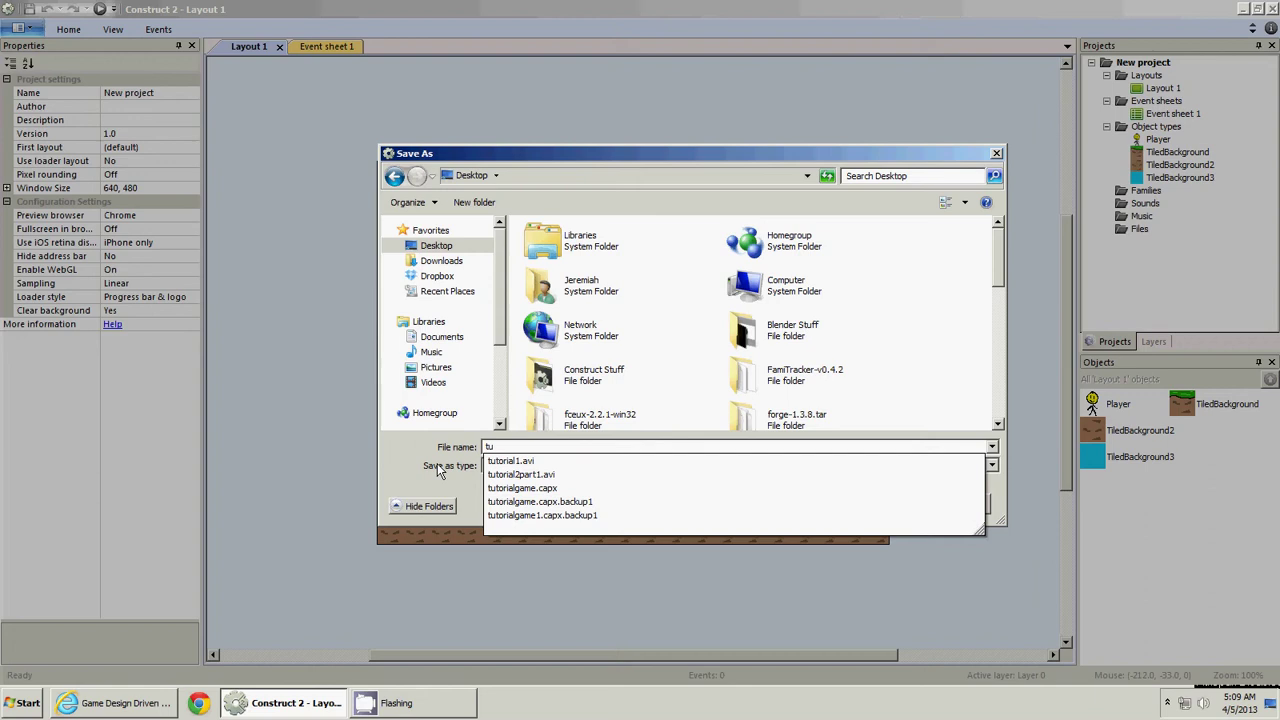
text(torialgame)
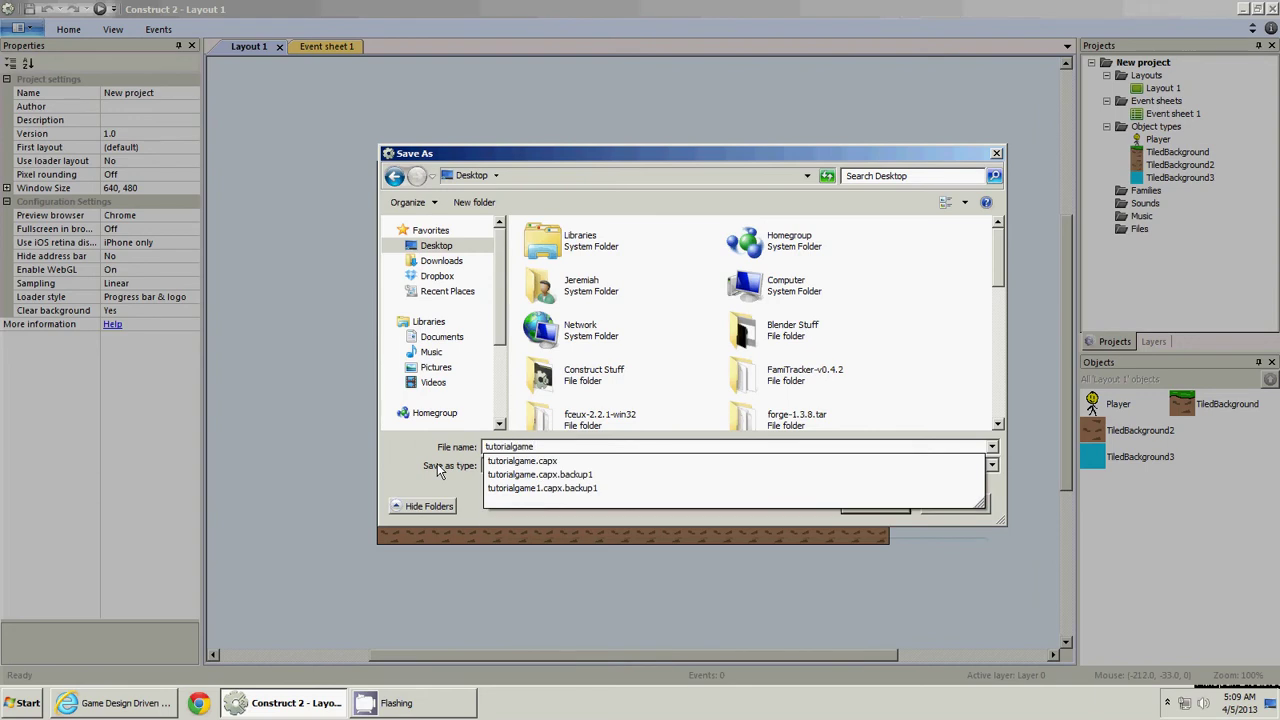
text(0.1)
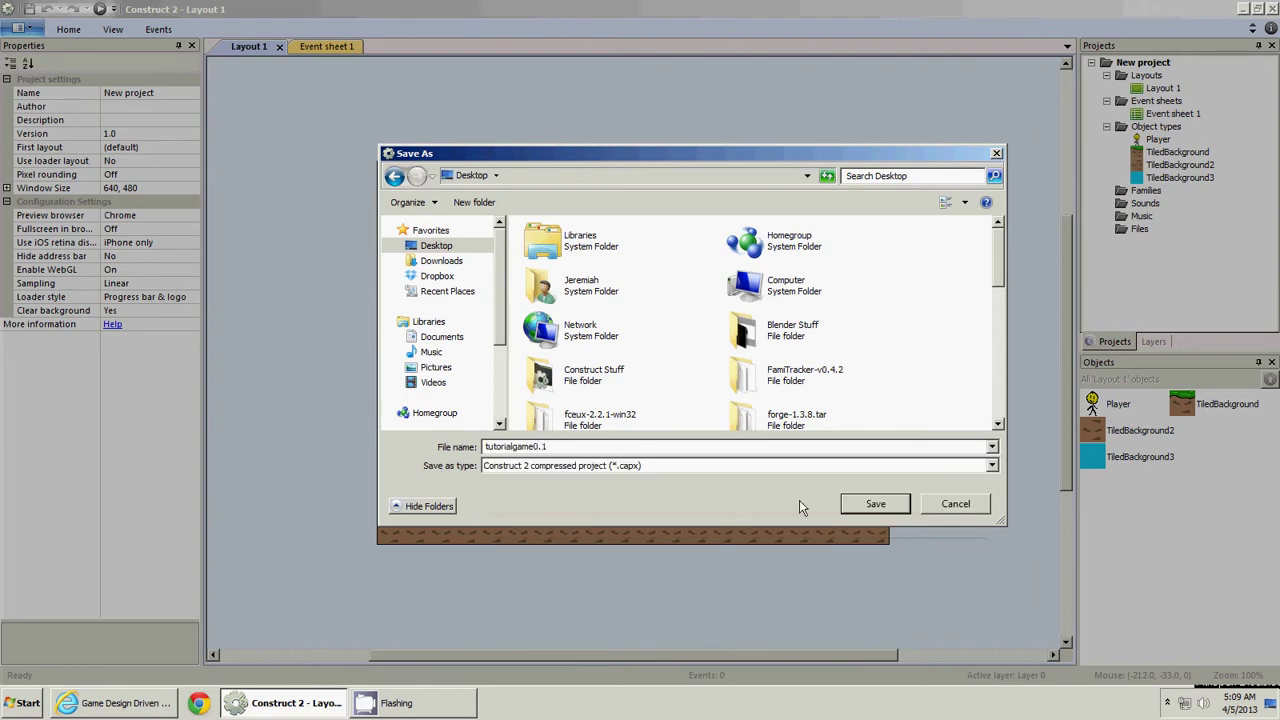
click(852, 503)
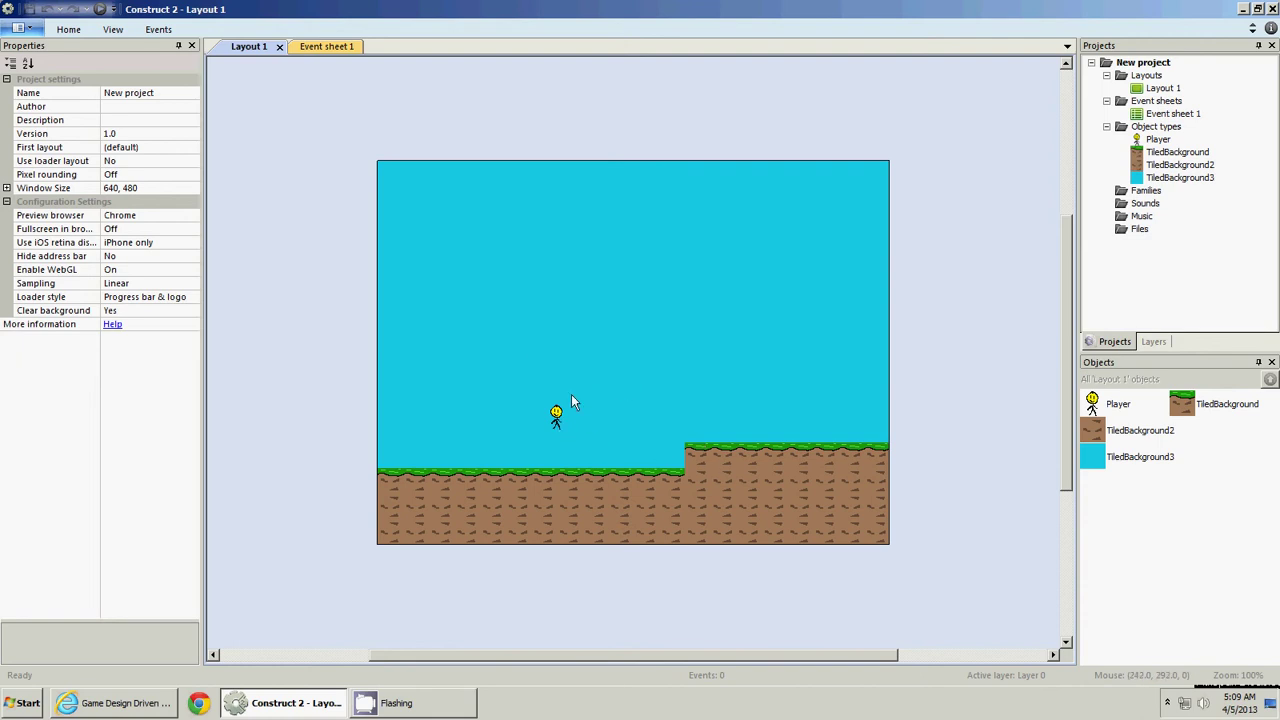
Clear the selection and change Layout 1's Layout Size from 640, 480 to 1280, 960
click(619, 305)
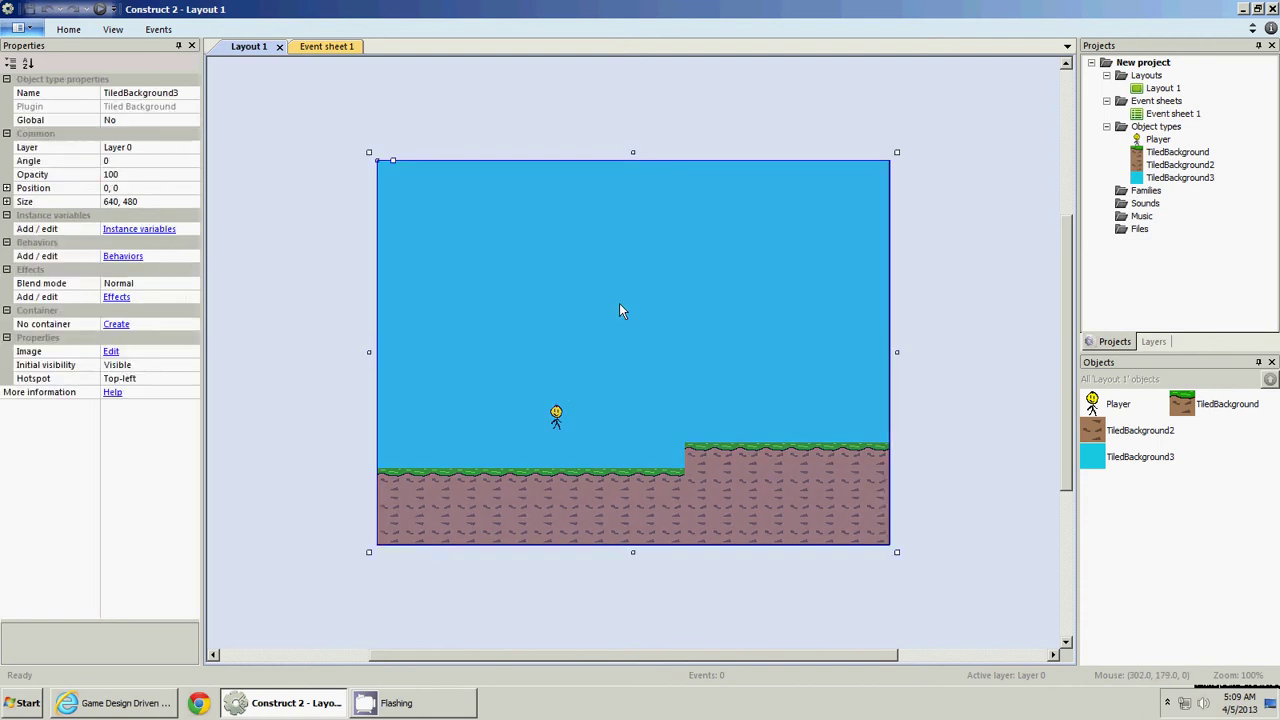
click(268, 172)
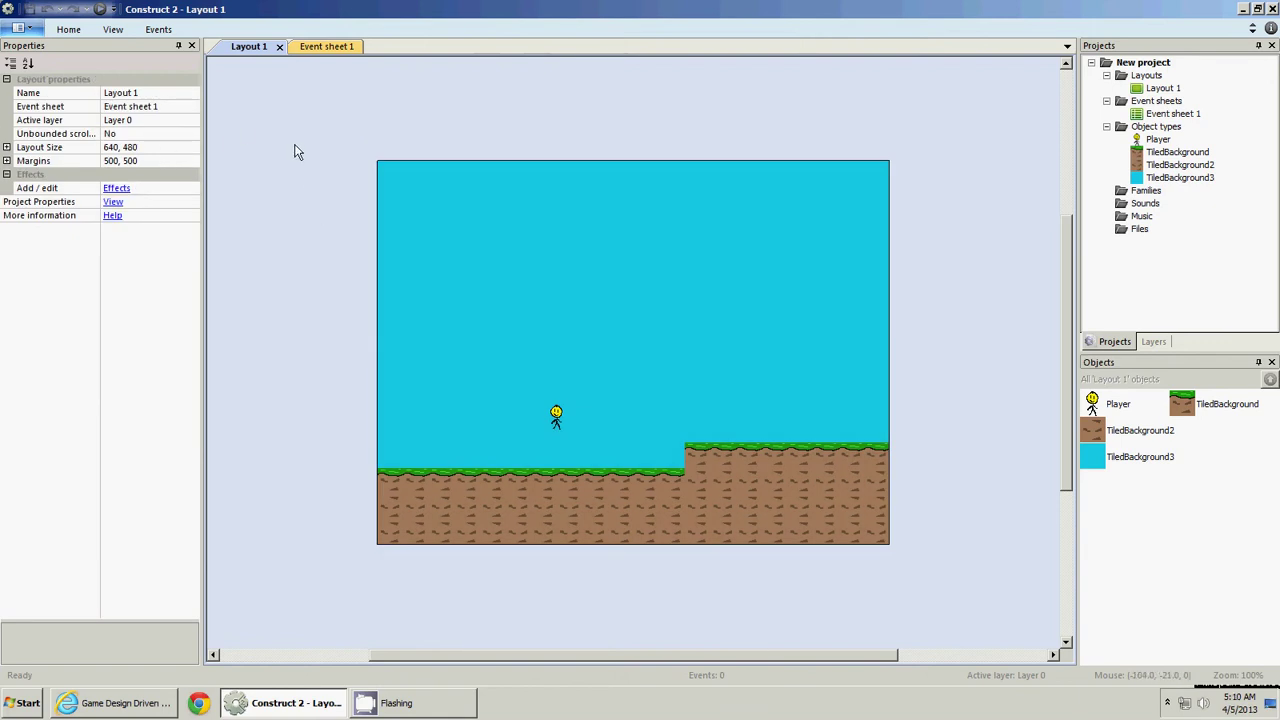
click(489, 222)
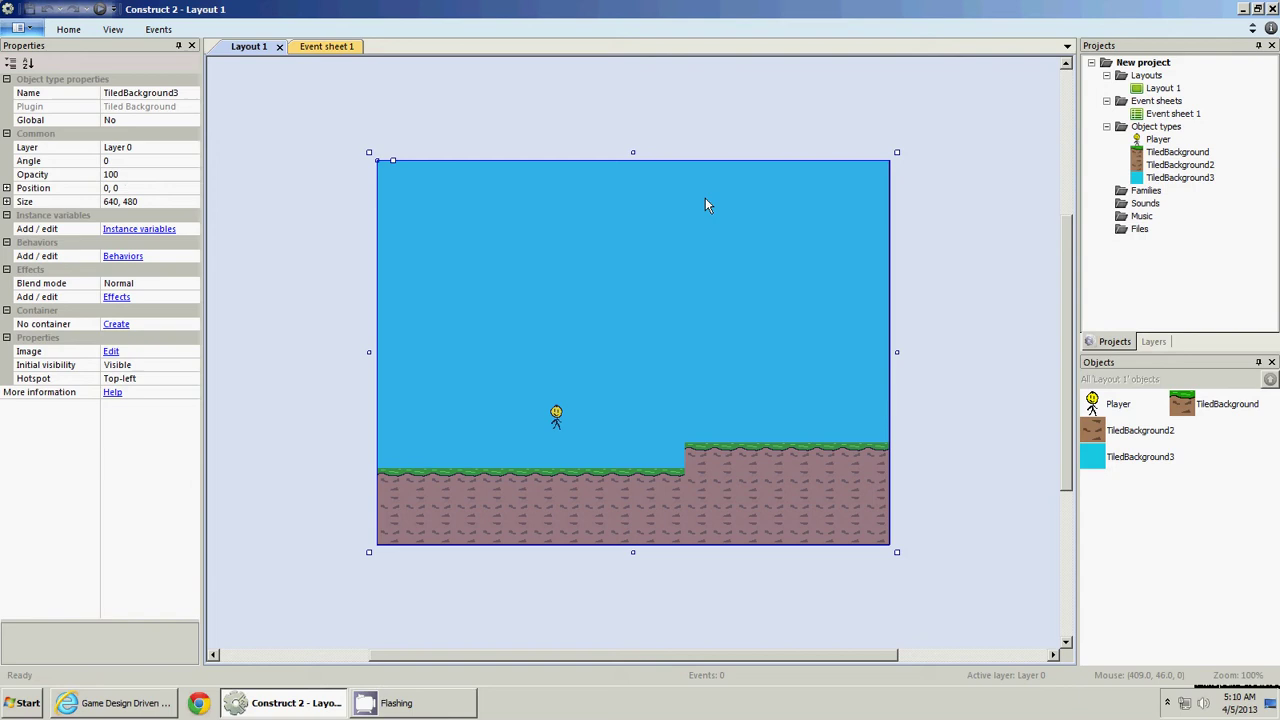
click(562, 418)
click(658, 317)
click(288, 230)
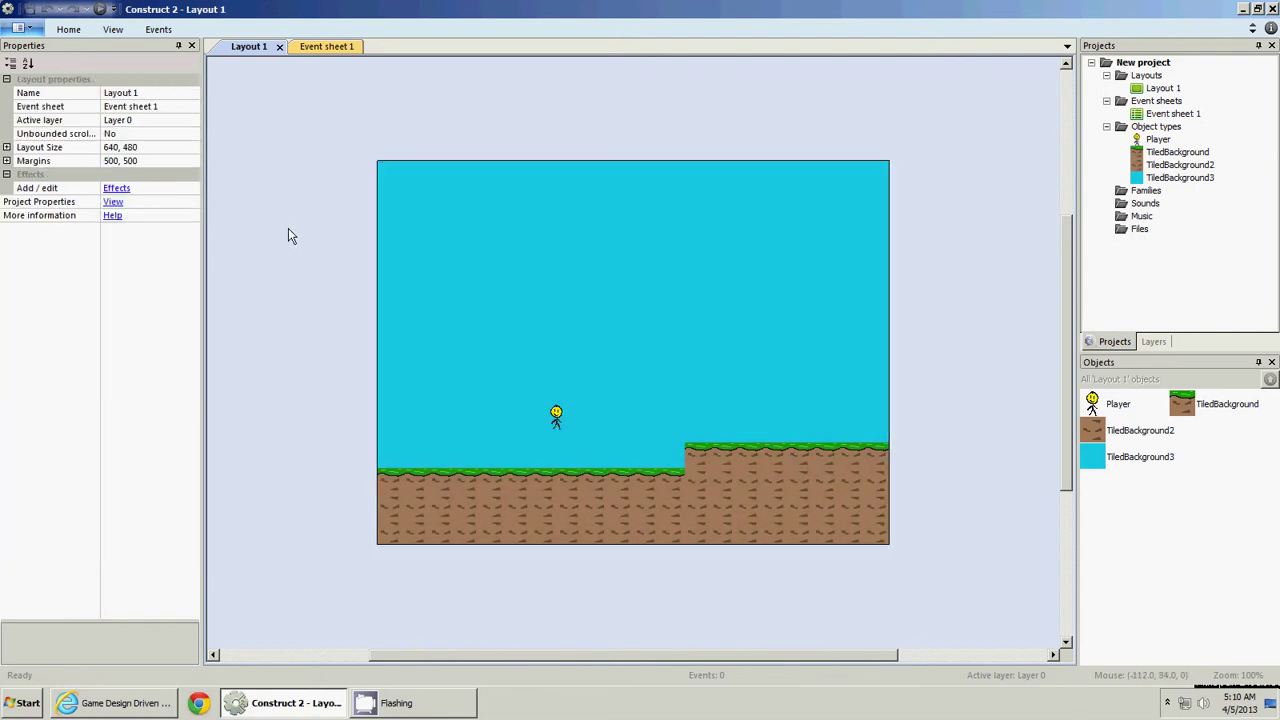
click(170, 148)
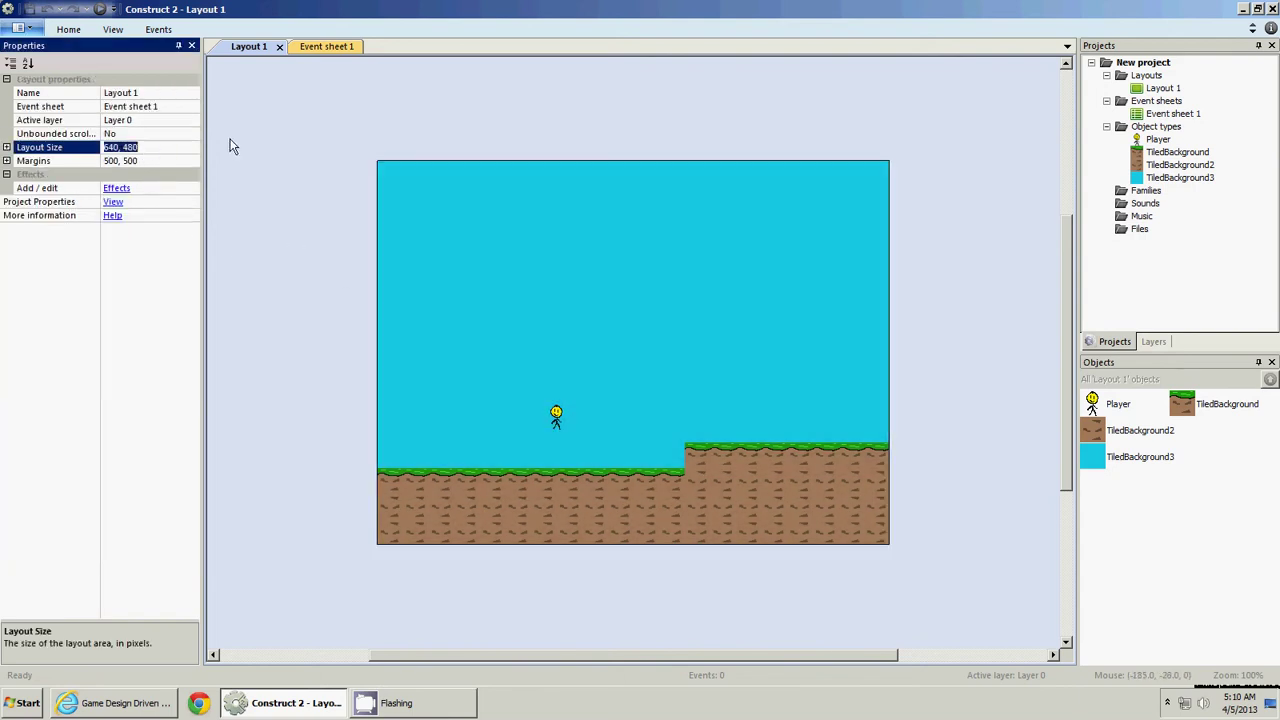
text(1280, 960)
key(Return)
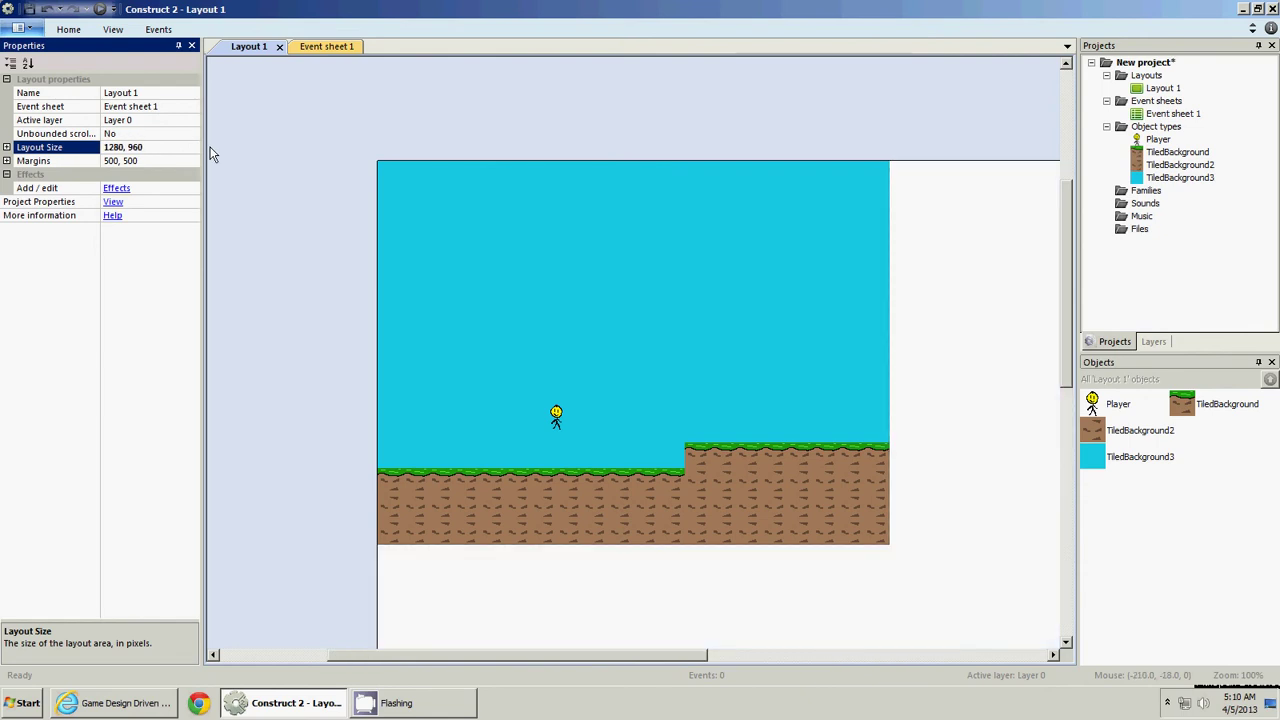
click(288, 170)
ctrl+scroll(317, 246, down, 2)
Rename the TiledBackground3 object to 'sky'
ctrl+scroll(317, 246, down, 3)
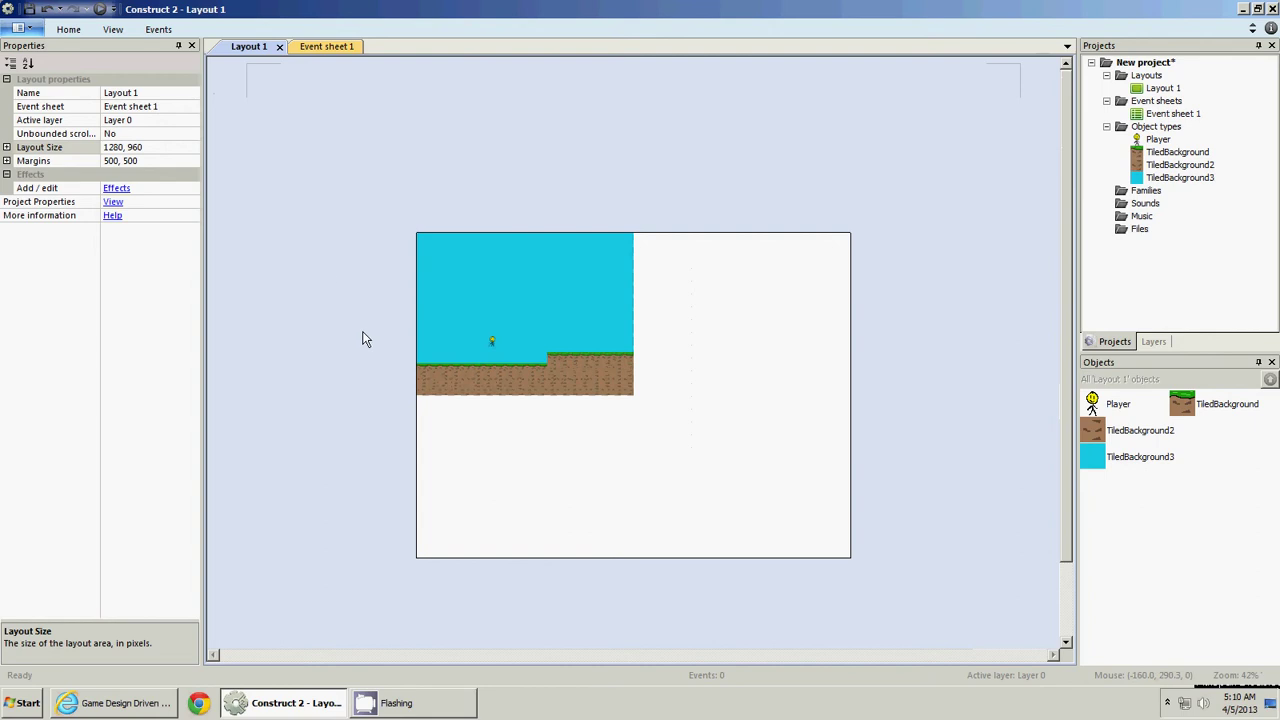
ctrl+scroll(363, 337, up, 2)
scroll(363, 337, down, 1)
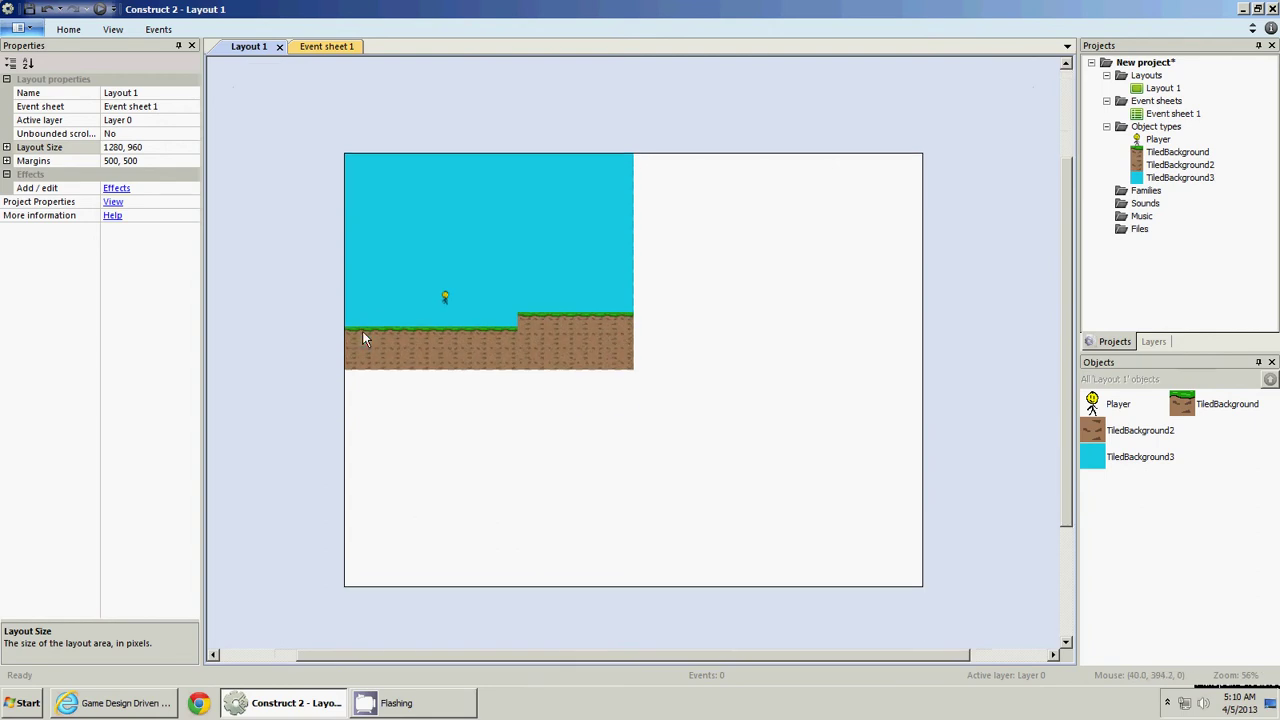
click(473, 205)
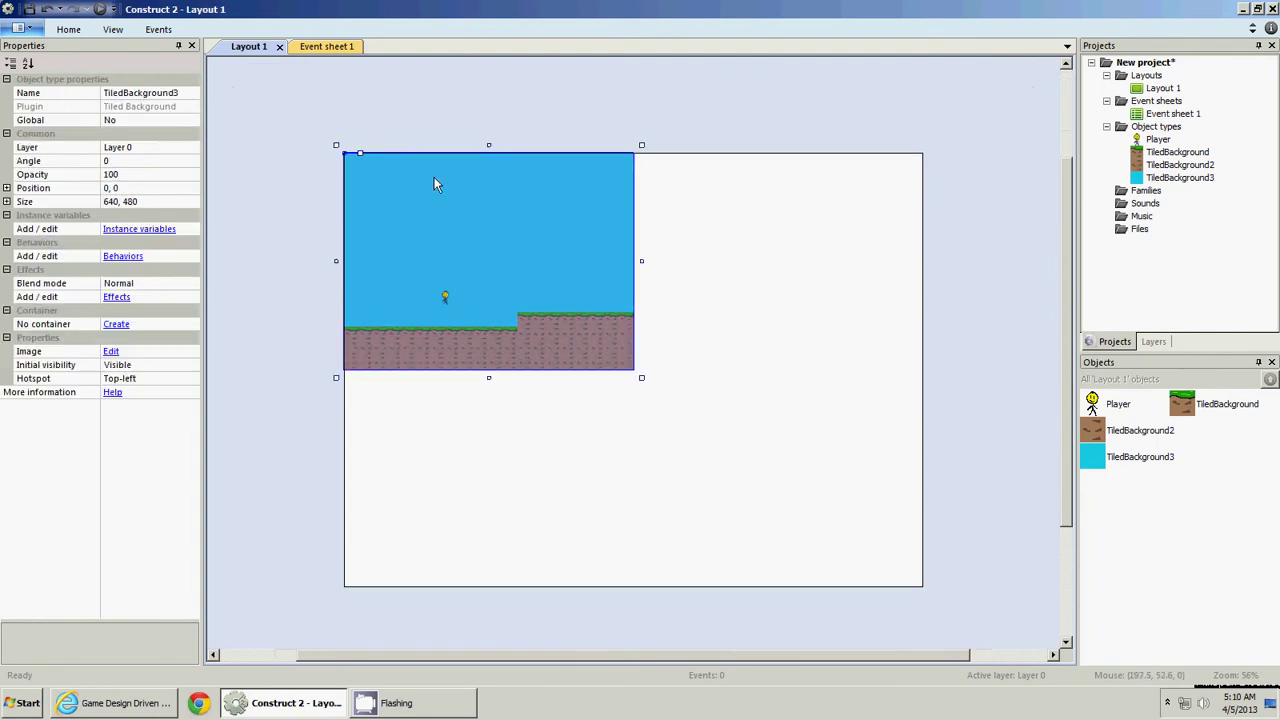
click(187, 93)
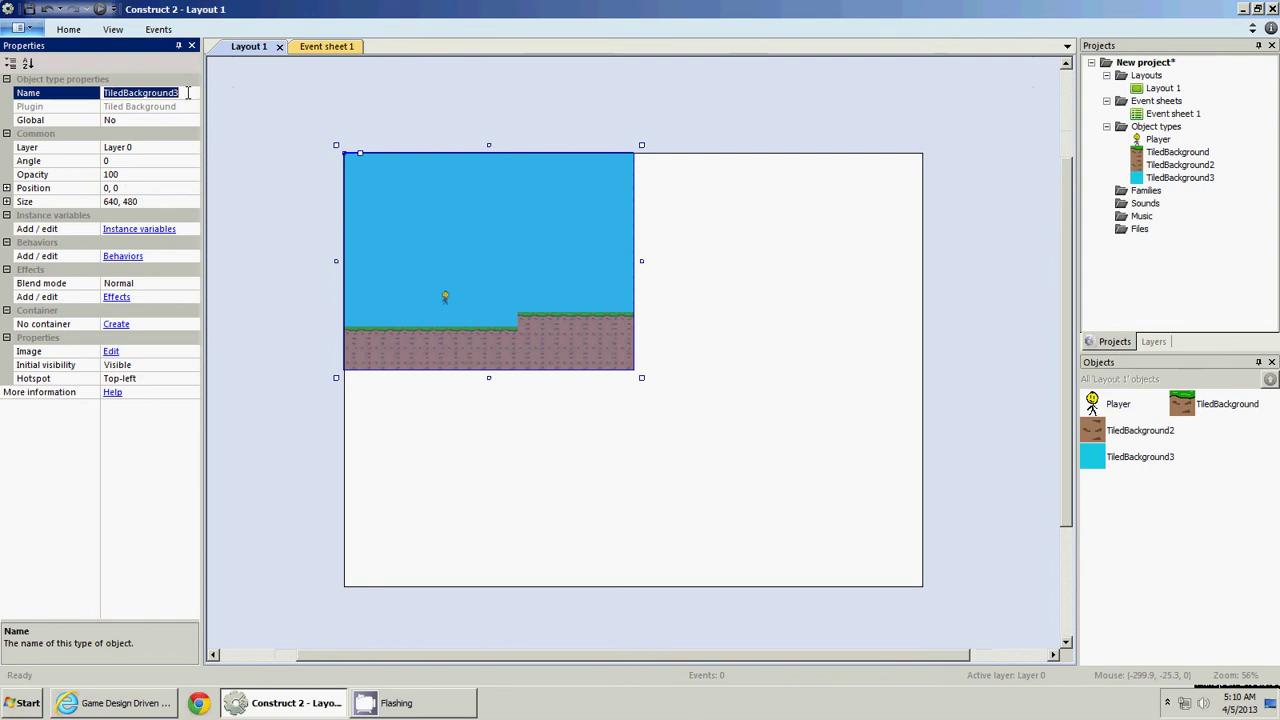
text(sky)
key(Return)
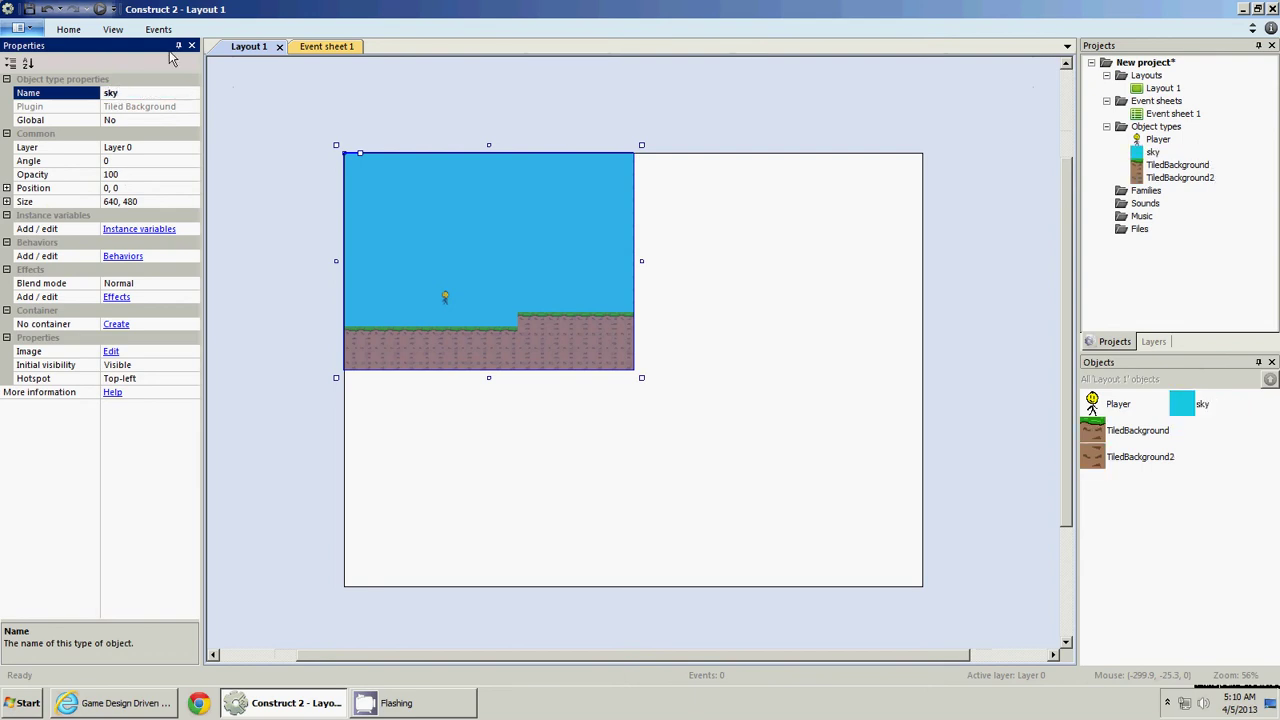
click(642, 378)
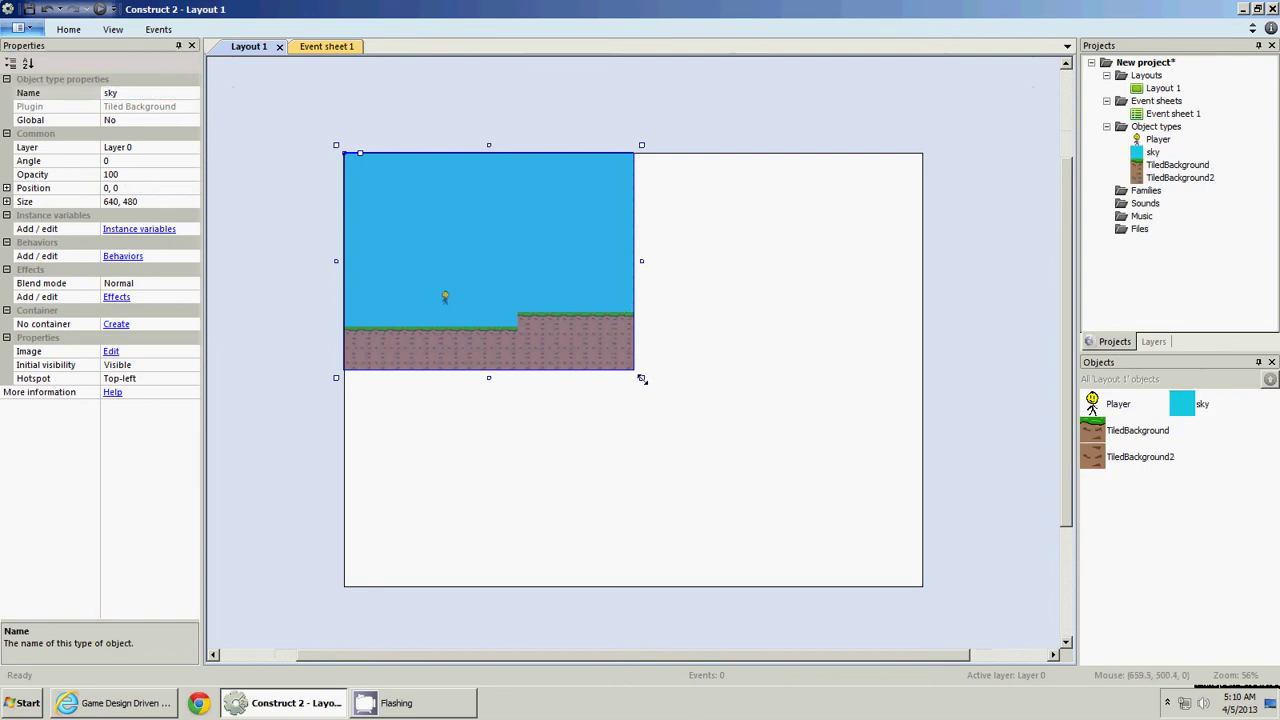
Stretch the sky over the whole layout, move the player and ground to the bottom, and preview
drag(644, 379, 930, 596)
click(971, 517)
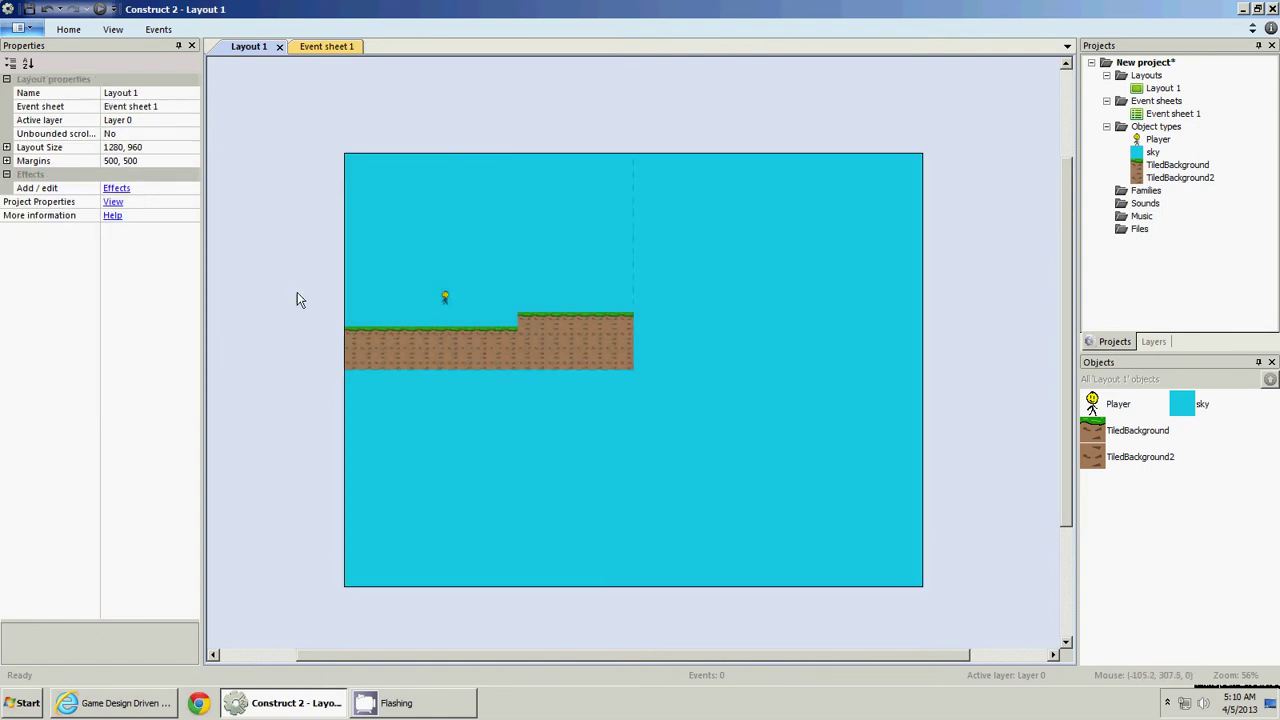
drag(292, 212, 746, 442)
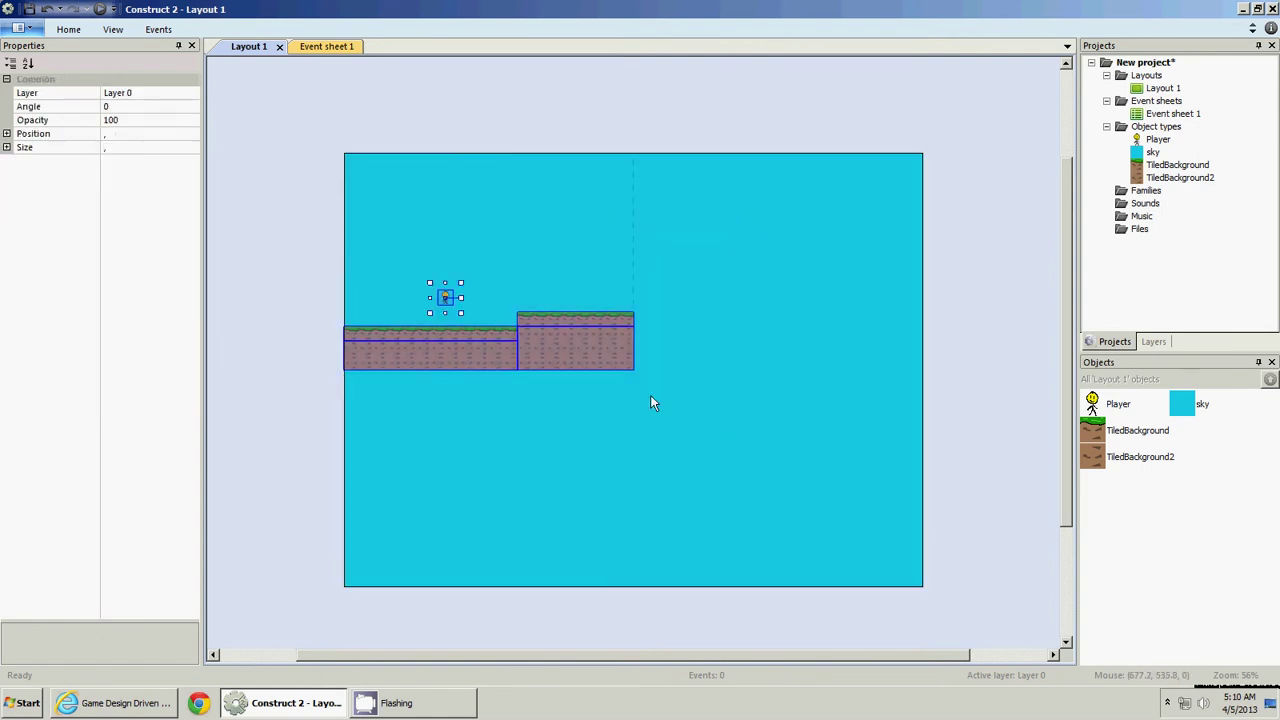
drag(585, 356, 742, 571)
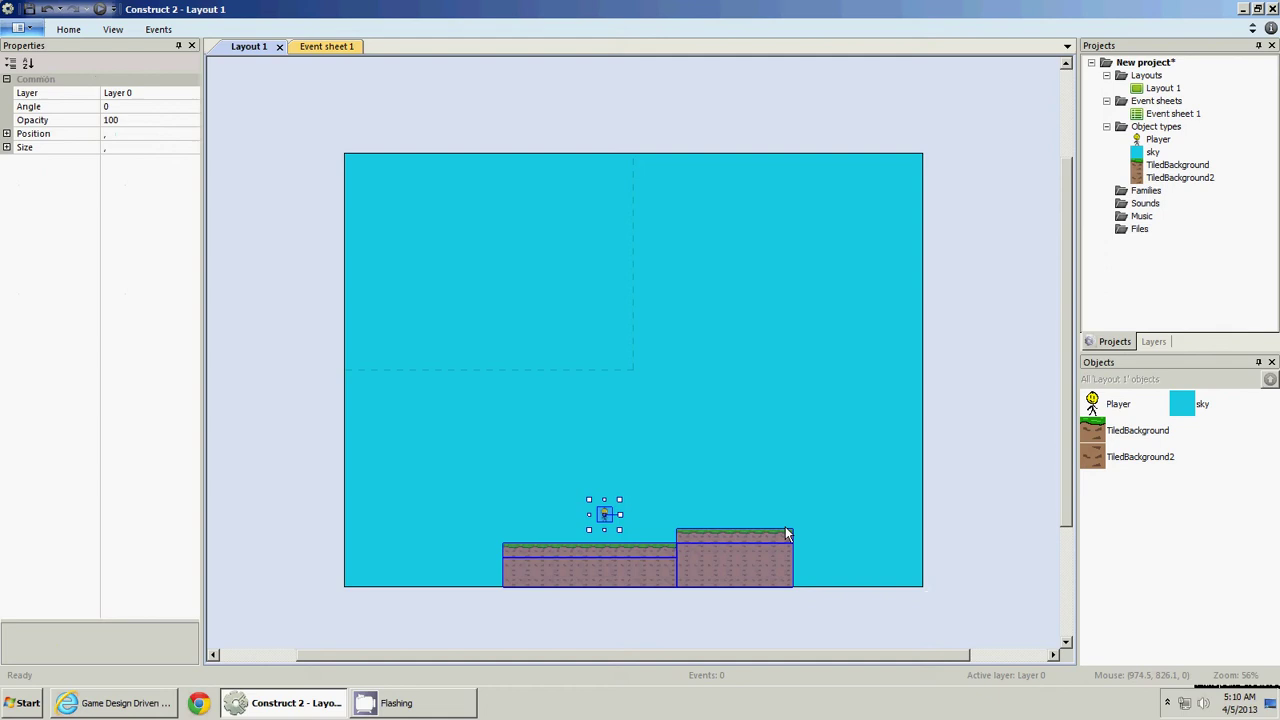
click(966, 428)
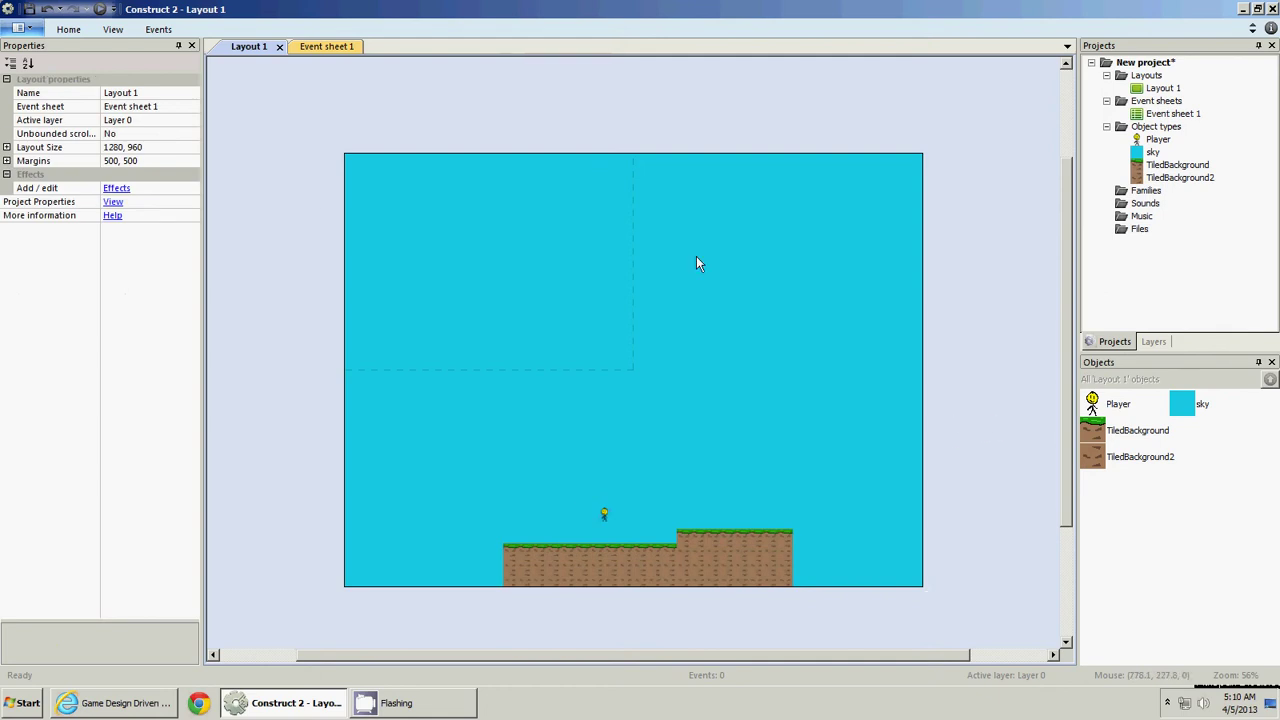
click(104, 12)
Add Scroll To to the Player's behaviors alongside Platform and BoundToLayout
click(605, 516)
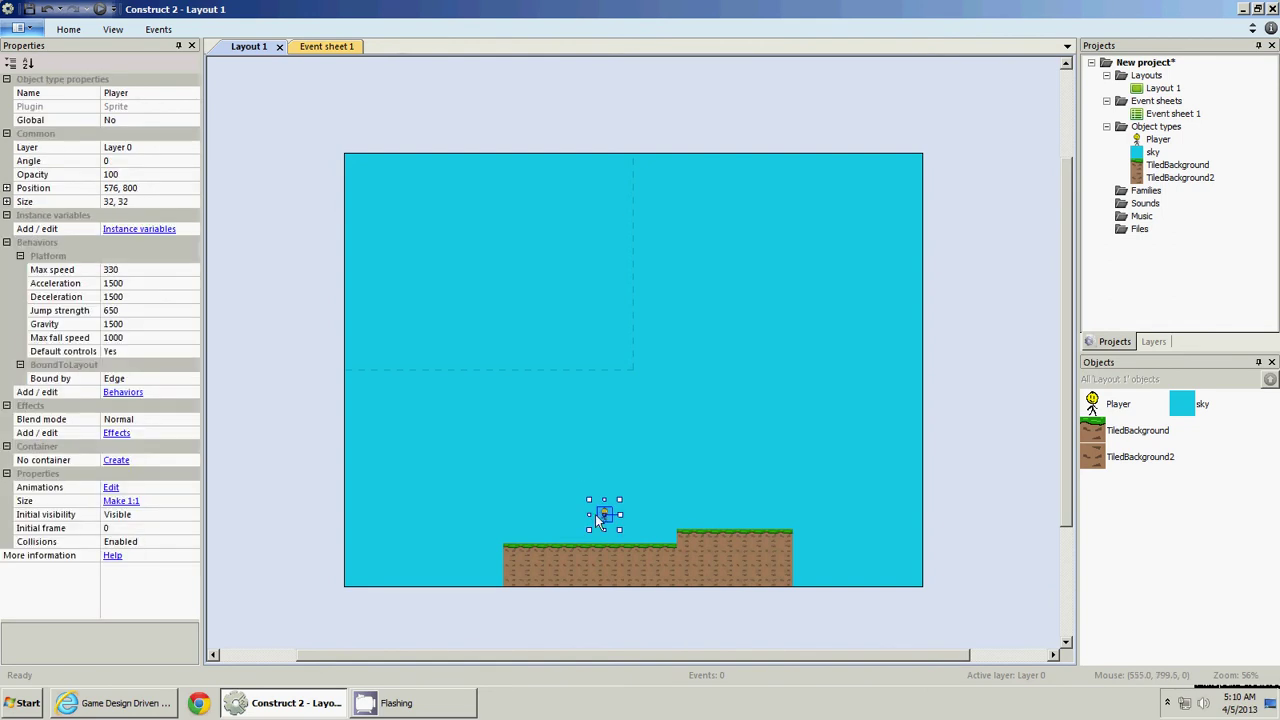
click(128, 394)
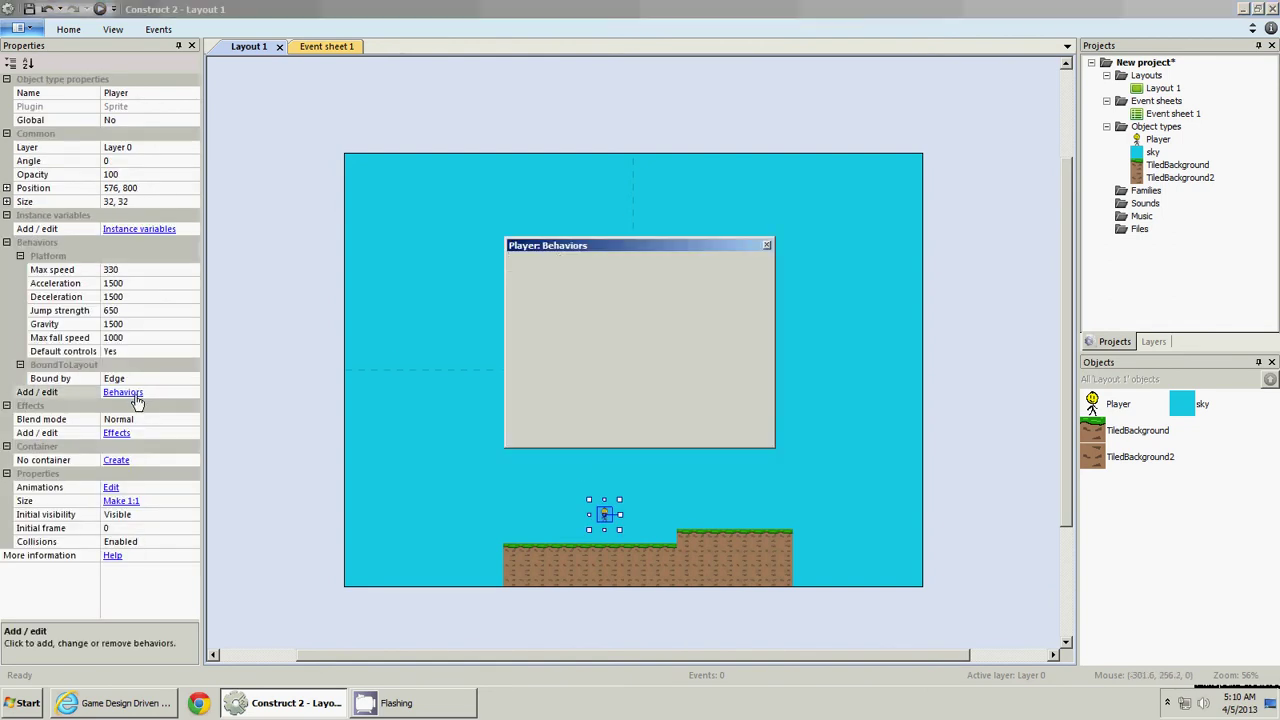
click(521, 262)
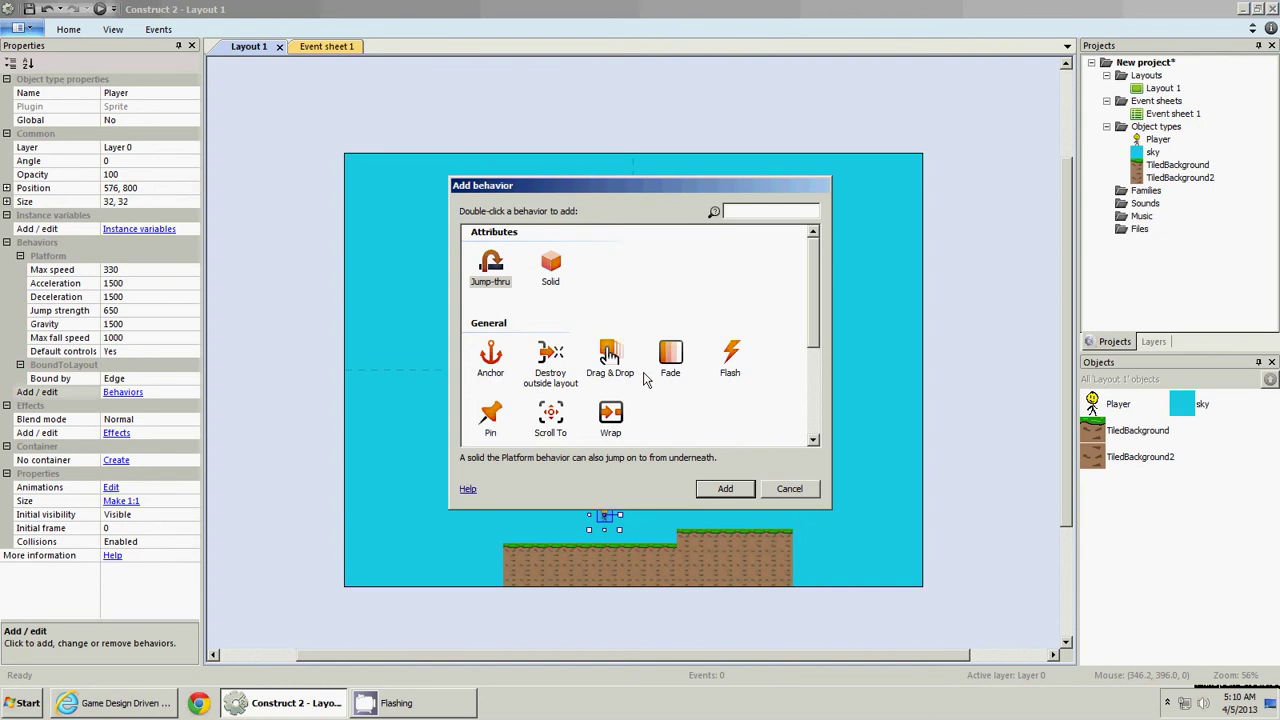
click(555, 420)
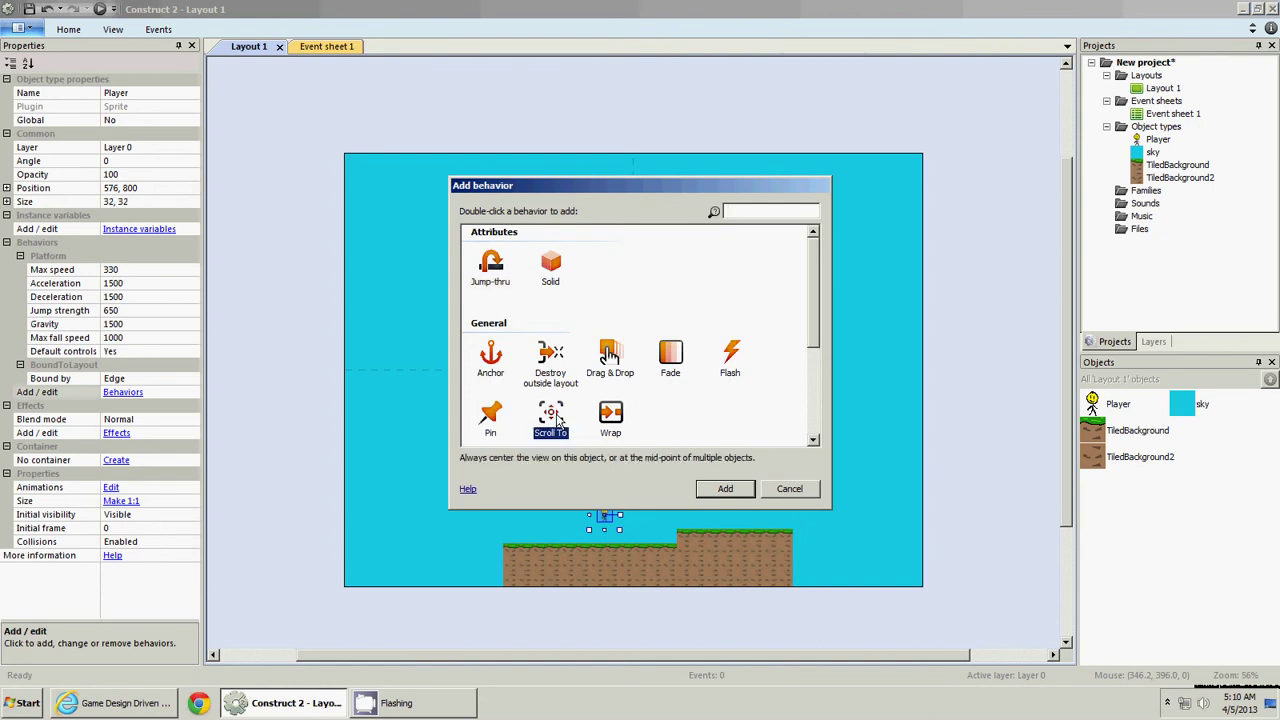
double_click(551, 418)
click(766, 249)
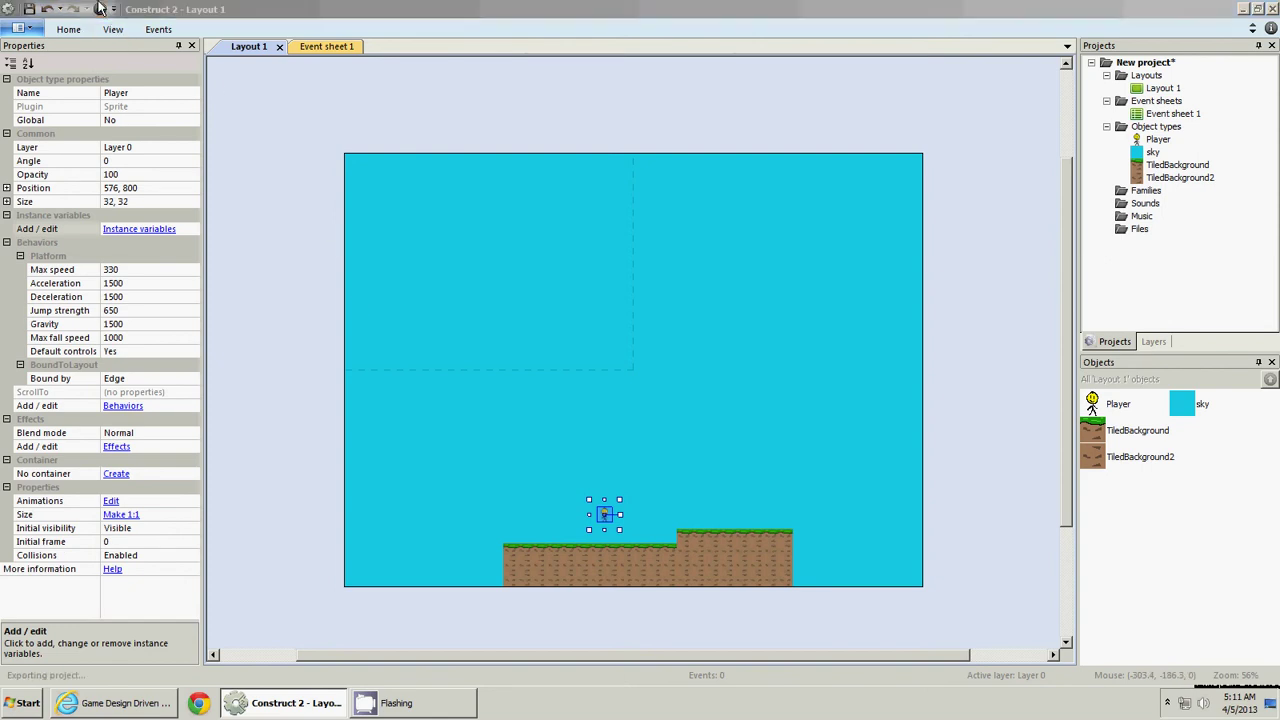
click(100, 9)
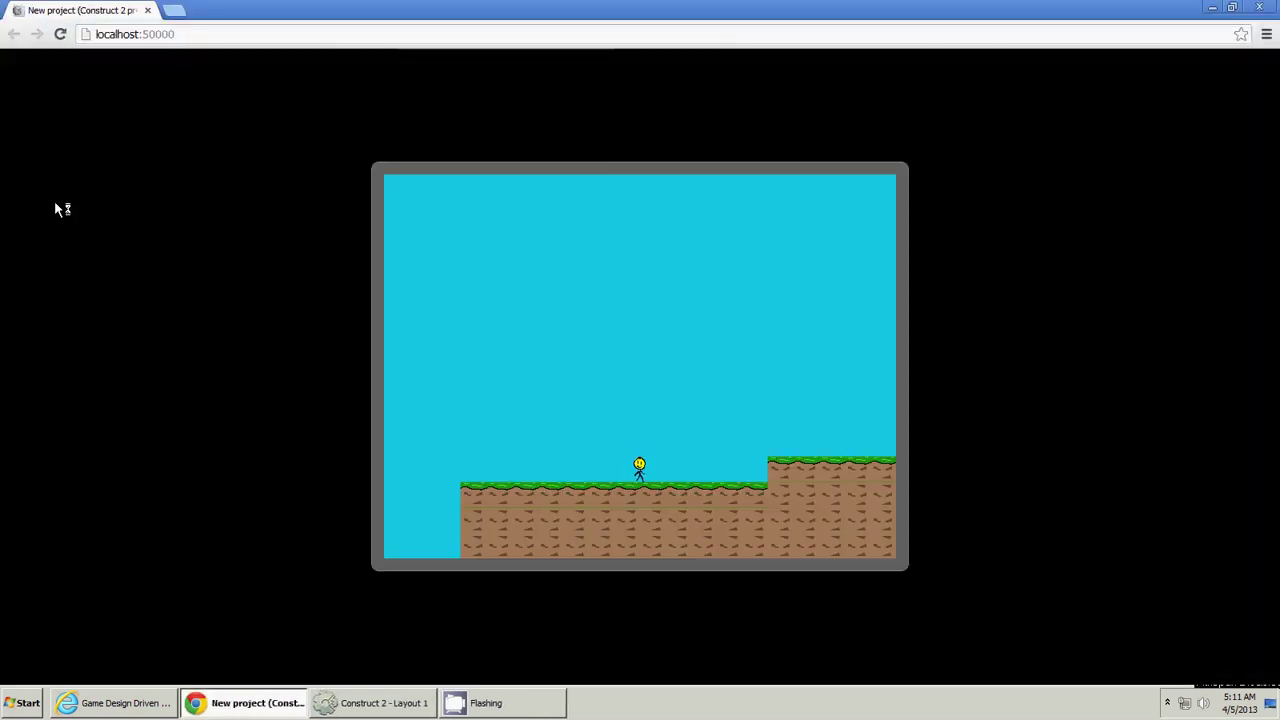
key(Right)
key(Up)
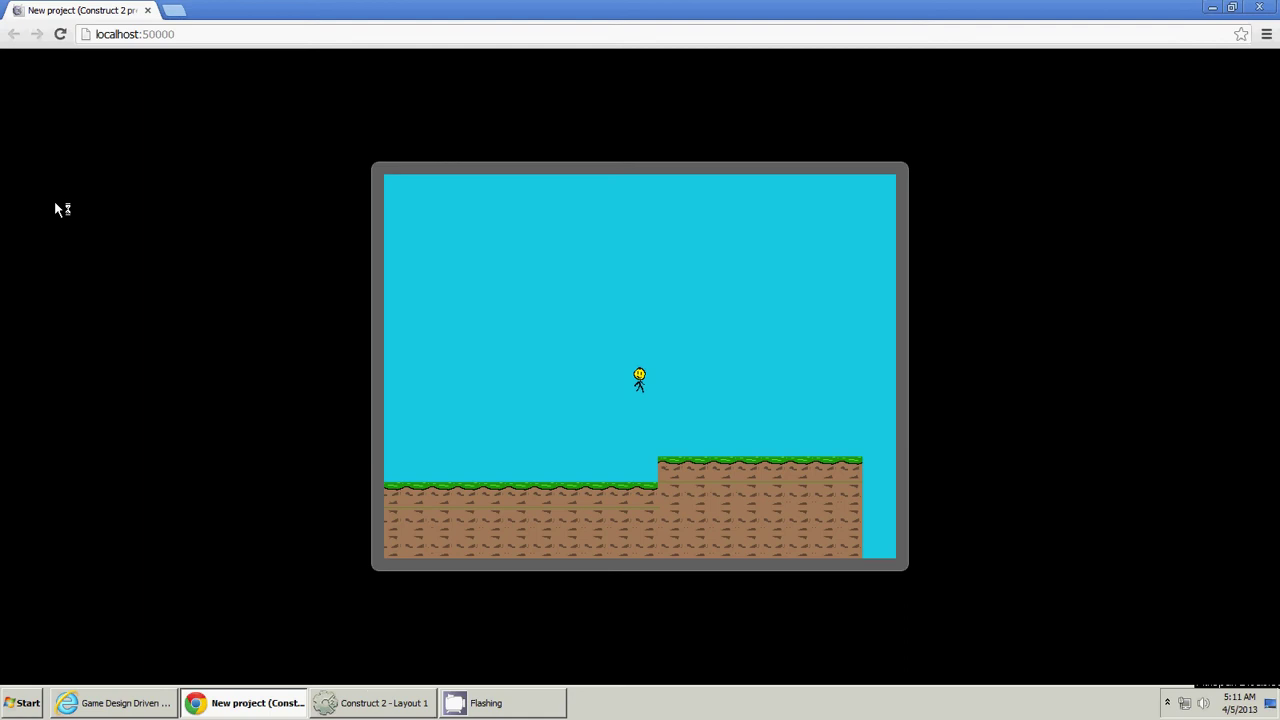
key(Right)
key(Up)
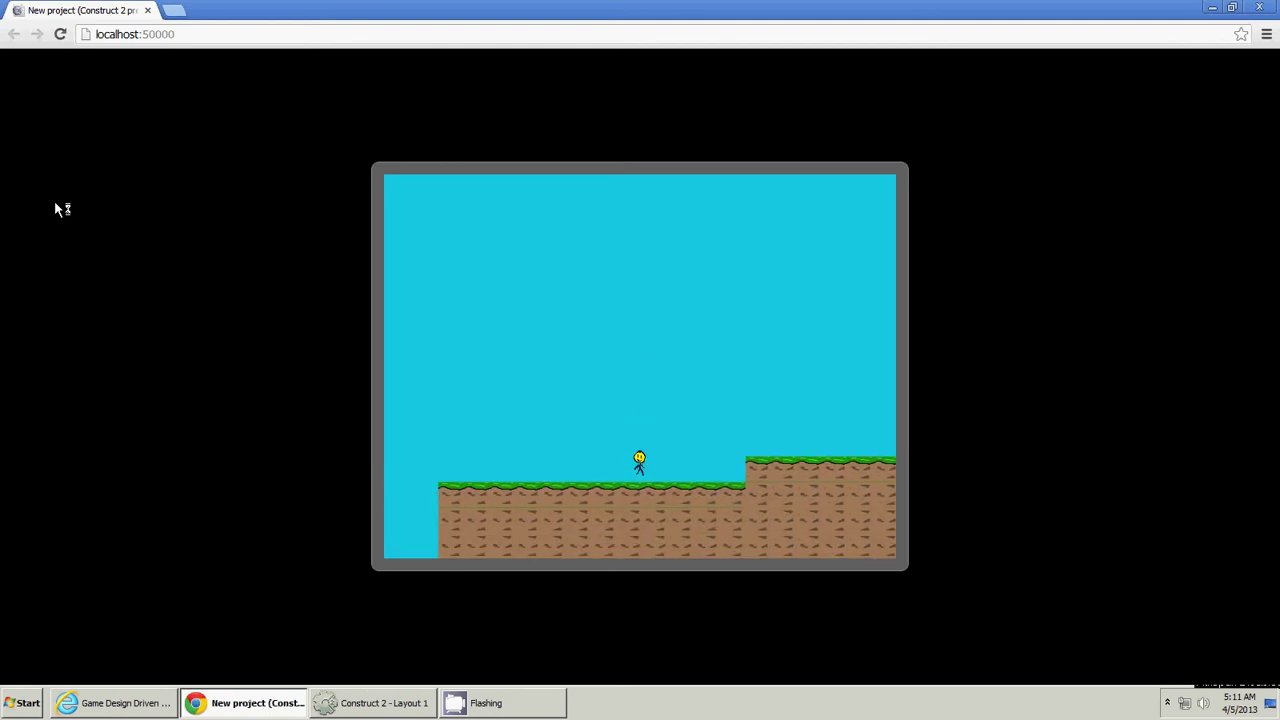
key(Up)
key(Right)
key(Up)
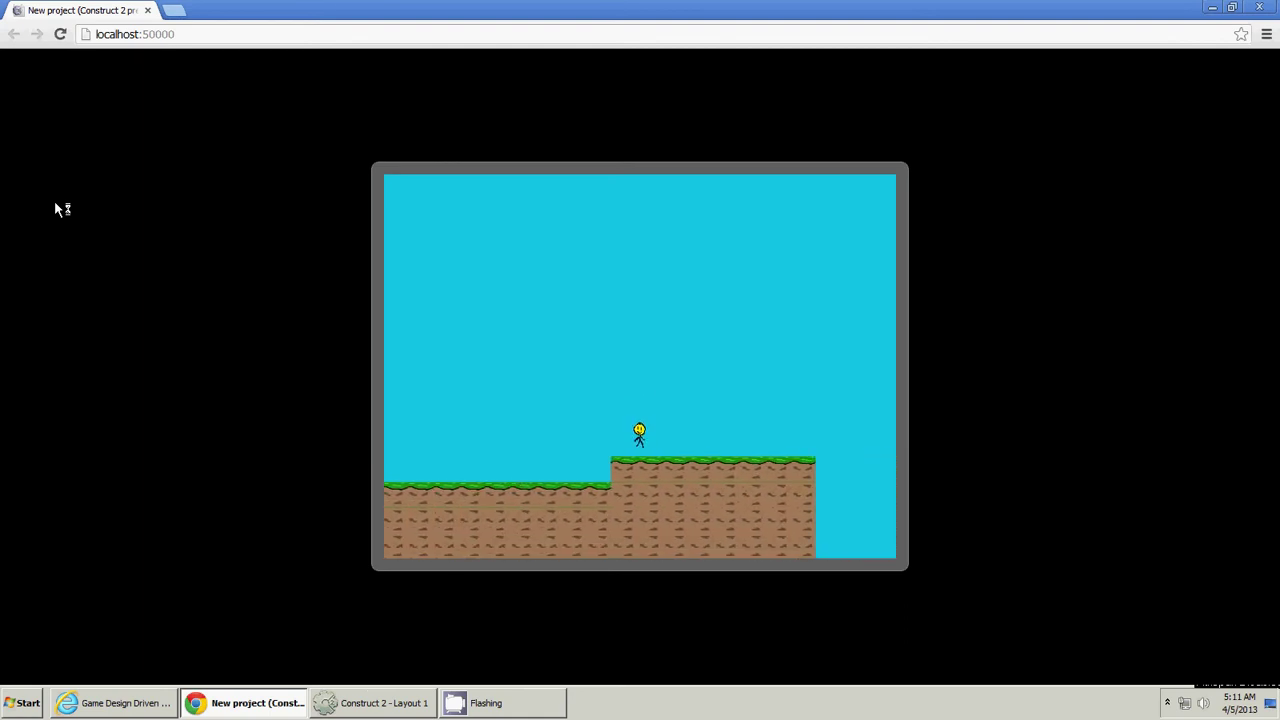
key(Up)
Close the preview and set the Player's Platform Max speed to 200 and Jump strength to 500
click(148, 10)
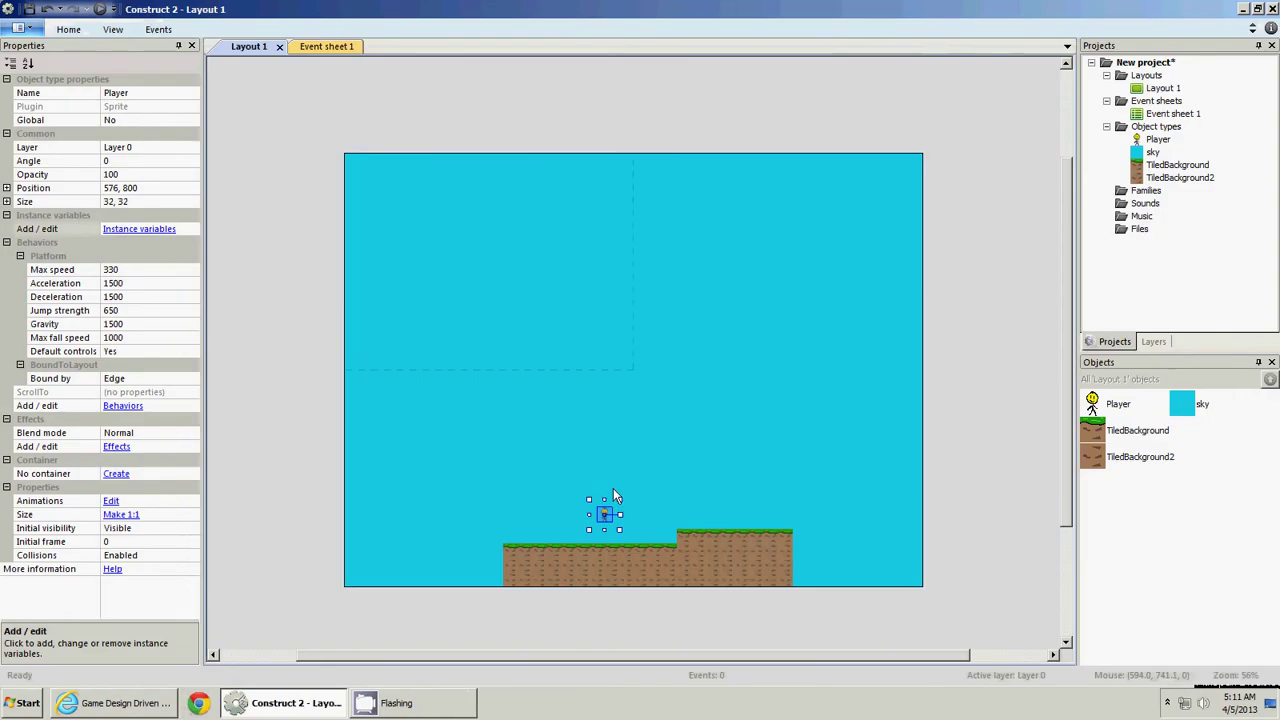
click(170, 271)
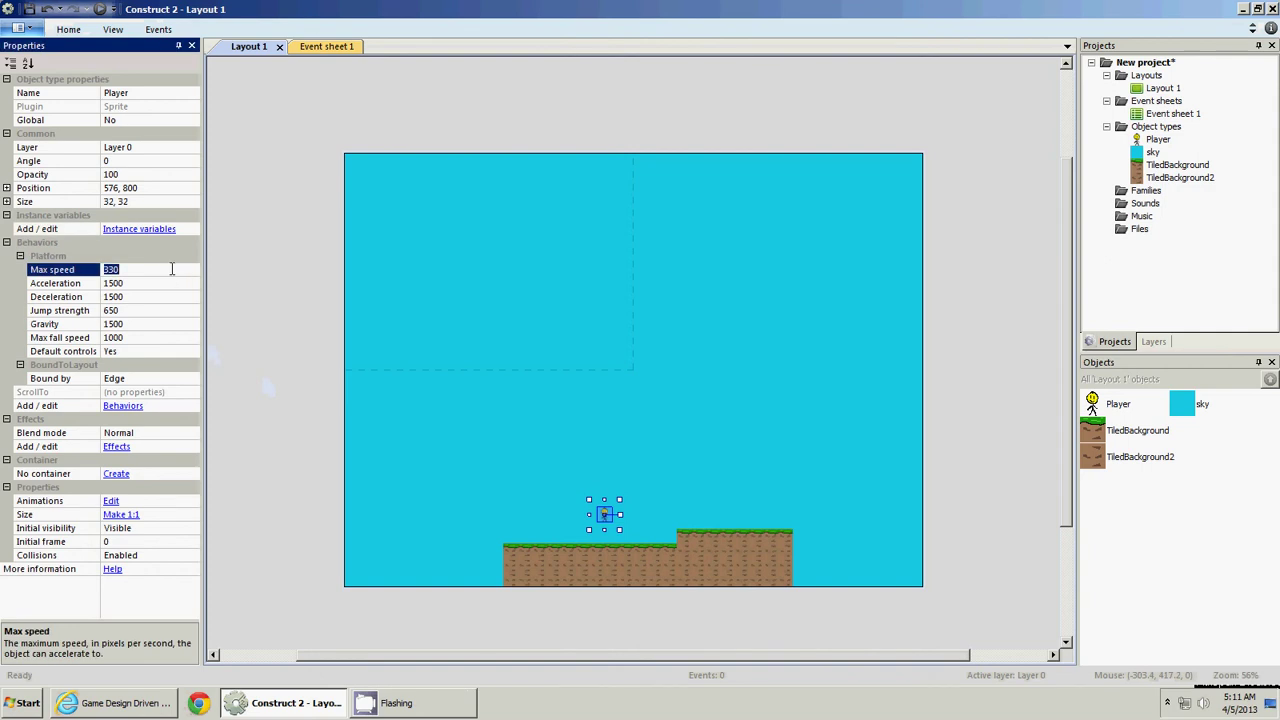
text(200)
click(158, 312)
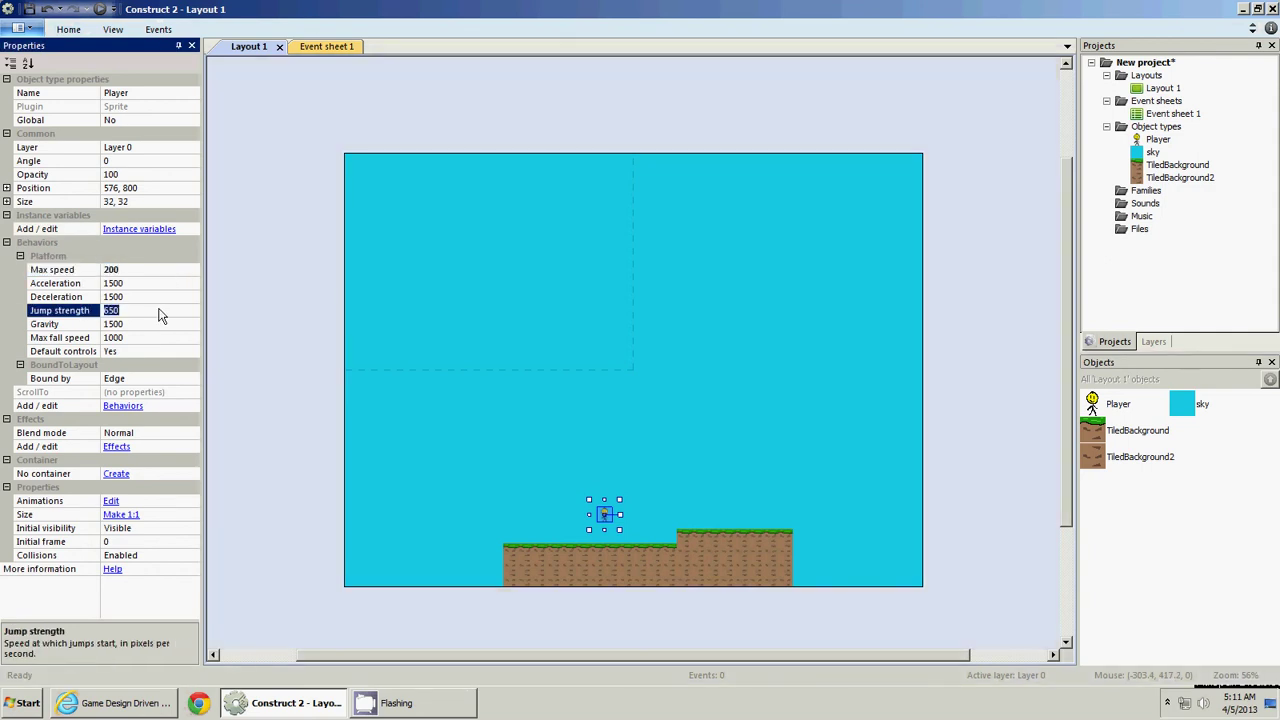
text(500)
click(211, 263)
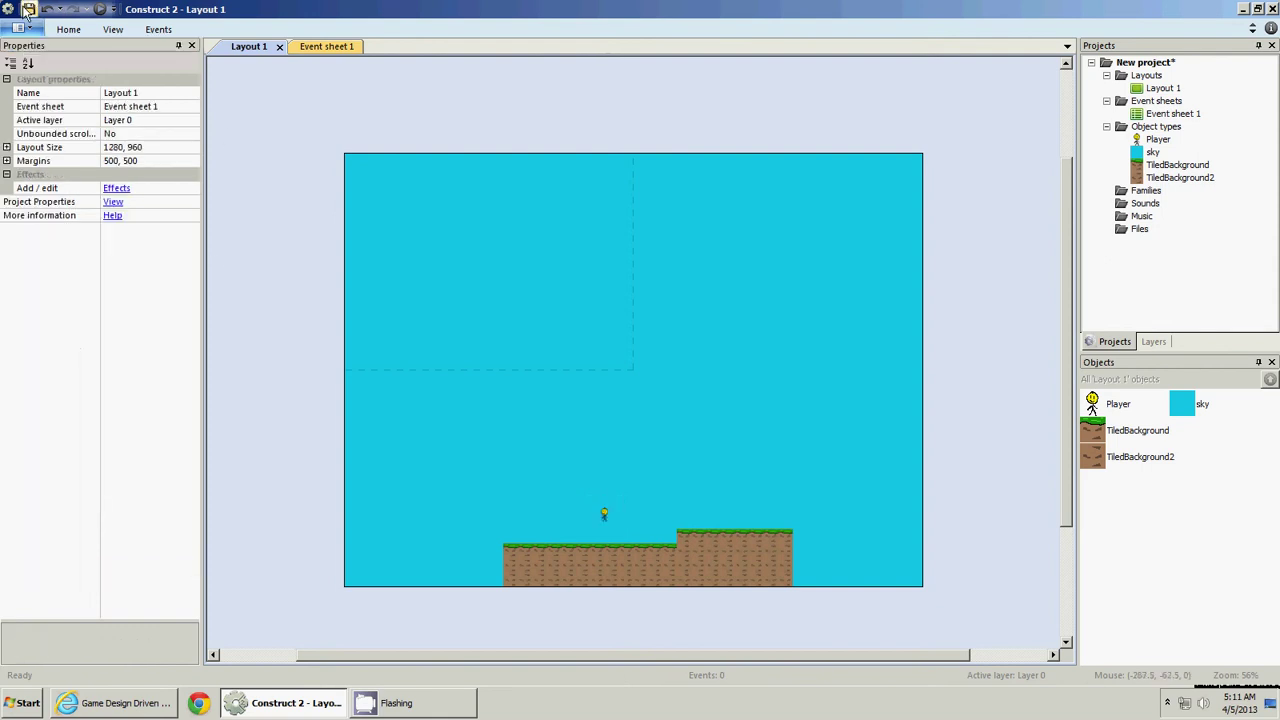
Launch the browser preview and walk the player right, jumping onto the higher grass platform
click(100, 10)
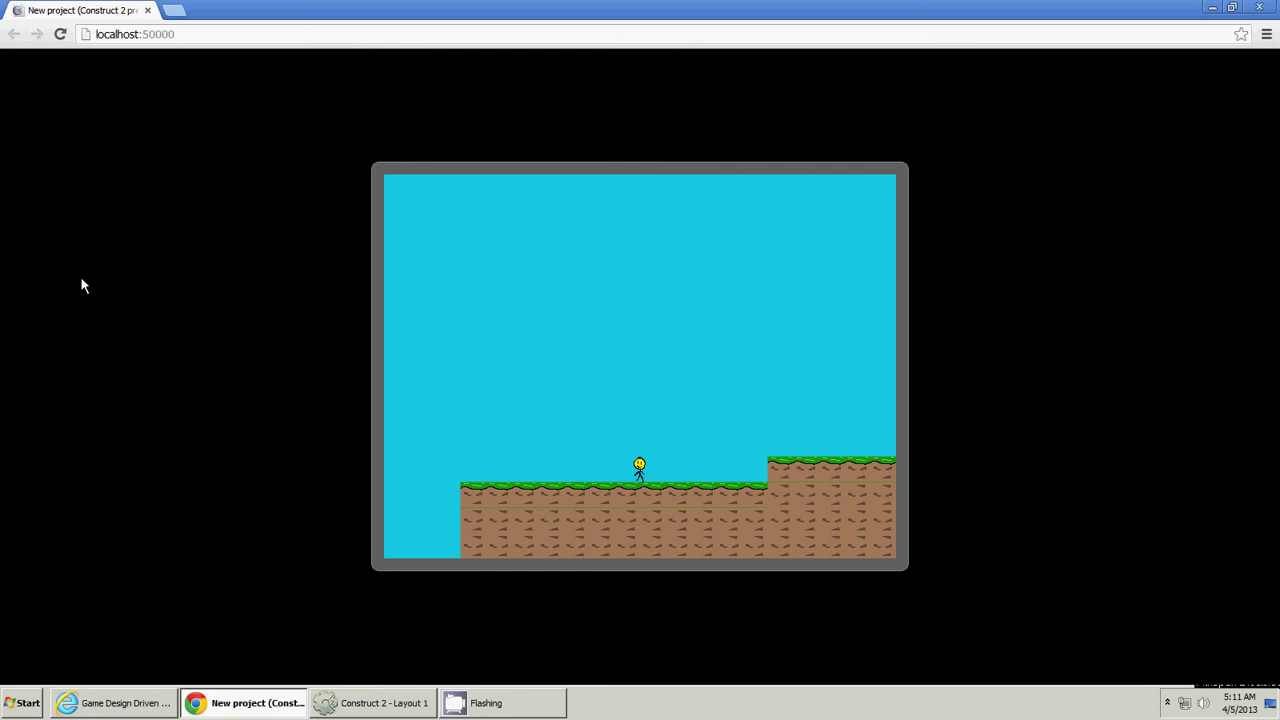
key(Right)
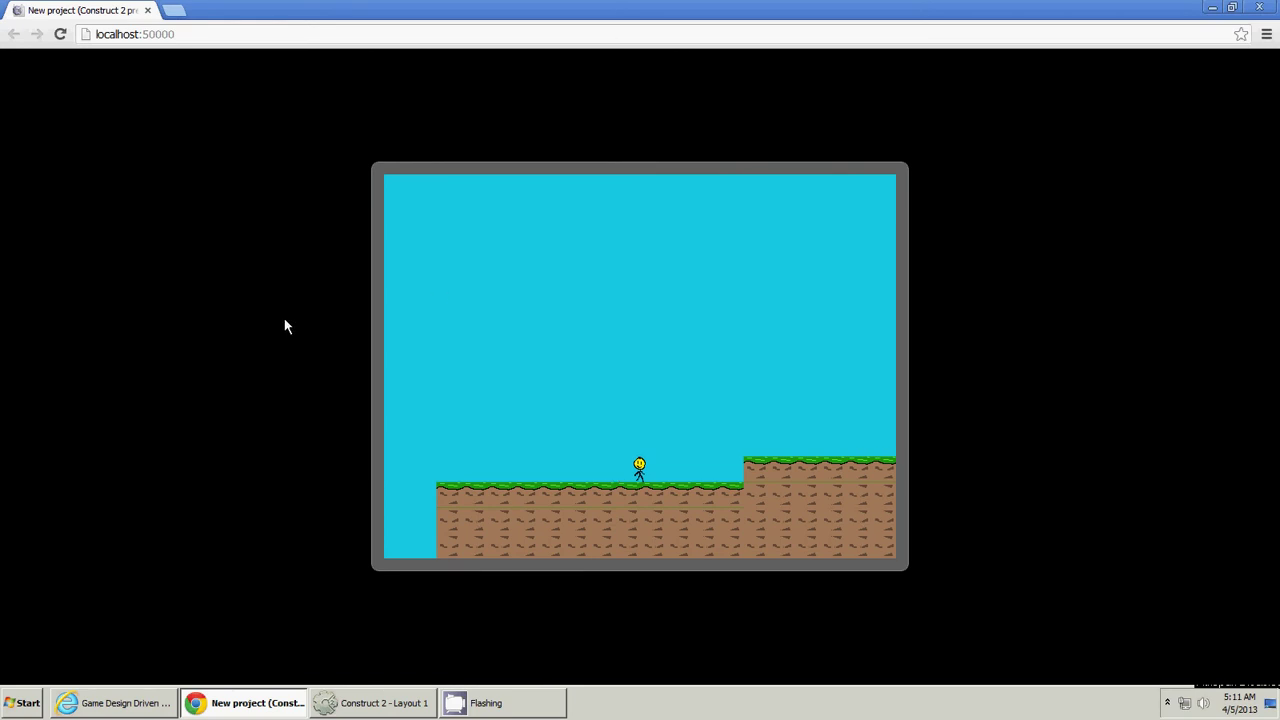
key(Right)
key(Up)
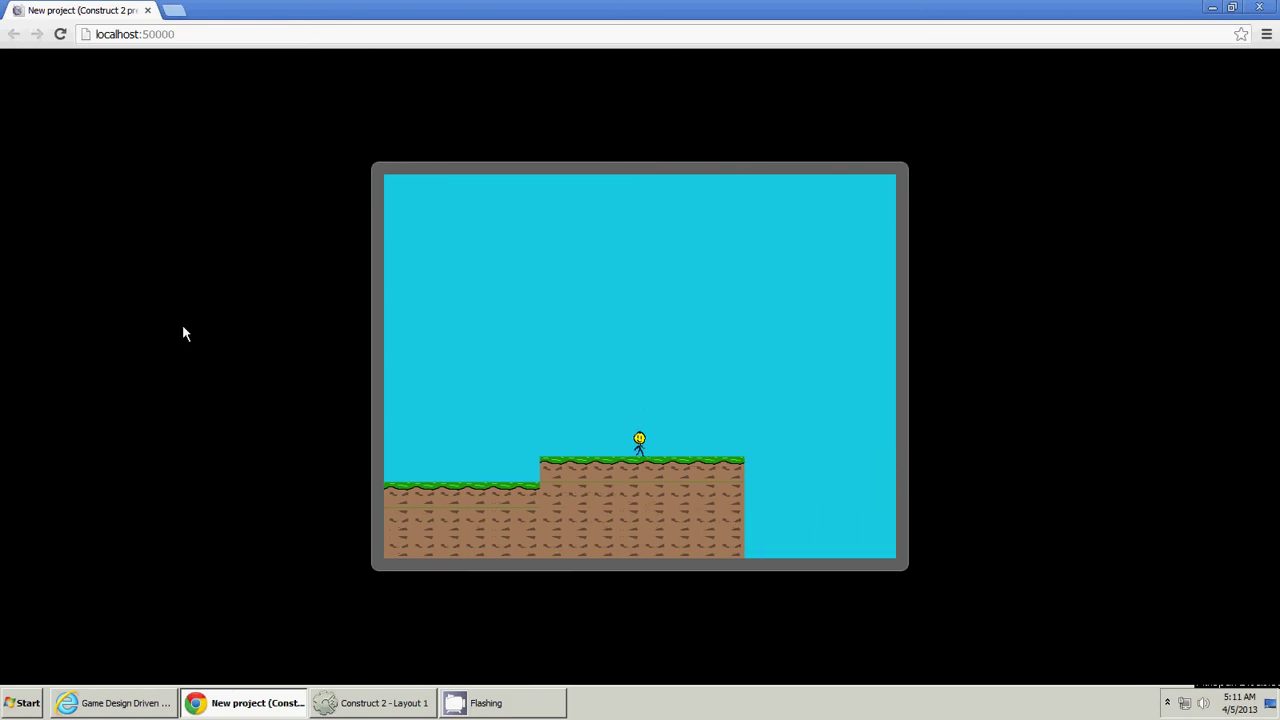
key(Right)
key(Up)
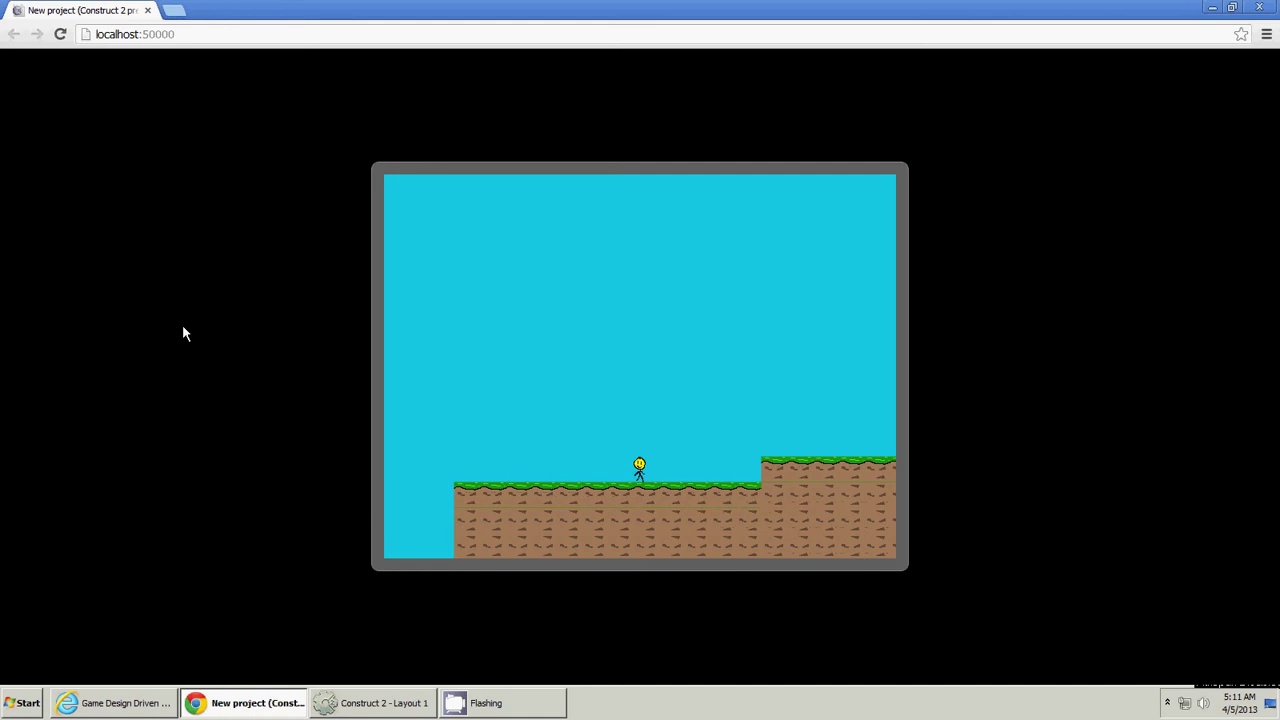
key(Up)
Keep playing, walking left and right and jumping between the high platform and lower ground
key(Left)
key(Right)
key(Up)
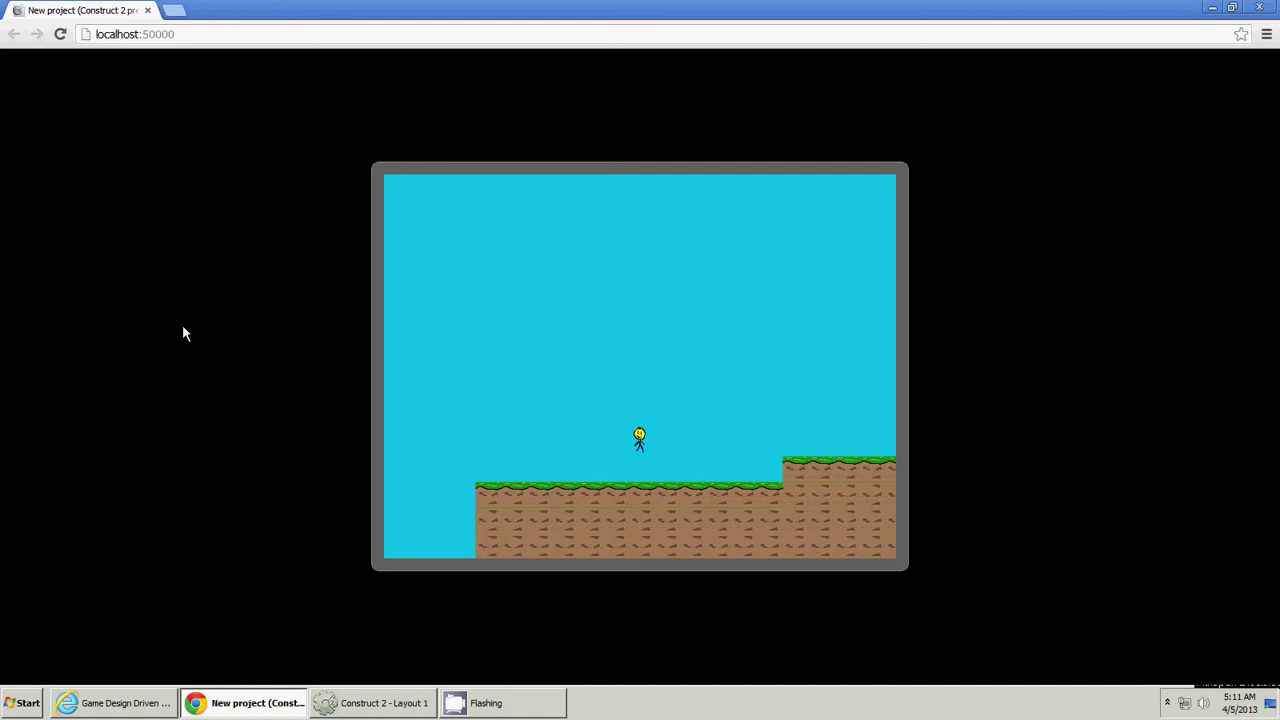
key(Right)
key(Up)
key(Up)
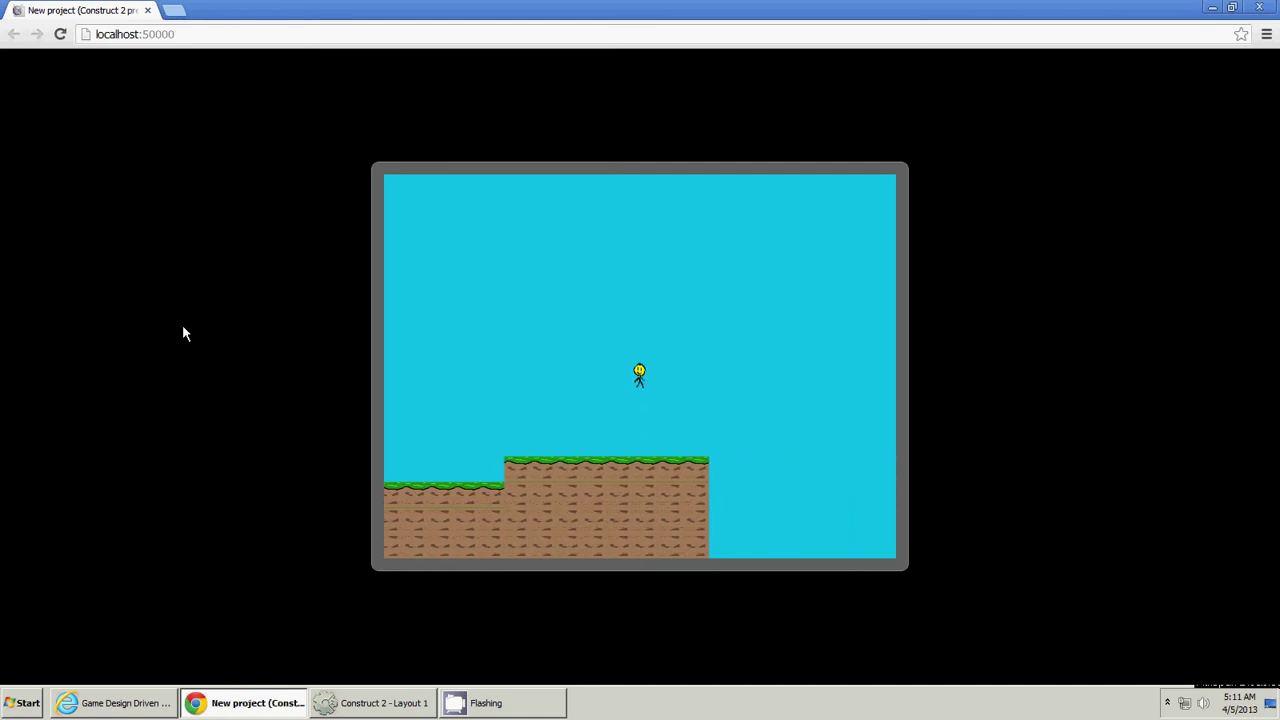
key(Right)
key(Up)
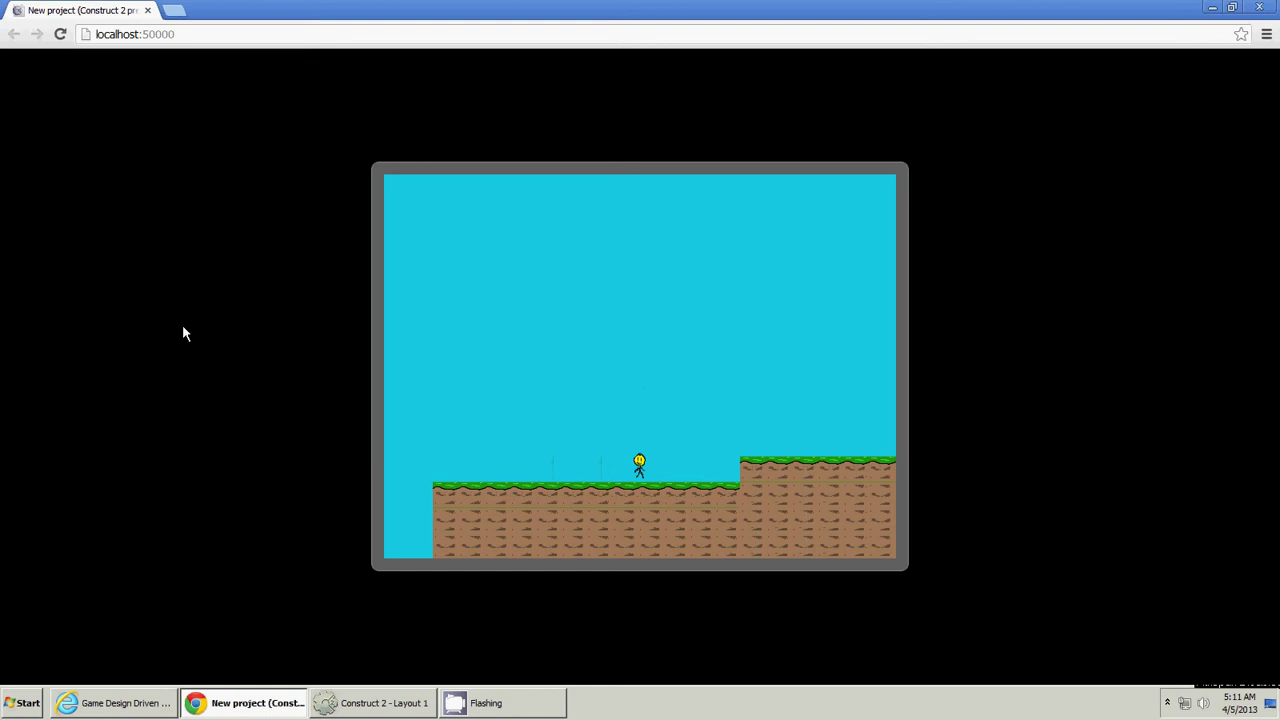
key(Left)
key(Up)
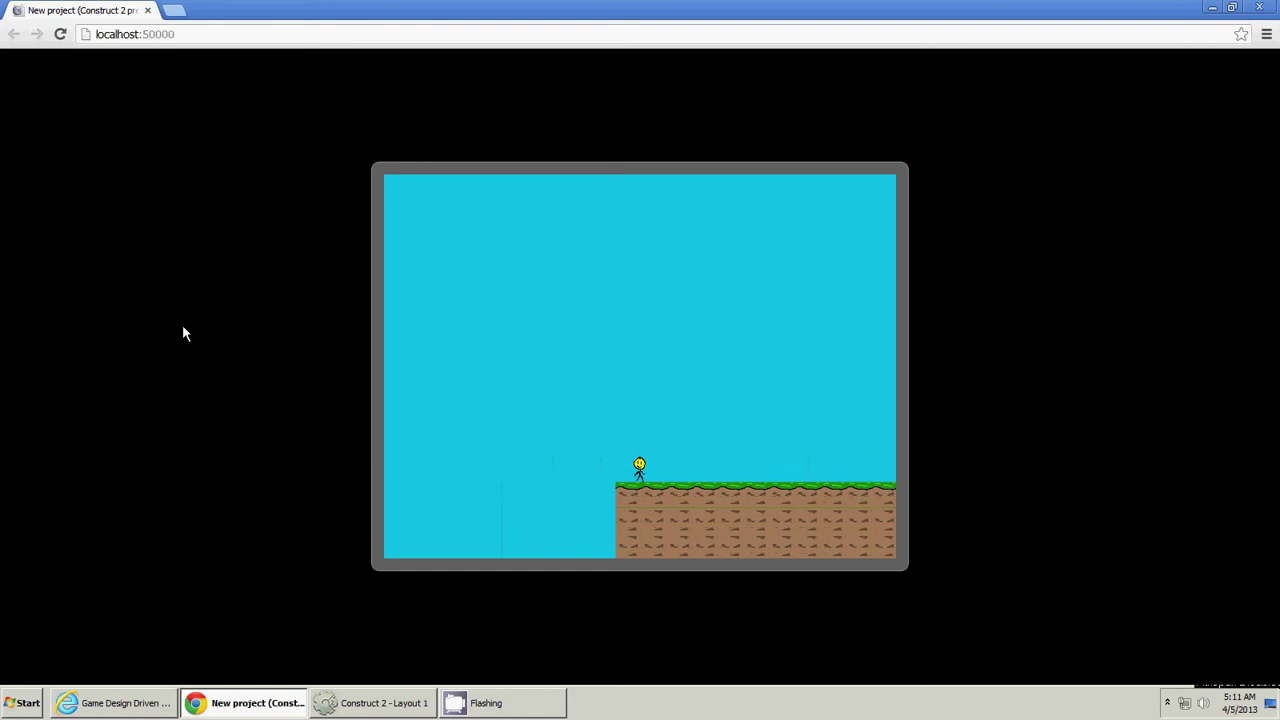
key(Left)
key(Up)
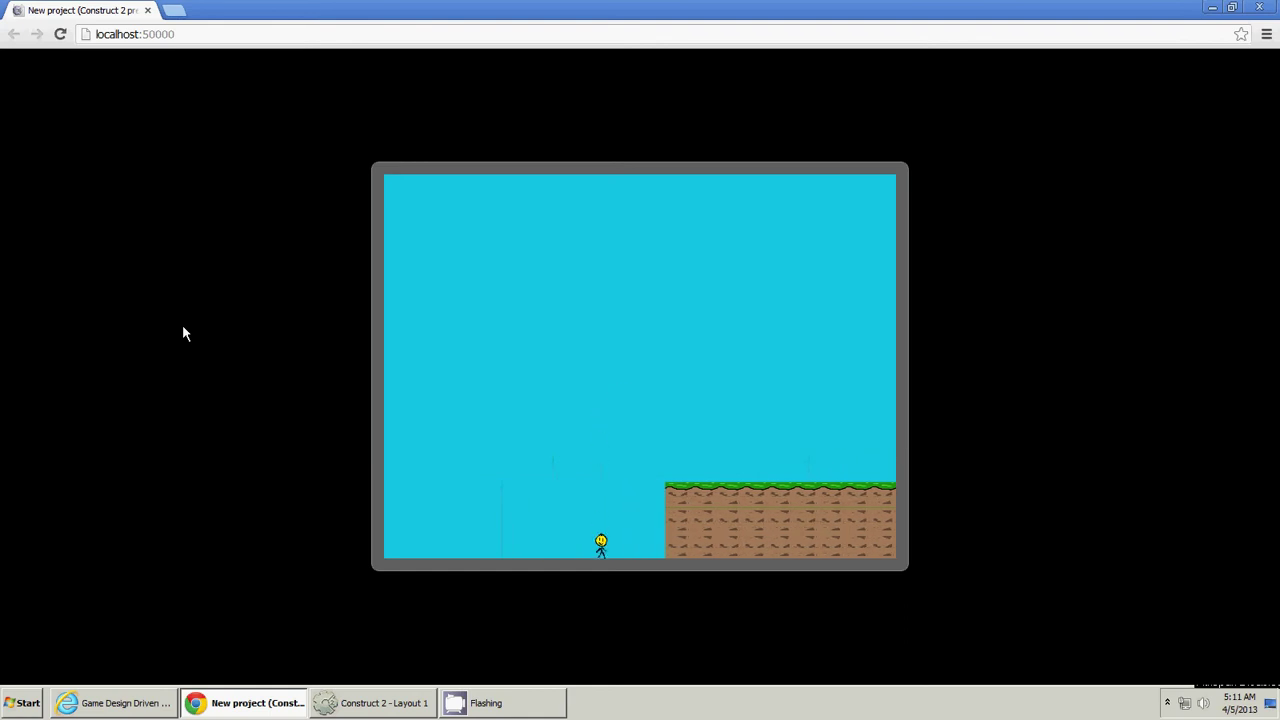
key(Left)
key(Right)
Close the preview and try inserting a new Tiled Background object into the layout
click(146, 11)
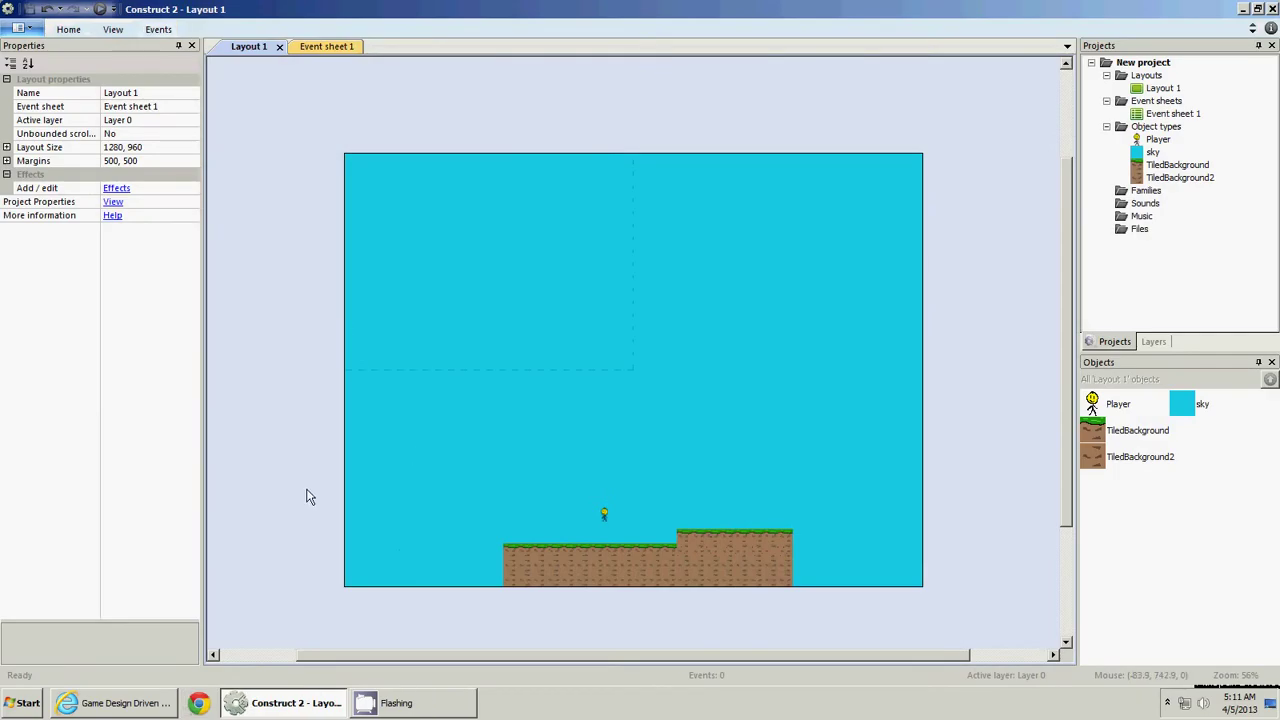
right_click(458, 253)
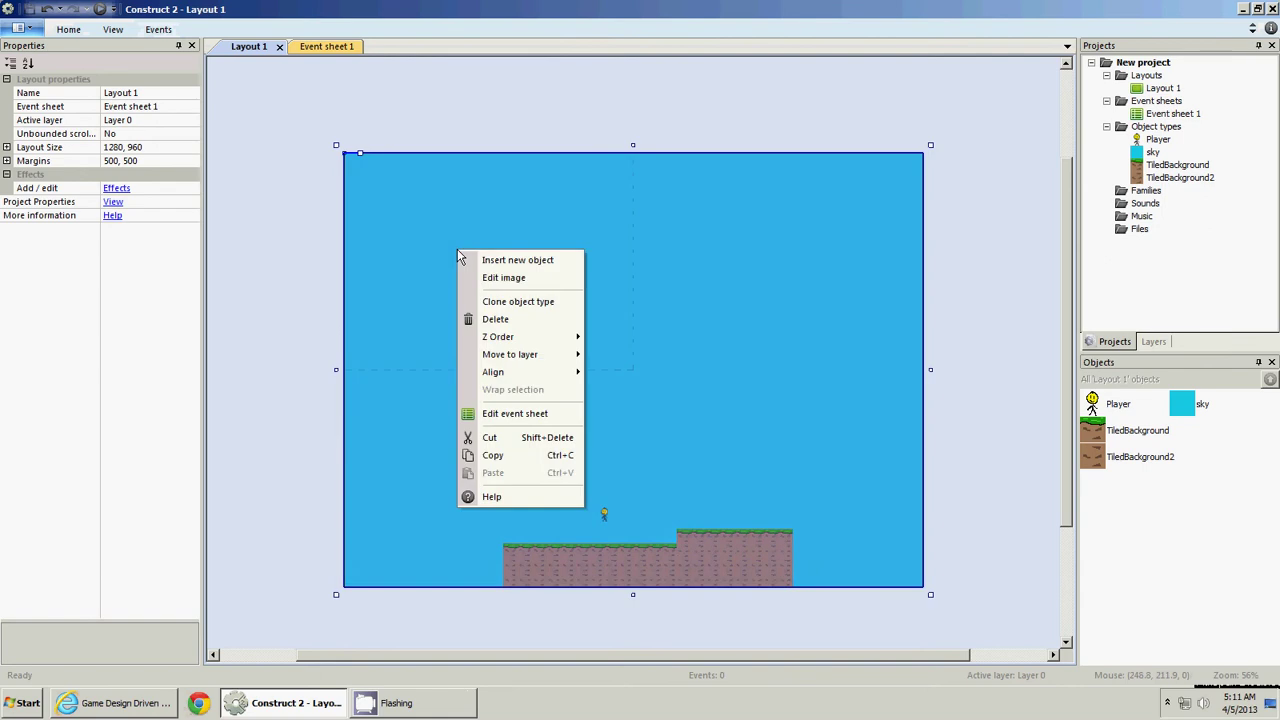
click(314, 245)
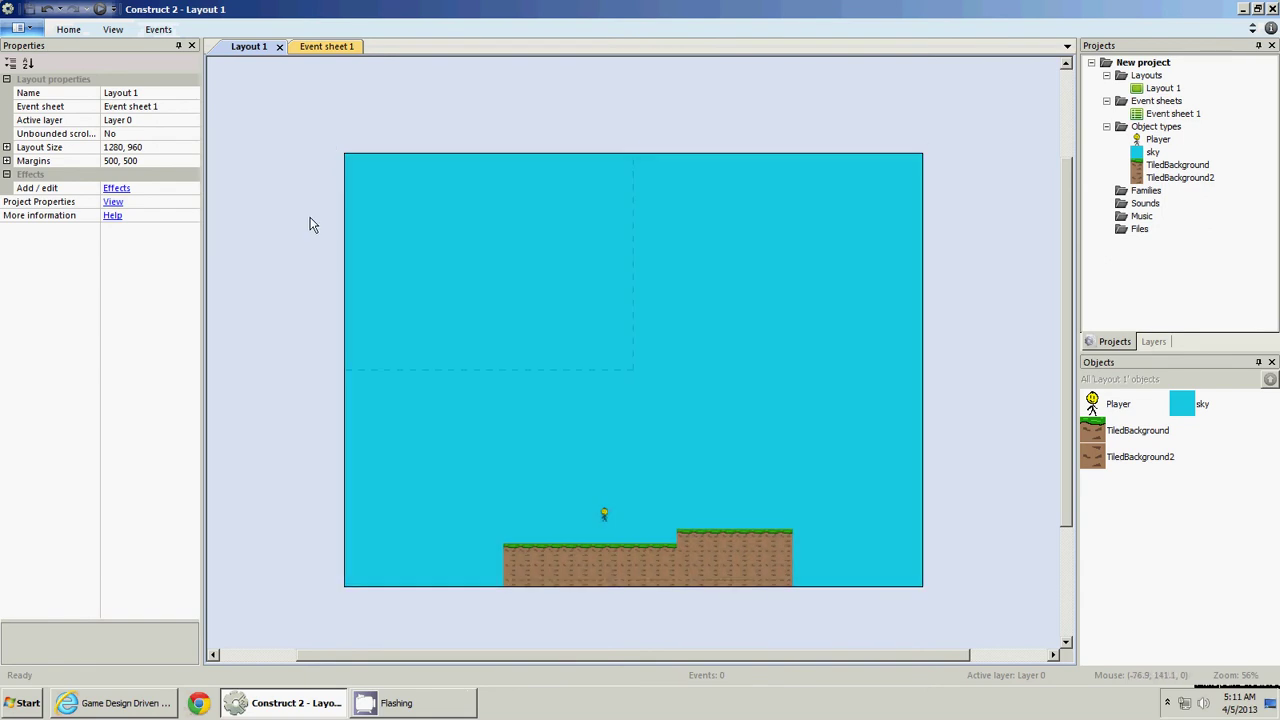
double_click(315, 253)
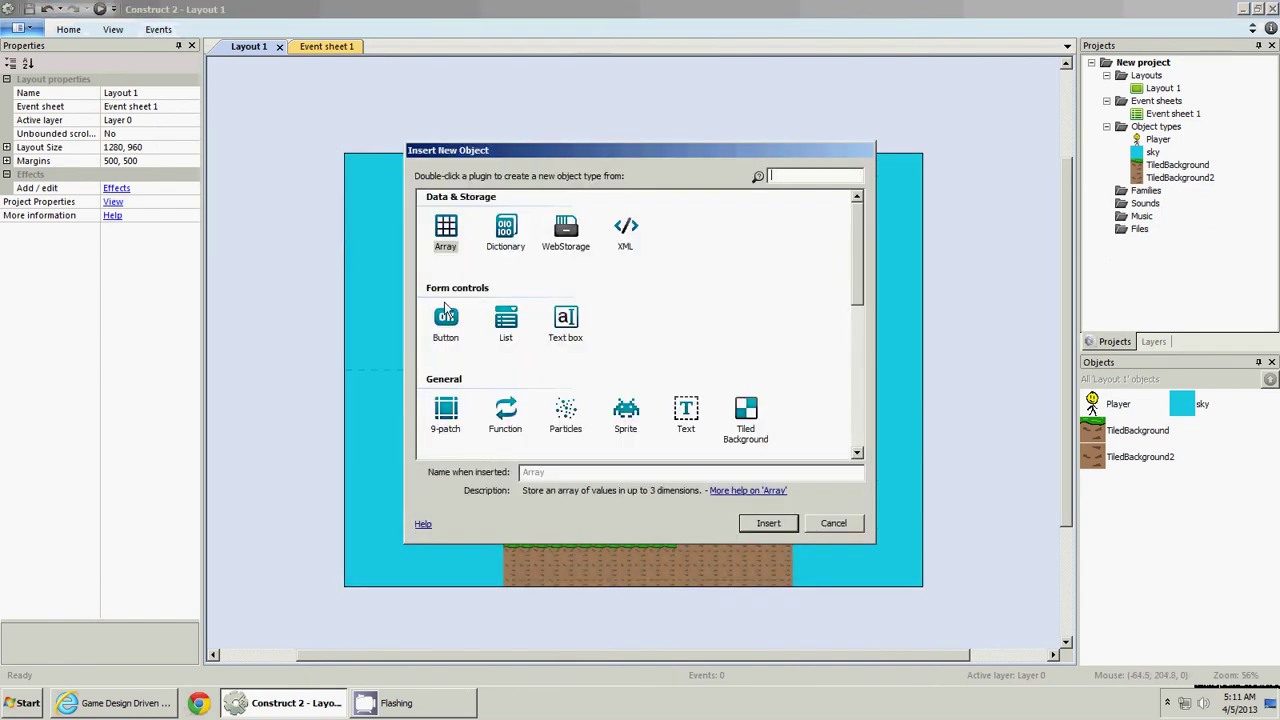
click(746, 416)
double_click(746, 416)
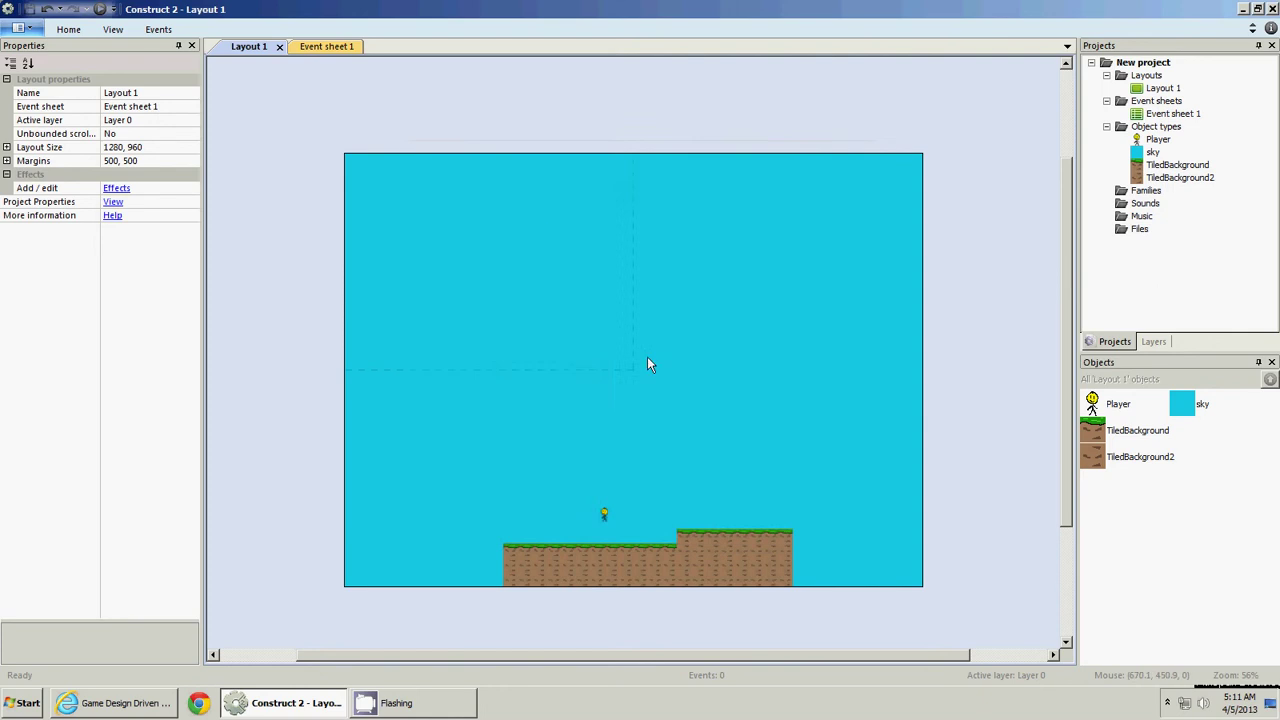
Clone the sky object type, rename the copy sky2 to 'water', and open its image editor
right_click(550, 238)
click(580, 288)
click(458, 253)
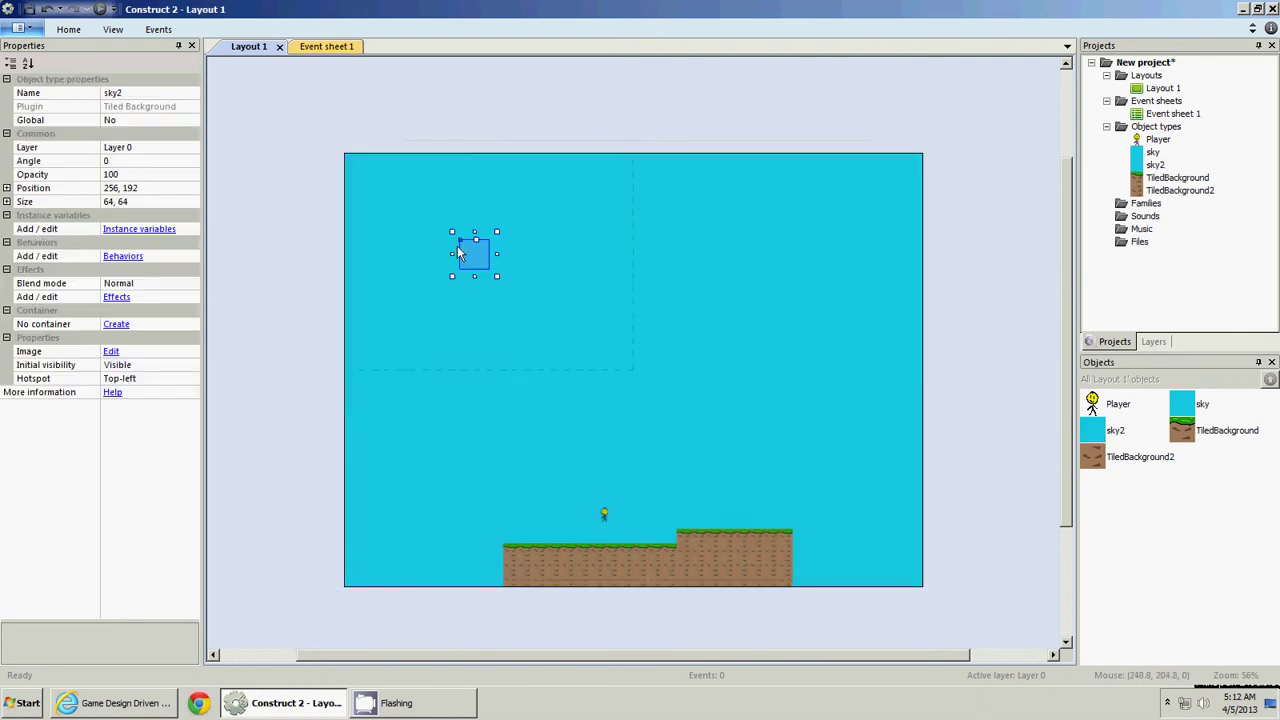
click(172, 94)
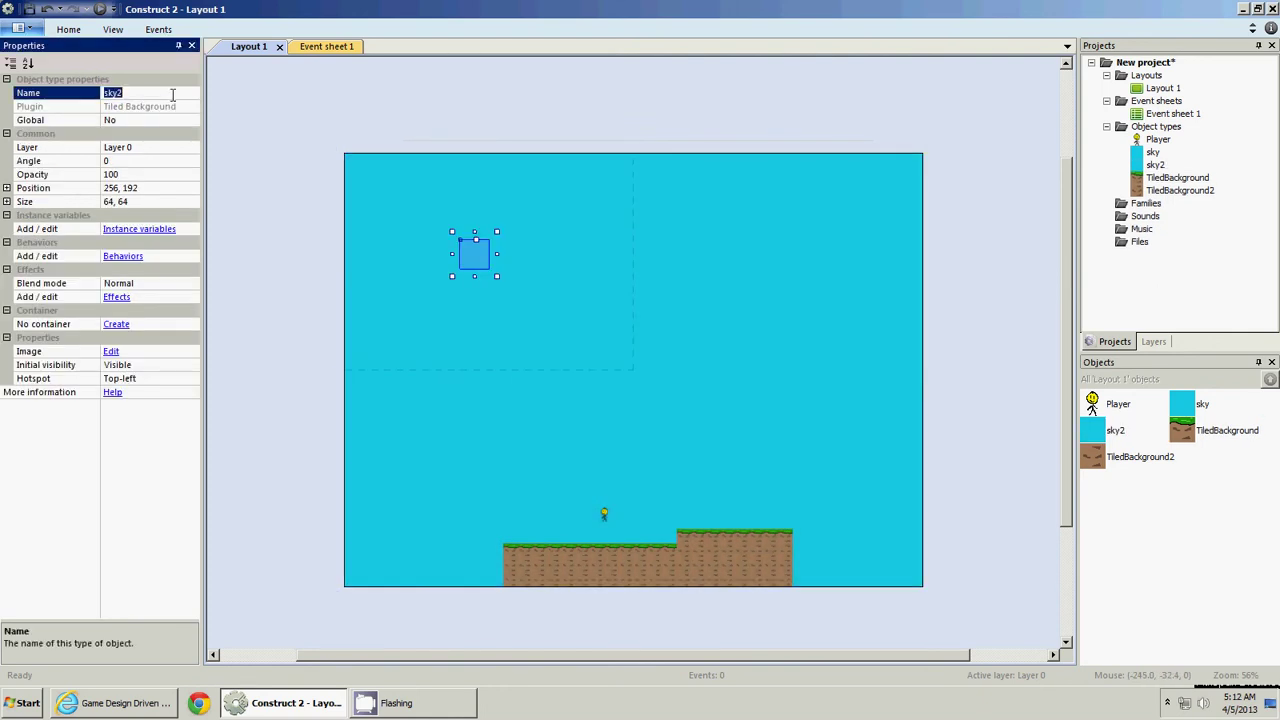
text(water)
key(Return)
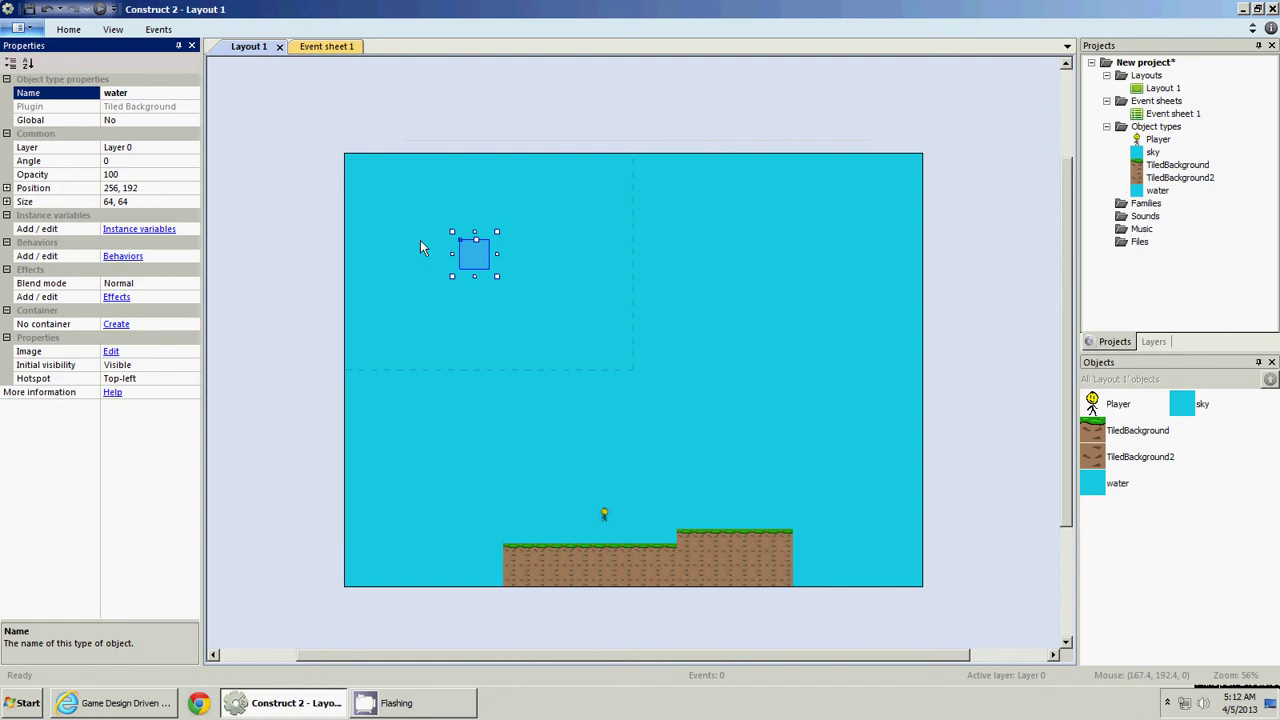
click(474, 264)
double_click(474, 264)
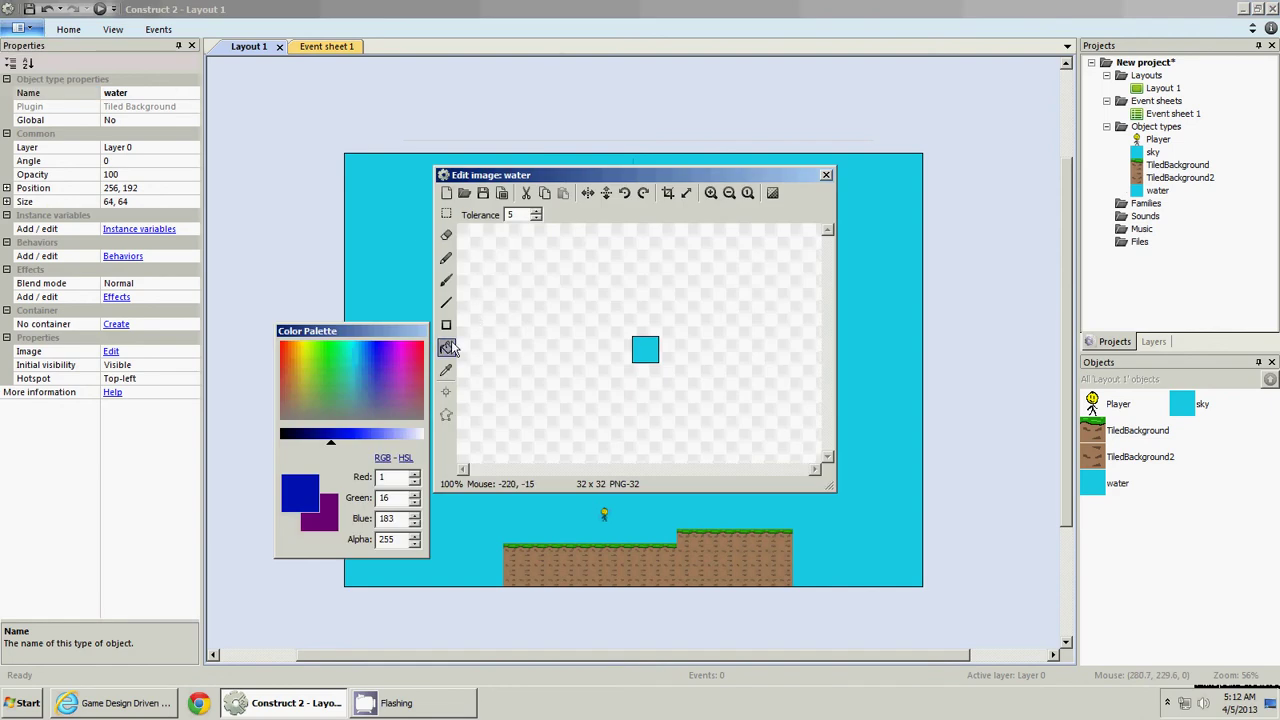
Fill the water square with a lighter blue at alpha 100 instead of 255
click(645, 358)
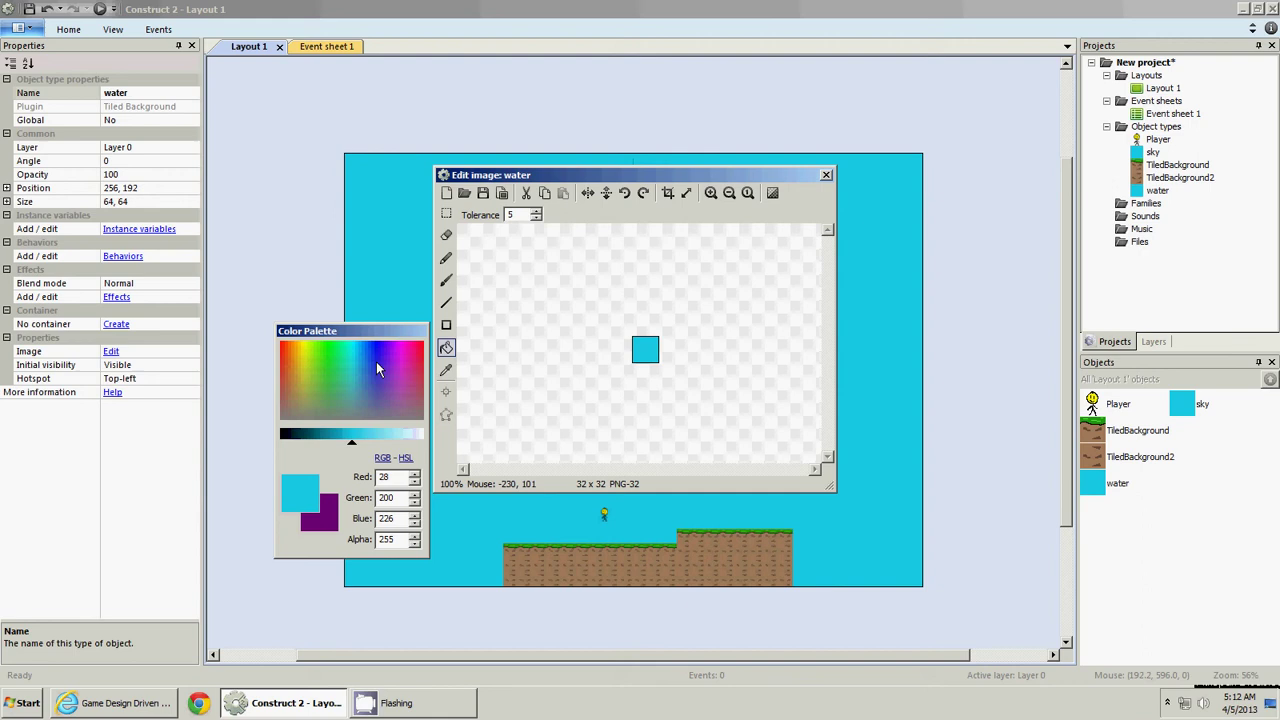
mouse_move(376, 361)
mouse_down()
mouse_move(371, 345)
mouse_move(365, 374)
mouse_up()
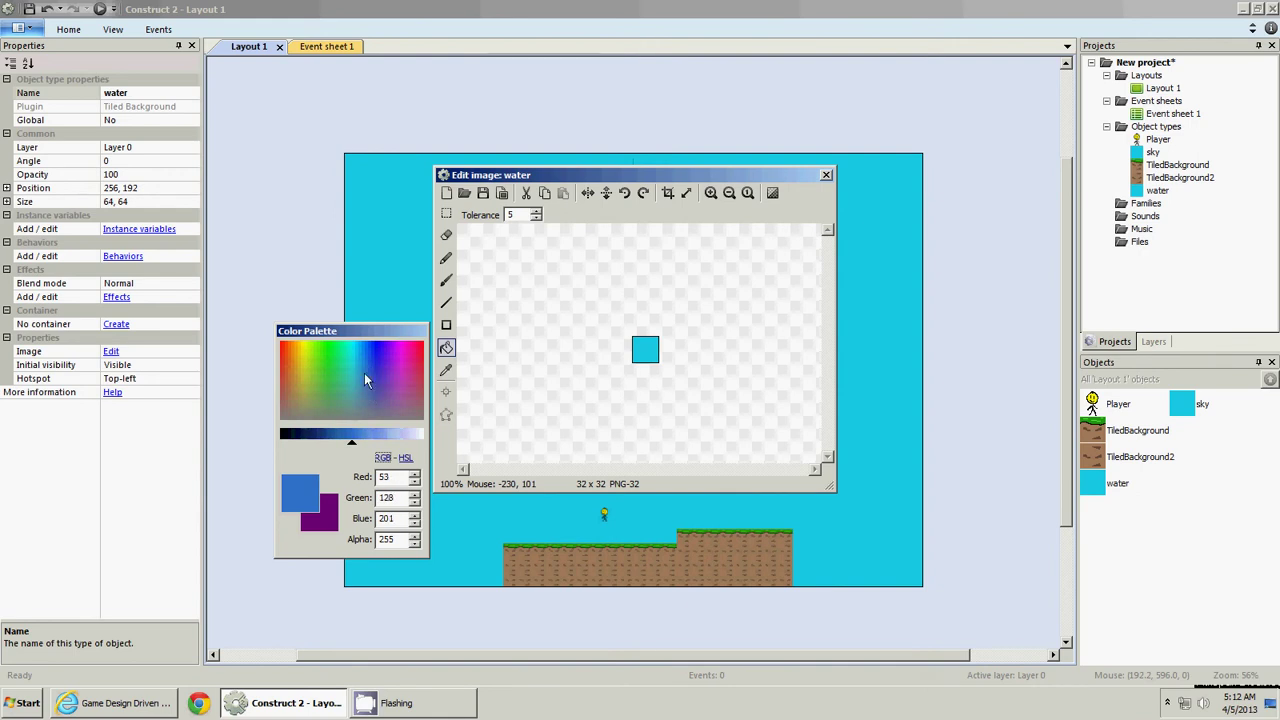
drag(364, 373, 358, 345)
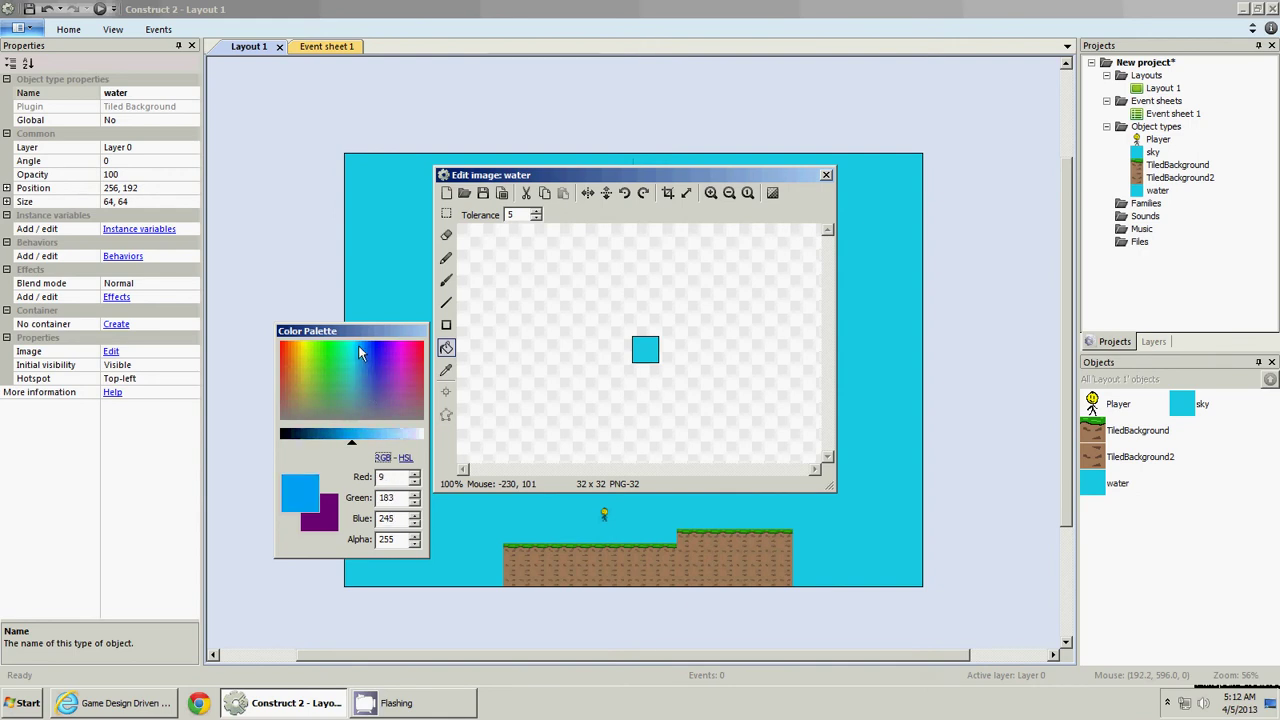
click(401, 539)
drag(392, 540, 352, 541)
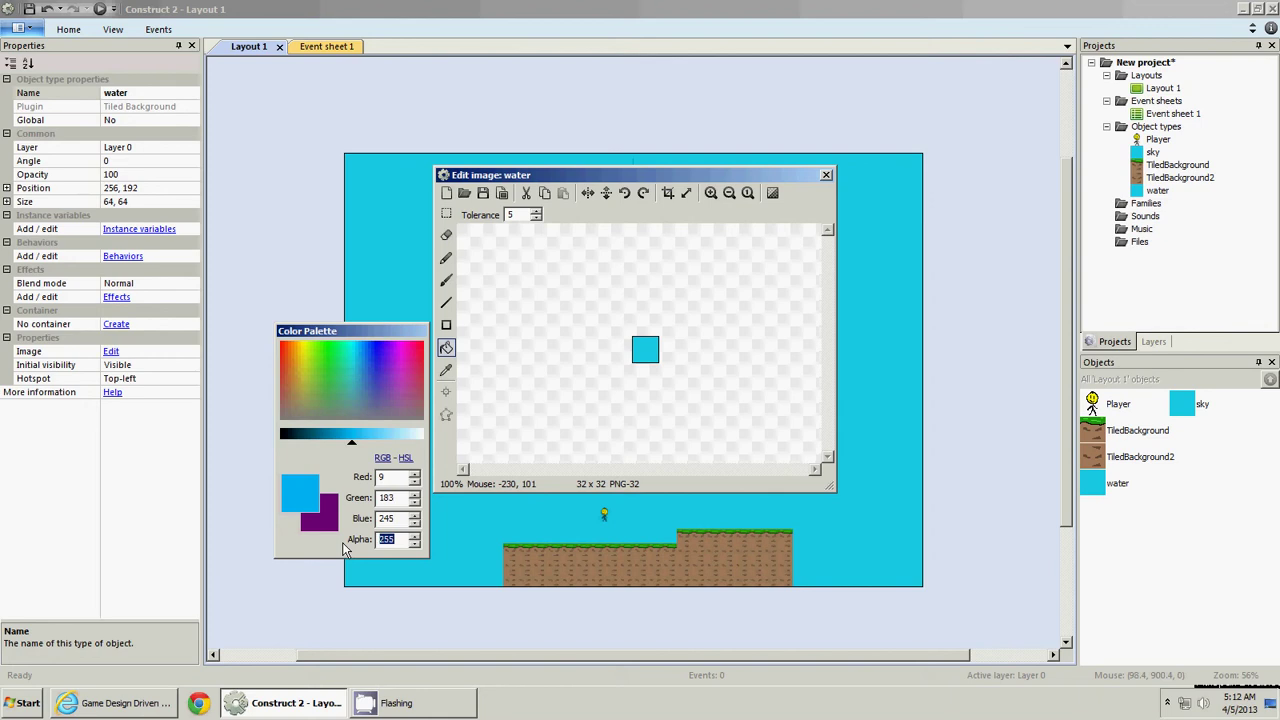
text(100)
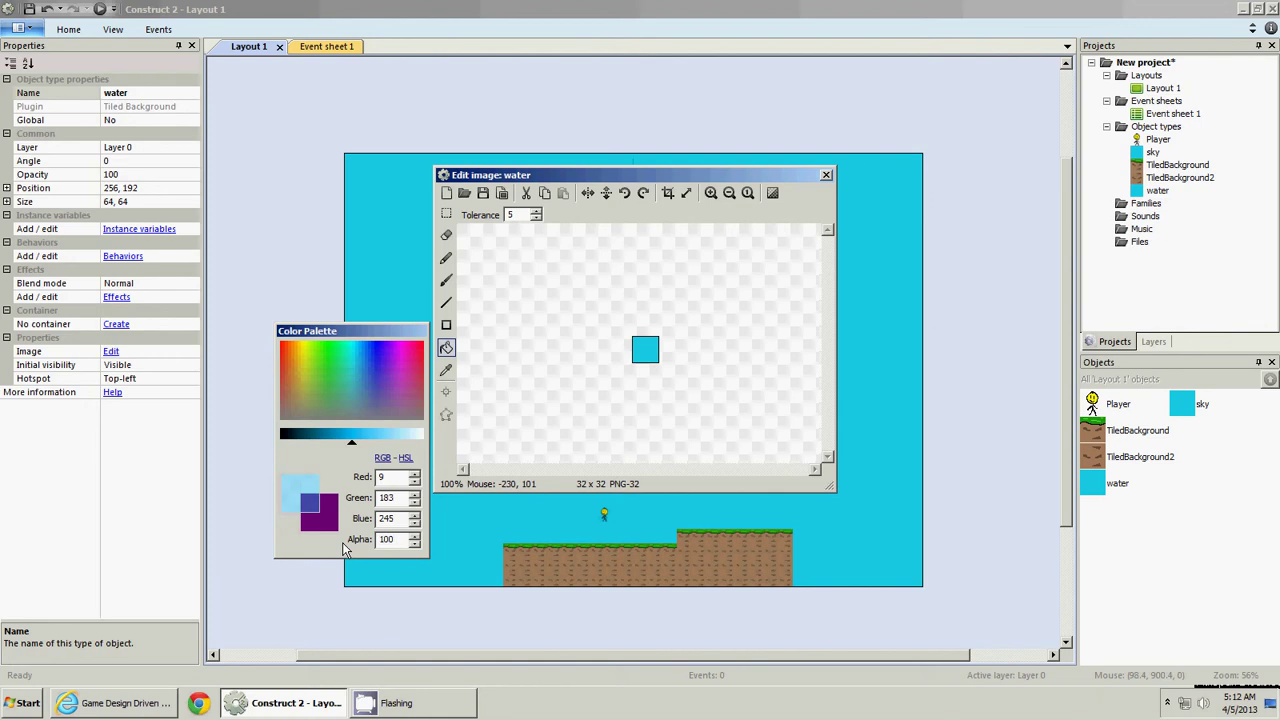
click(650, 356)
Move the water square onto the ground and refill its image with a darker blue-purple
click(826, 175)
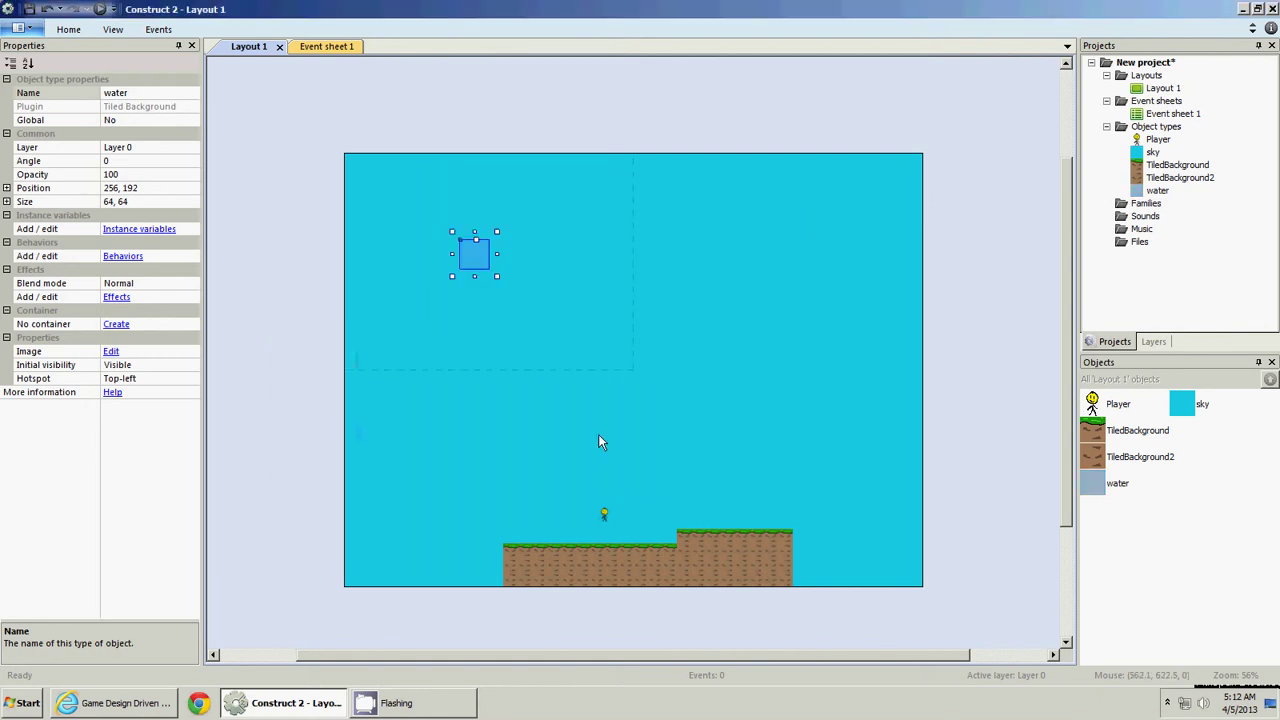
drag(472, 268, 535, 585)
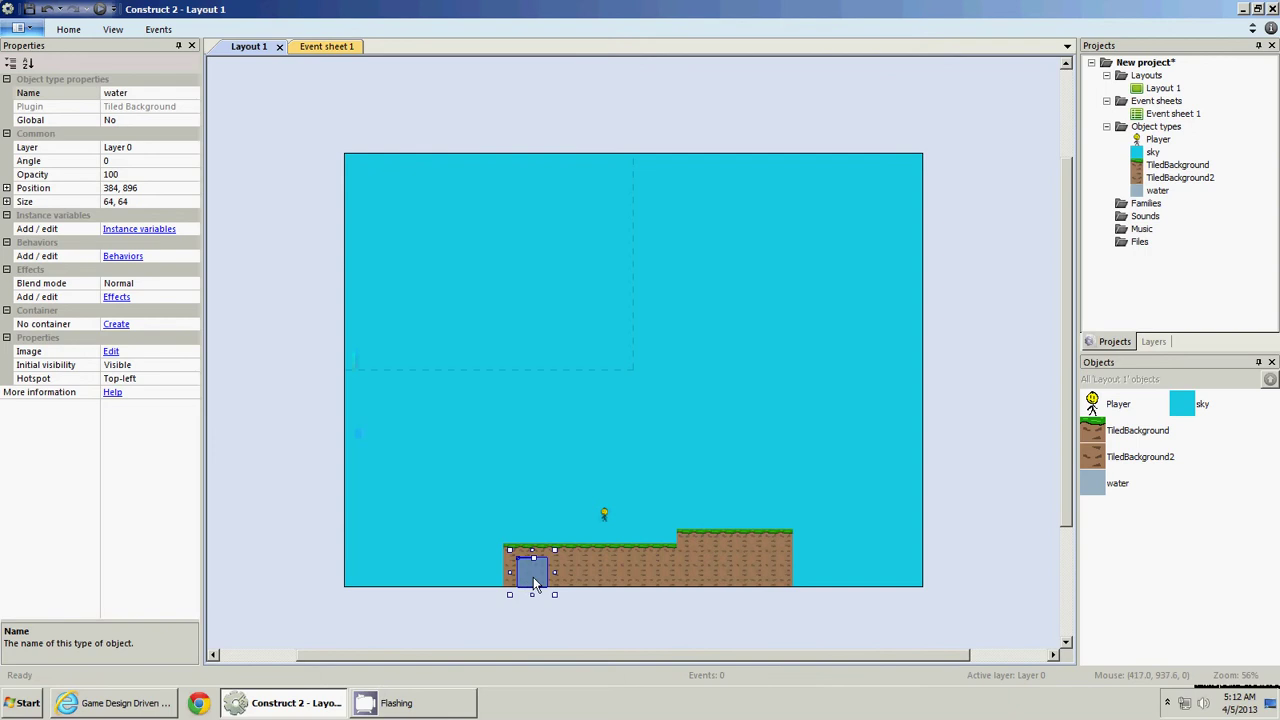
double_click(535, 585)
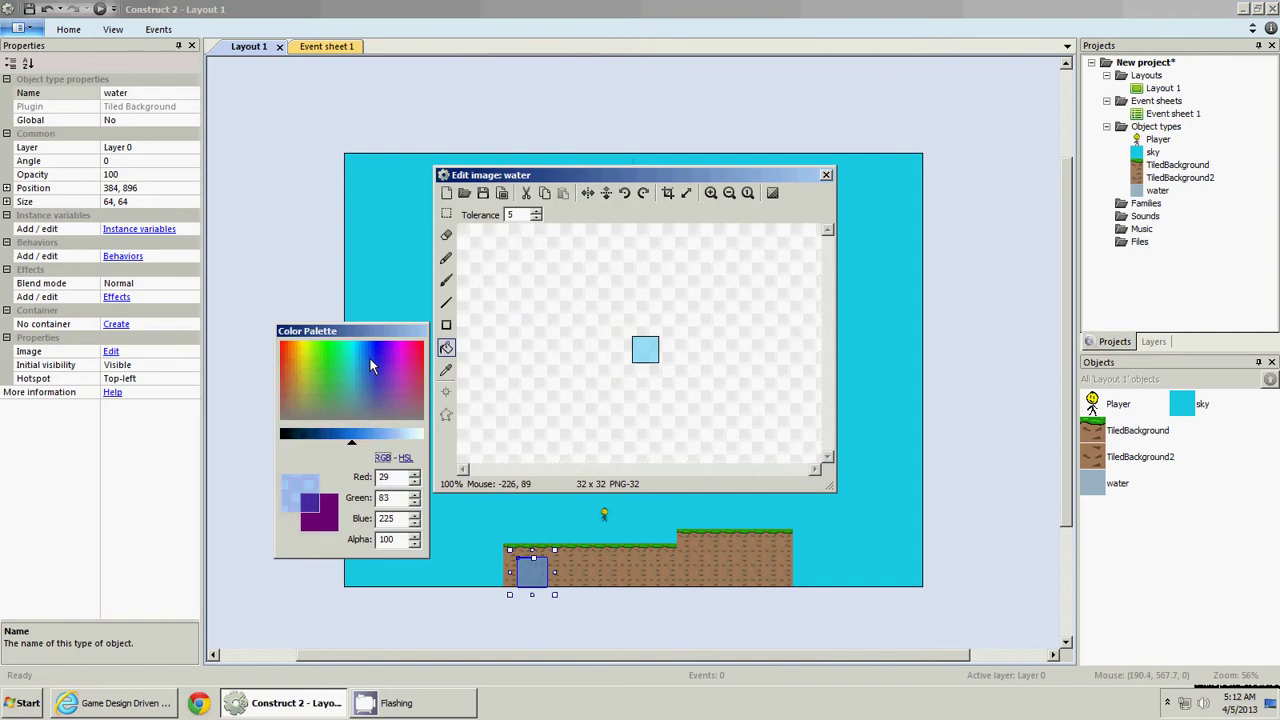
click(446, 347)
click(645, 349)
click(826, 175)
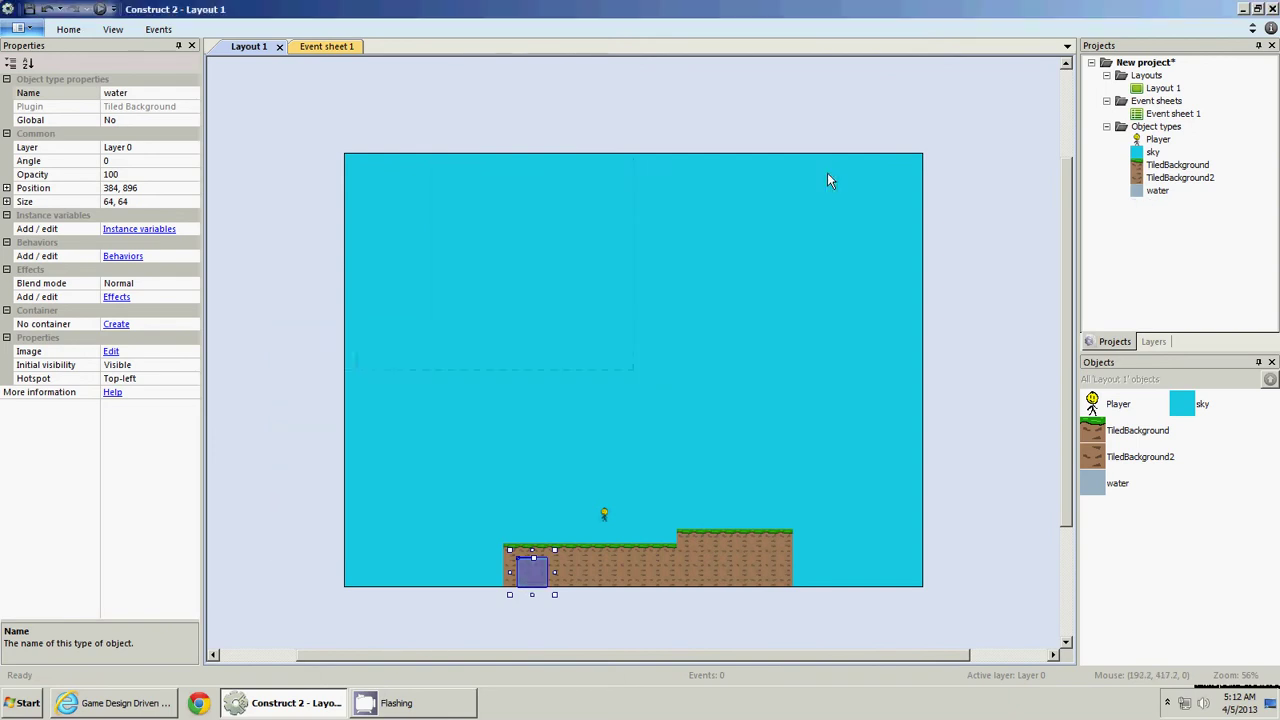
Stretch the water from the layout's left edge to its right edge, nudging the left ground block 32 pixels left
drag(509, 572, 355, 570)
click(566, 577)
drag(571, 579, 563, 586)
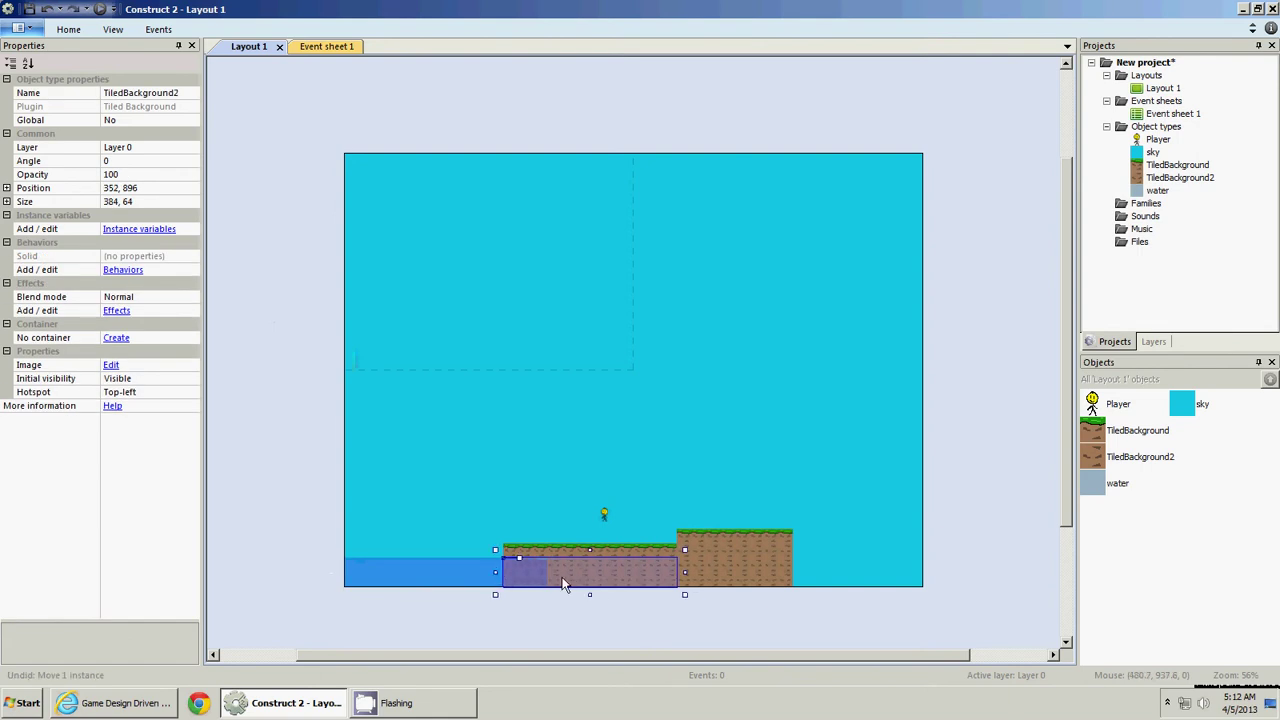
click(481, 572)
click(555, 575)
click(531, 578)
drag(556, 575, 923, 574)
click(952, 563)
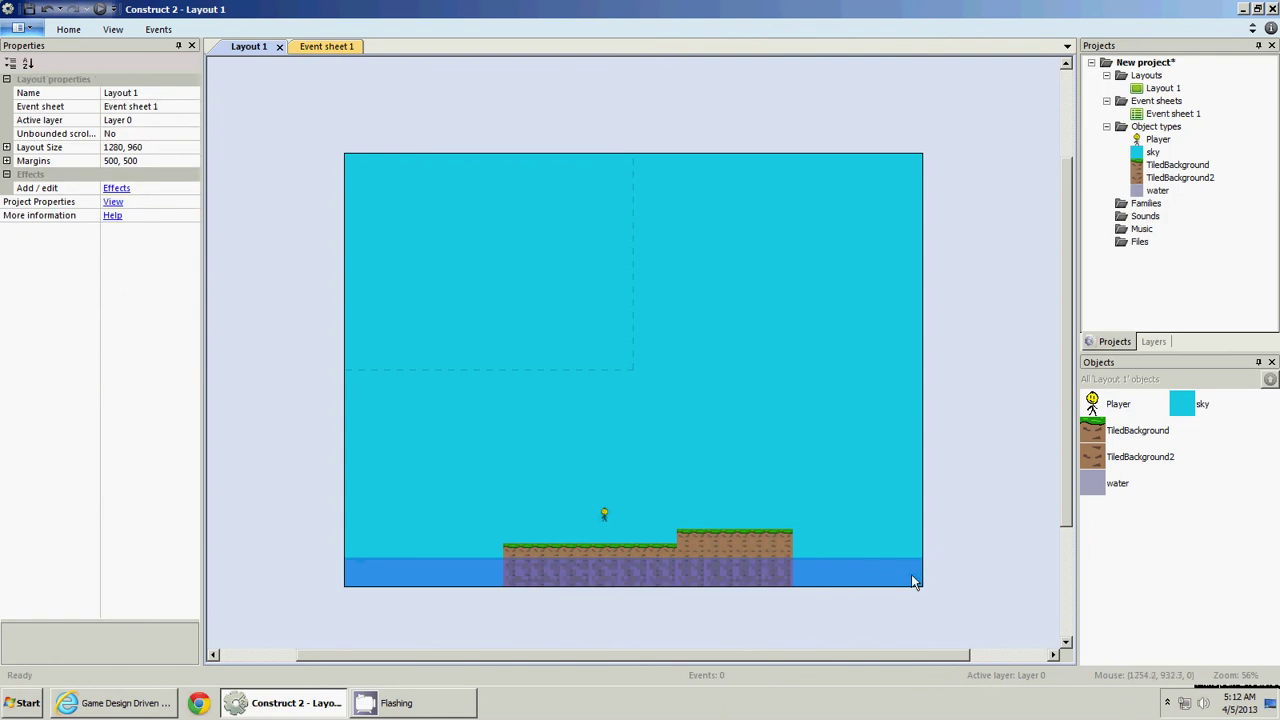
Clone the water object type as water2 and place a half-height copy in the sky
right_click(877, 575)
click(906, 380)
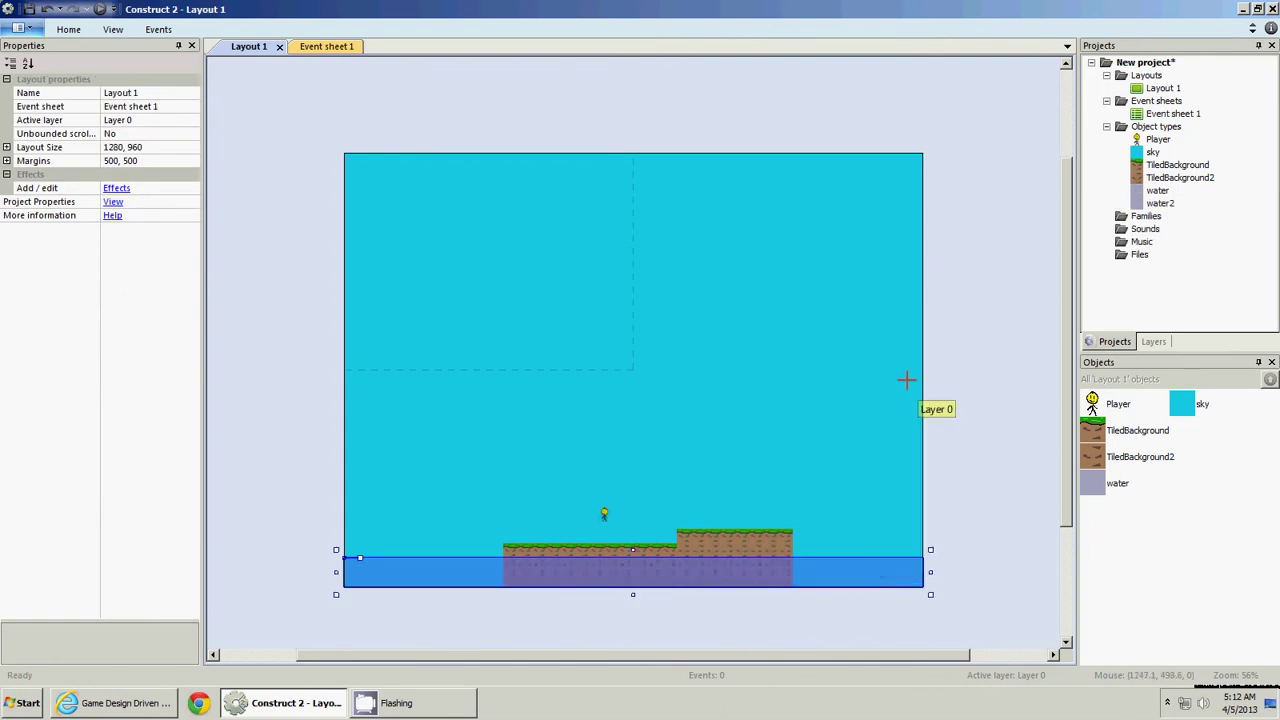
click(814, 479)
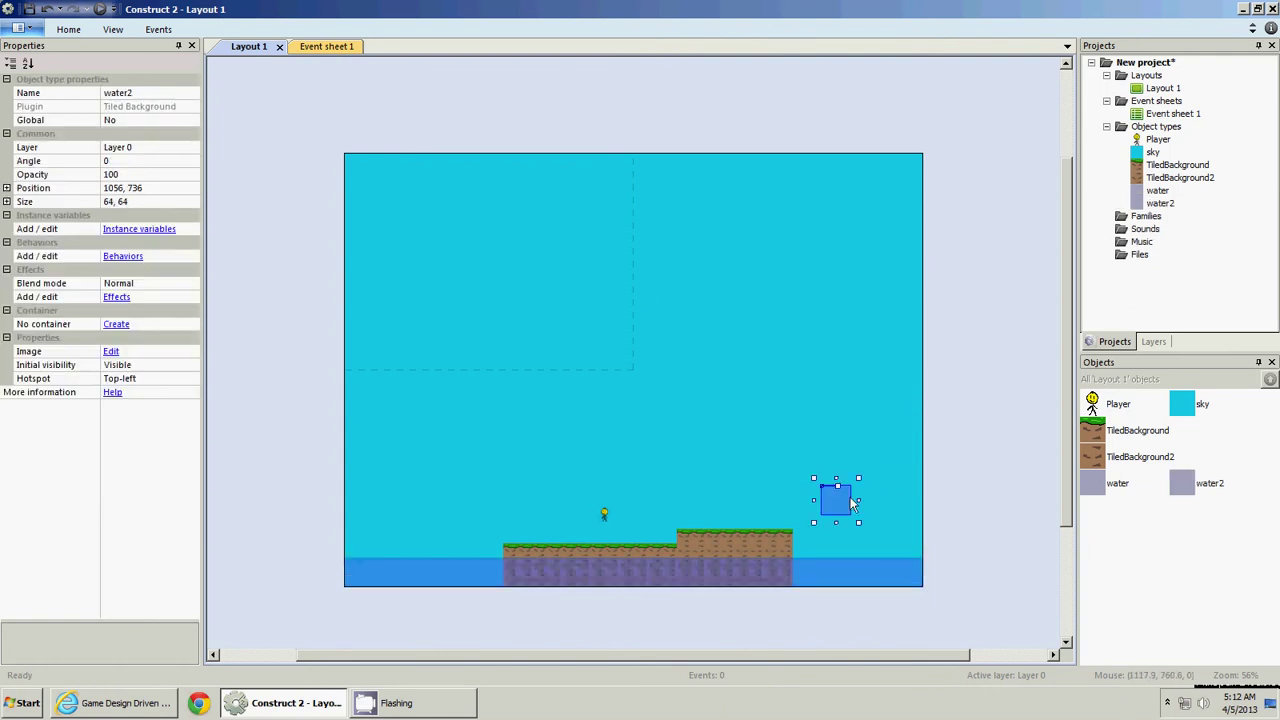
drag(836, 479, 837, 490)
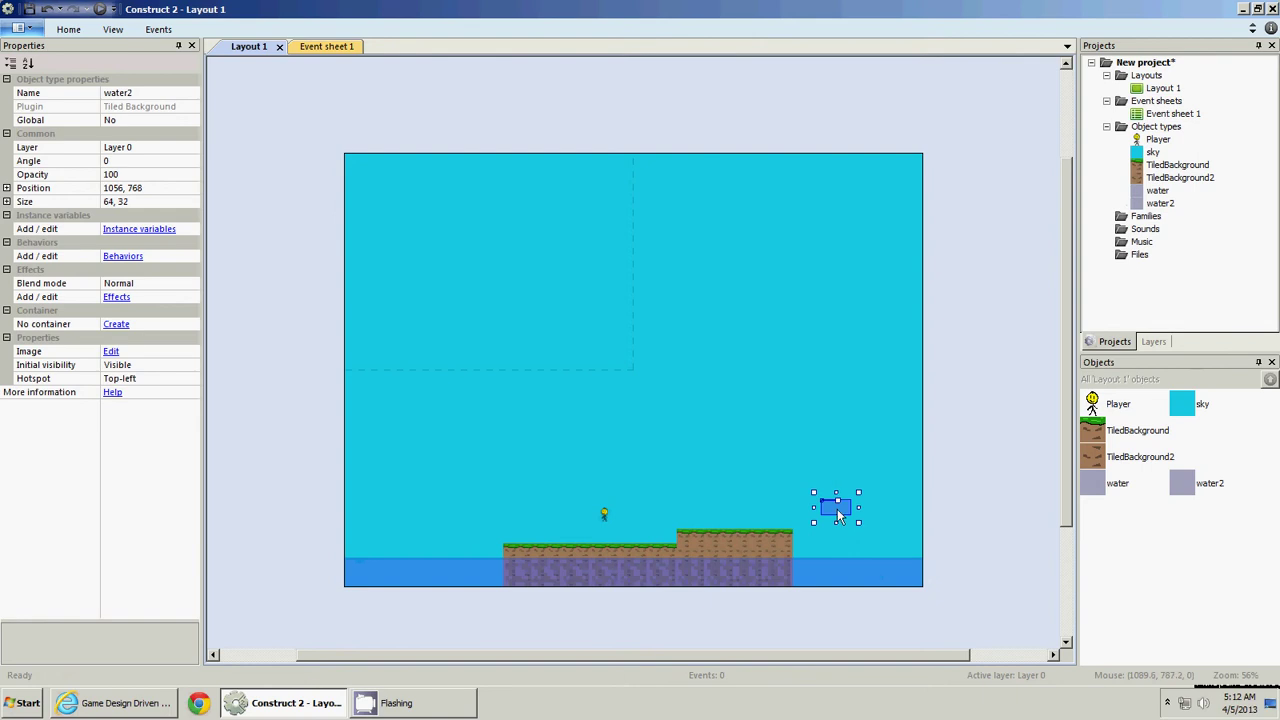
Paint water2 translucent white at alpha 175 and stretch it into a 1280×32 strip above the water
double_click(836, 510)
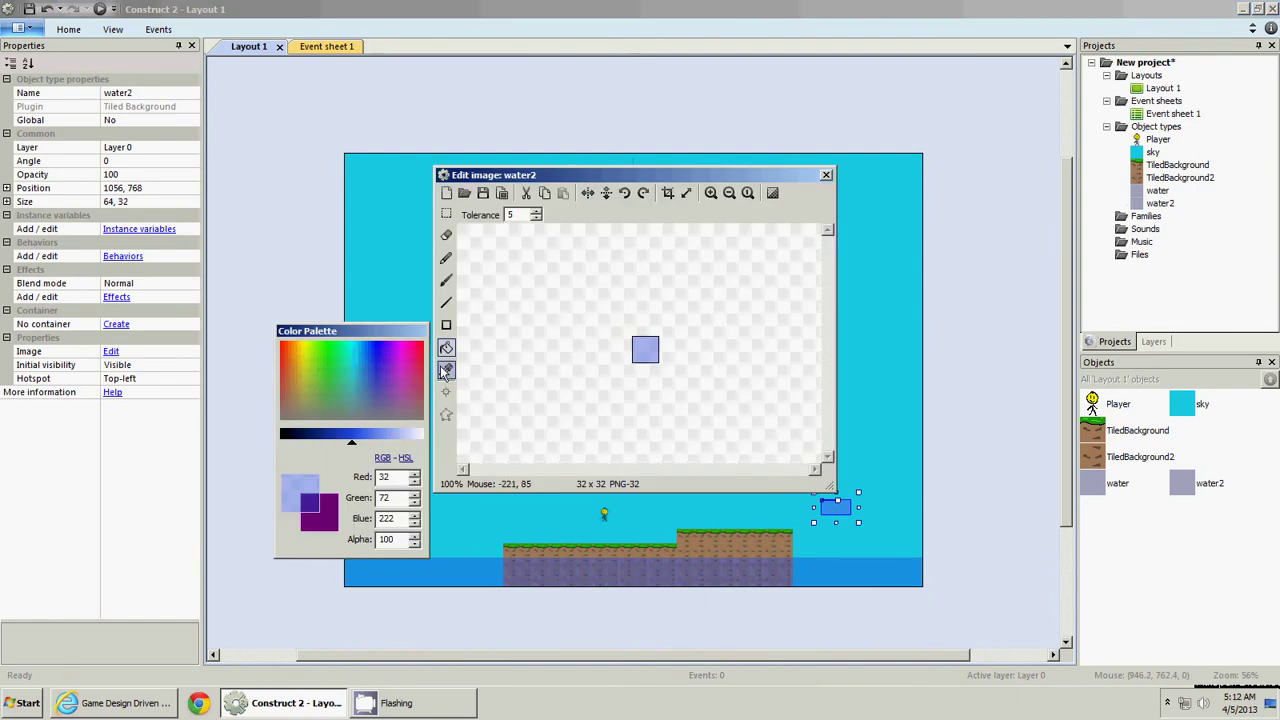
drag(352, 448, 438, 448)
click(400, 540)
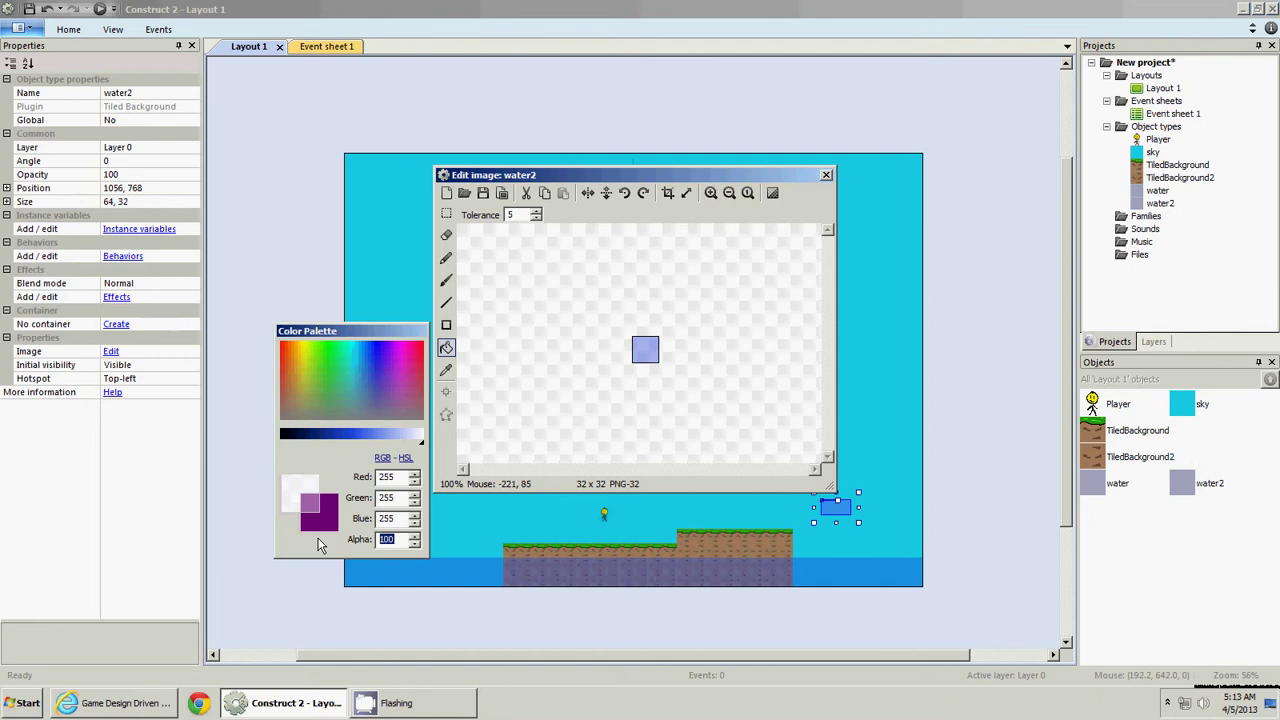
text(175)
click(645, 349)
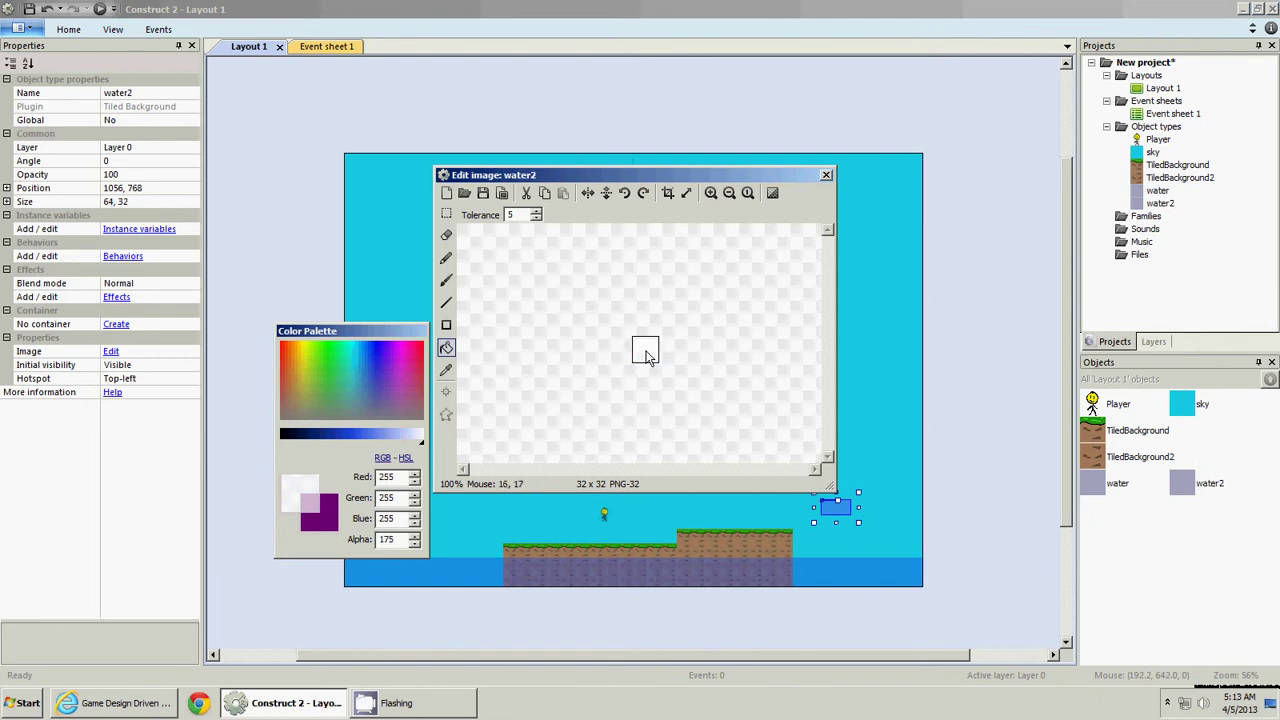
click(826, 175)
drag(837, 497, 342, 562)
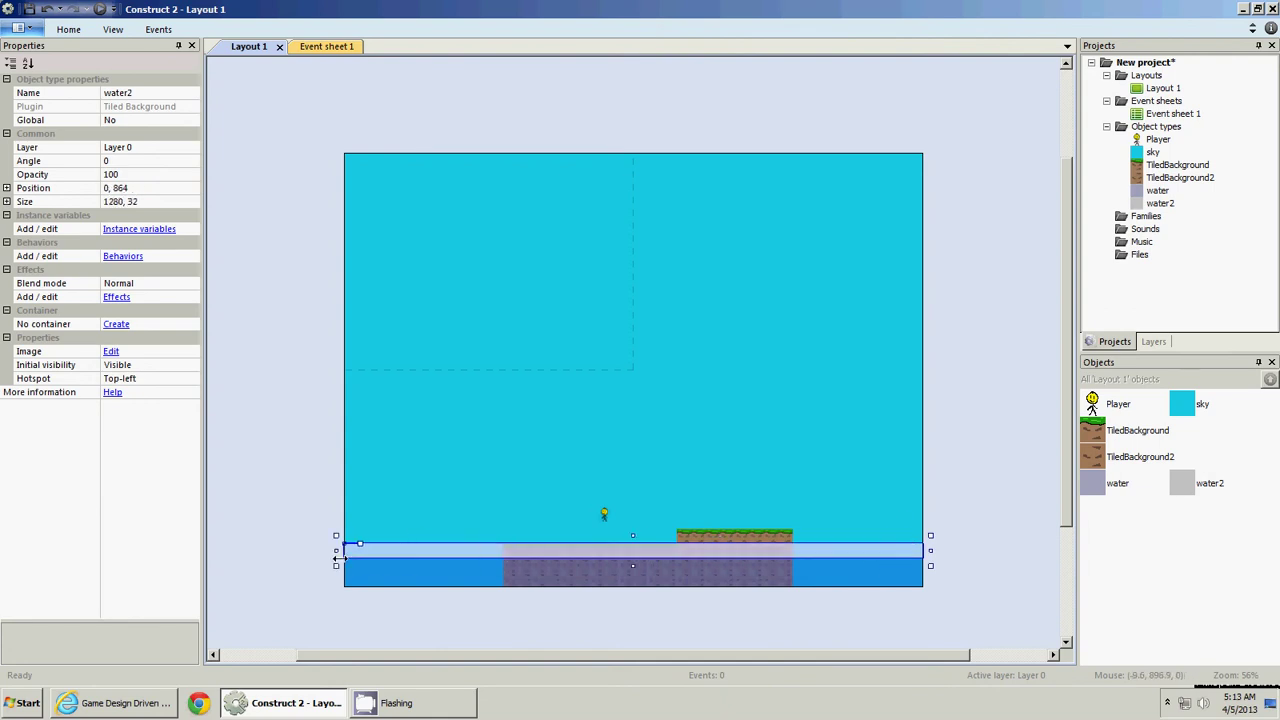
Set the layout grid width and height to 16 pixels in the View options
click(313, 541)
click(385, 548)
click(270, 256)
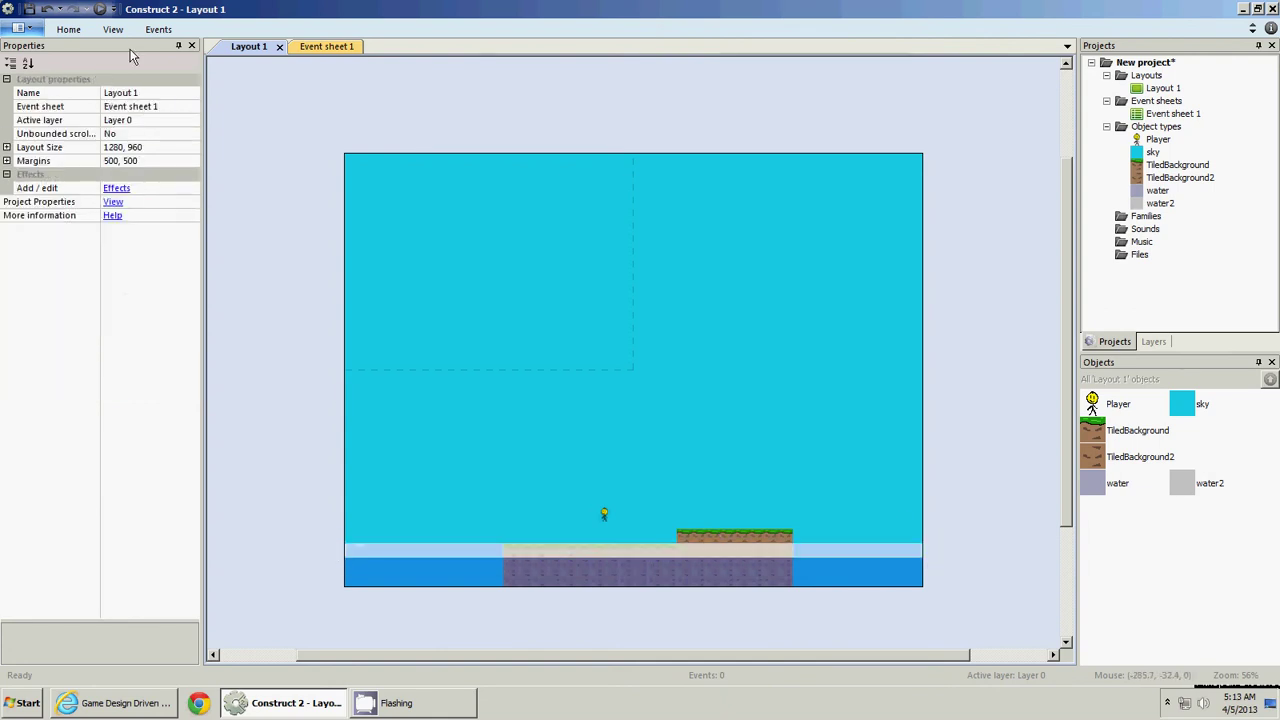
click(113, 29)
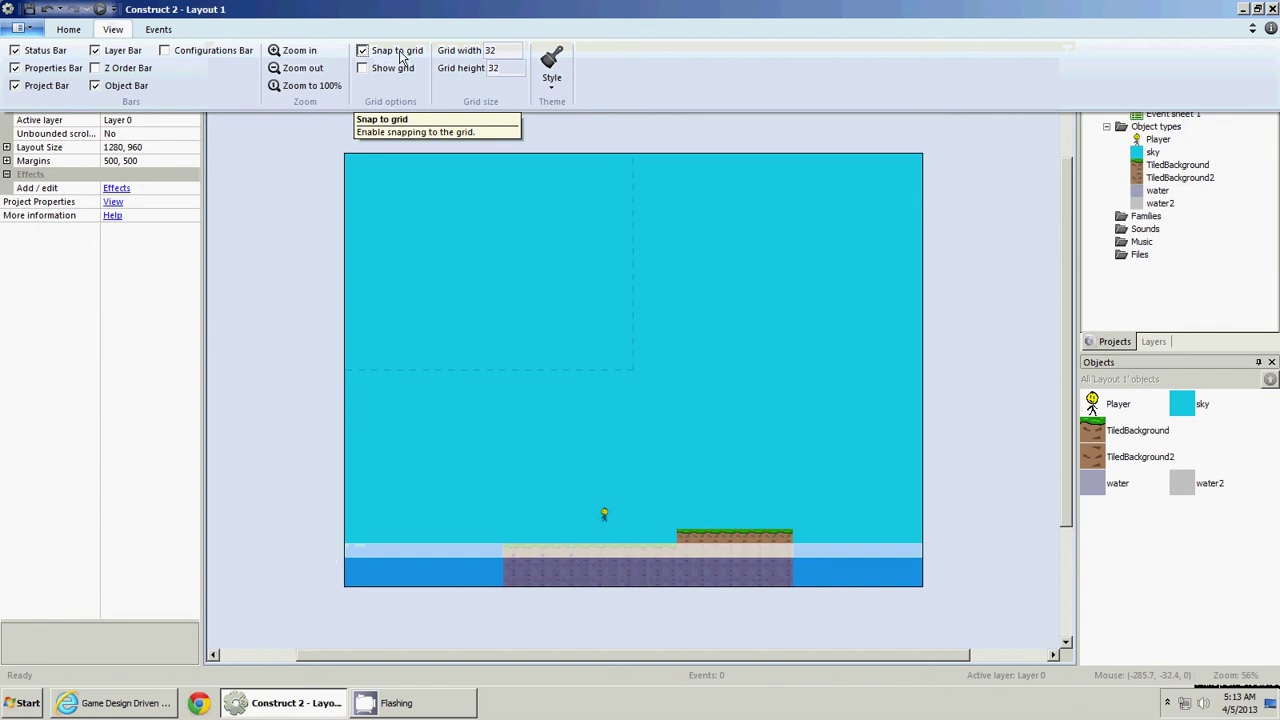
double_click(496, 50)
text(16)
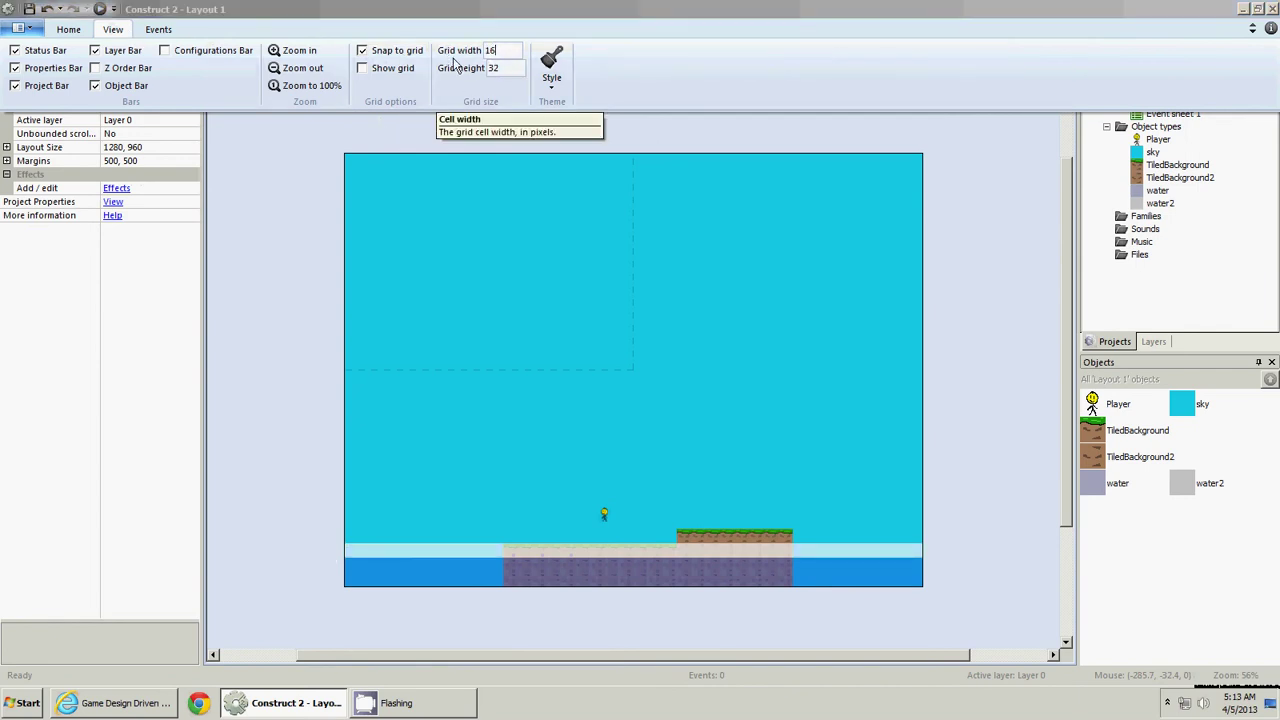
double_click(510, 68)
text(16)
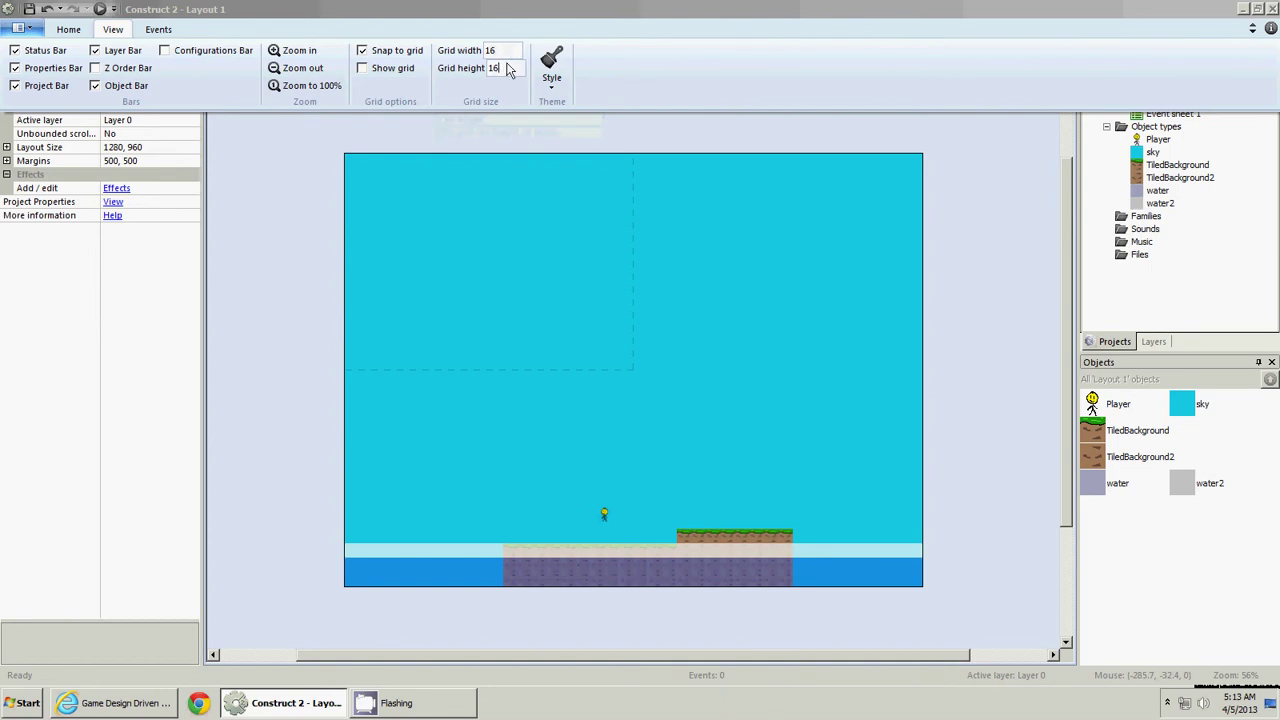
Make water2 16 pixels tall and lower the top edge of the water strip
click(277, 220)
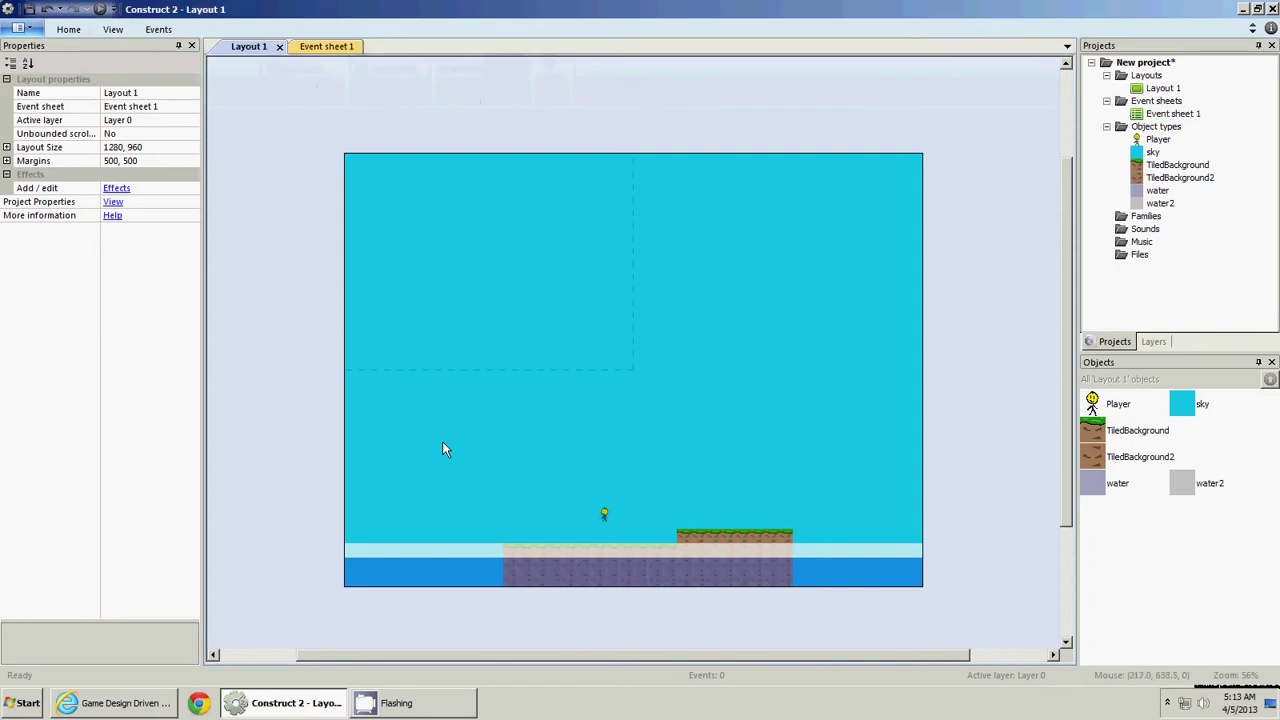
click(823, 549)
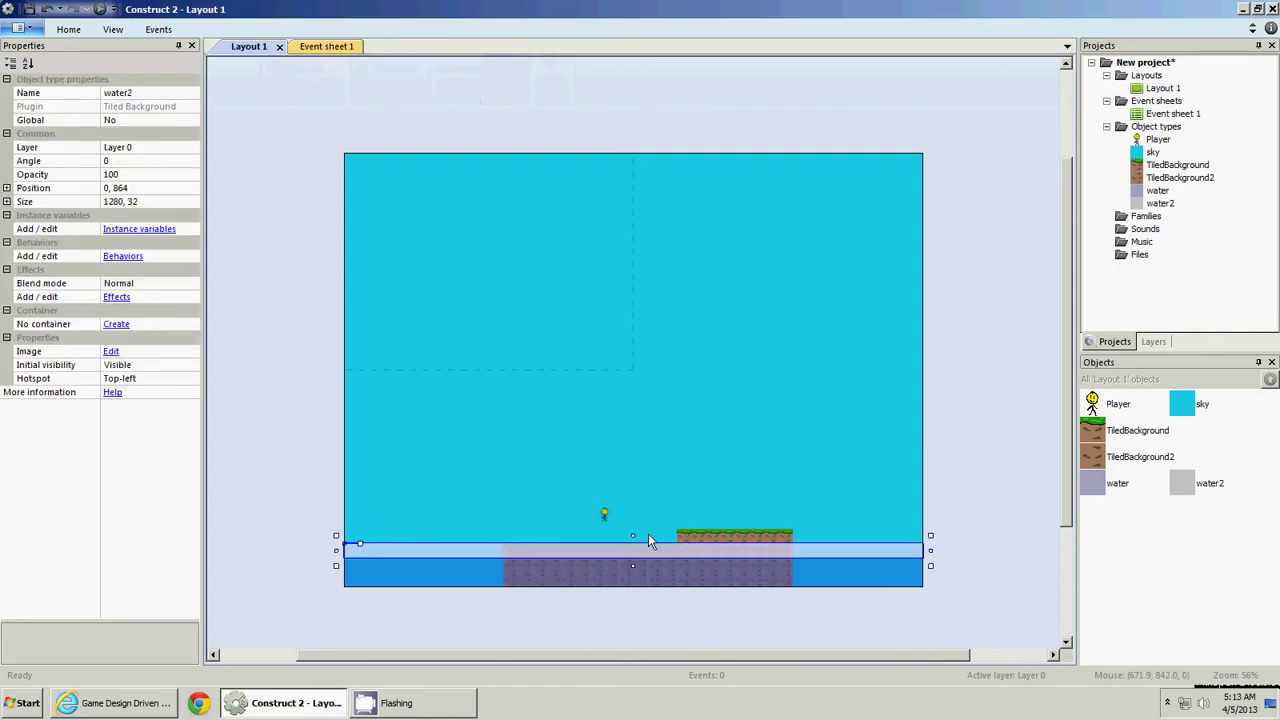
drag(633, 536, 631, 544)
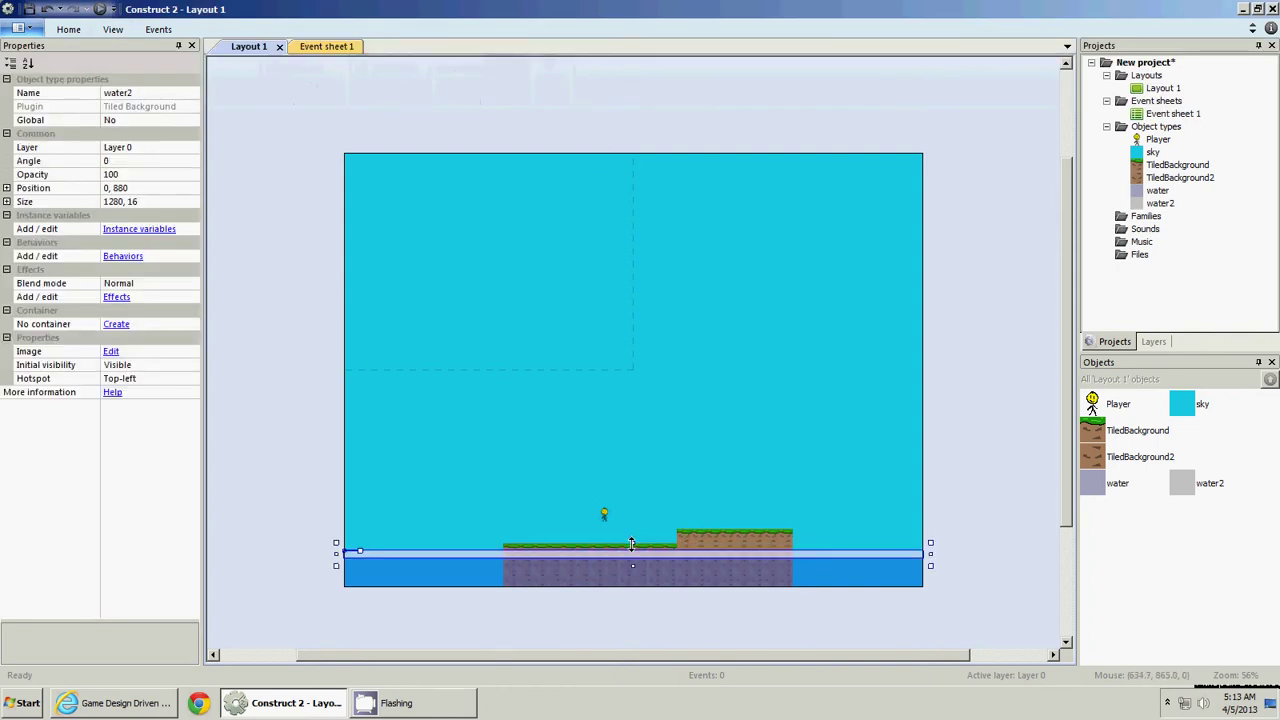
click(1004, 381)
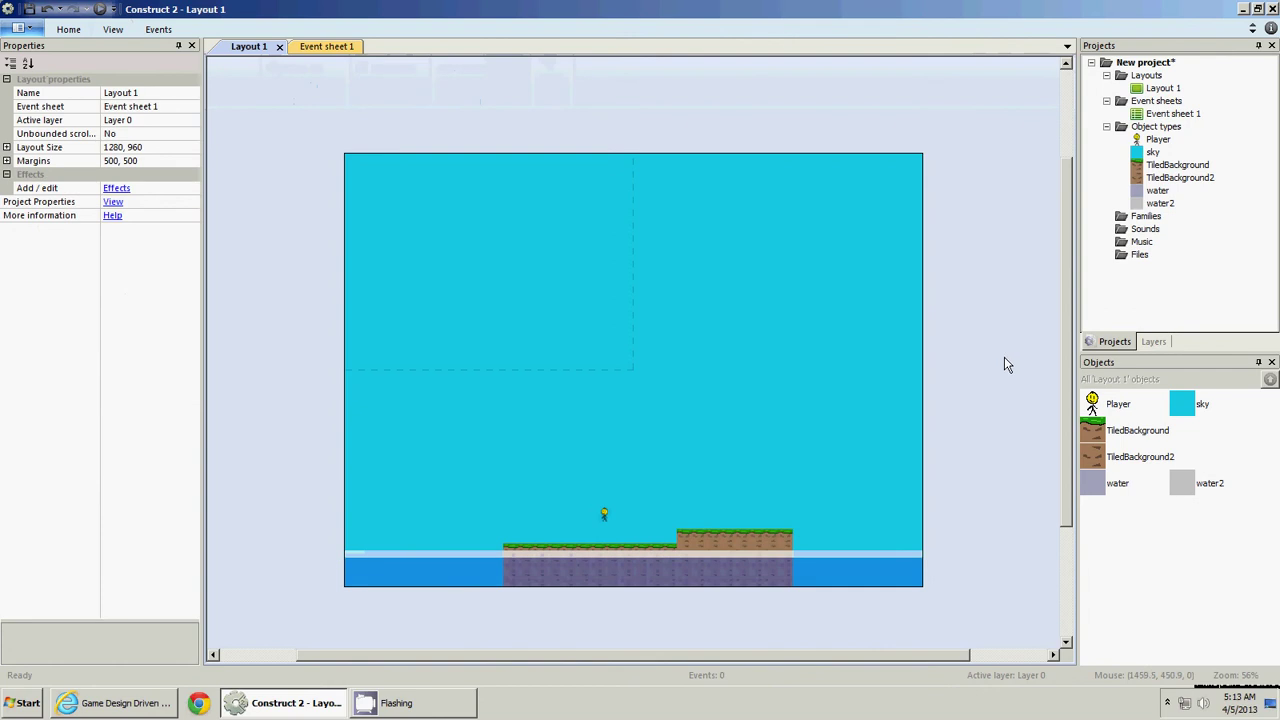
click(876, 583)
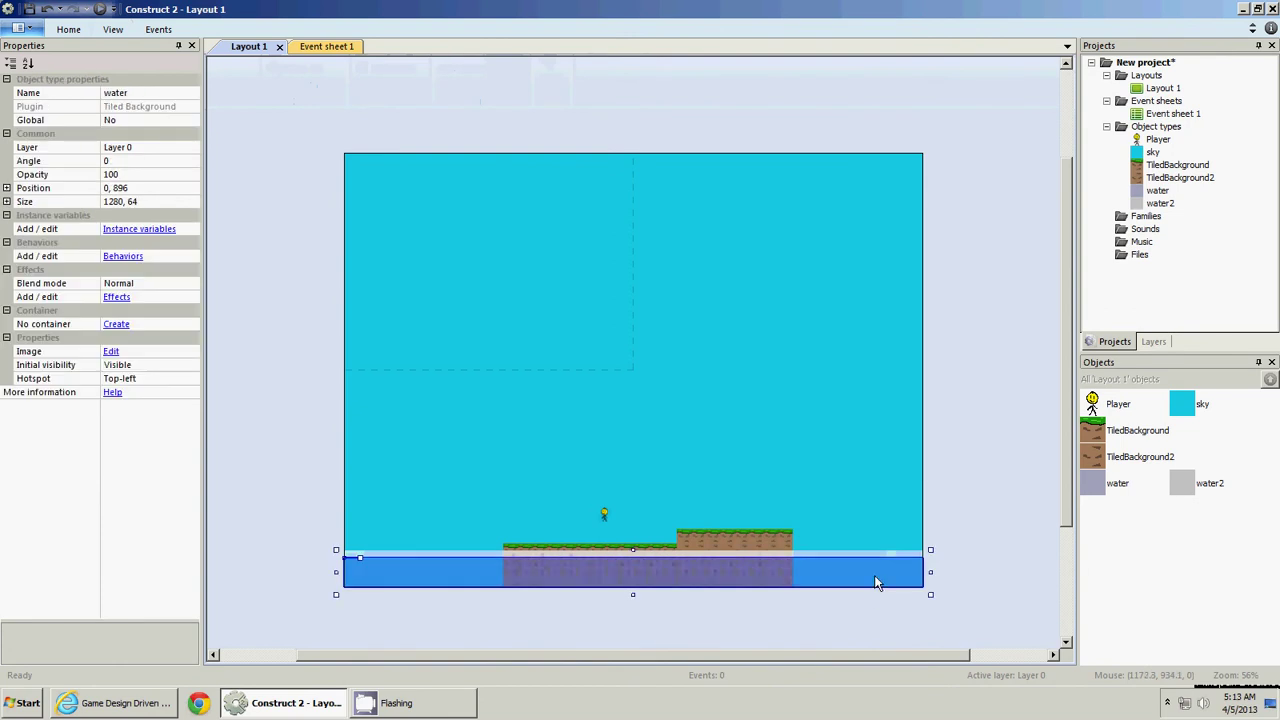
drag(648, 560, 635, 561)
click(975, 452)
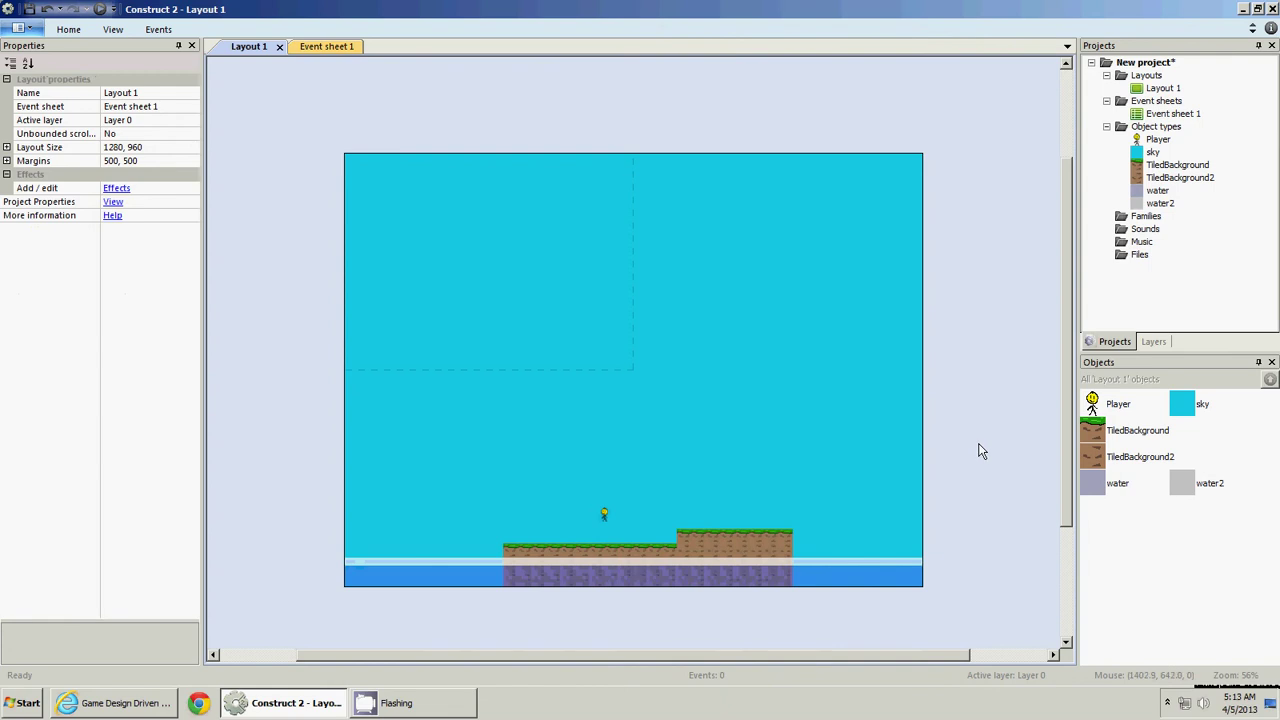
Raise both ground blocks and the left TiledBackground2 block, and move water2 down onto the water
click(764, 540)
shift+click(650, 552)
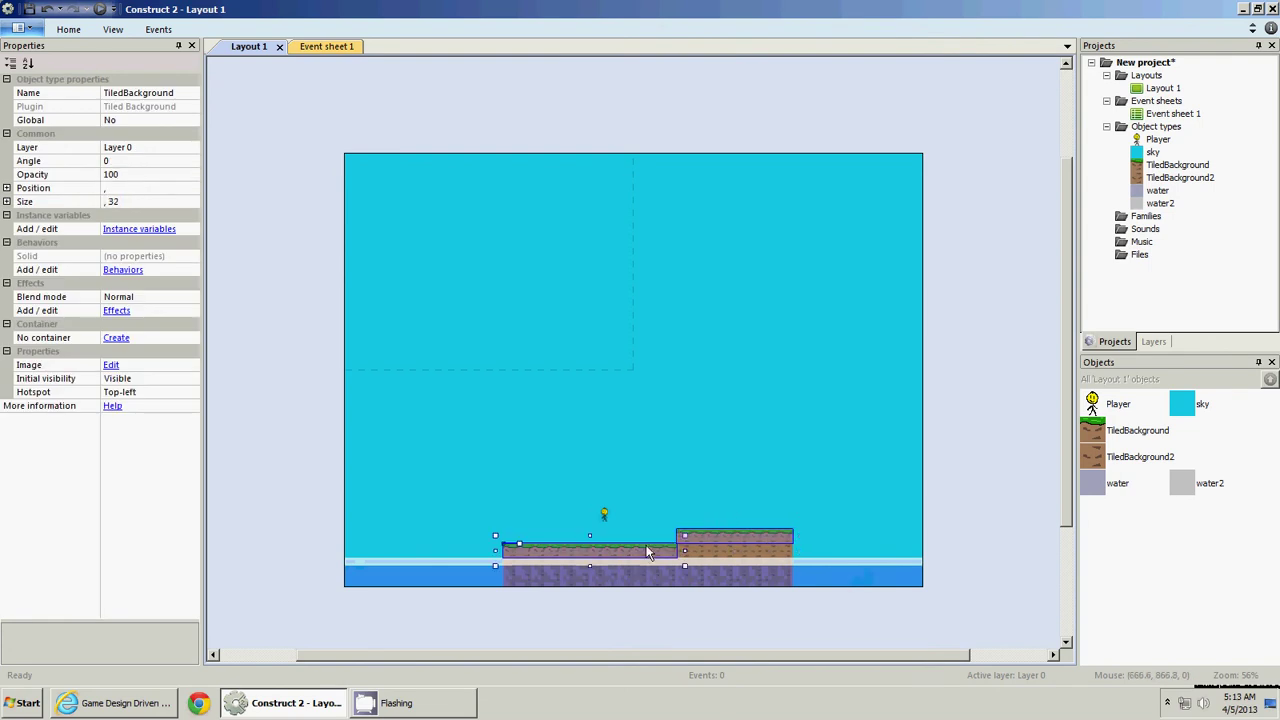
drag(698, 535, 736, 522)
click(750, 545)
click(663, 565)
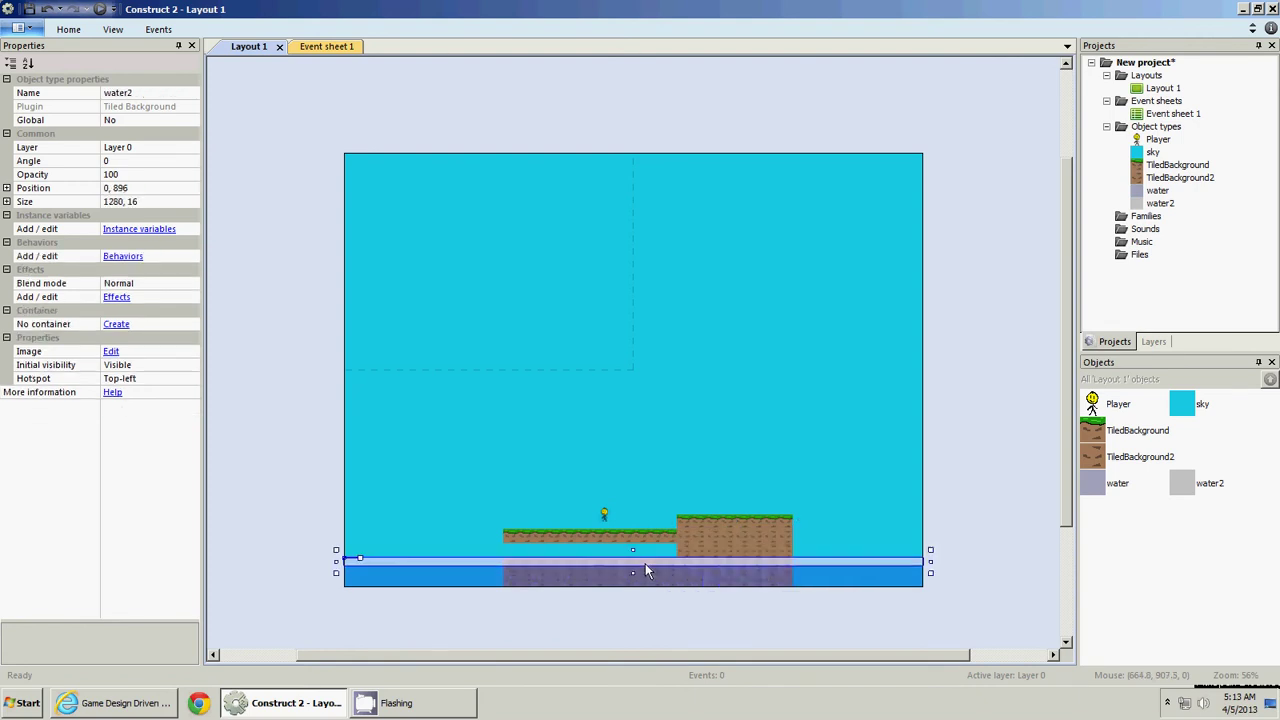
click(632, 550)
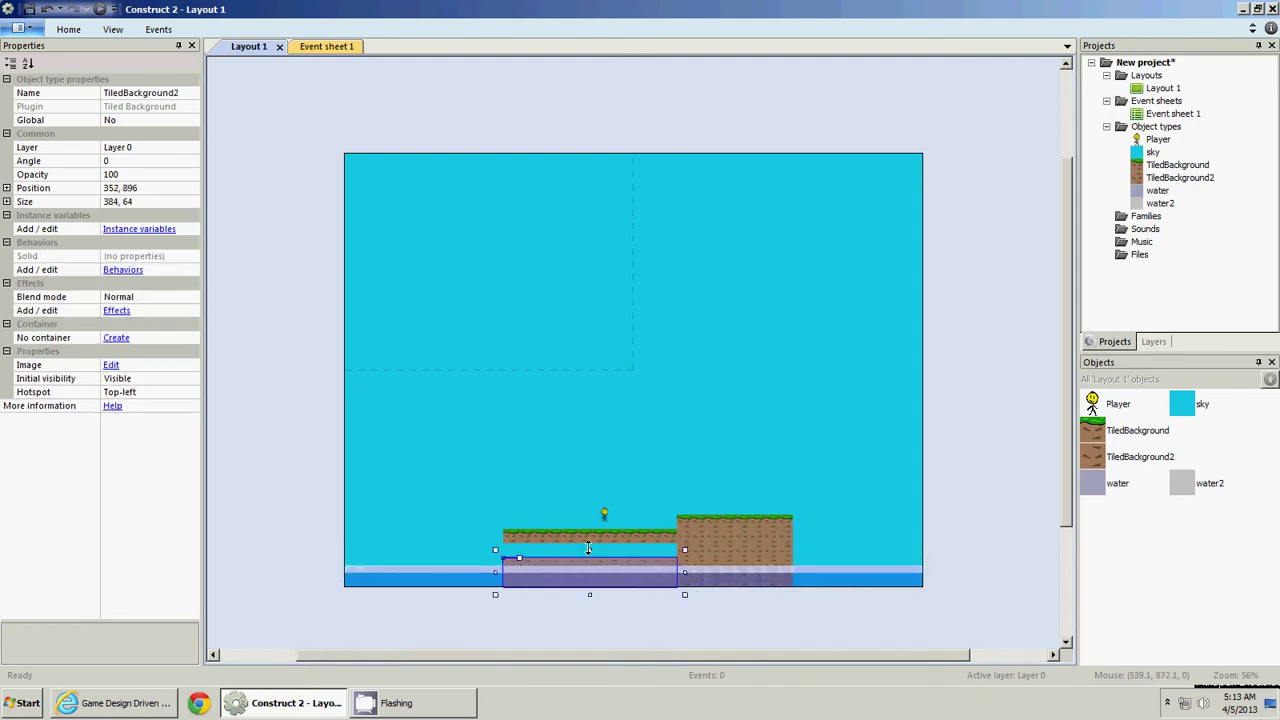
drag(588, 547, 596, 537)
click(731, 571)
drag(731, 571, 731, 553)
click(738, 583)
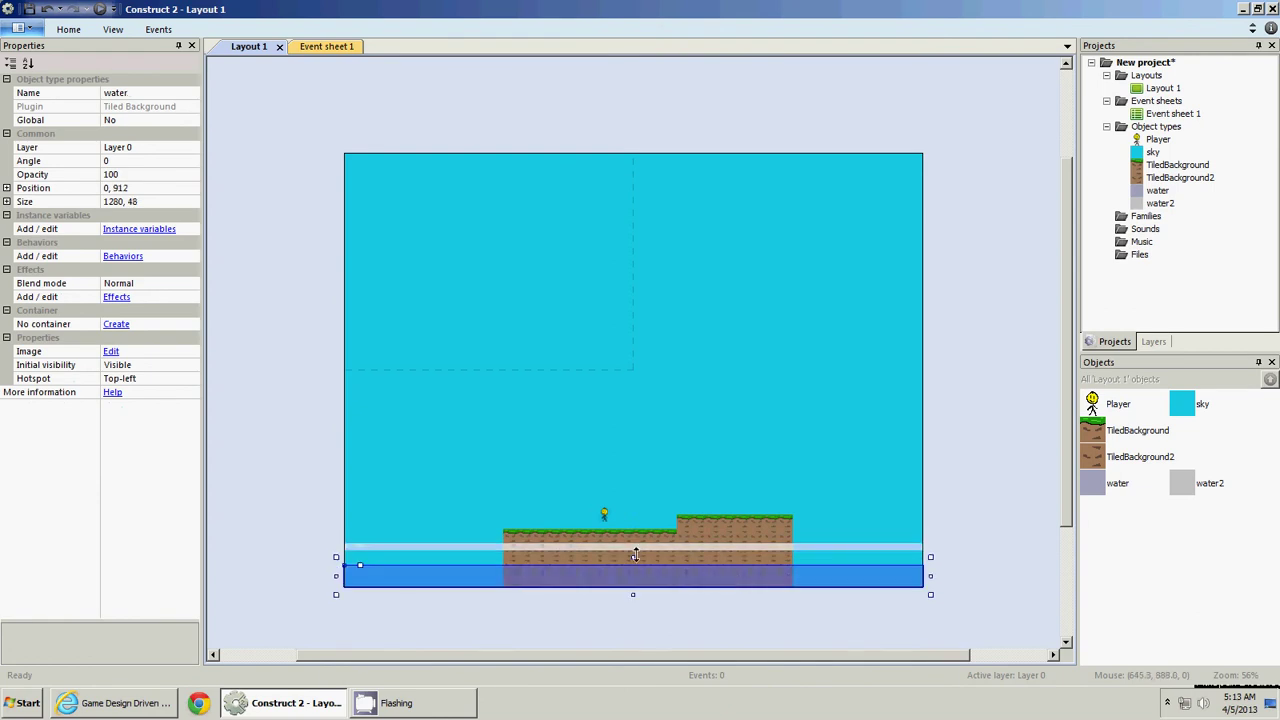
click(981, 464)
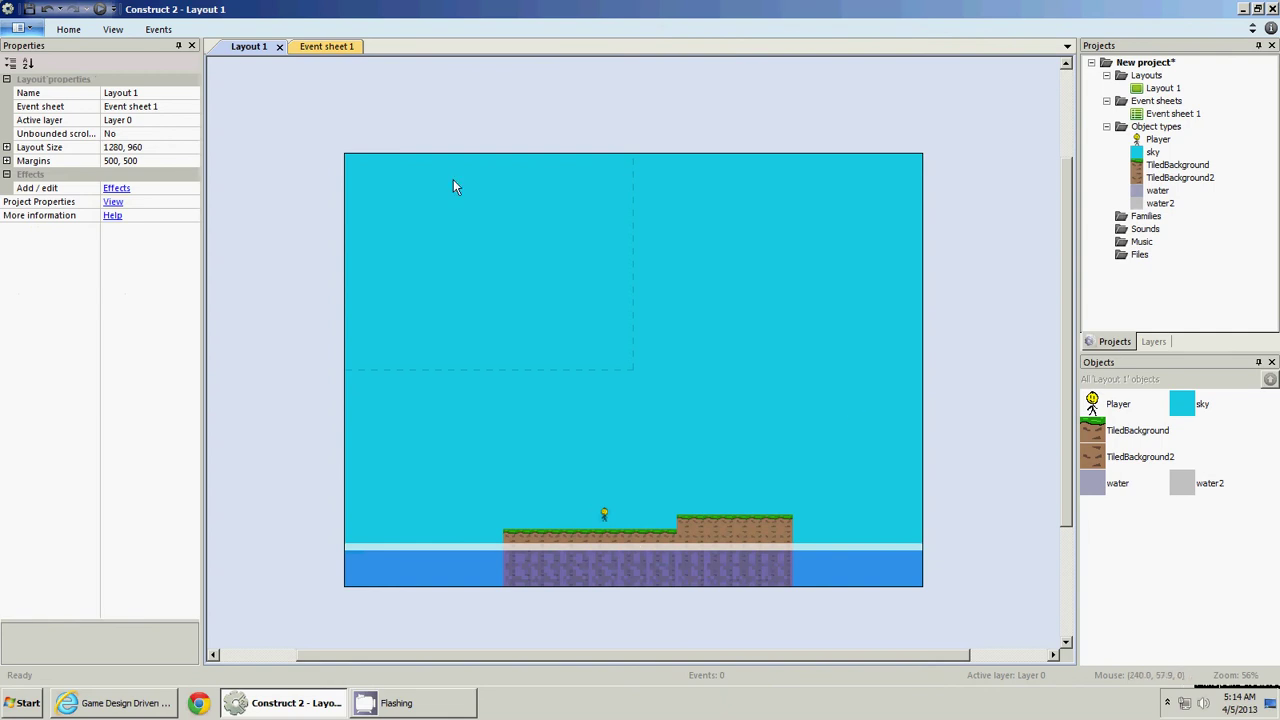
Preview the layout in the browser, run right and jump onto the raised ground, then close it
click(99, 9)
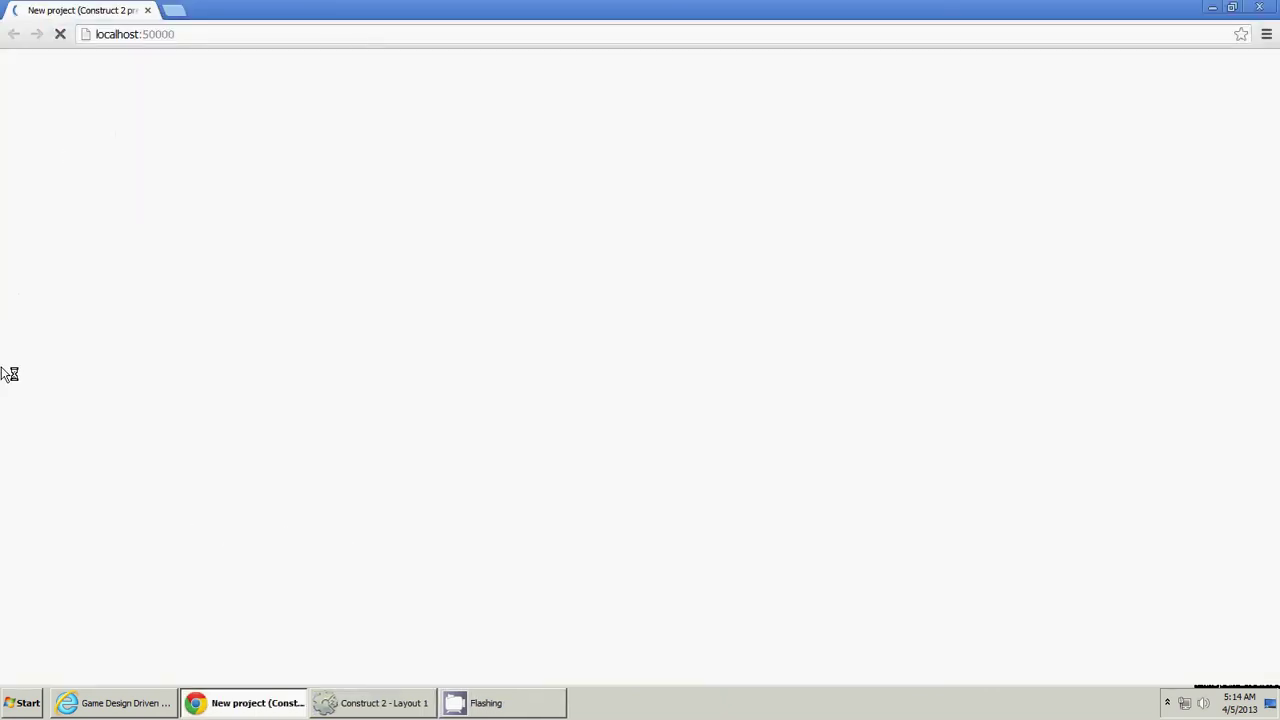
key(Right)
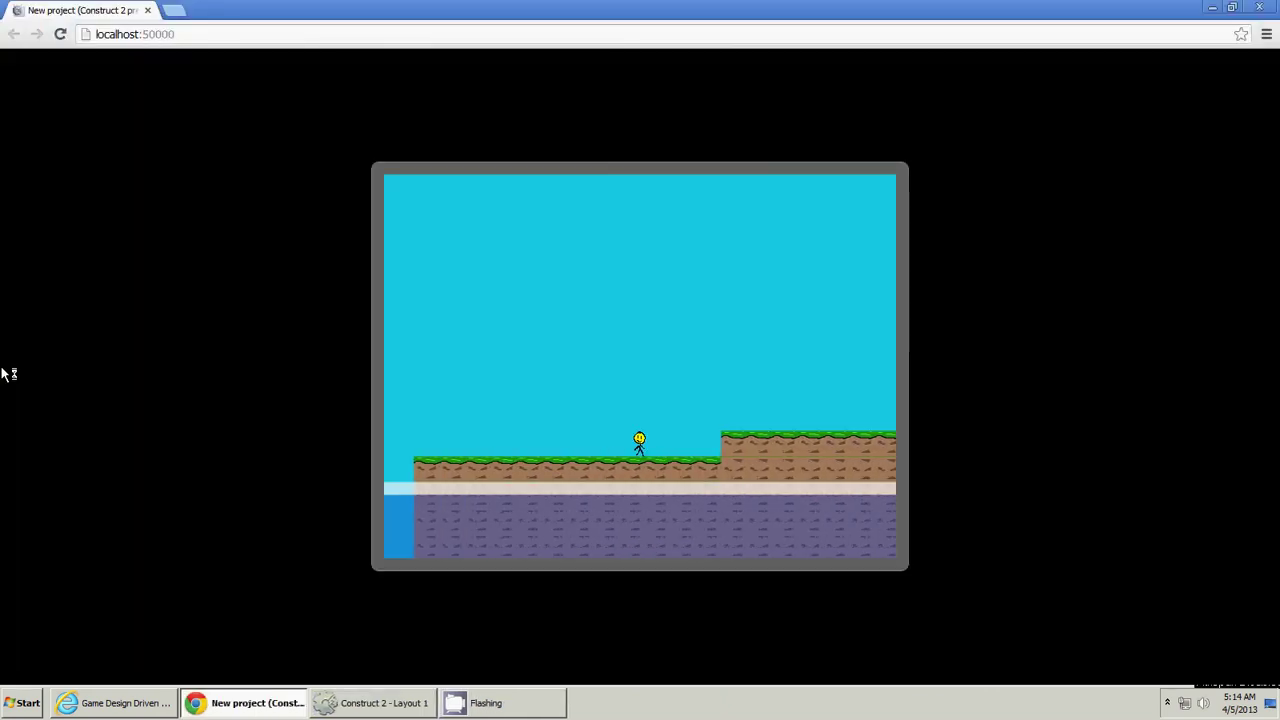
key(Up)
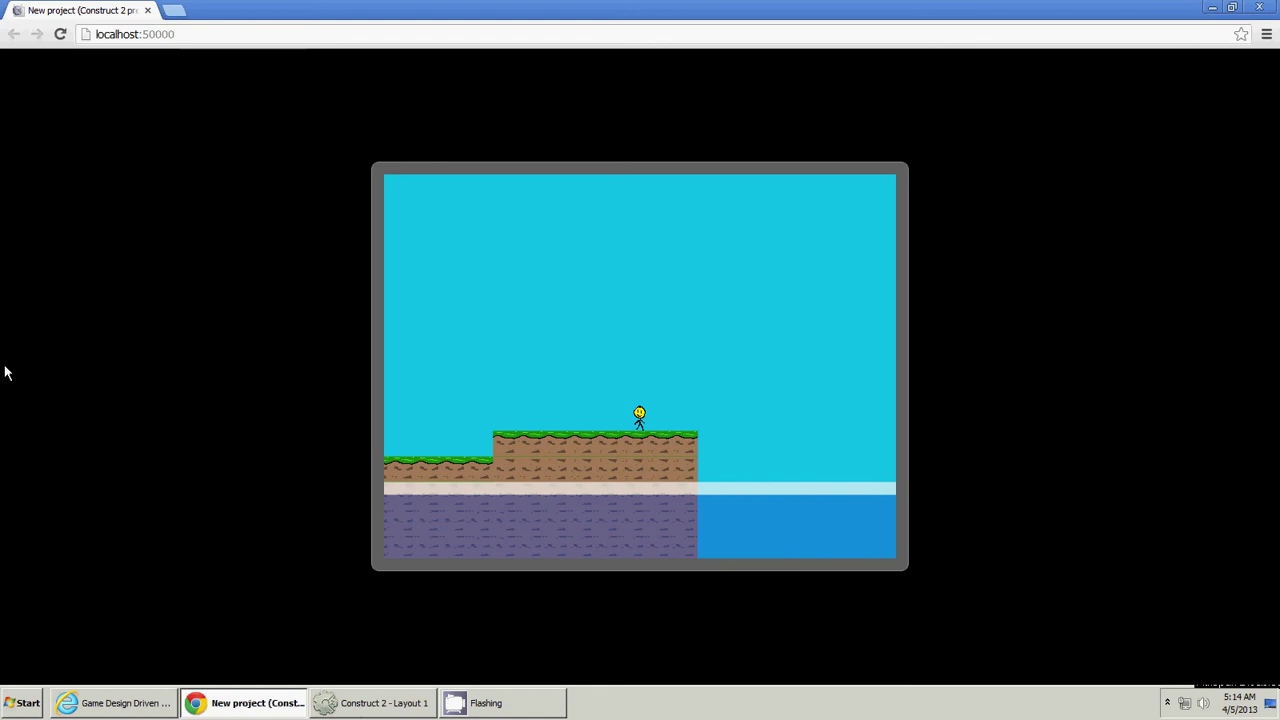
click(147, 10)
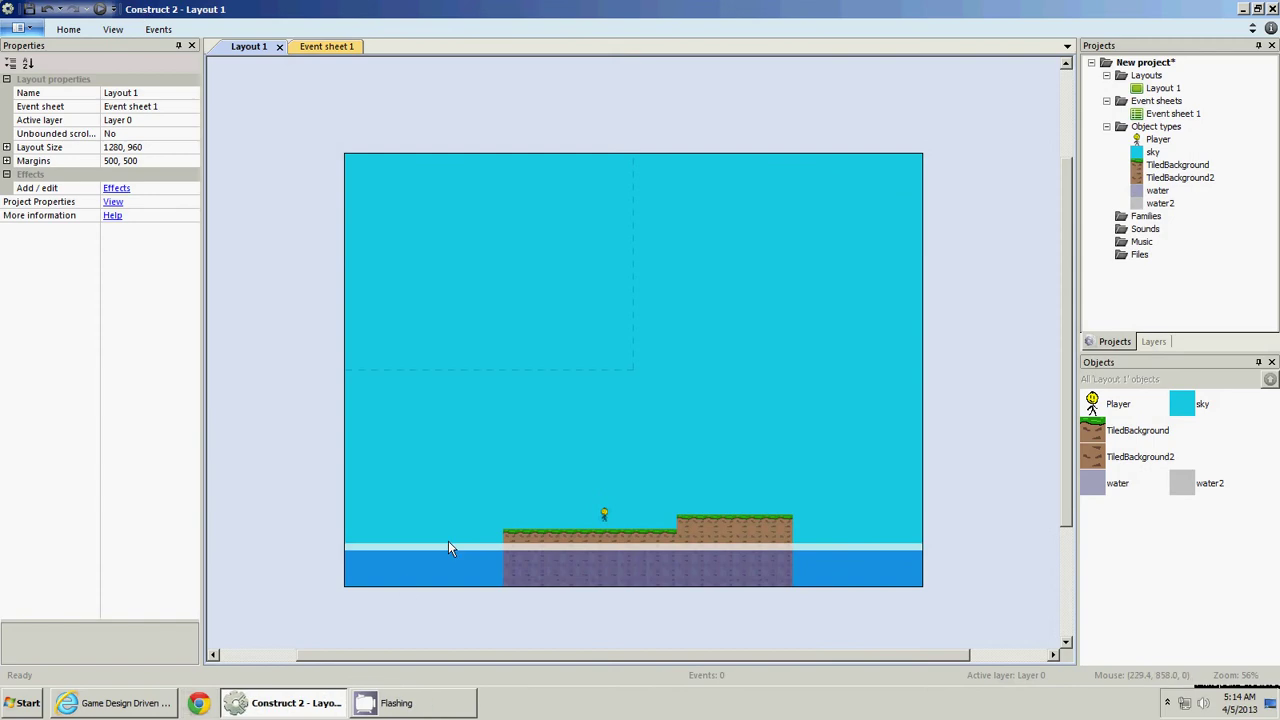
Clone the water object type and place the new water3 instance
right_click(440, 575)
click(500, 366)
click(368, 434)
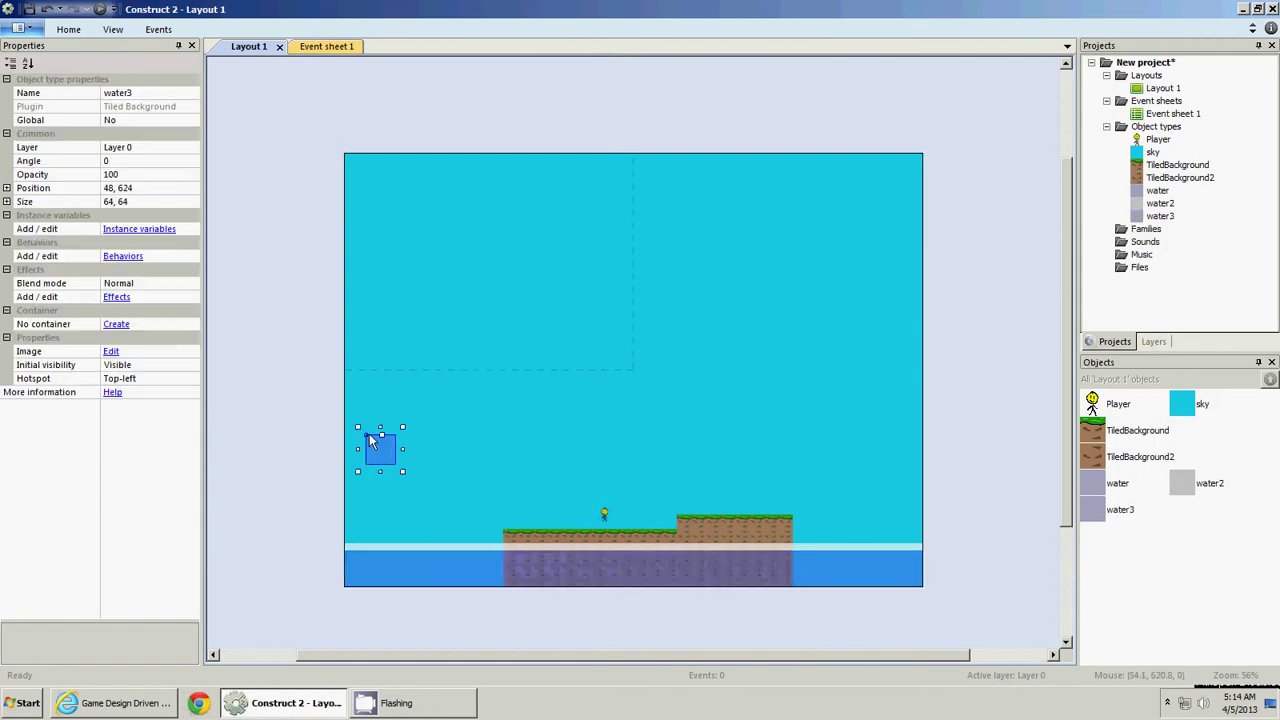
Fill water3 with opaque dark blue at alpha 255 and stretch it into a wide bottom-left band
double_click(384, 458)
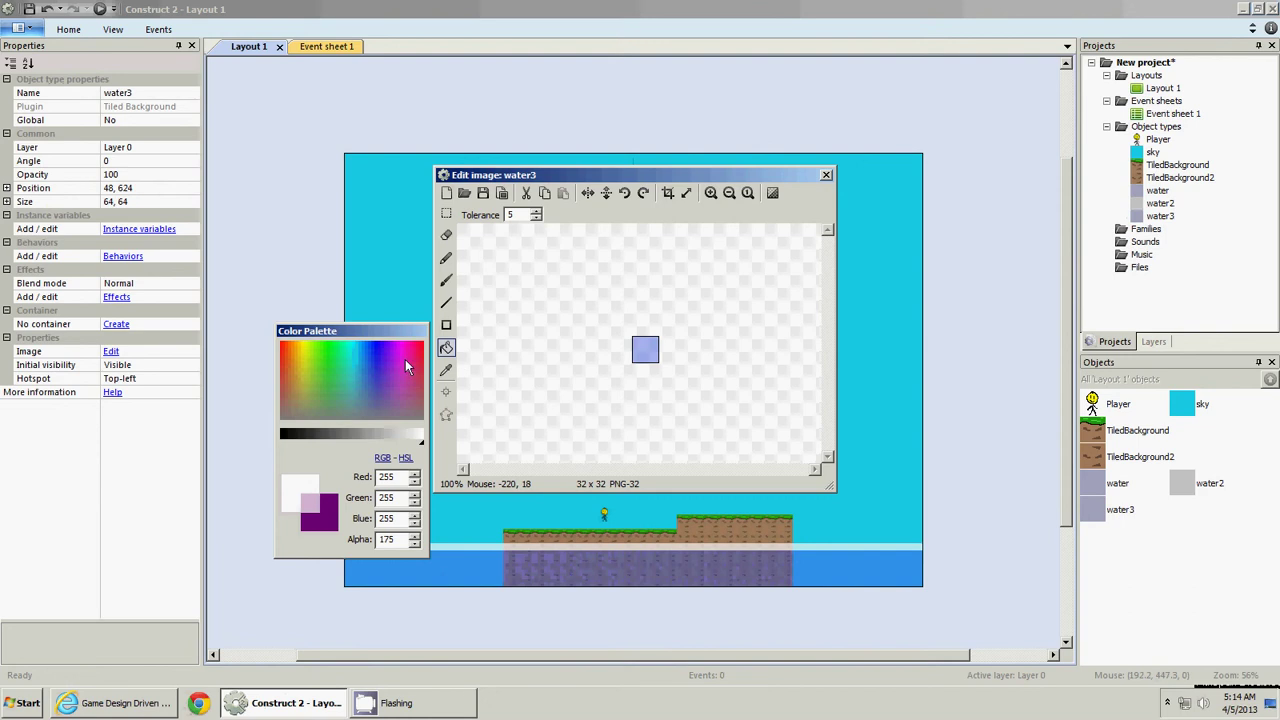
click(370, 345)
click(376, 345)
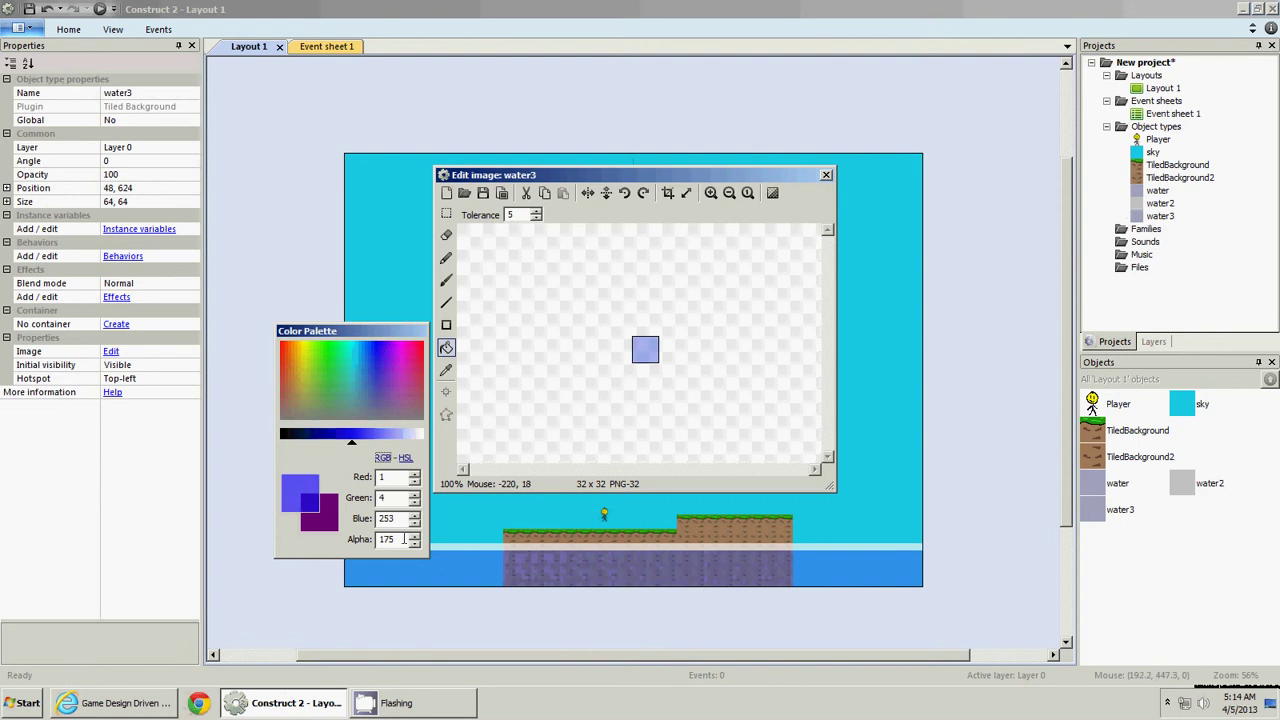
double_click(403, 538)
text(255)
click(650, 352)
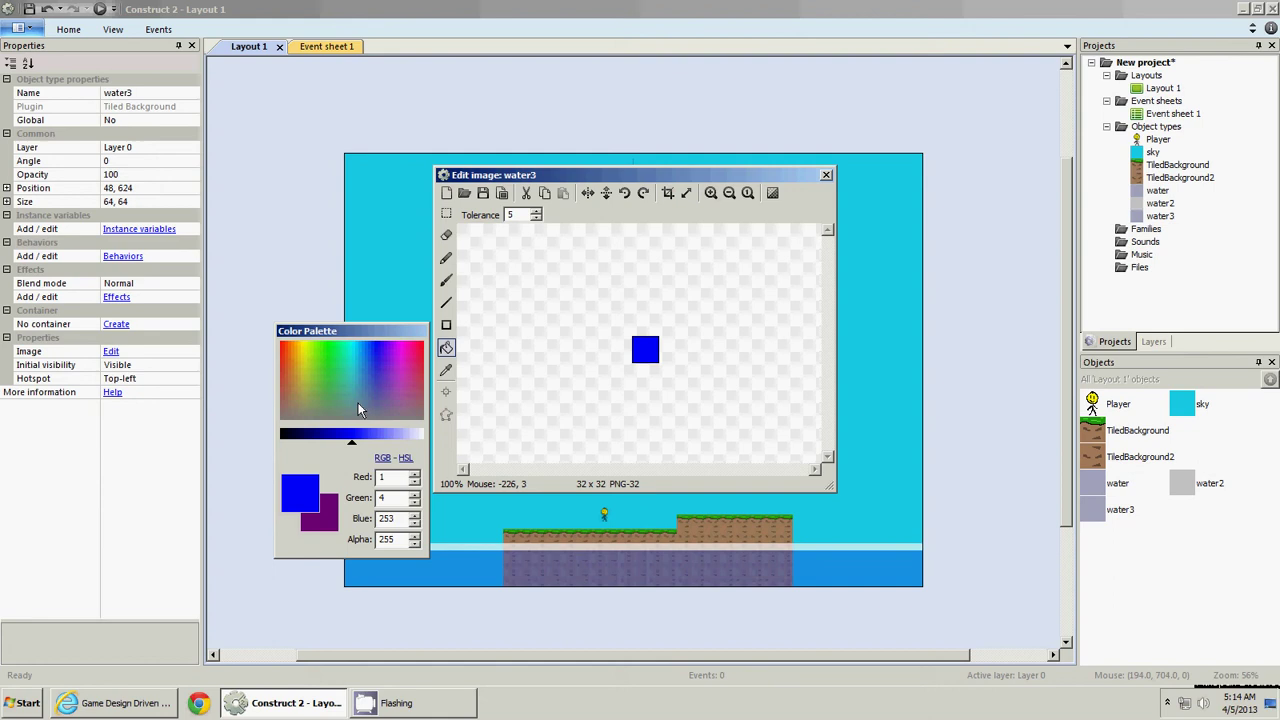
click(331, 436)
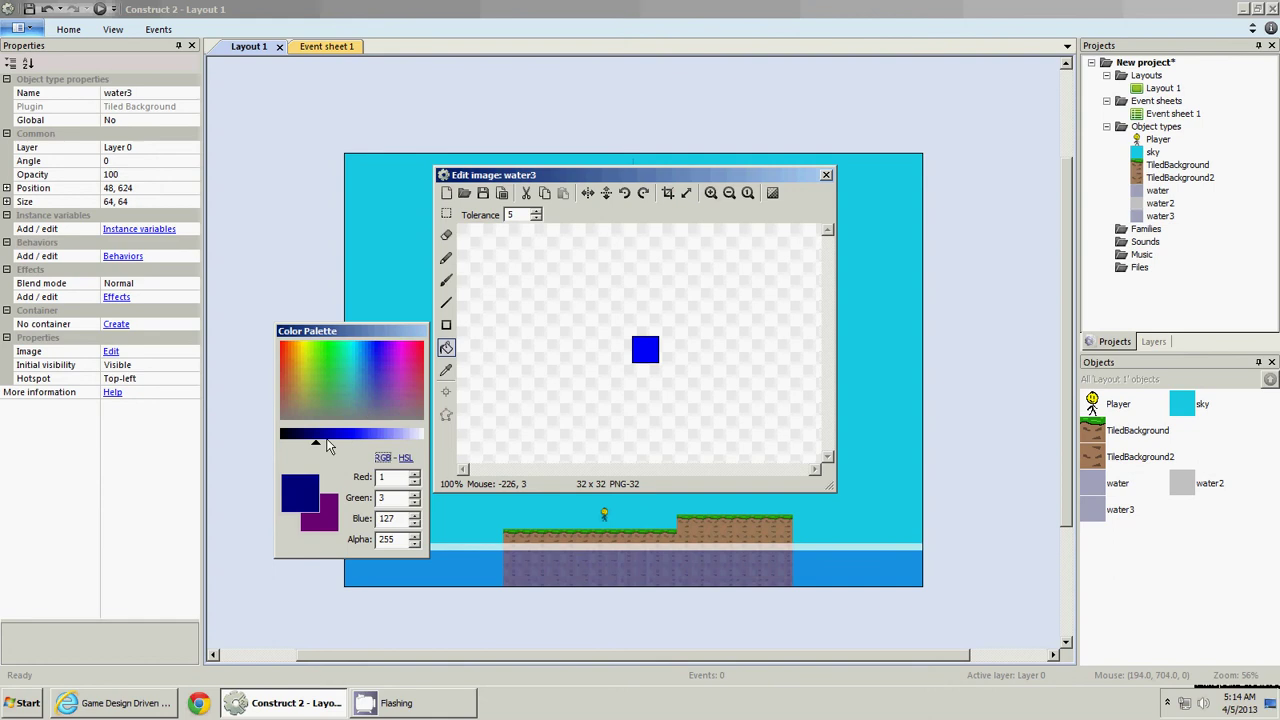
click(826, 175)
drag(382, 450, 928, 529)
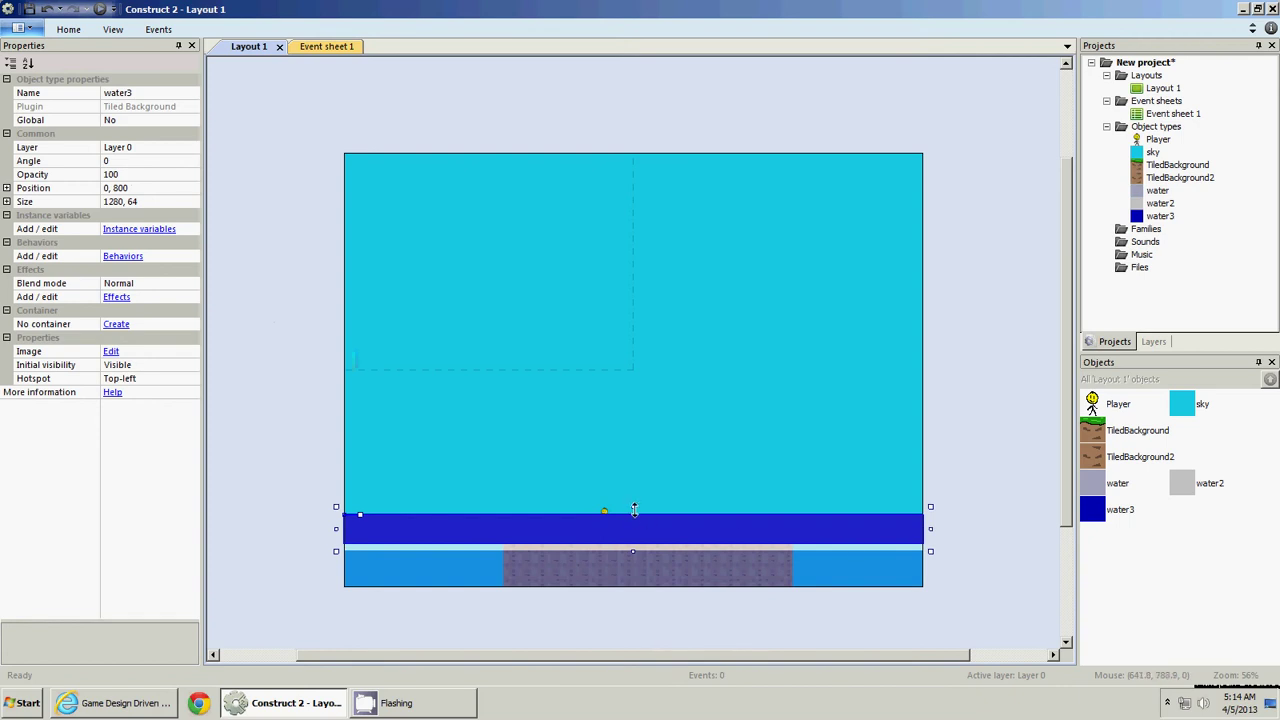
Adjust the water3 band's height and send it to the bottom of the layer, behind the ground
drag(634, 510, 634, 517)
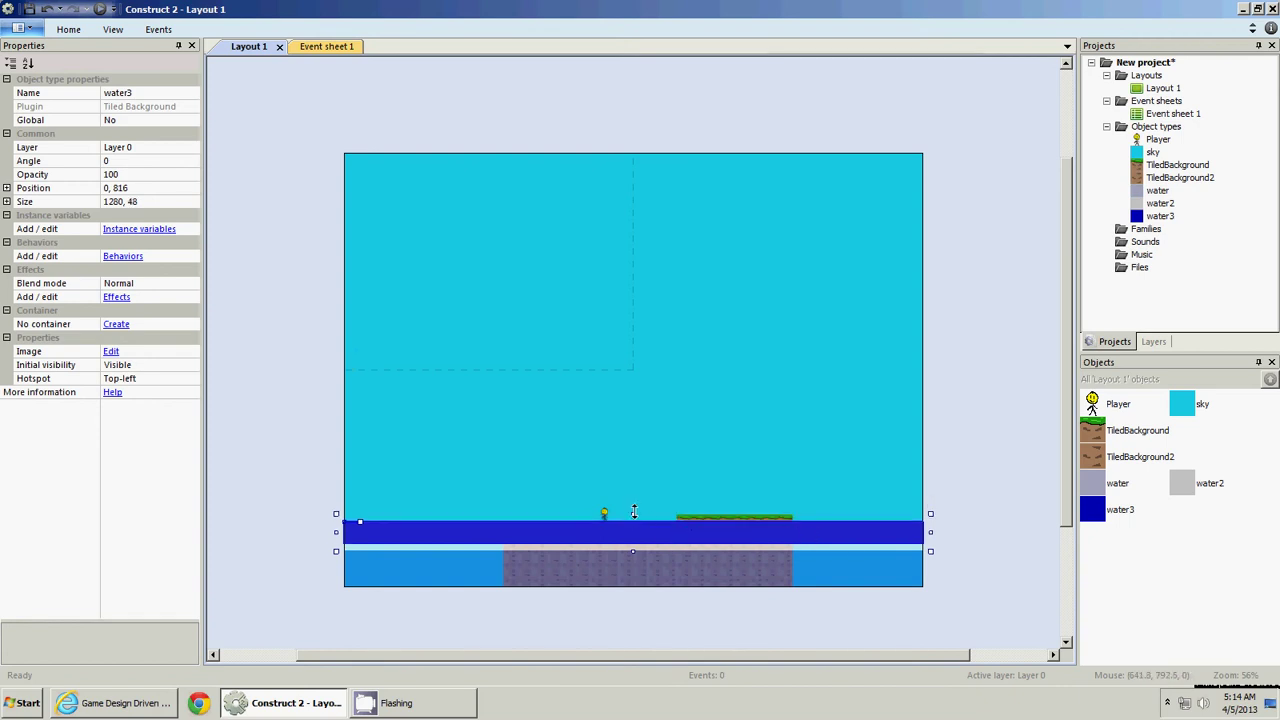
mouse_move(633, 513)
mouse_down()
mouse_move(634, 480)
mouse_move(634, 496)
mouse_move(651, 500)
mouse_up()
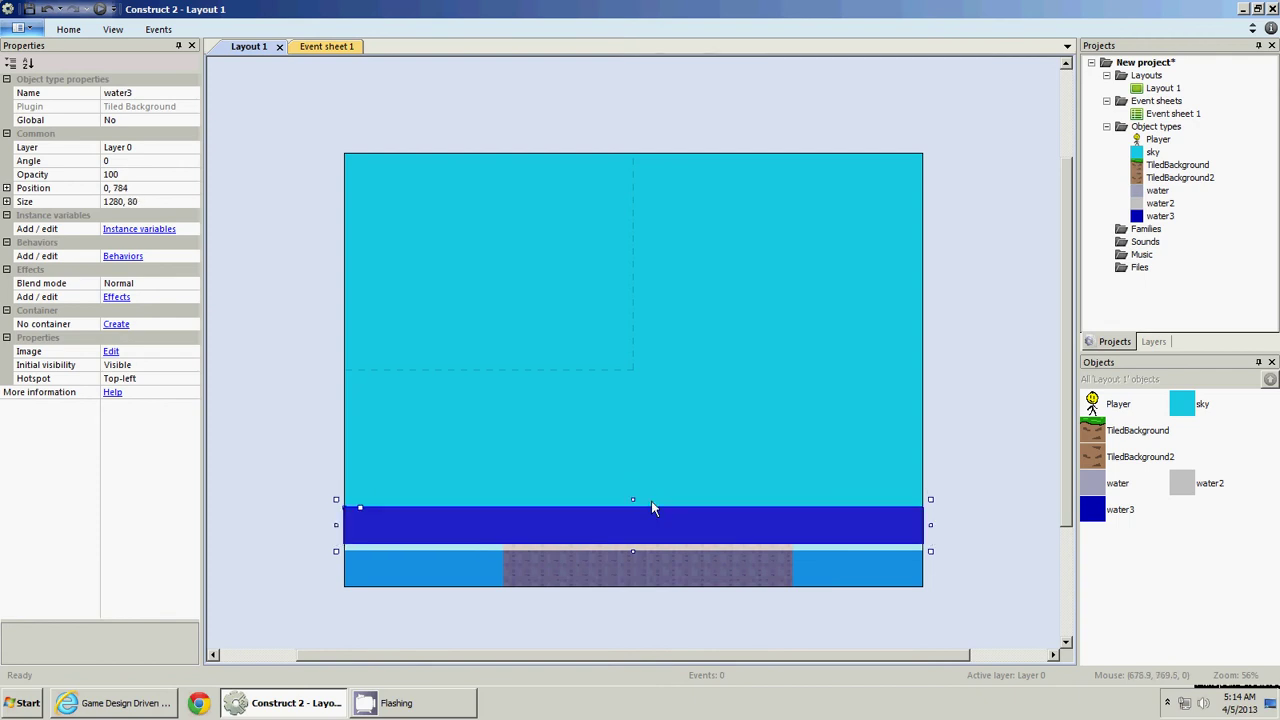
right_click(869, 516)
mouse_move(918, 348)
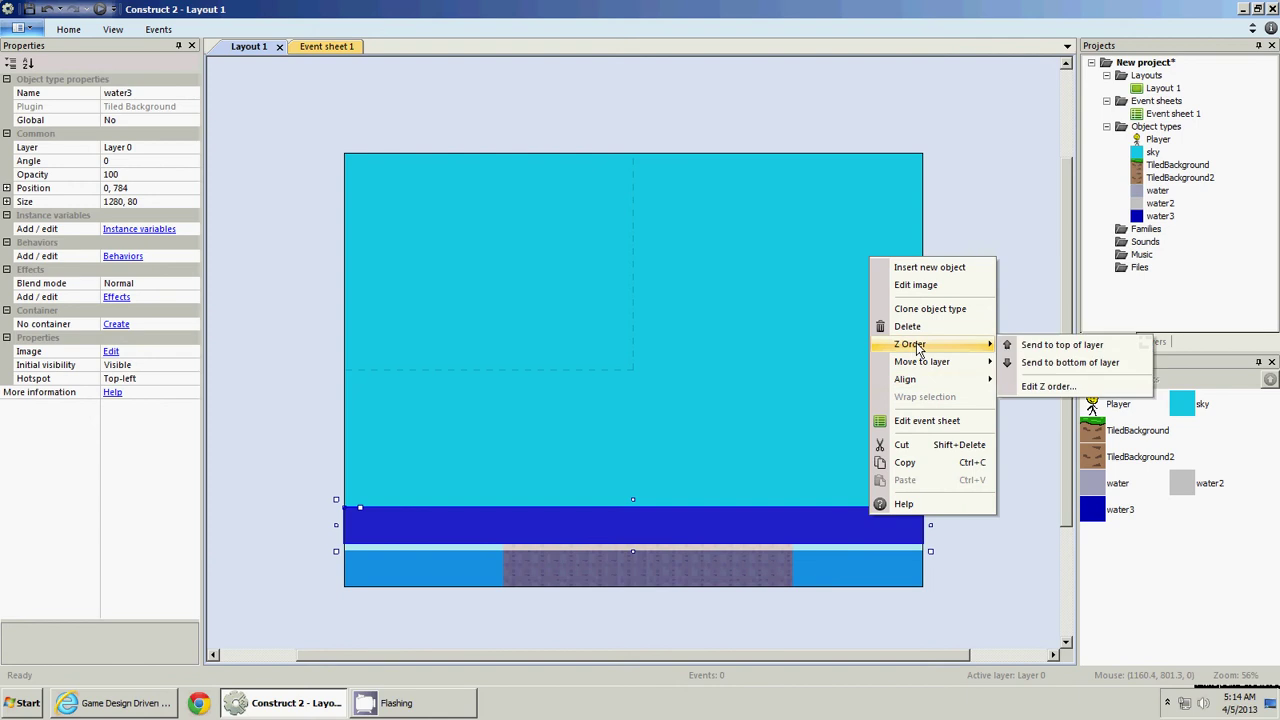
click(1014, 363)
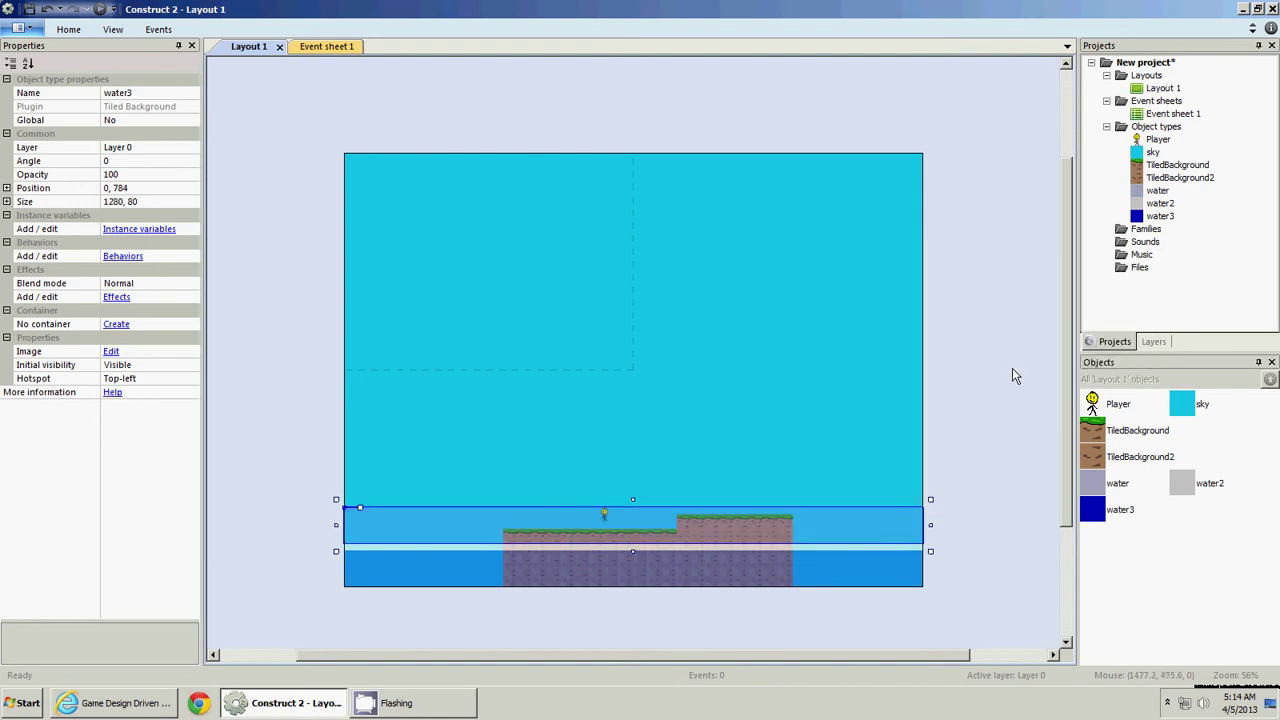
Send the sky to the bottom of the layer so it sits behind water3
click(826, 296)
right_click(828, 298)
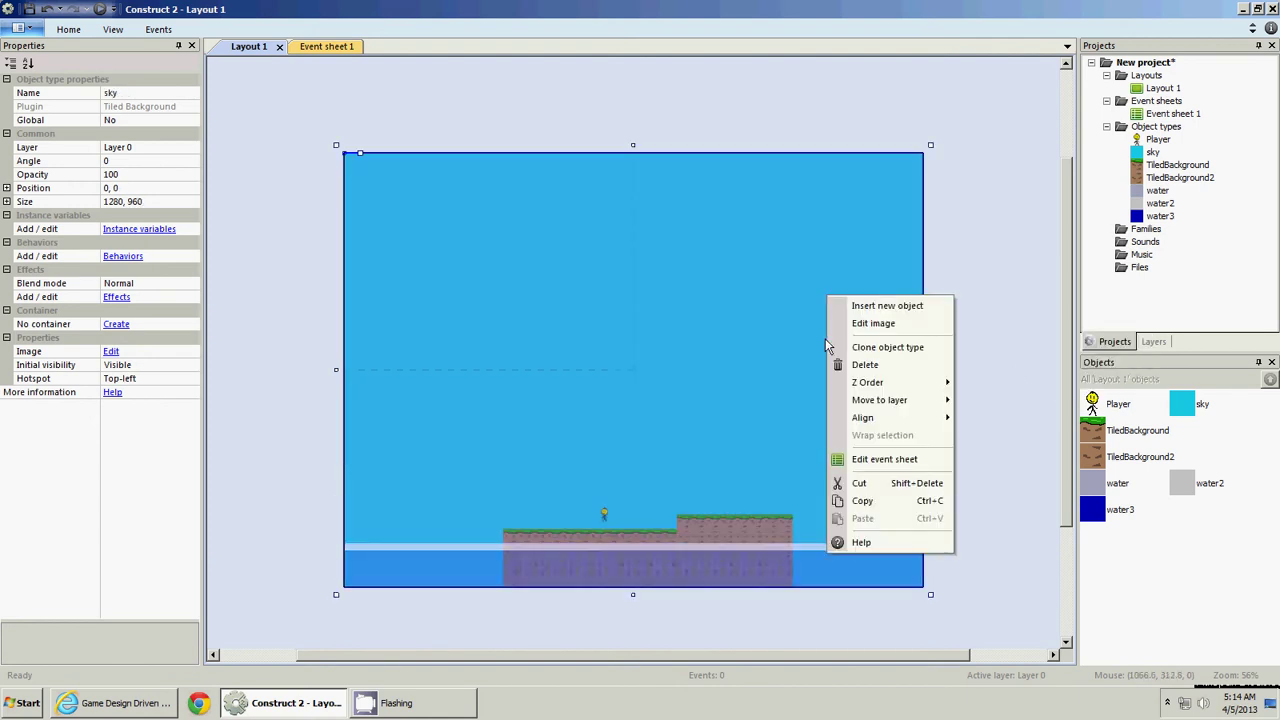
click(842, 363)
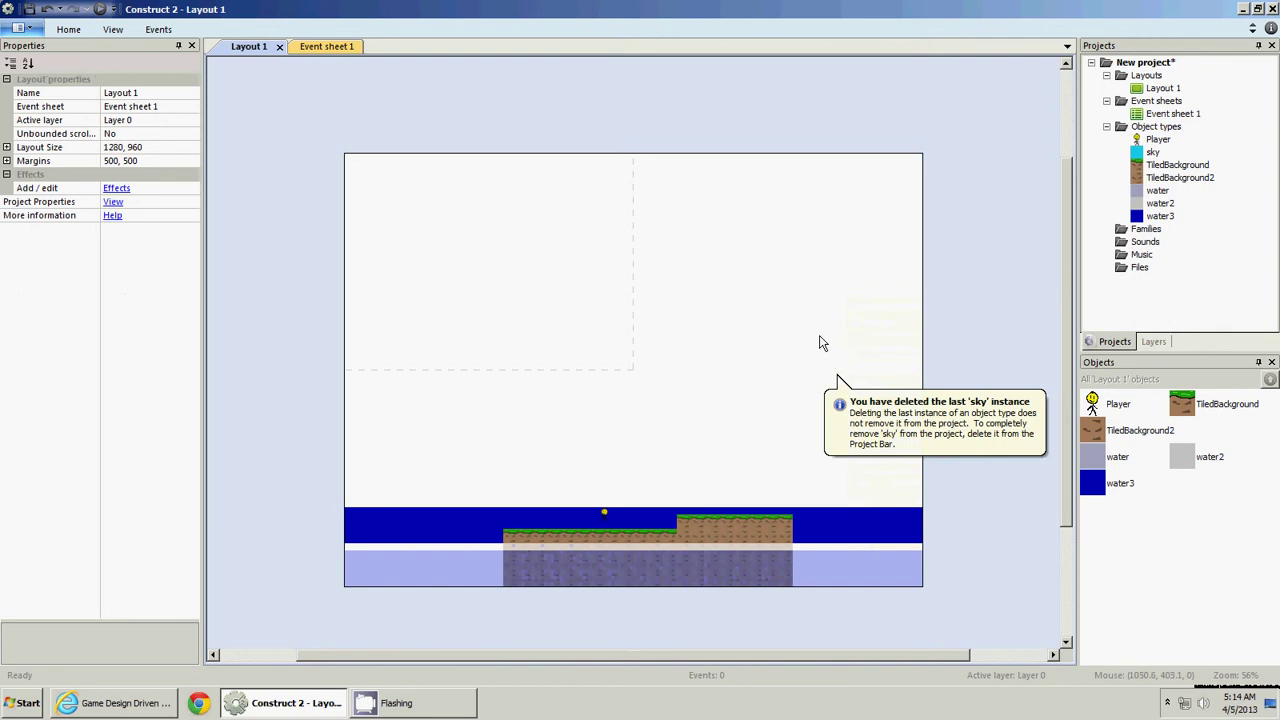
key(ctrl+z)
right_click(833, 293)
mouse_move(866, 393)
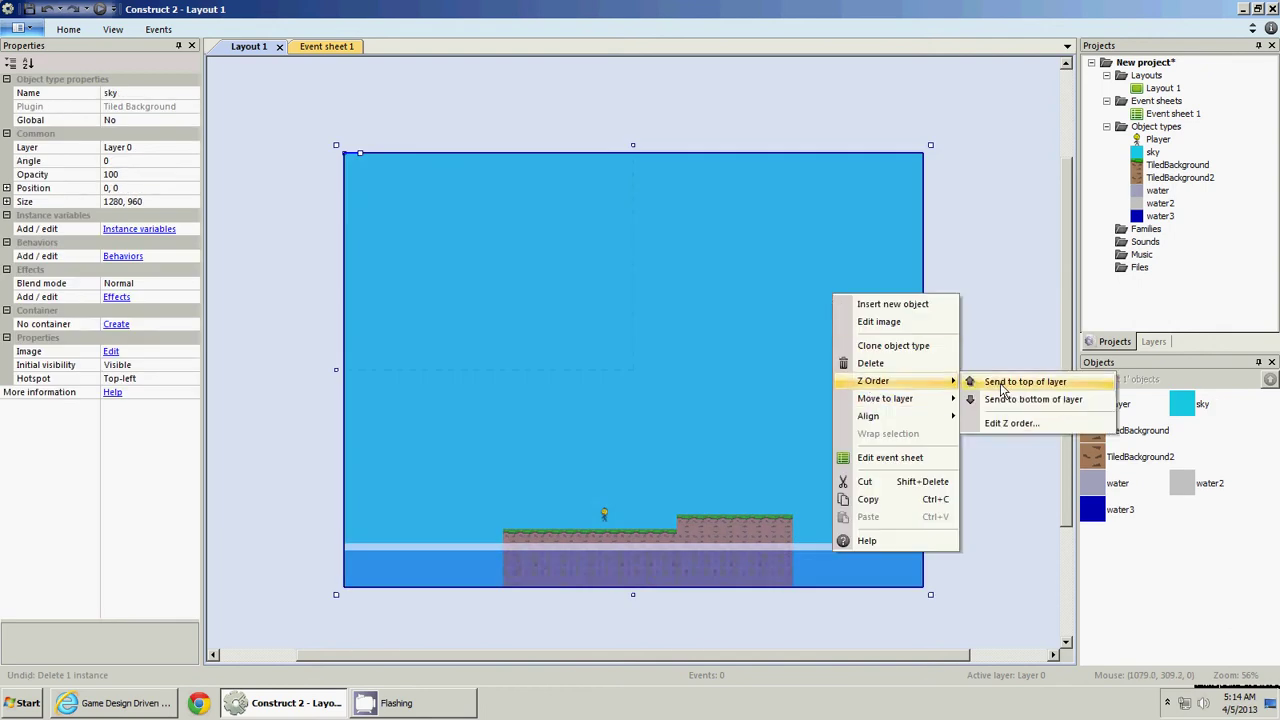
click(1001, 396)
click(1005, 378)
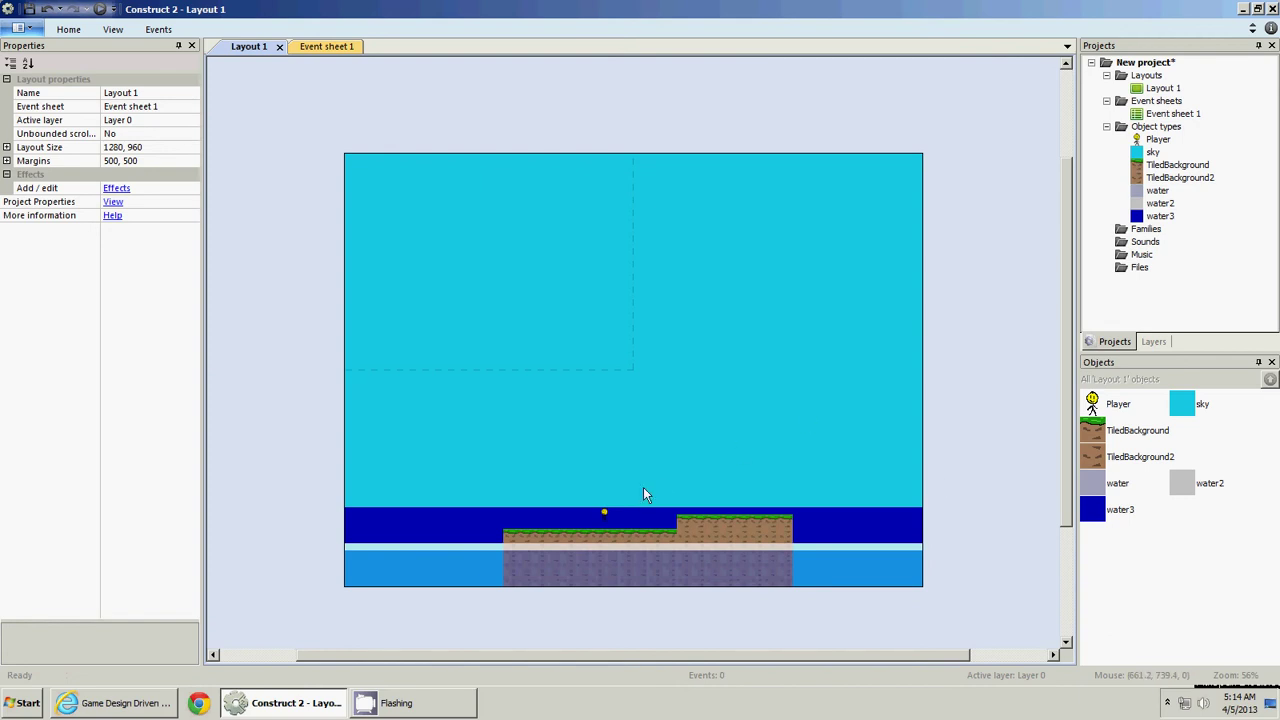
In the Layers panel, toggle Layer 0's visibility and lock, then add Layer 1 above it
click(1150, 343)
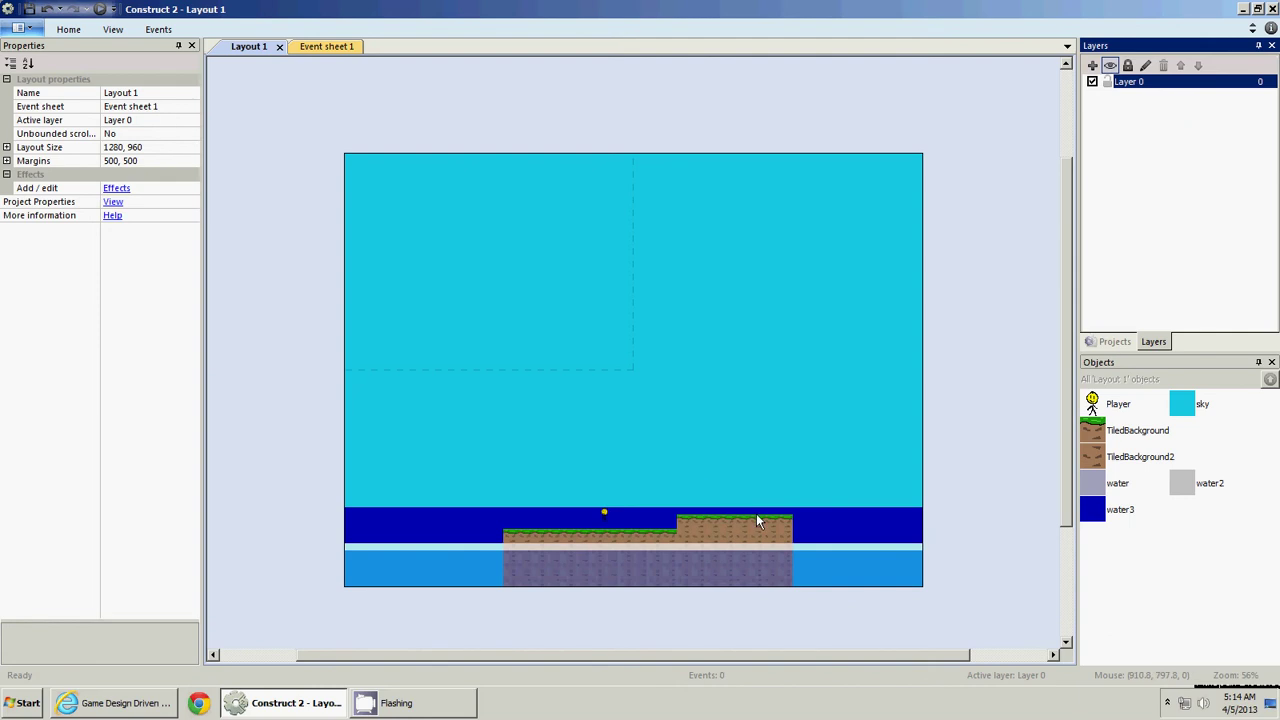
click(1115, 342)
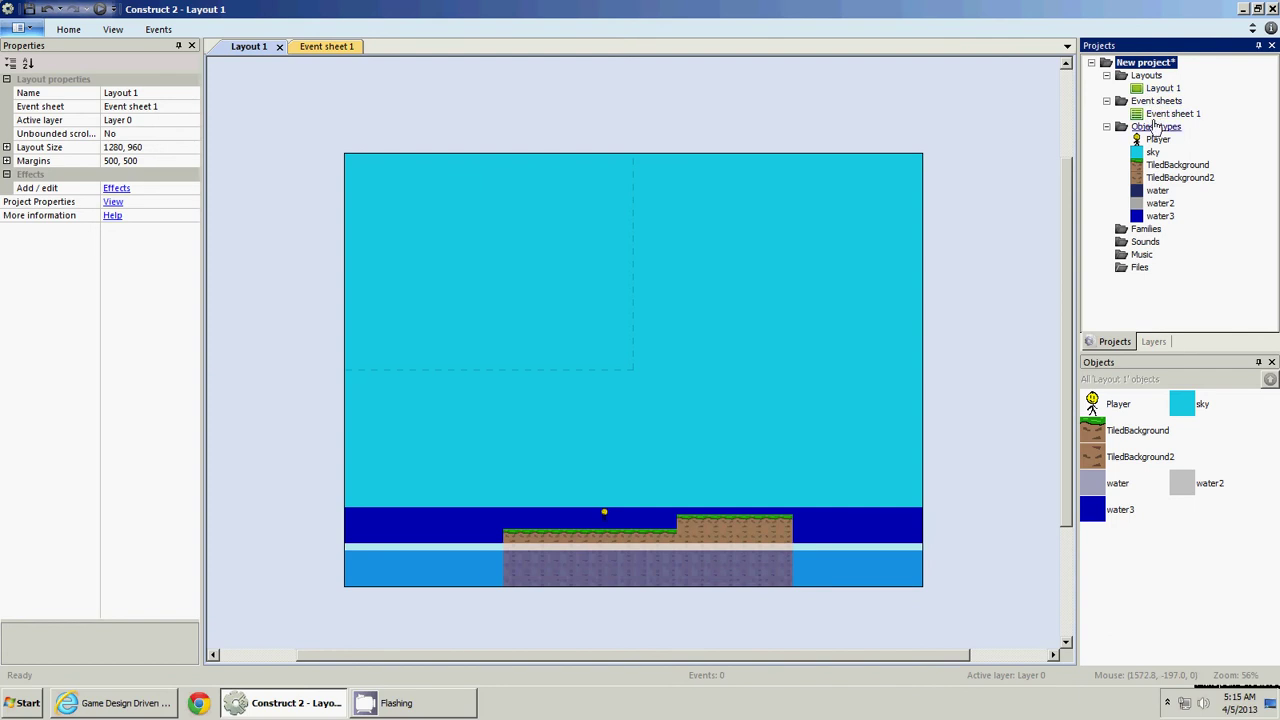
click(1160, 343)
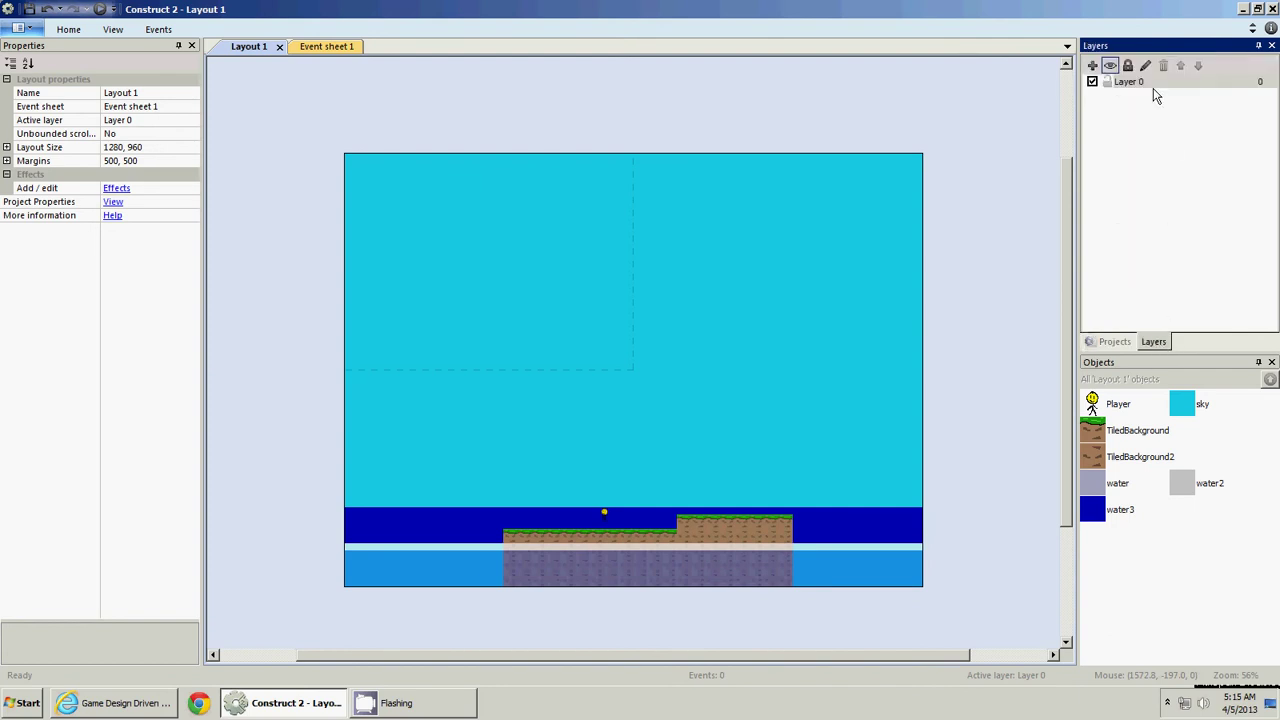
click(1093, 82)
click(1093, 82)
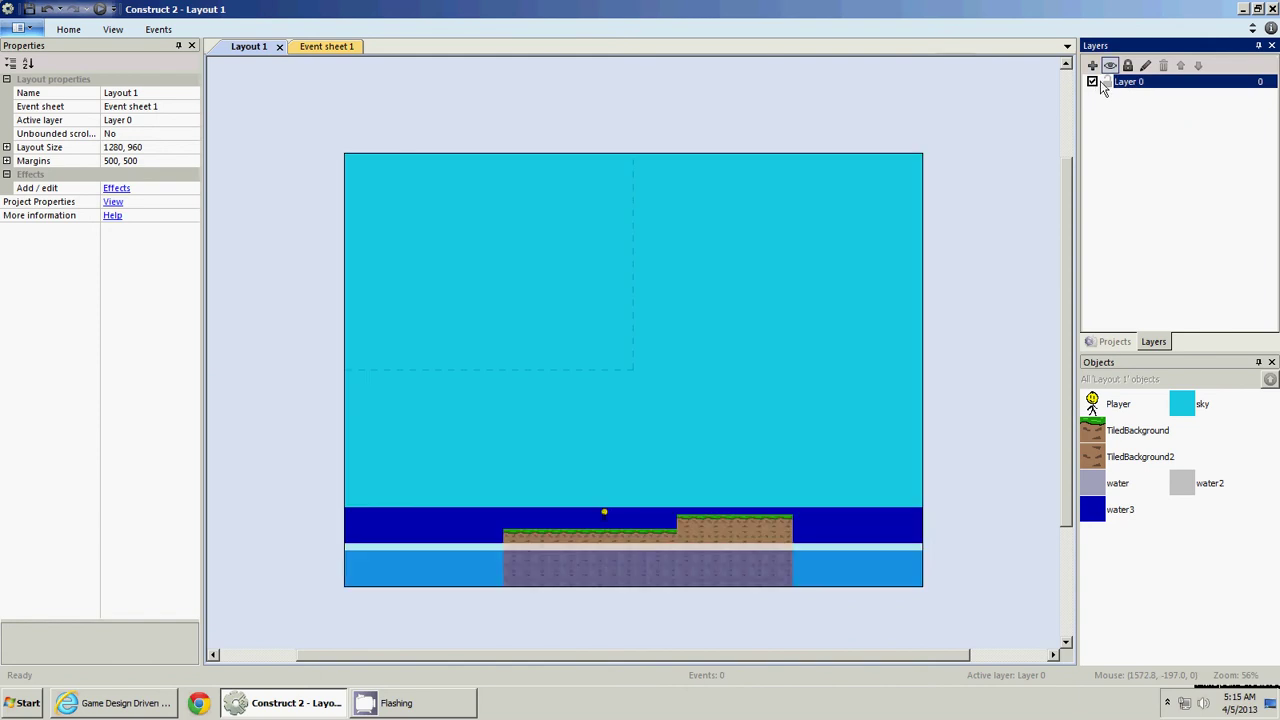
click(1108, 82)
drag(832, 240, 725, 339)
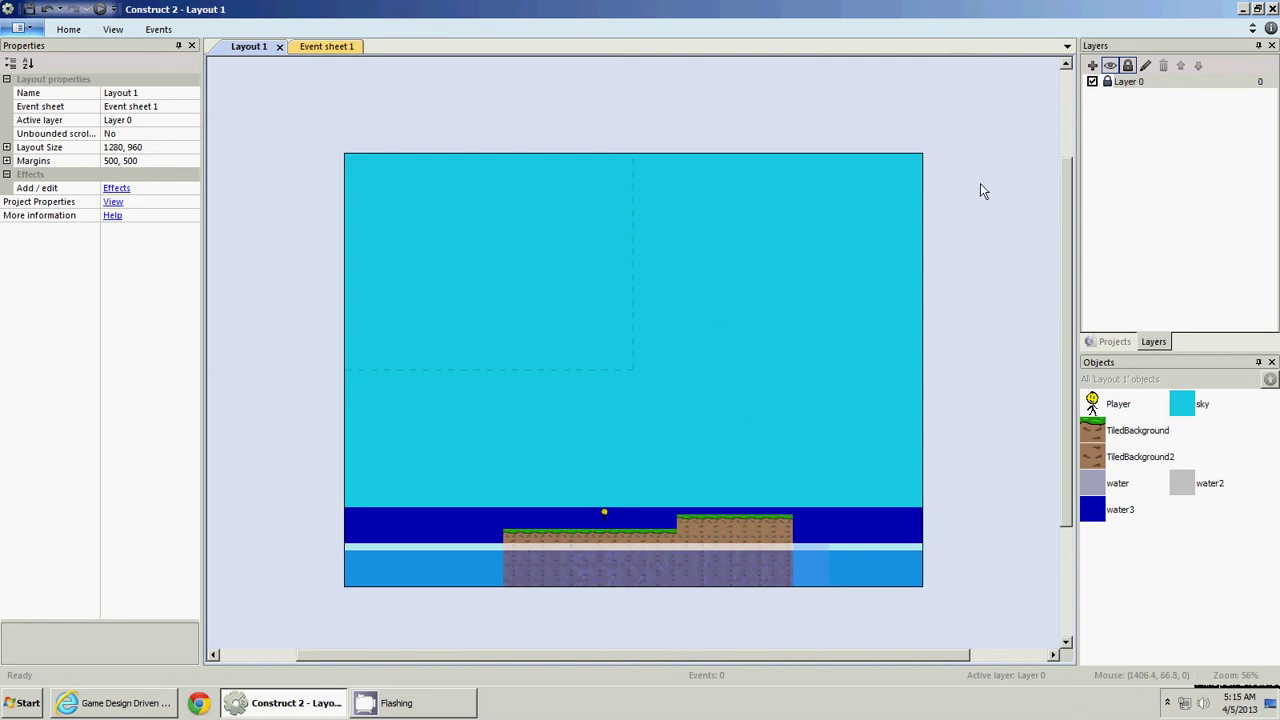
click(1108, 82)
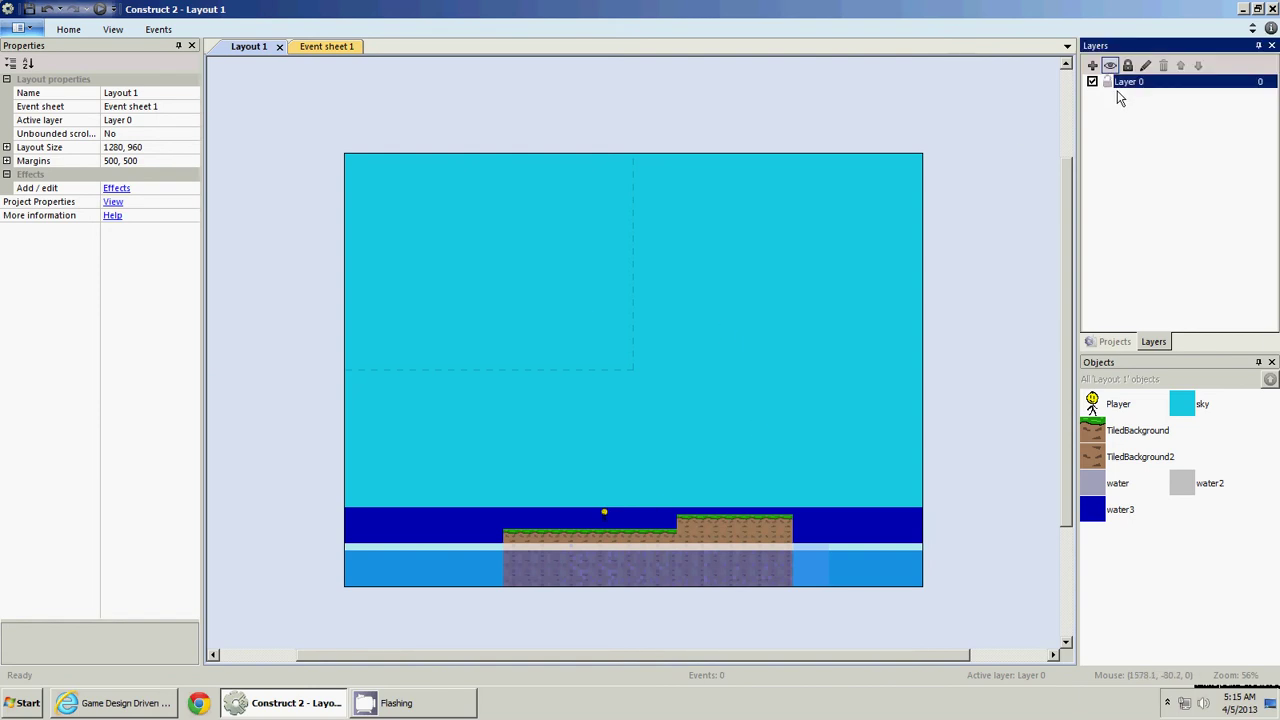
click(1092, 65)
Add a third layer and rename Layer 0 to Sky
click(1092, 65)
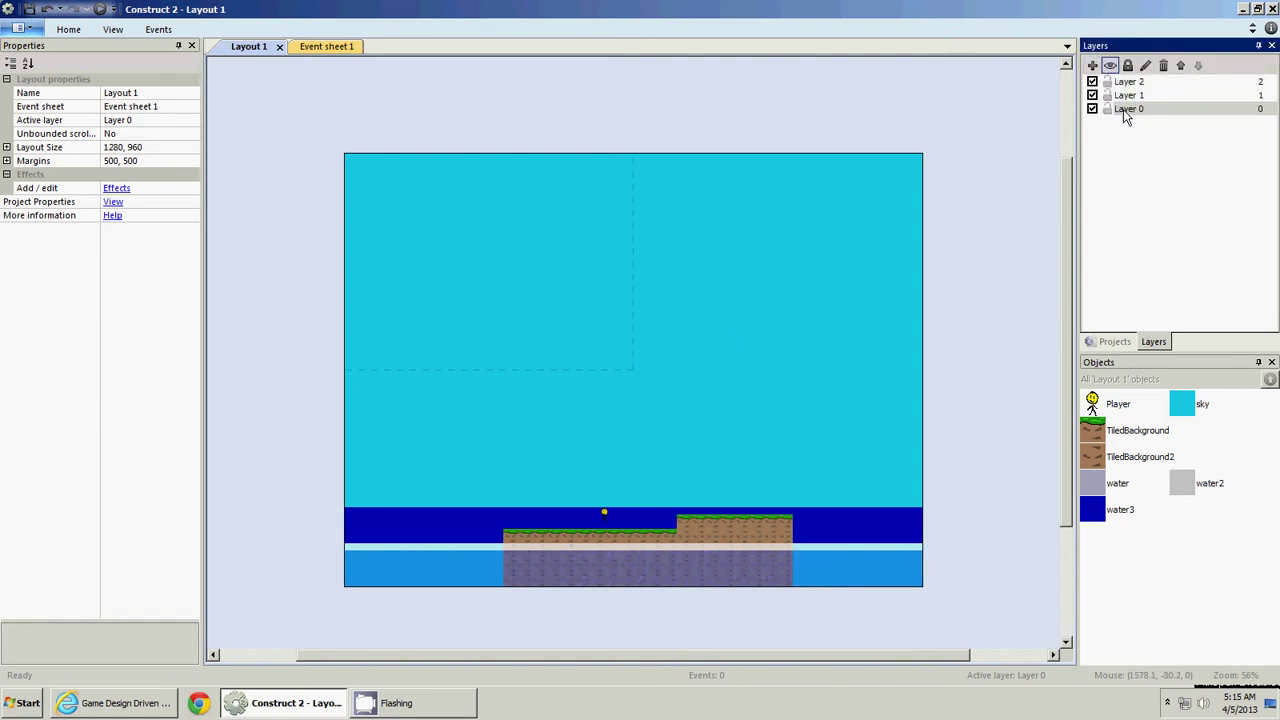
click(1123, 109)
click(1146, 65)
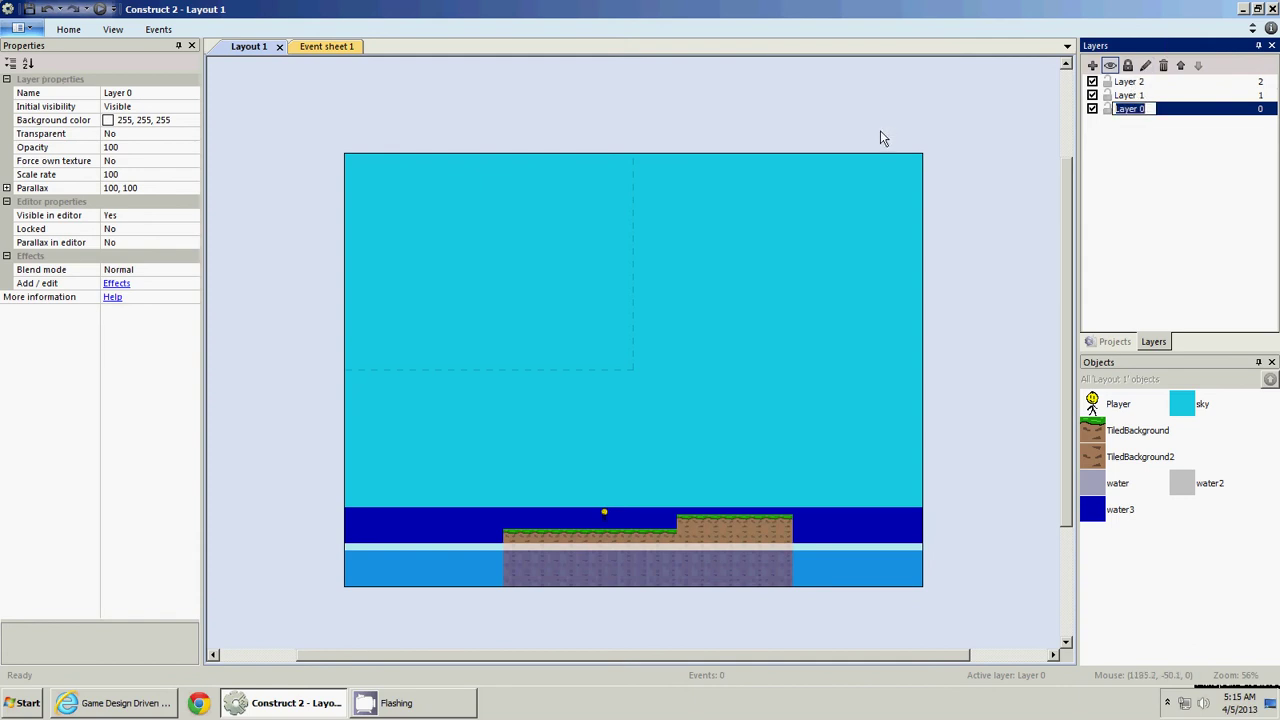
text(Sky)
key(Return)
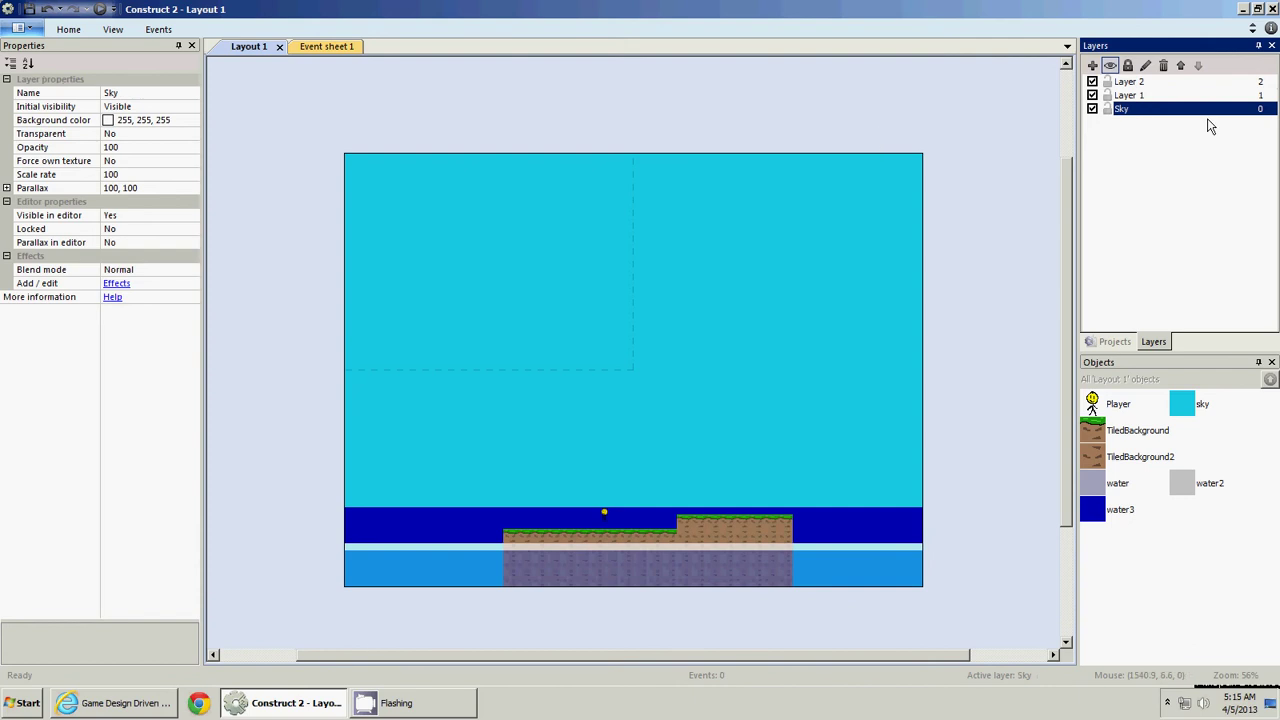
Rename Layer 1 to Sprites and Layer 2 to Foreground
click(1178, 95)
click(1146, 65)
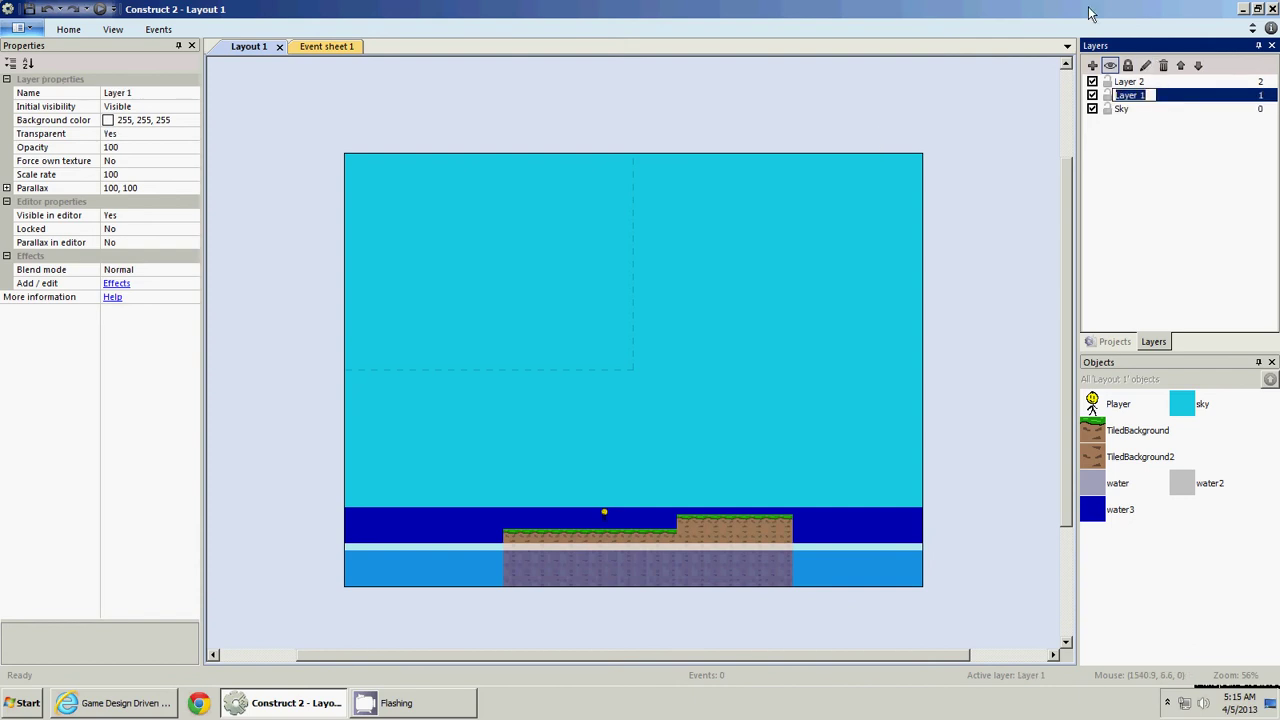
text(Sprites)
key(Return)
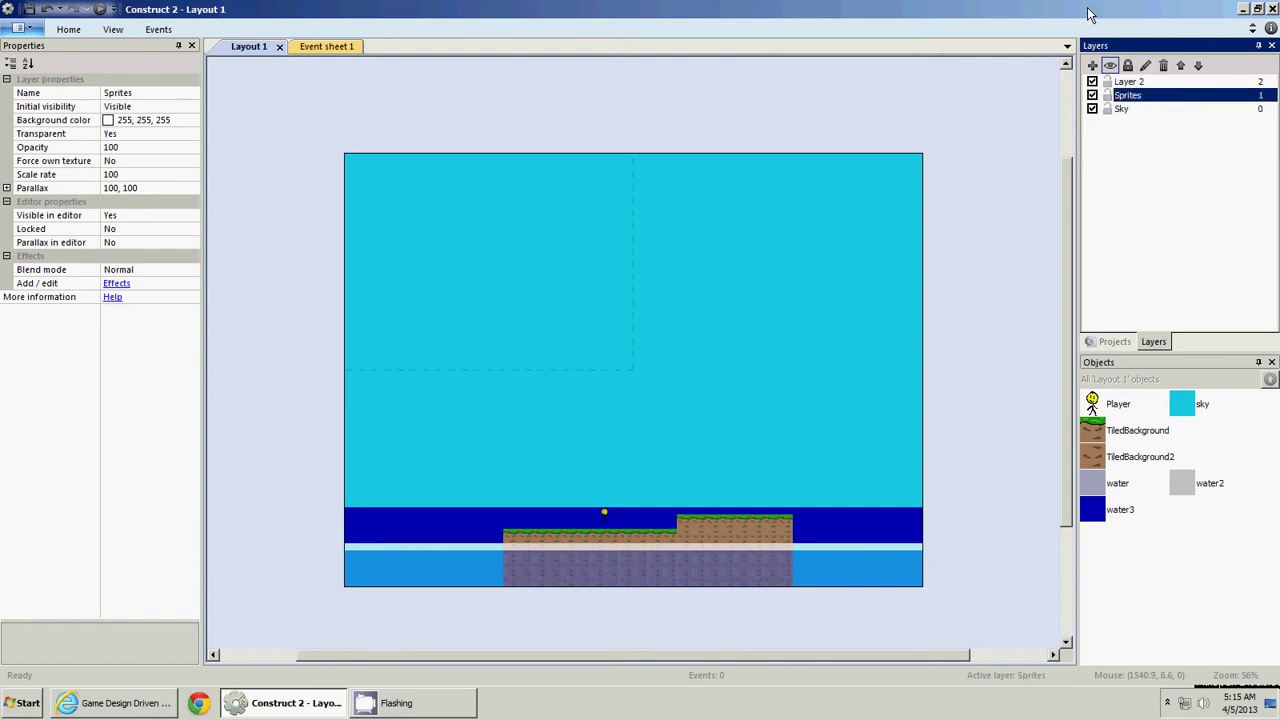
key(Up)
key(F2)
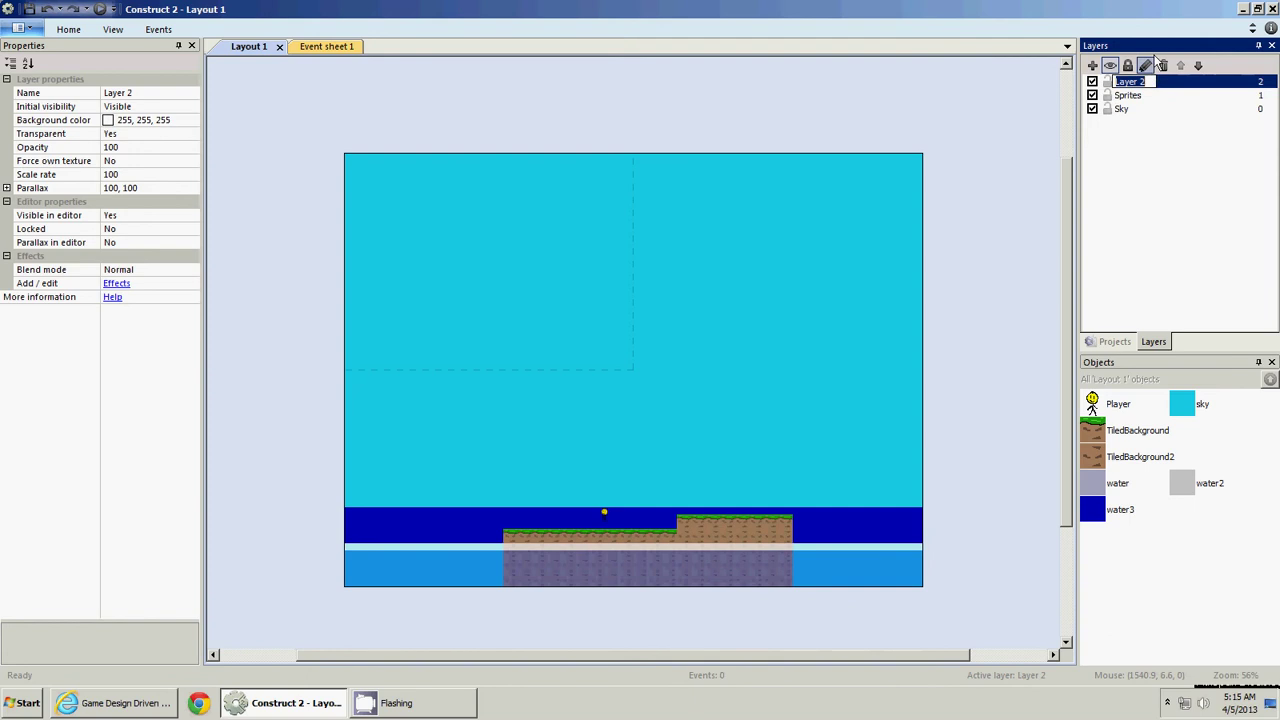
text(Foregr)
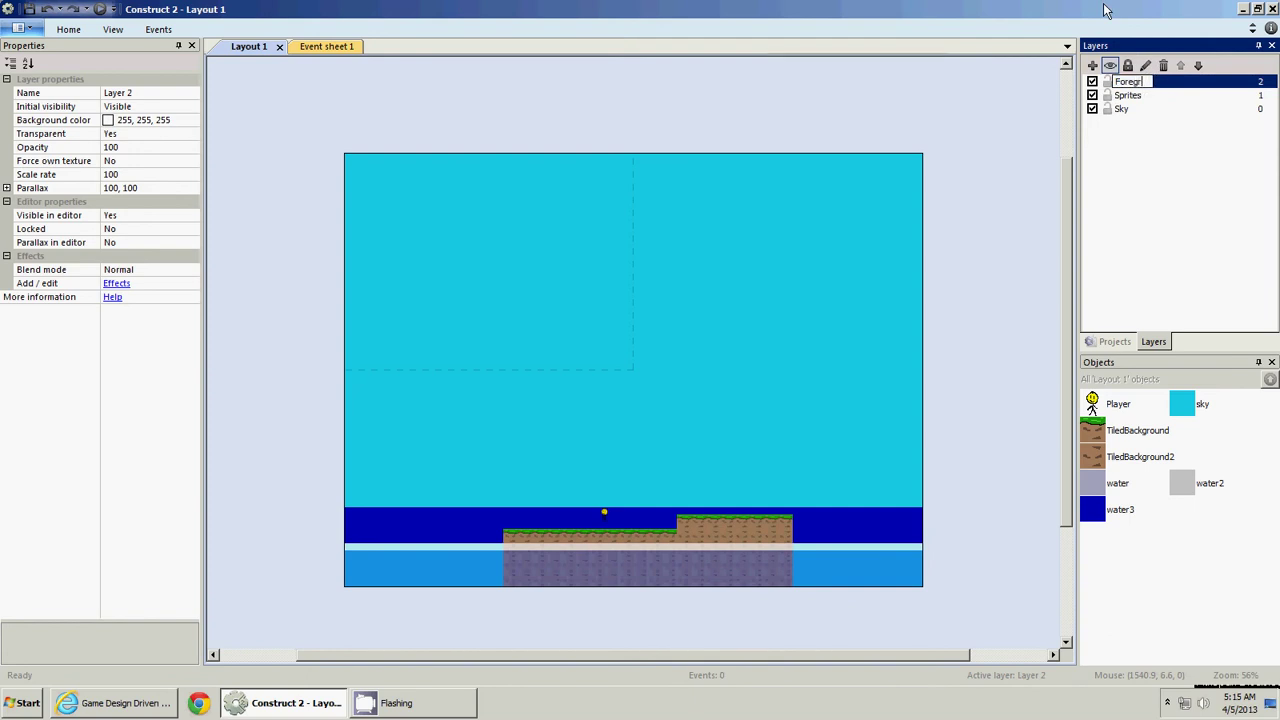
text(ound)
key(Return)
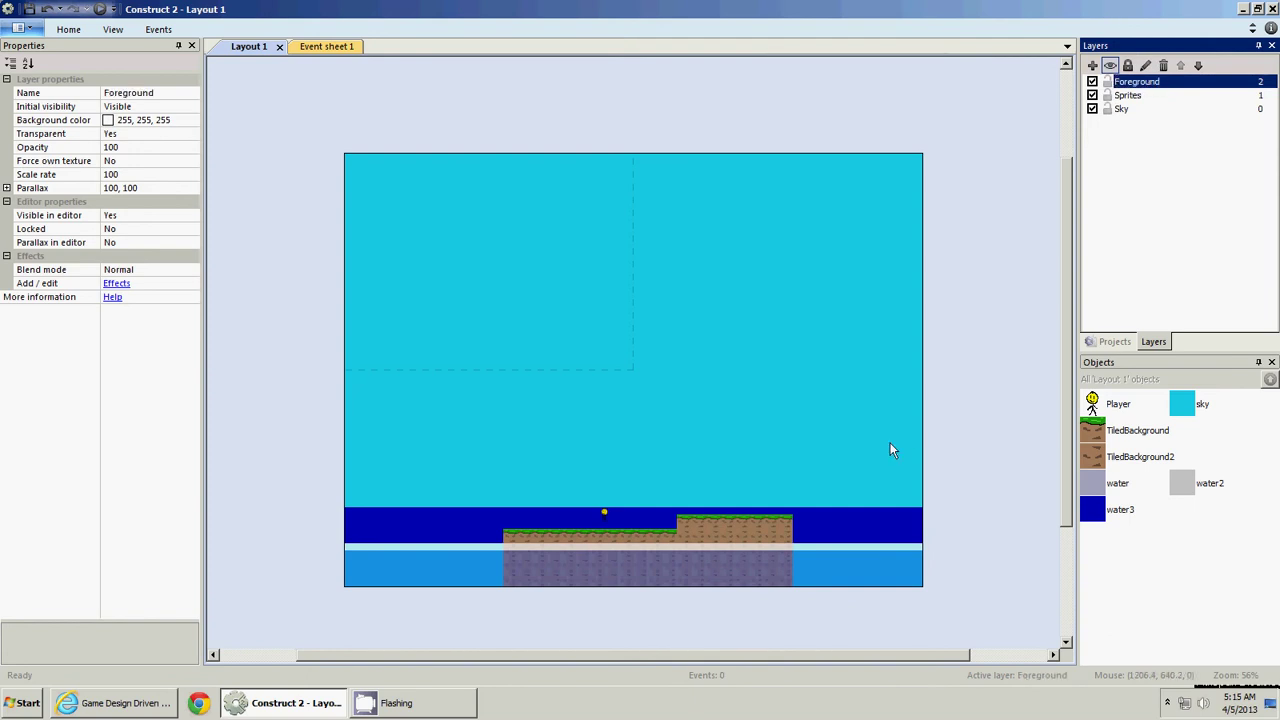
Move the bottom water strip onto the Foreground layer
click(855, 571)
click(855, 545)
right_click(855, 545)
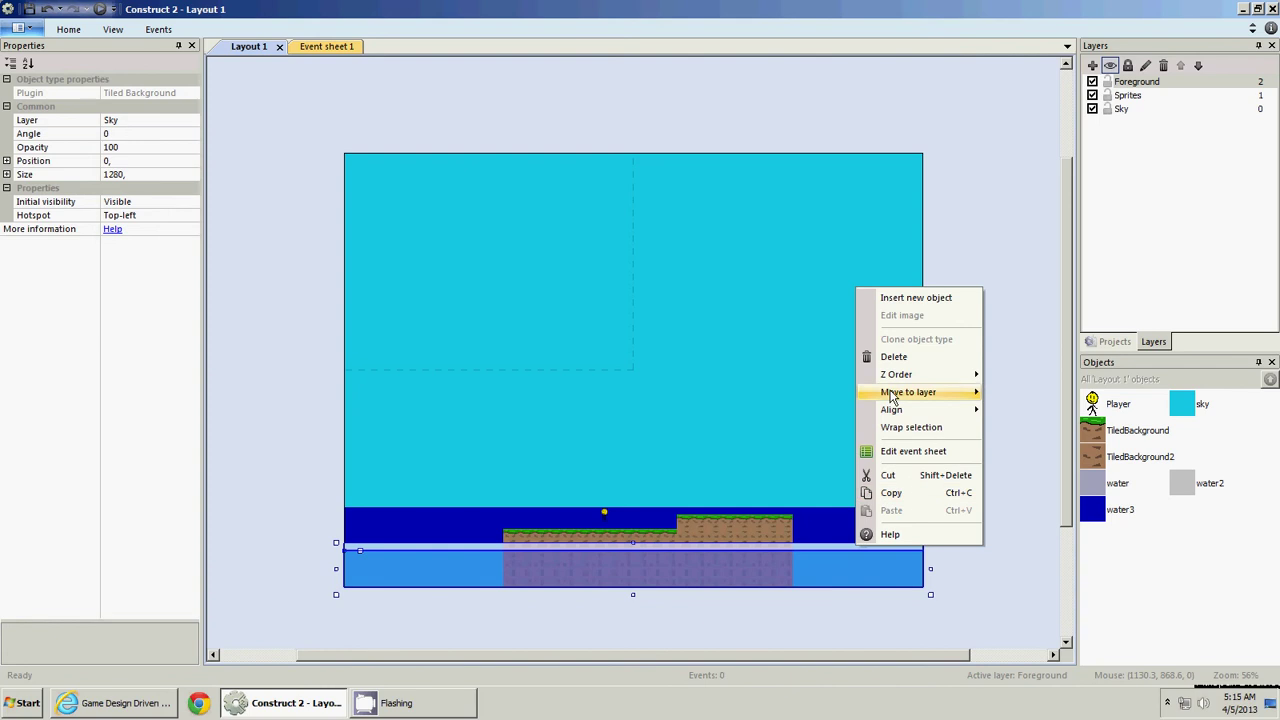
mouse_move(905, 400)
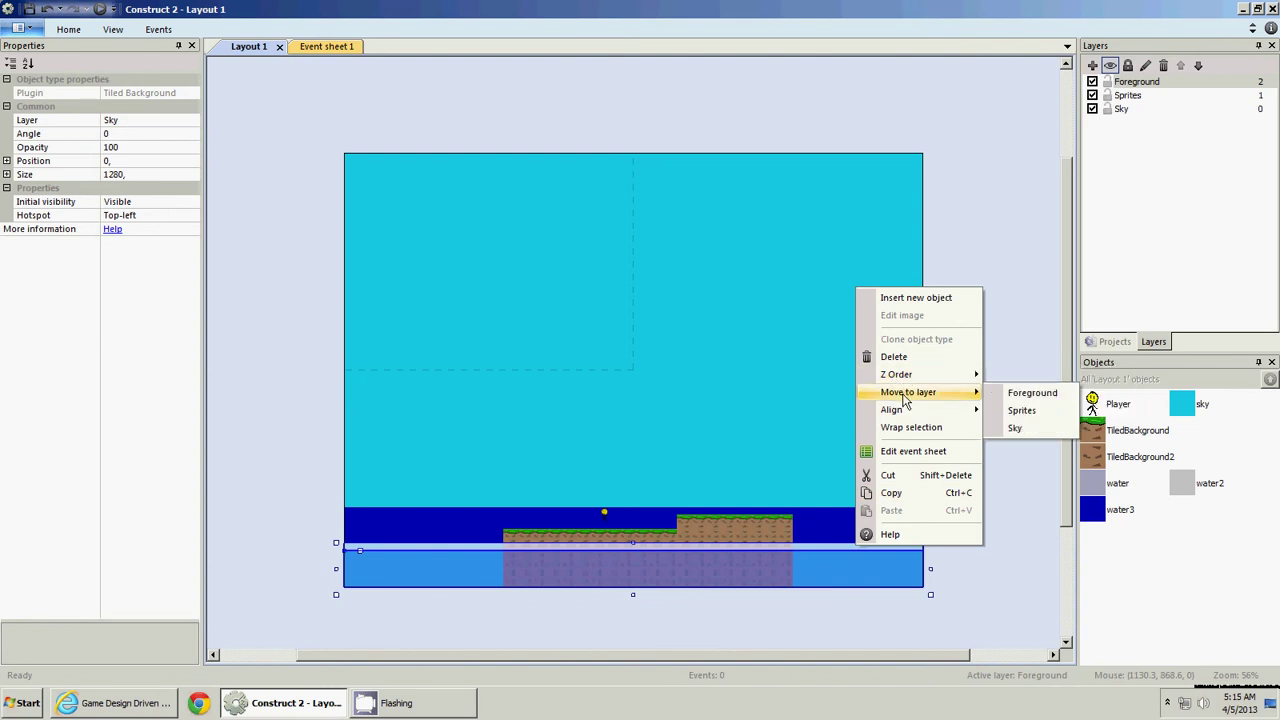
click(1020, 396)
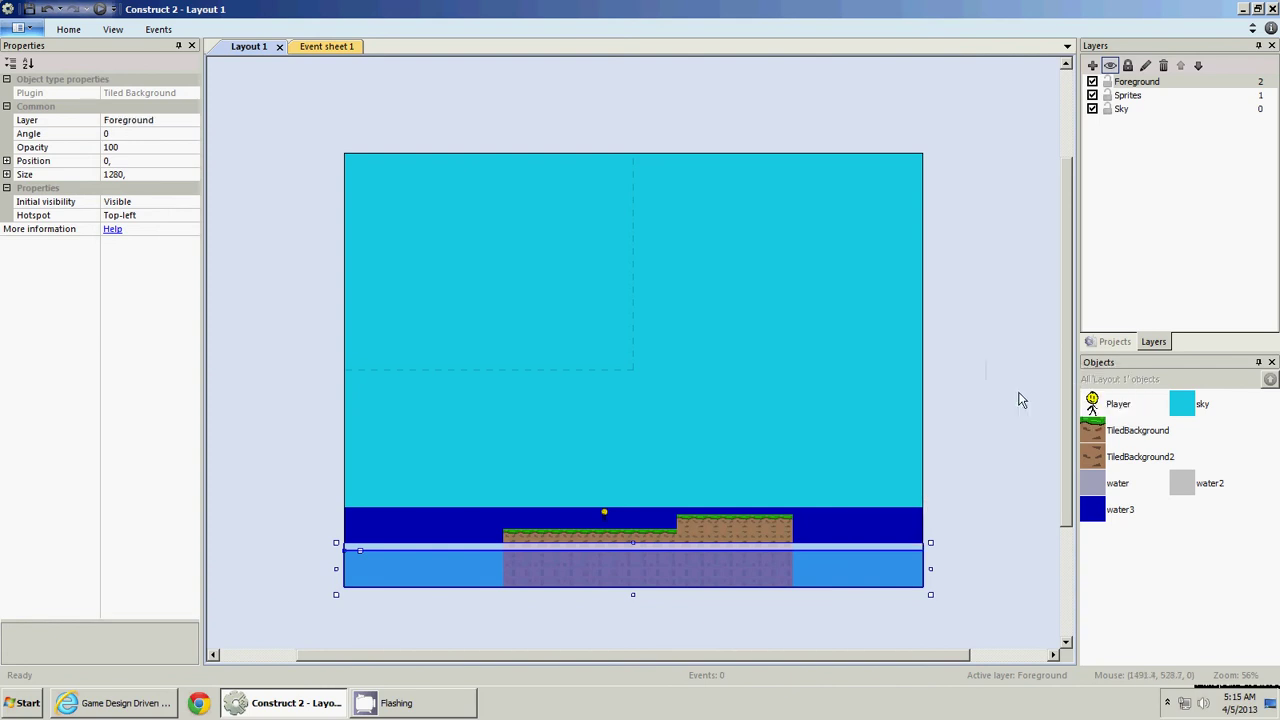
click(1000, 488)
Make Sky, Sprites and Foreground the active layer in turn, ending on Foreground
mouse_move(1135, 88)
mouse_down()
mouse_move(1130, 121)
mouse_move(1133, 88)
mouse_up()
click(1129, 112)
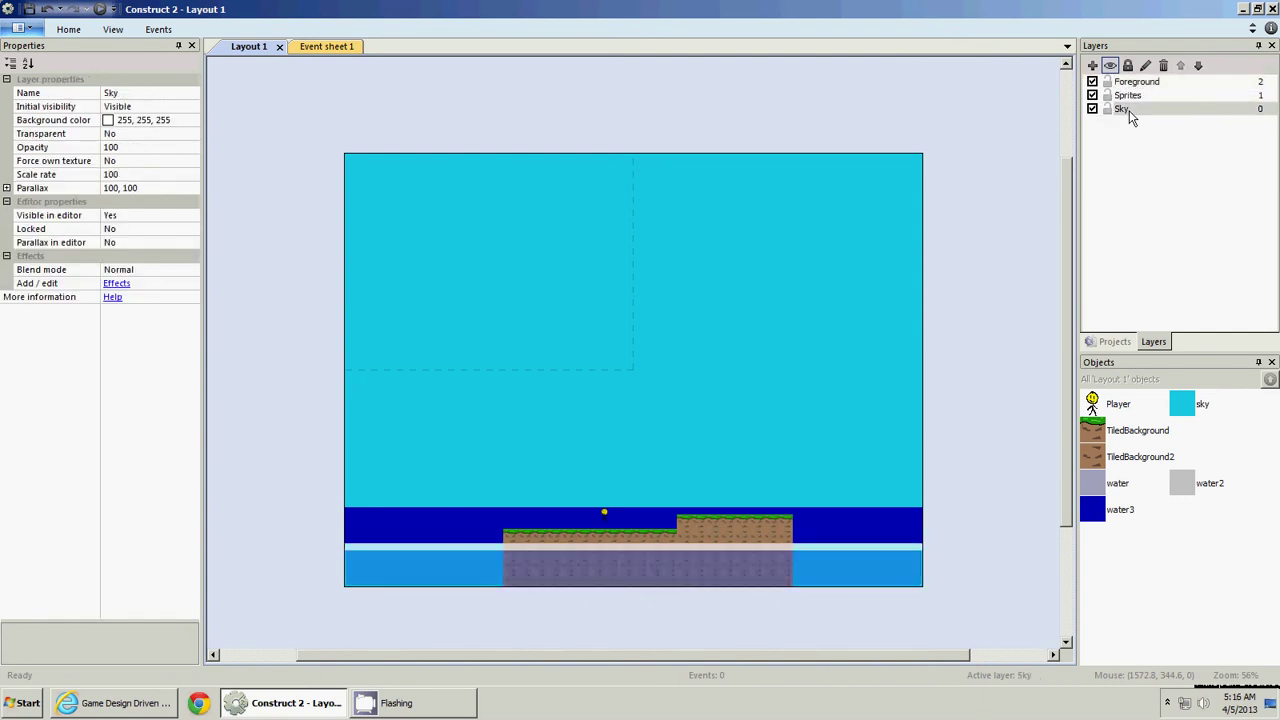
click(1133, 96)
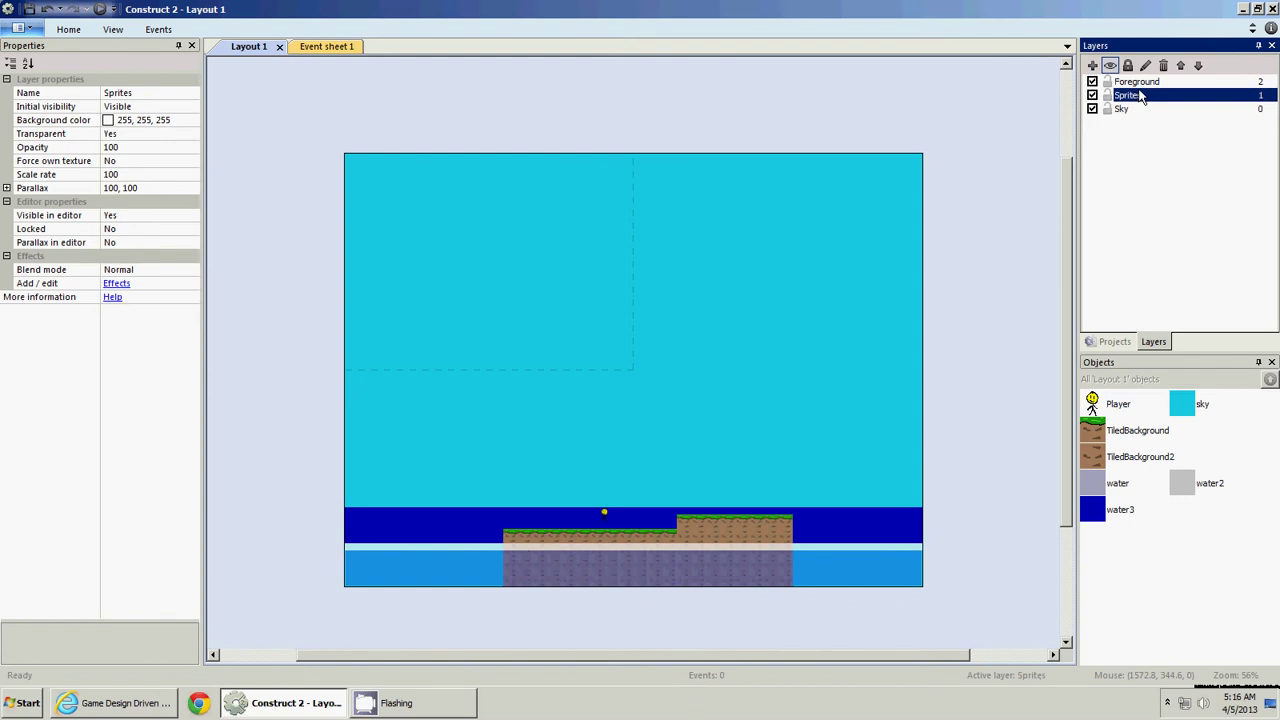
click(1147, 86)
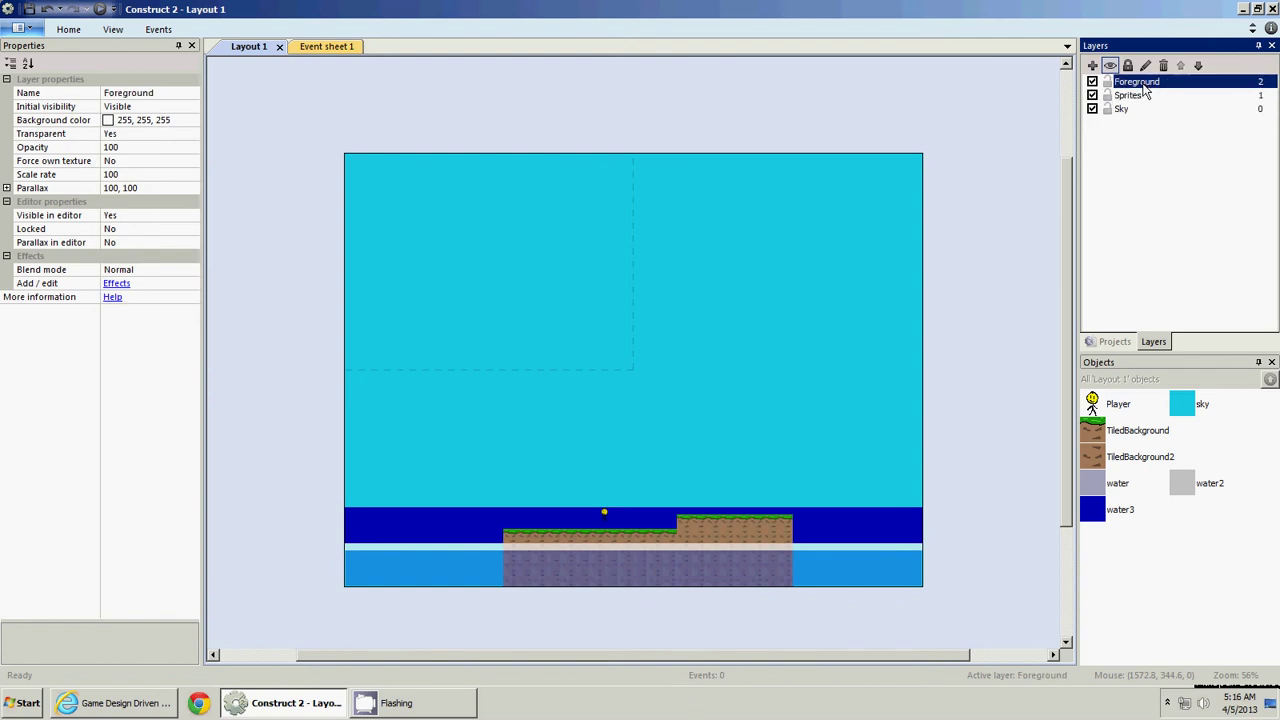
Add a new layer at the top and name it HUD
click(1092, 65)
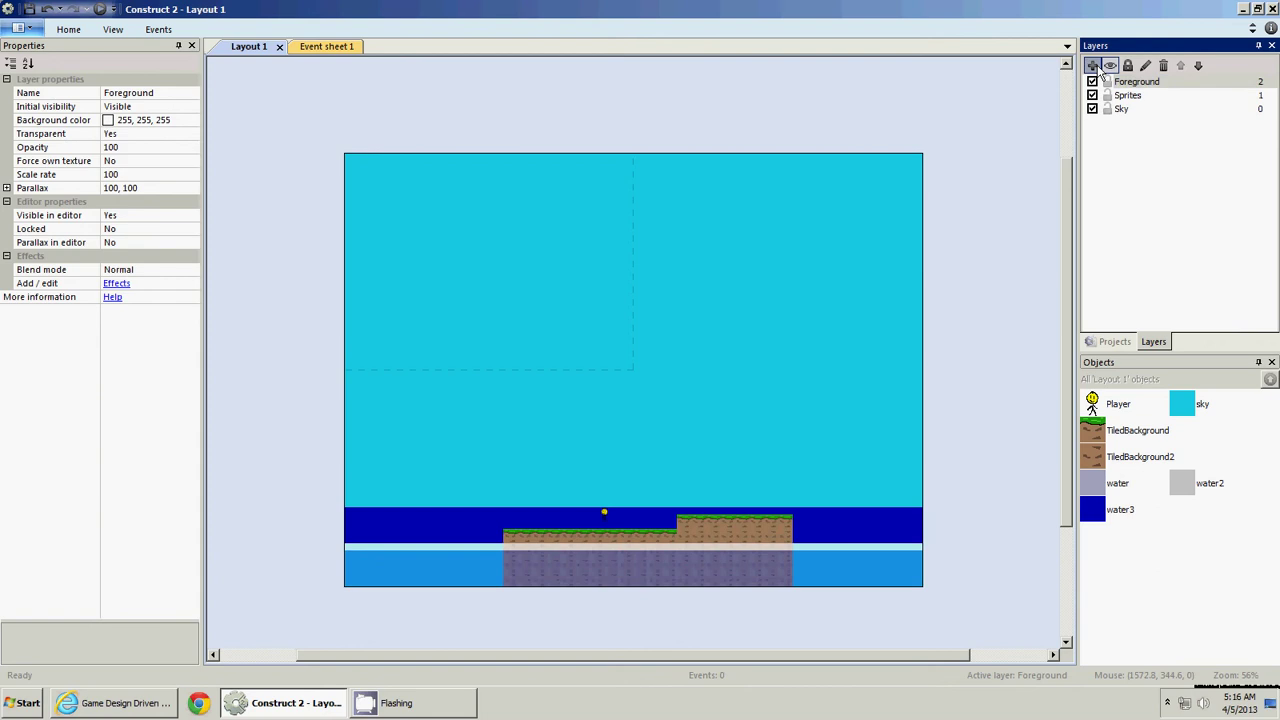
double_click(1120, 82)
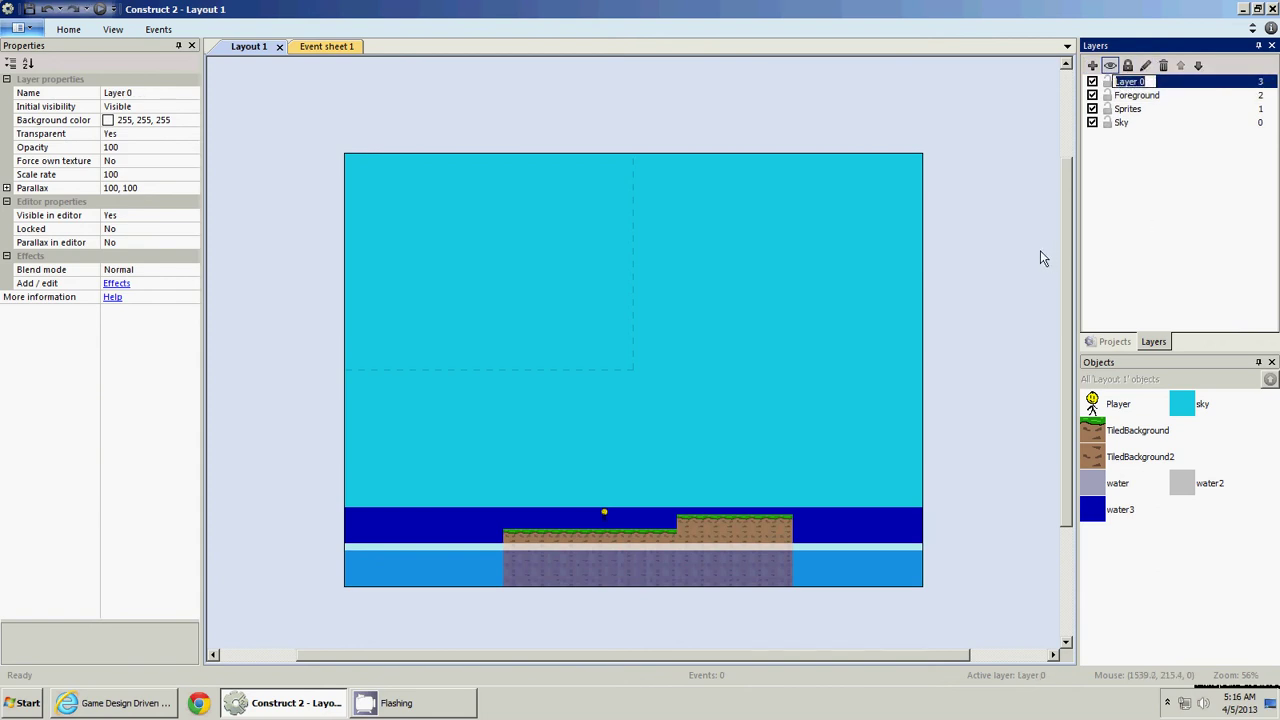
text(HUD)
key(Return)
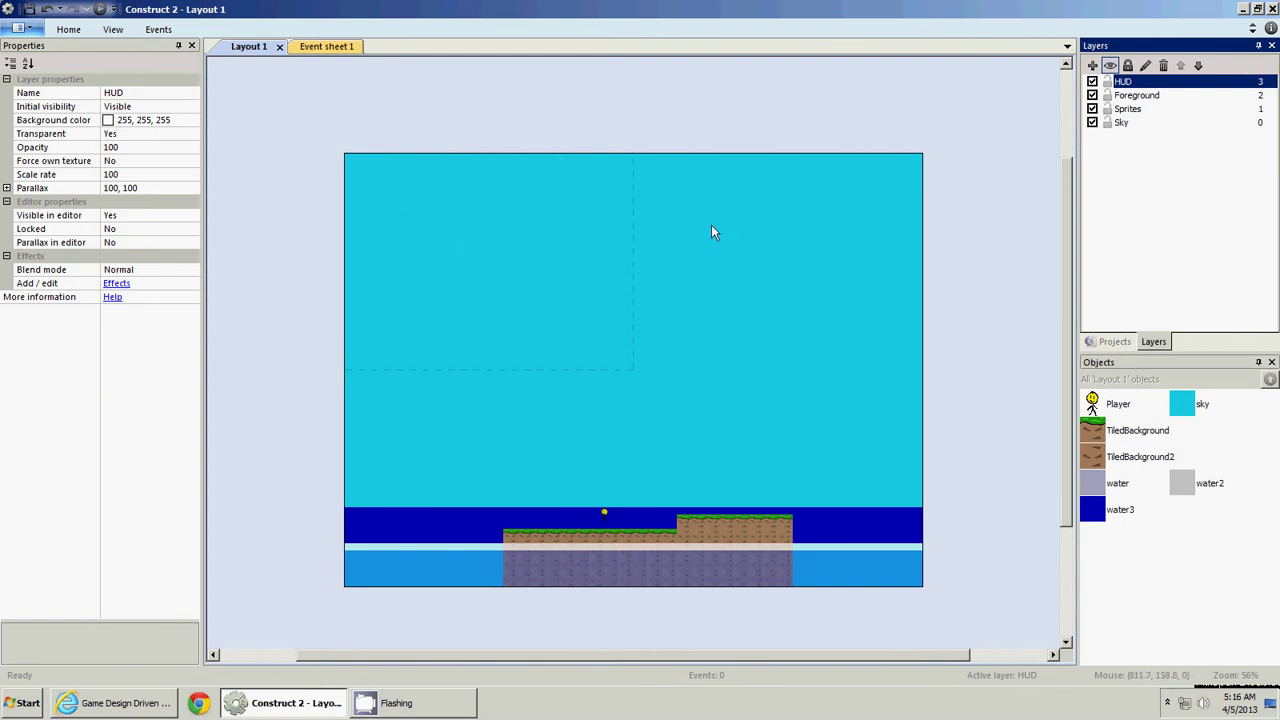
Switch the active layer through Foreground, Sprites, HUD and Foreground, ending on Sky
click(1150, 96)
click(1143, 109)
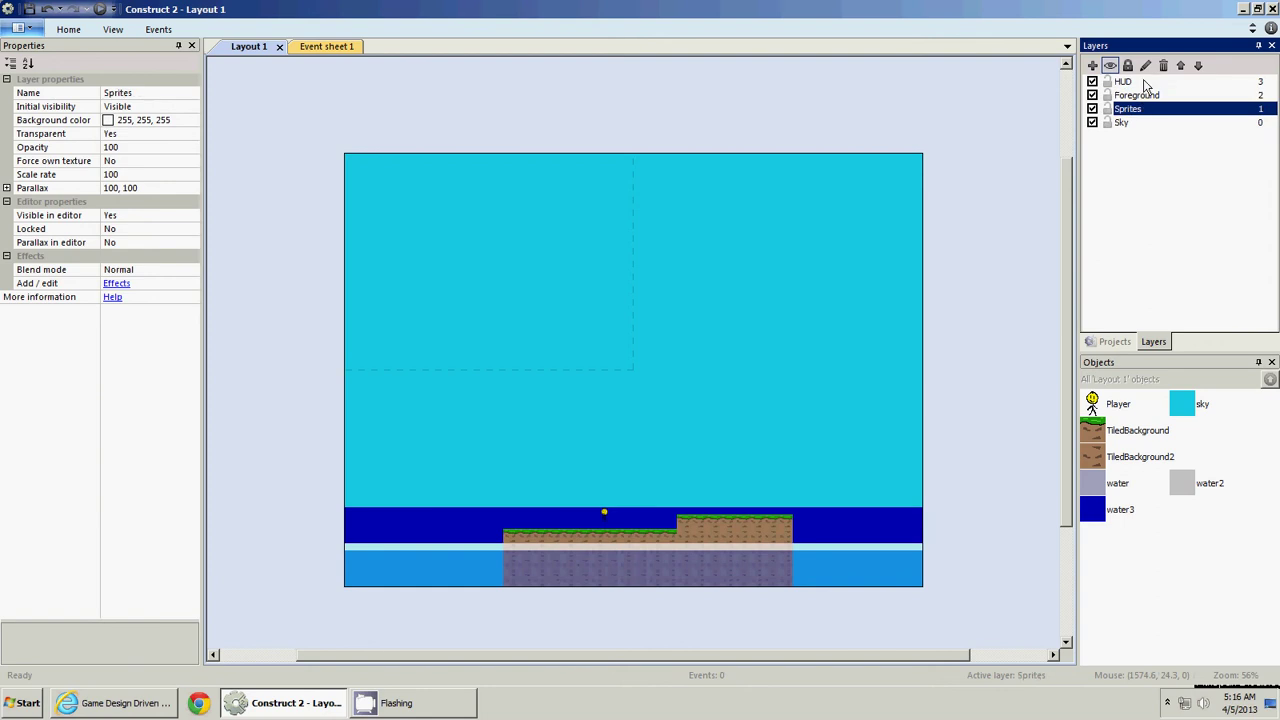
click(1146, 83)
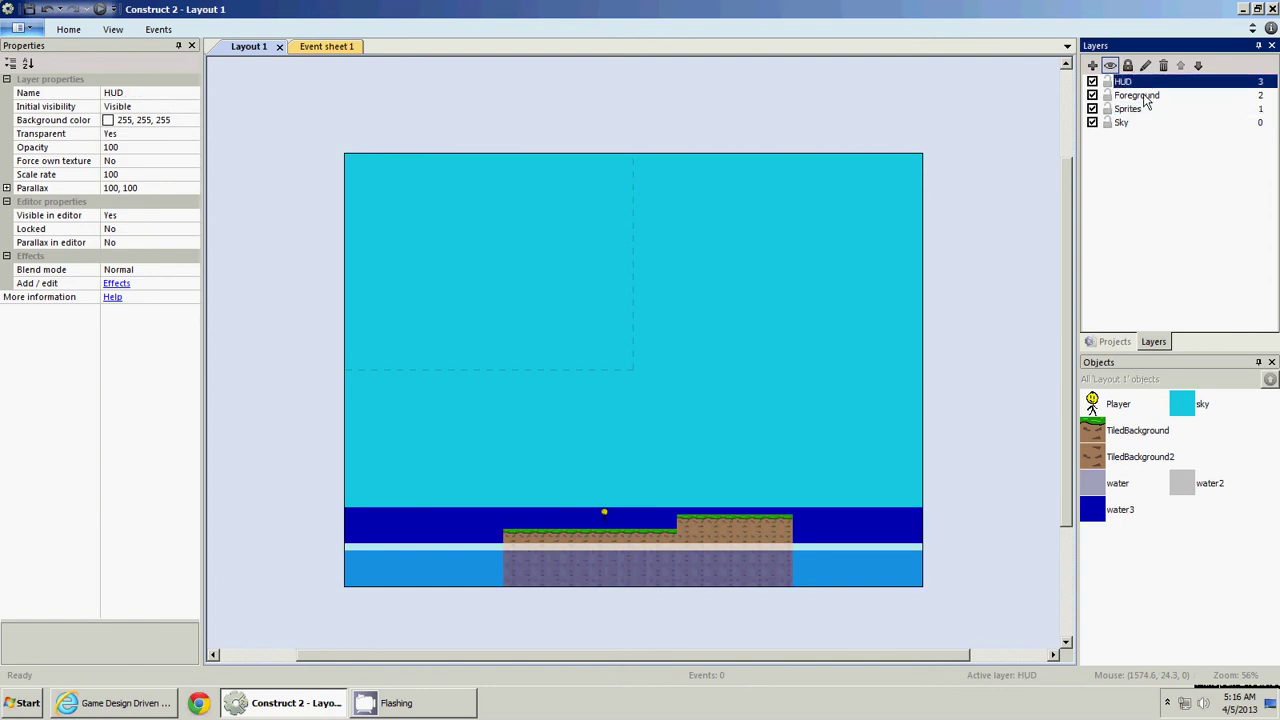
click(1146, 96)
click(1136, 123)
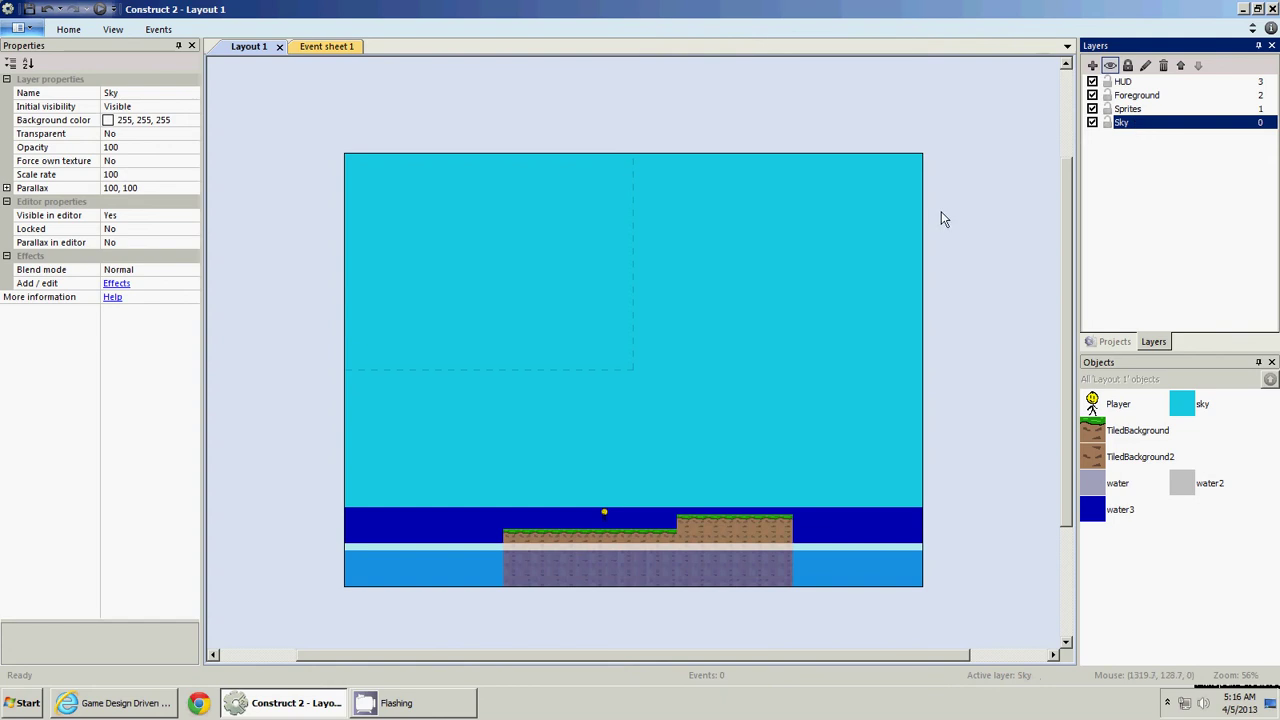
Put the sky background object on the Sky layer
click(895, 226)
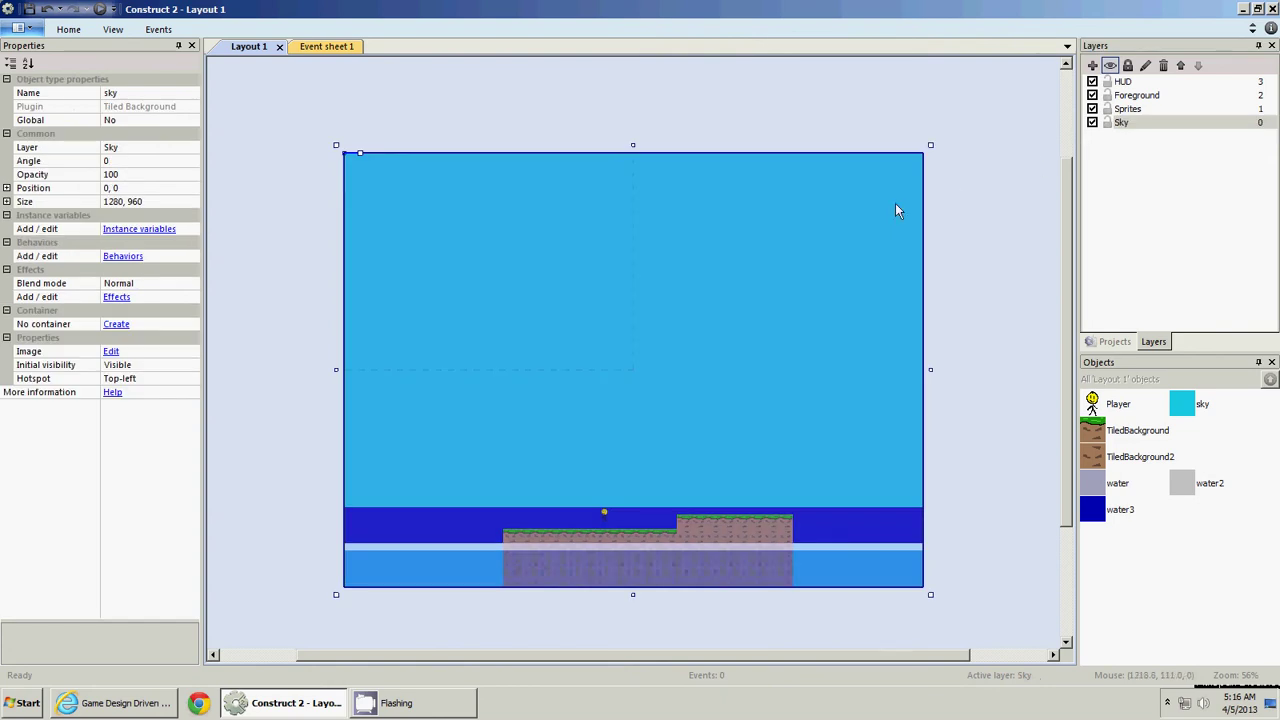
right_click(896, 204)
mouse_move(925, 312)
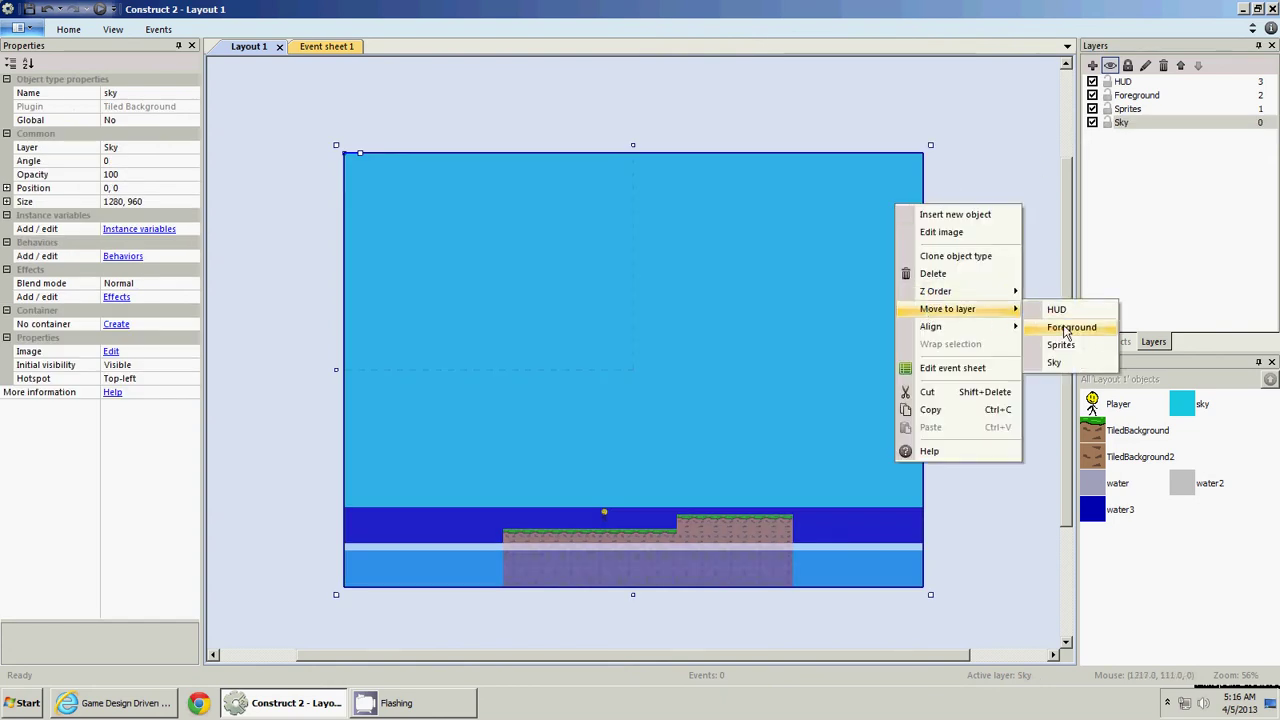
click(1060, 364)
click(980, 375)
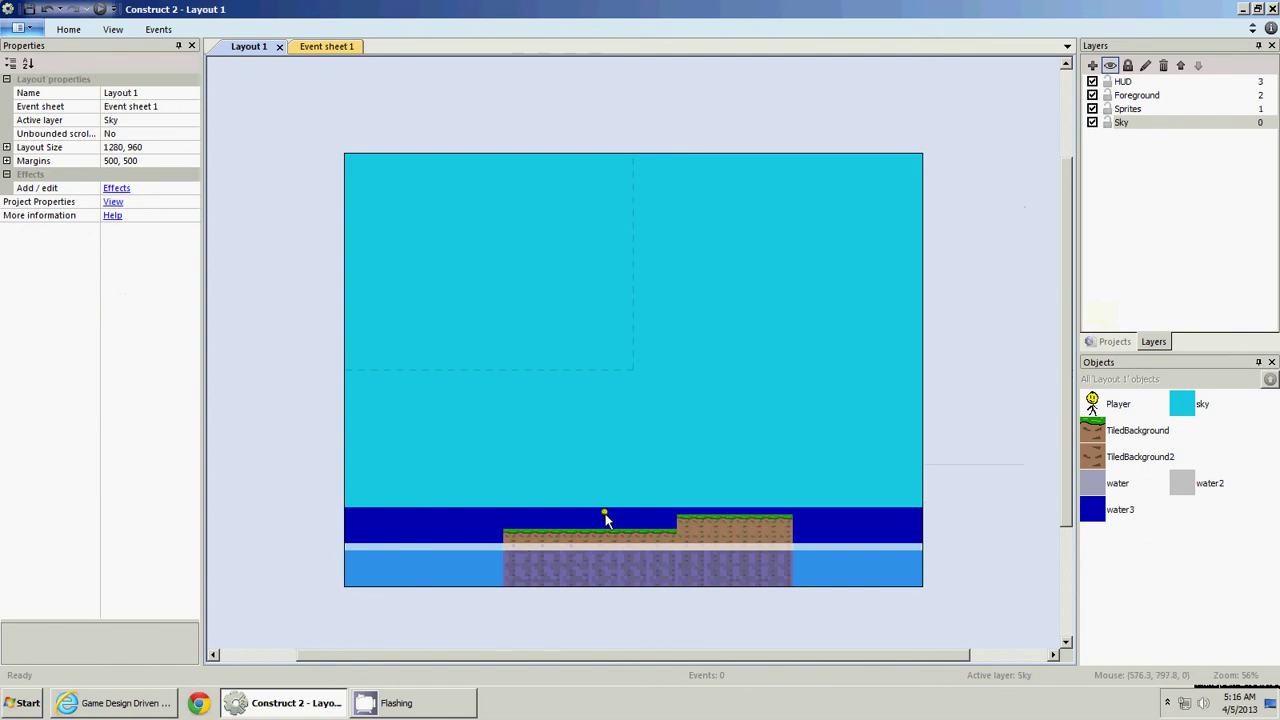
Make Sprites the active layer and select both ground blocks and the dark-blue water3 strip
click(1138, 109)
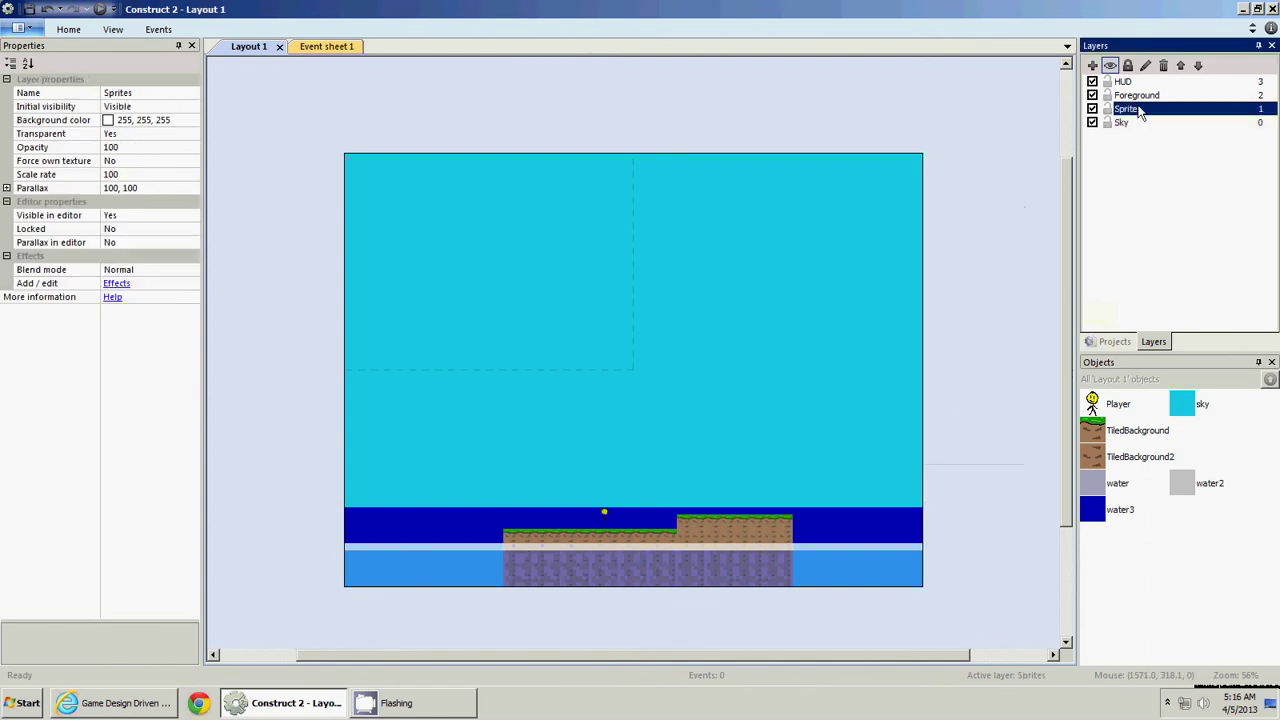
click(604, 514)
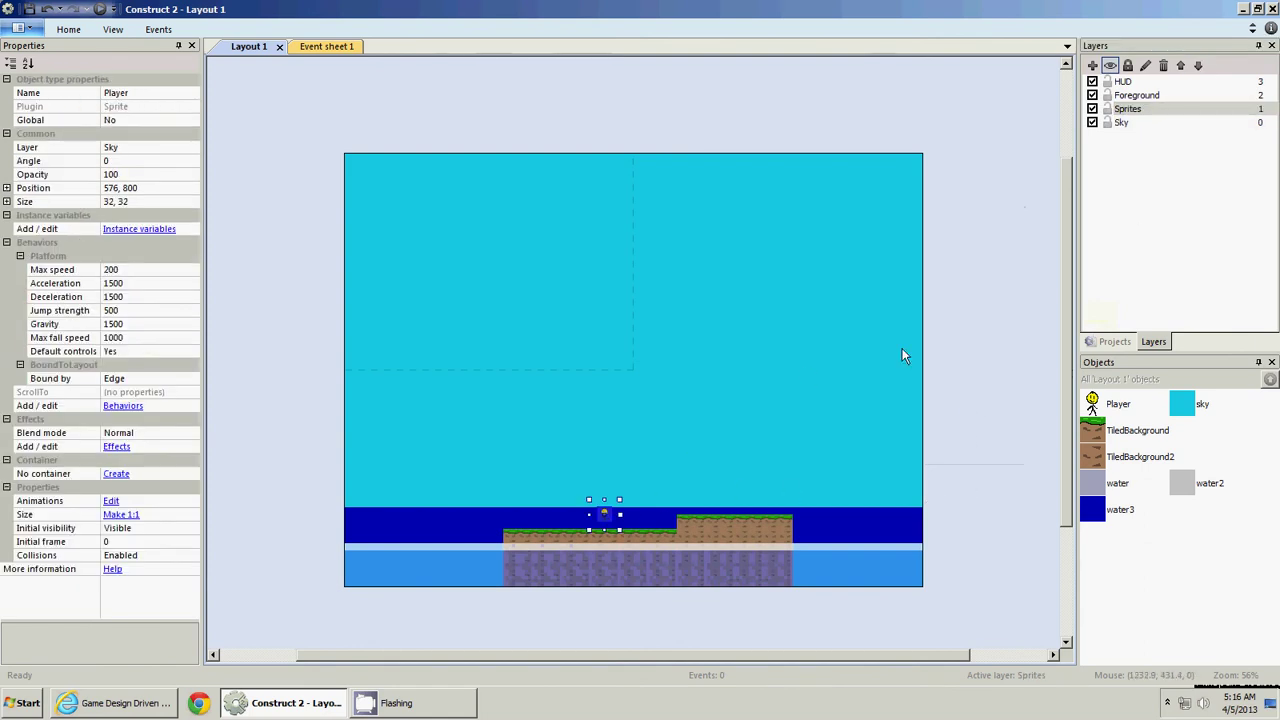
click(1147, 110)
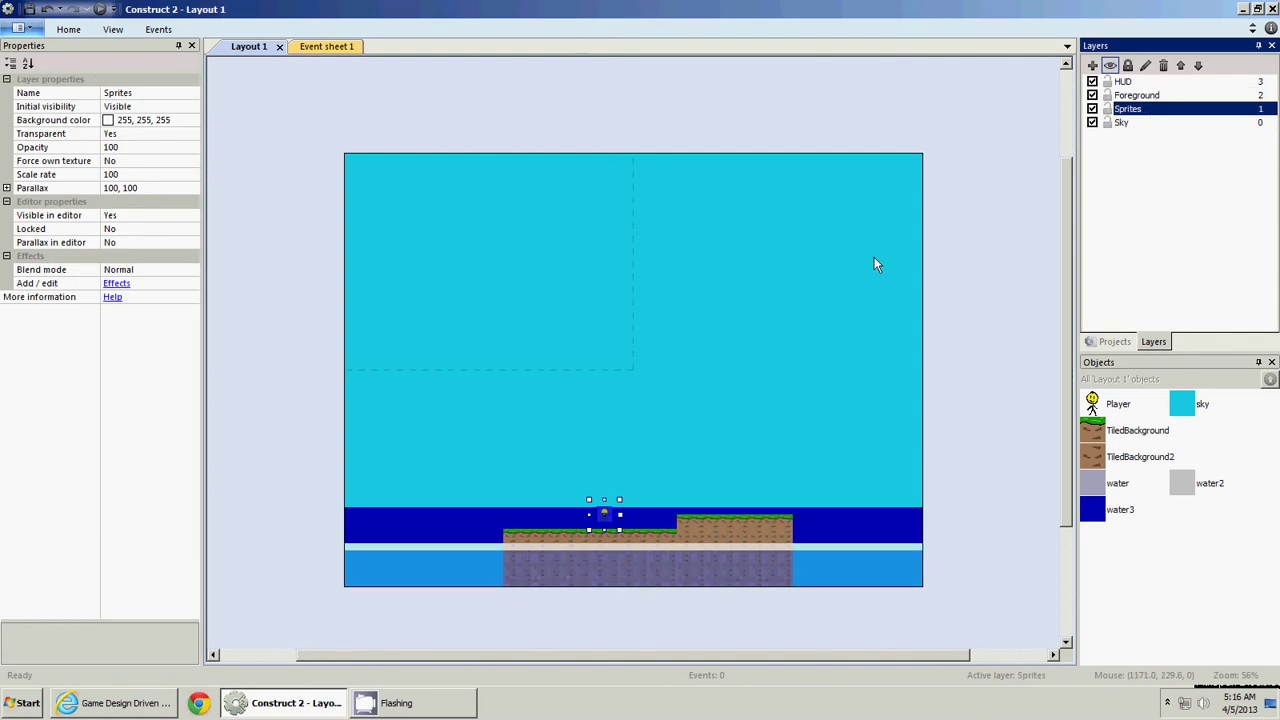
click(676, 537)
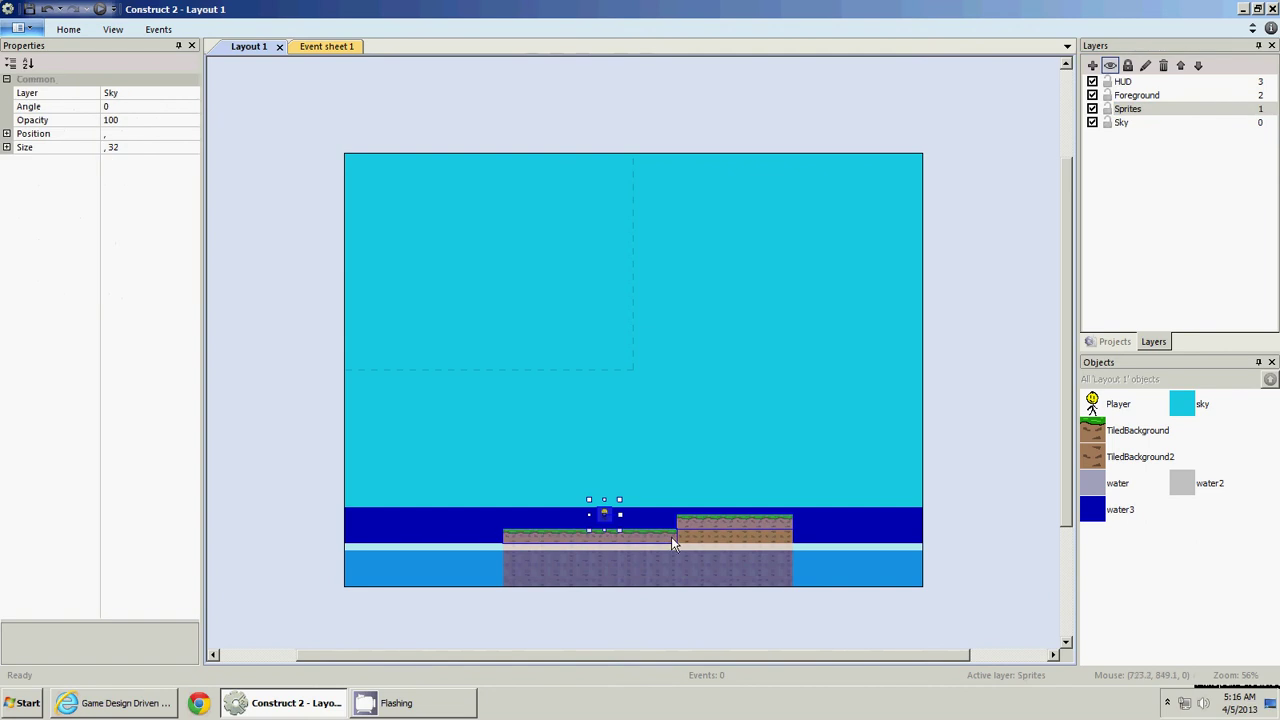
click(688, 549)
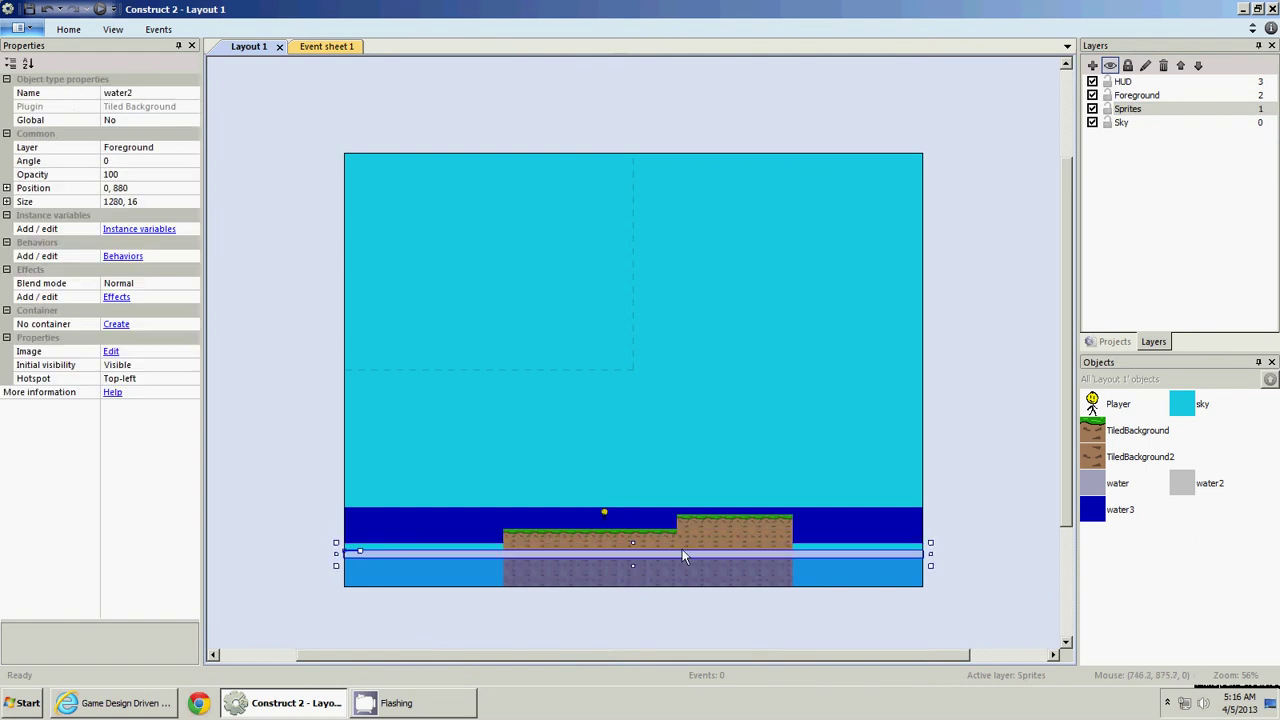
click(666, 535)
ctrl+click(698, 527)
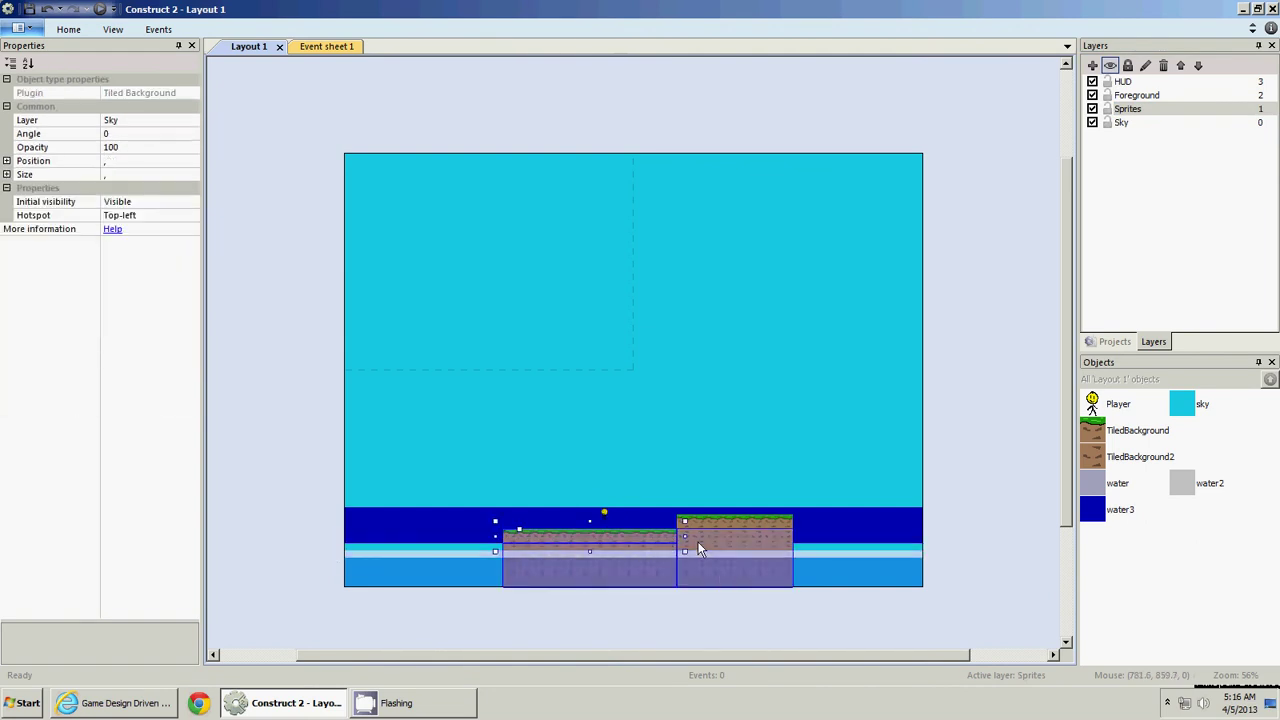
click(778, 515)
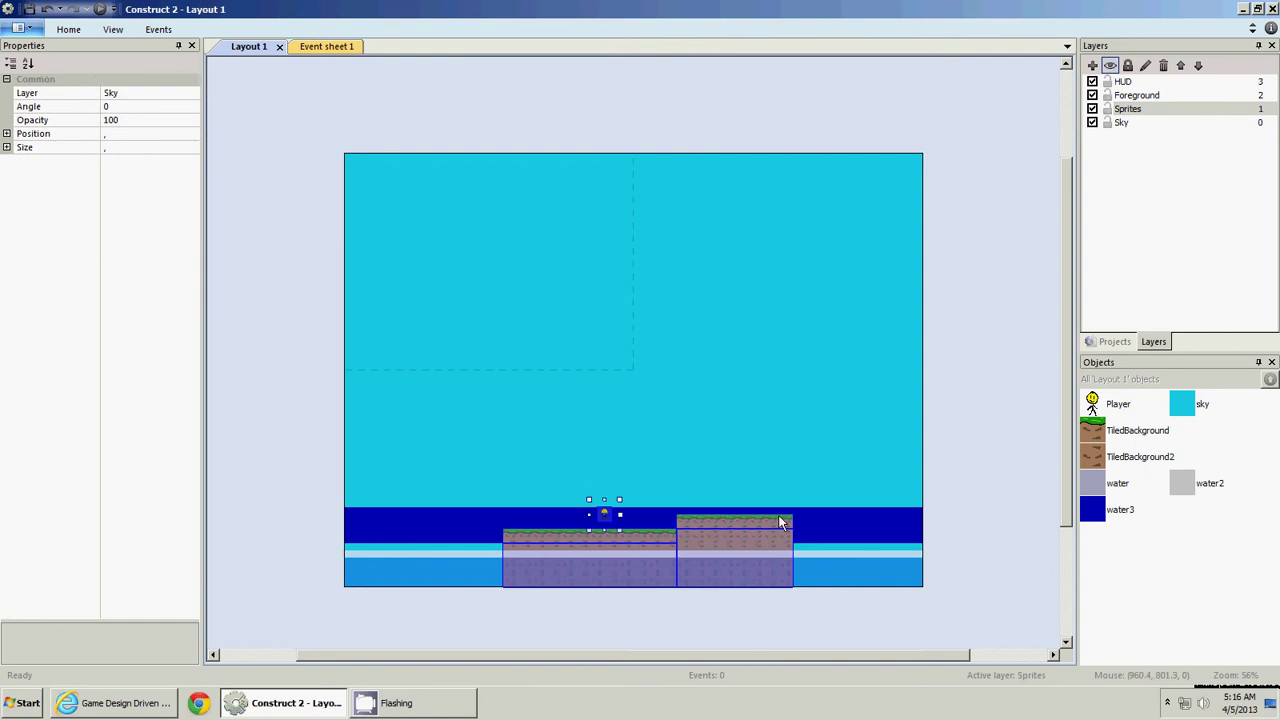
Move the selected ground blocks and water3 onto the Sprites layer
right_click(859, 521)
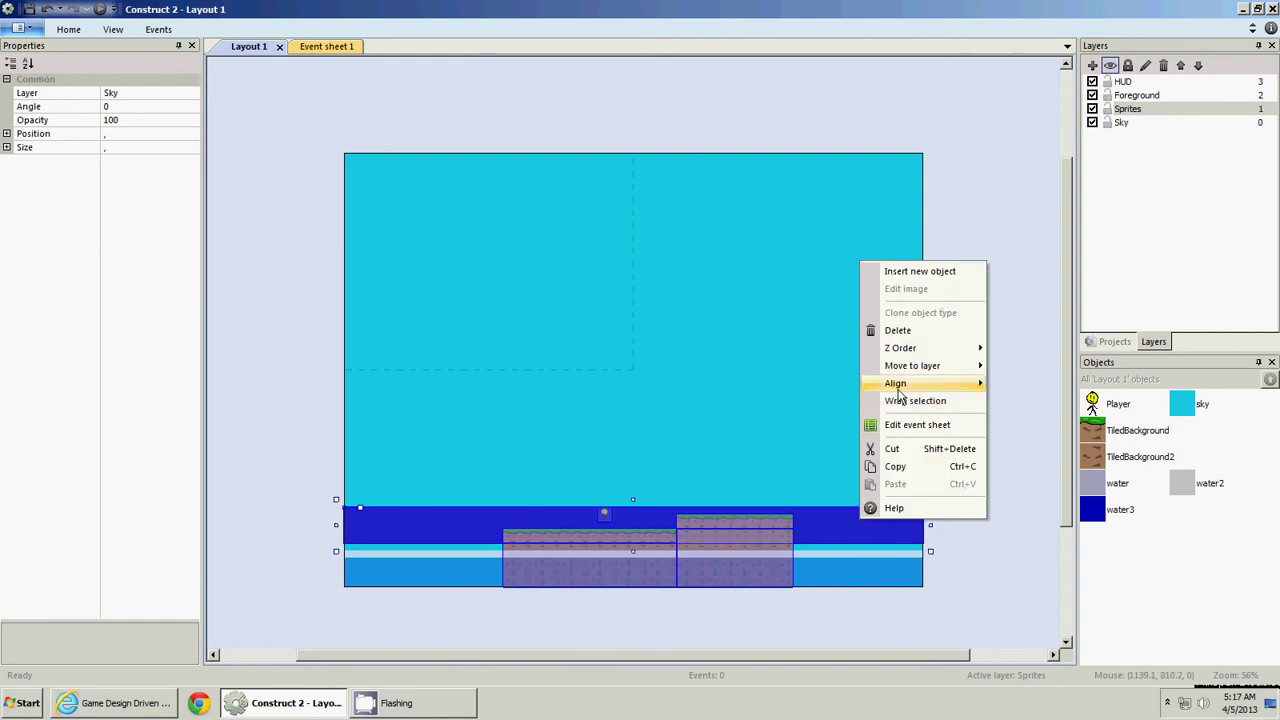
mouse_move(908, 370)
click(1015, 401)
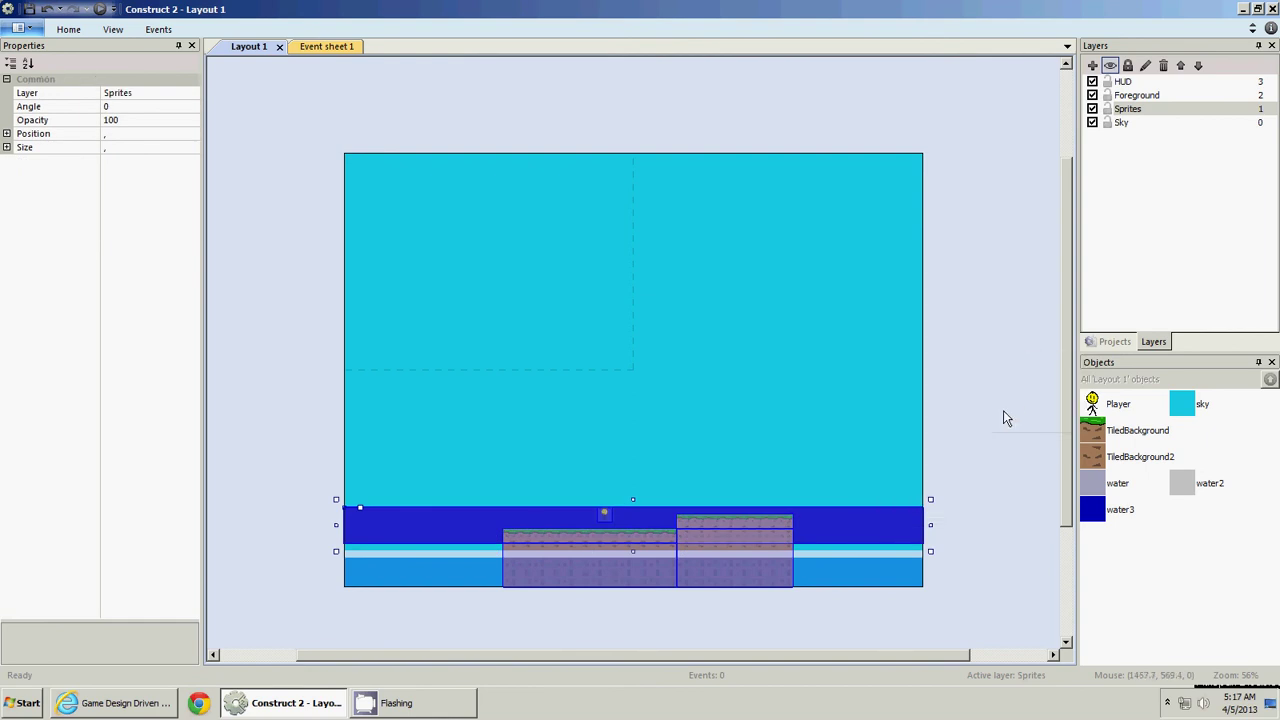
click(922, 553)
click(915, 547)
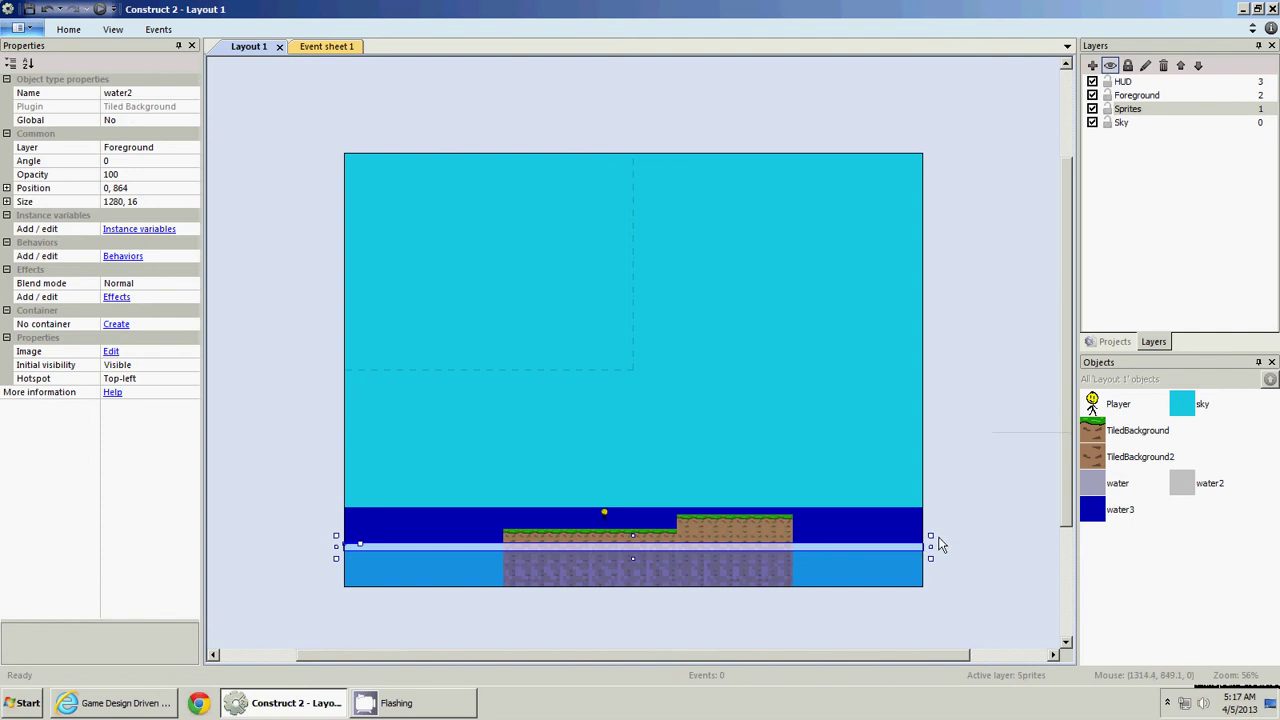
click(979, 483)
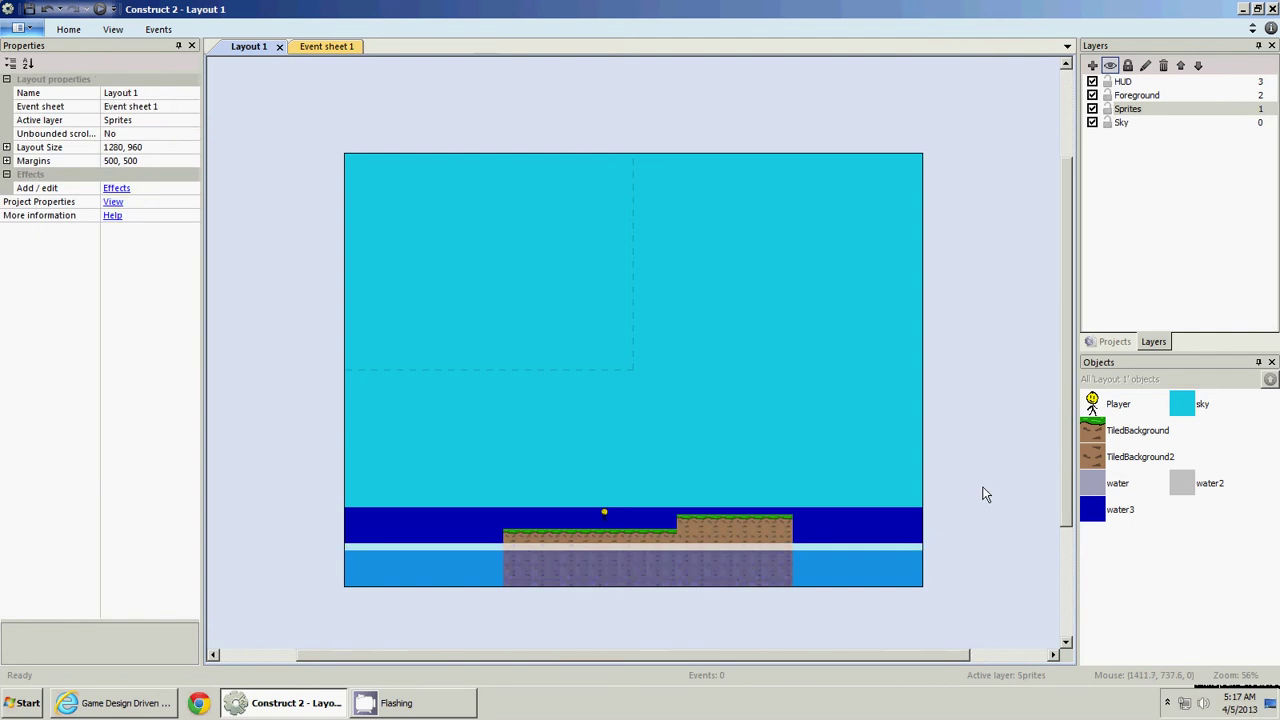
Save the project as the single file tutorialgame0.1.capx, confirming the overwrite
click(31, 31)
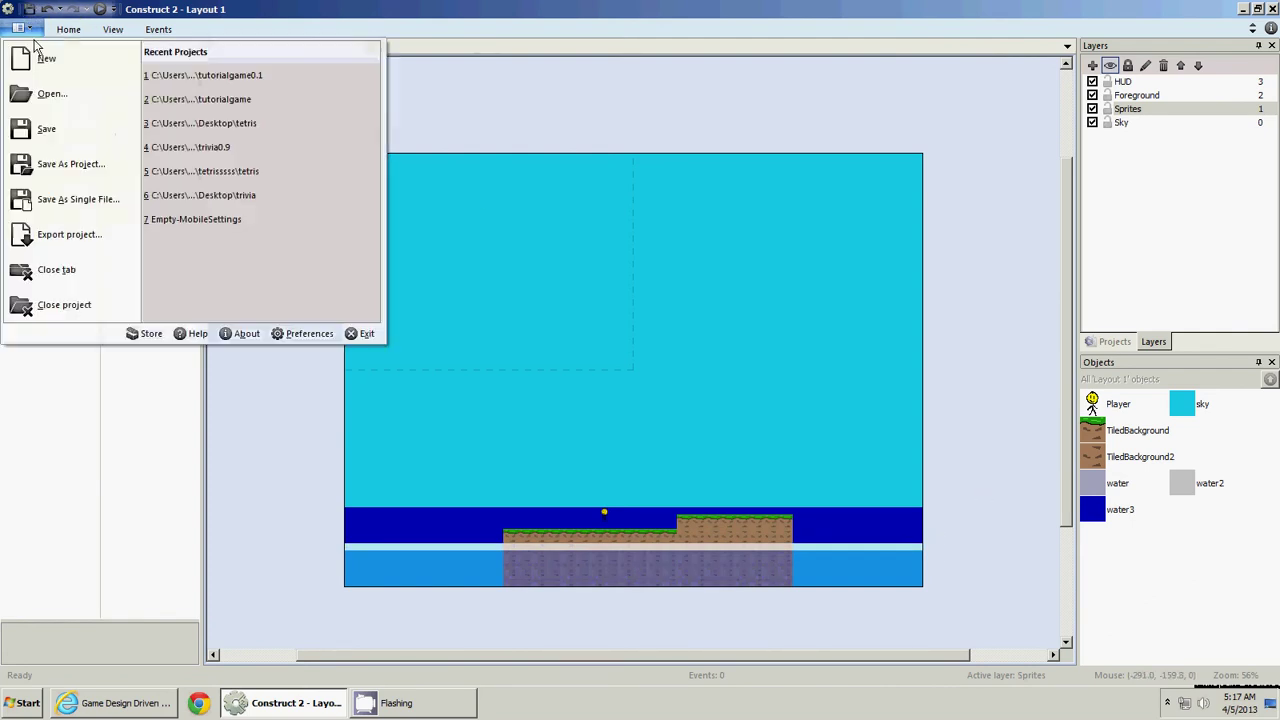
click(85, 200)
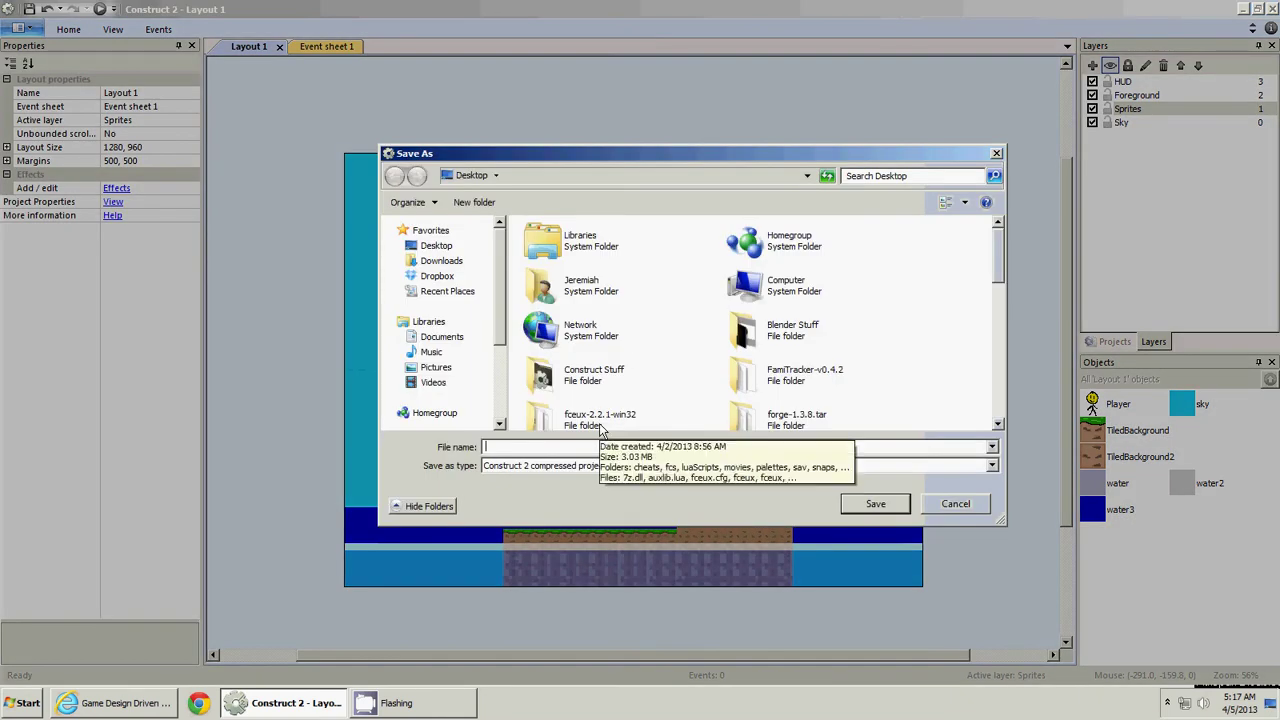
text(tuto)
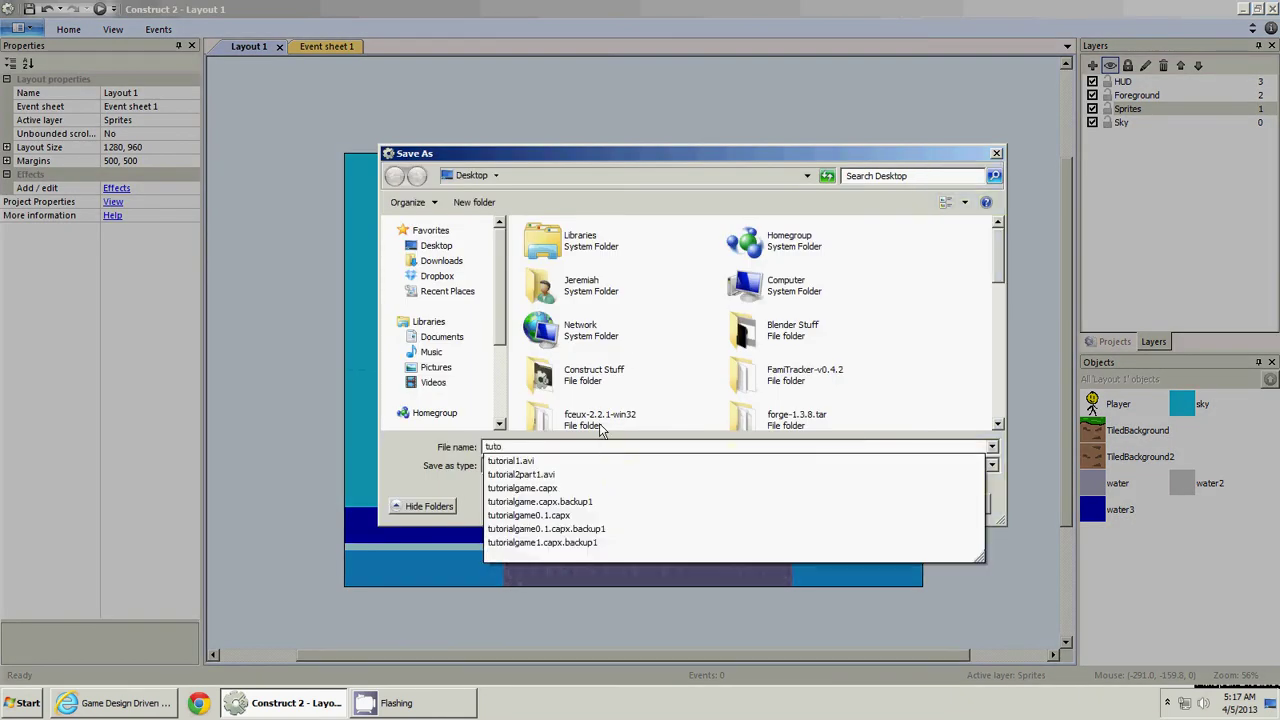
key(Down)
key(Down)
key(Down)
key(Down)
key(Down)
key(Return)
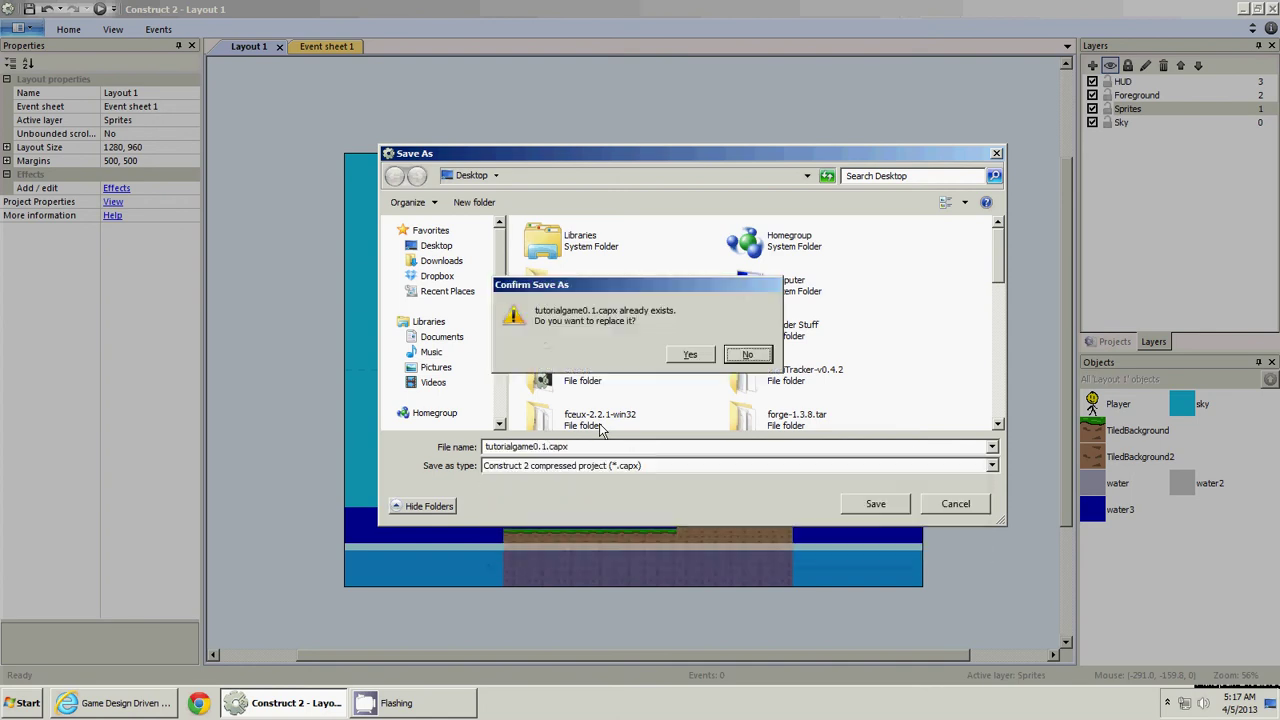
click(688, 355)
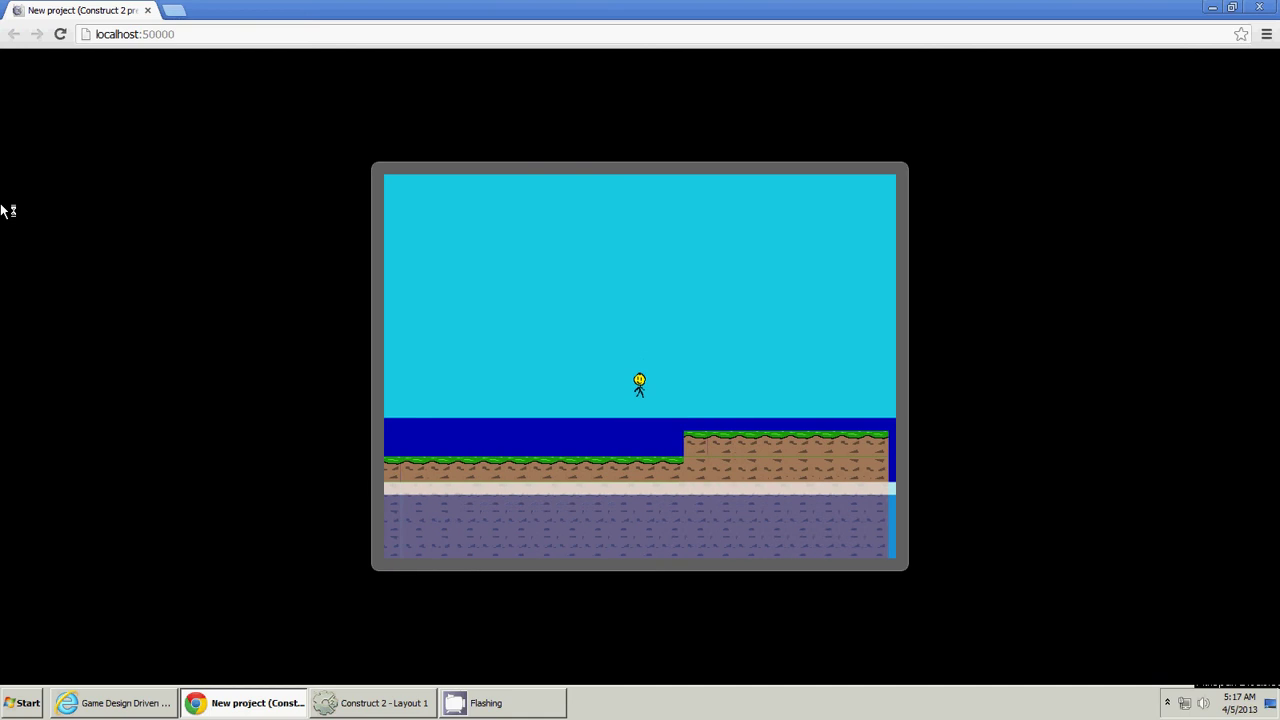
Run and jump the player right across the grass ledges, then back left, and close the preview
key(Right)
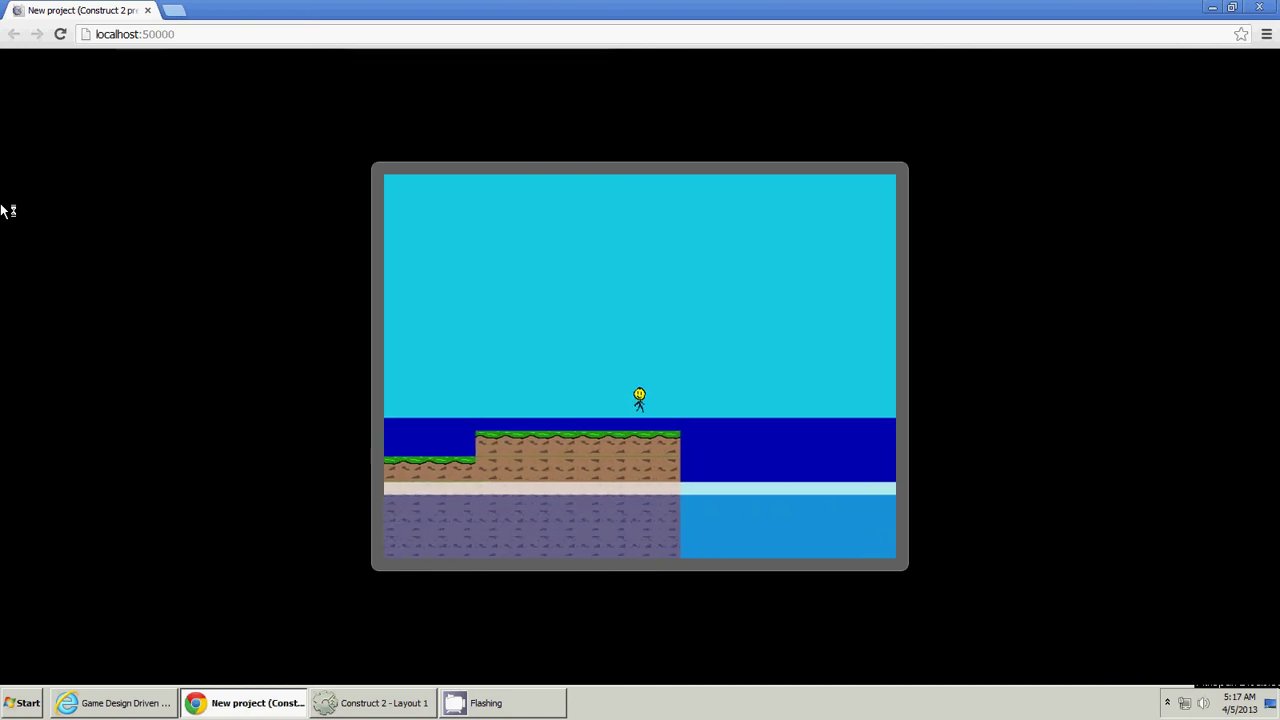
key(Right)
key(Up)
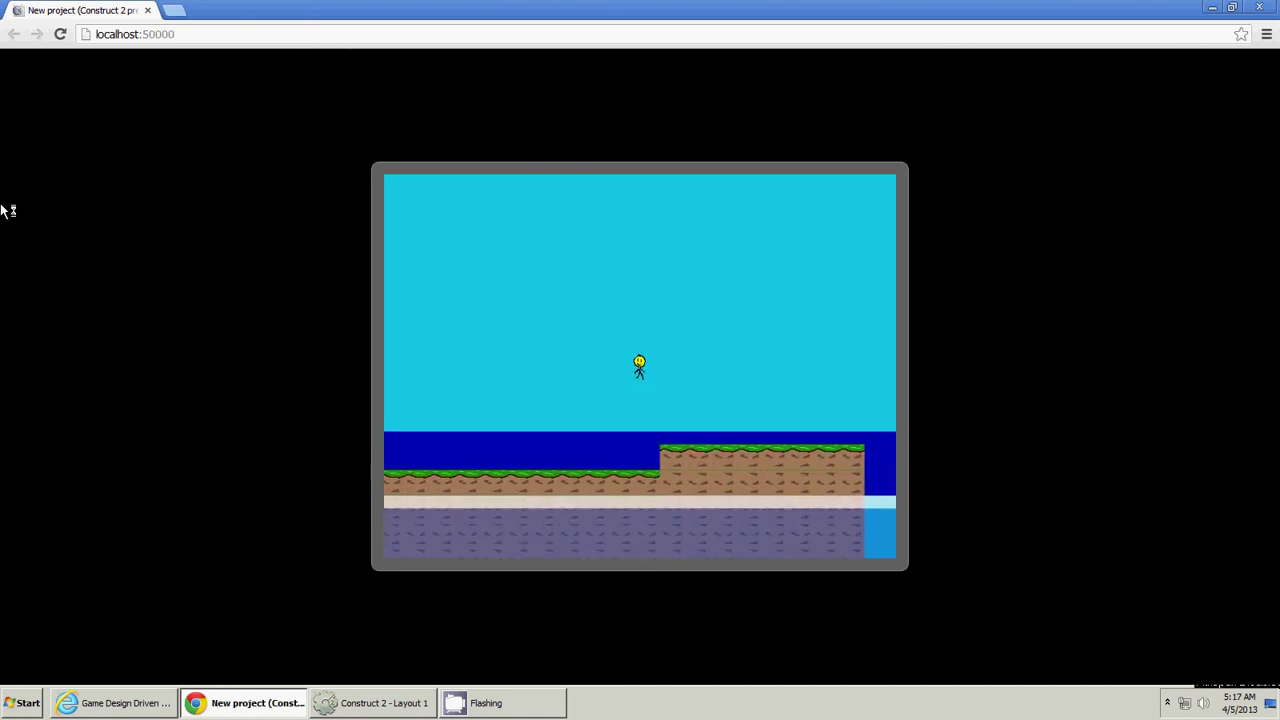
key(Right)
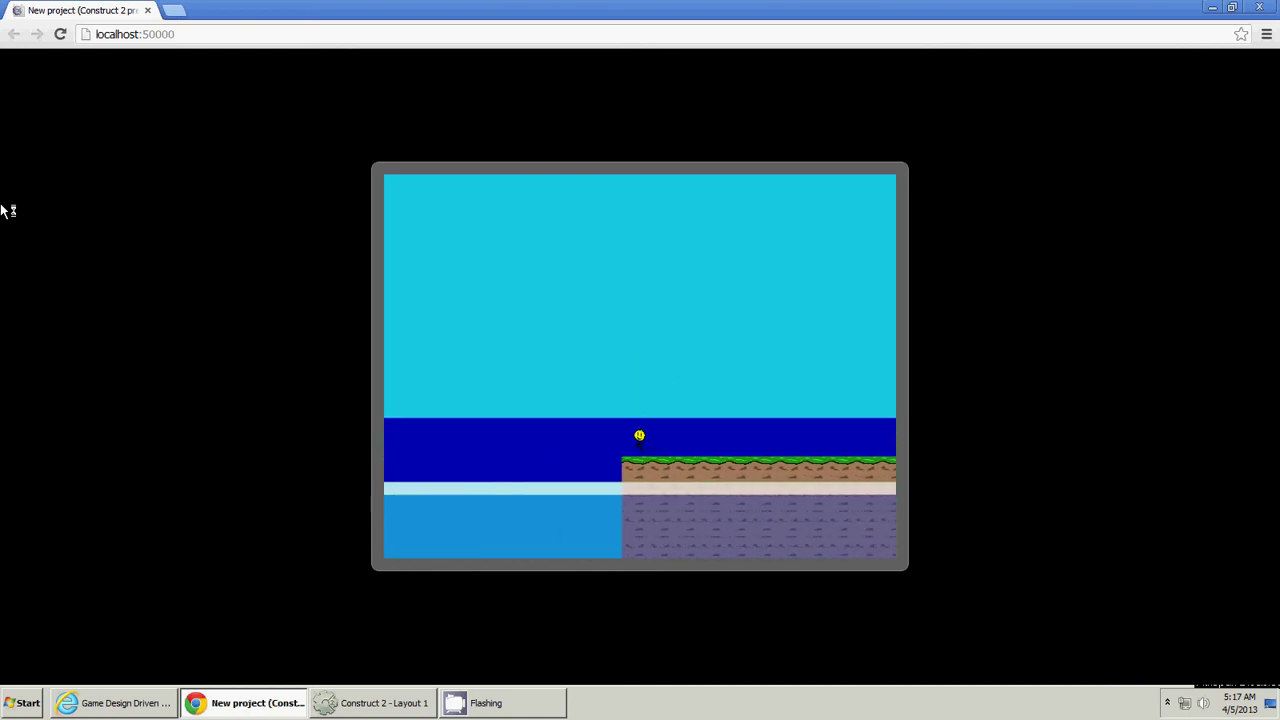
key(Right)
key(Up)
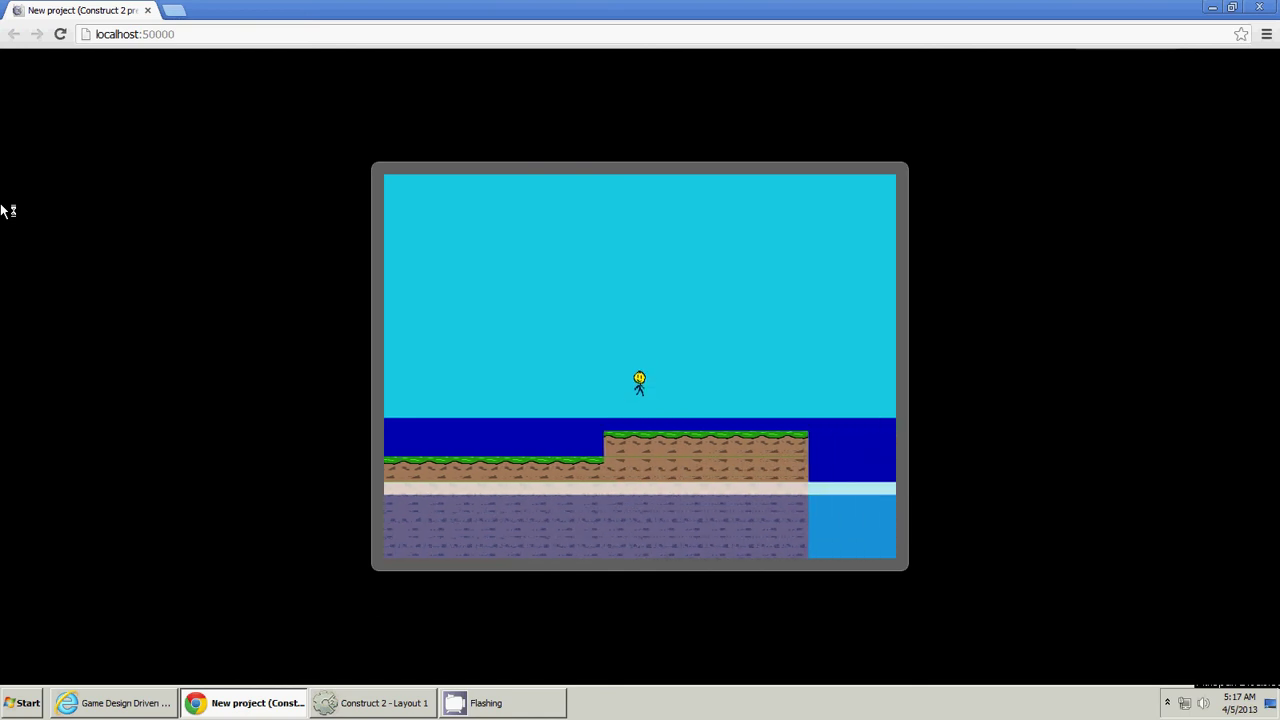
key(Right)
key(Up)
key(Left)
key(Up)
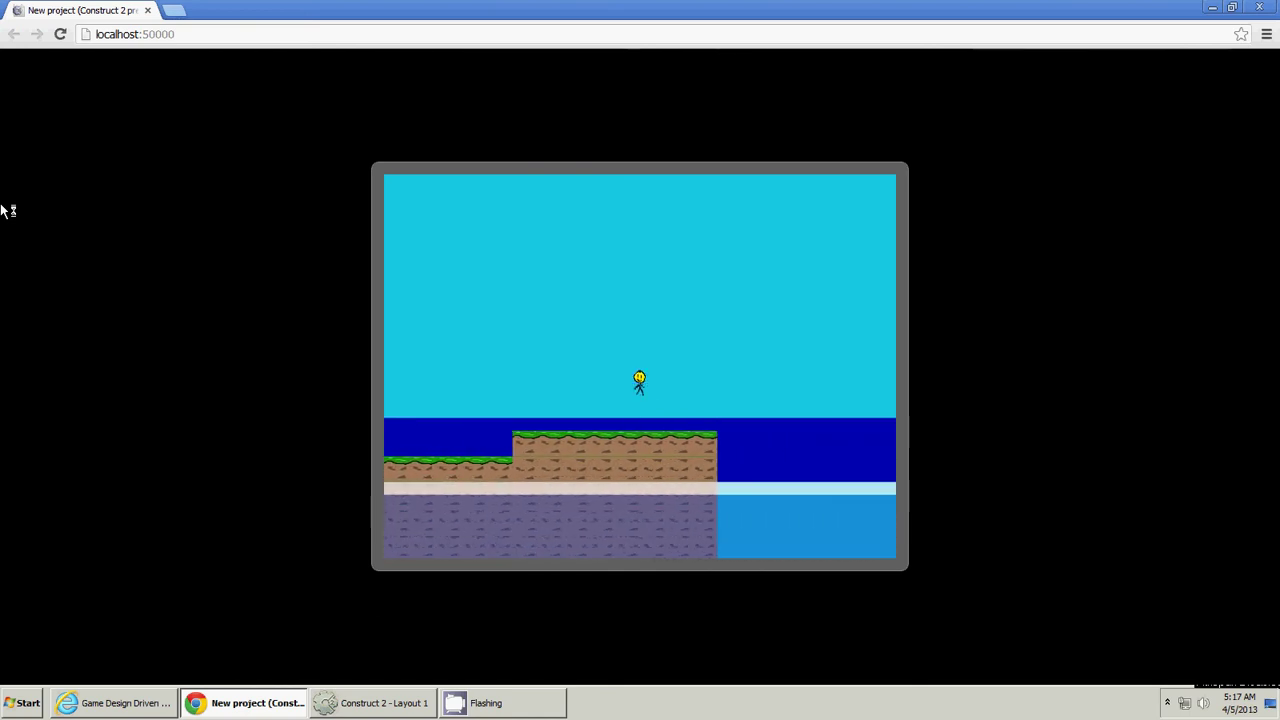
key(Left)
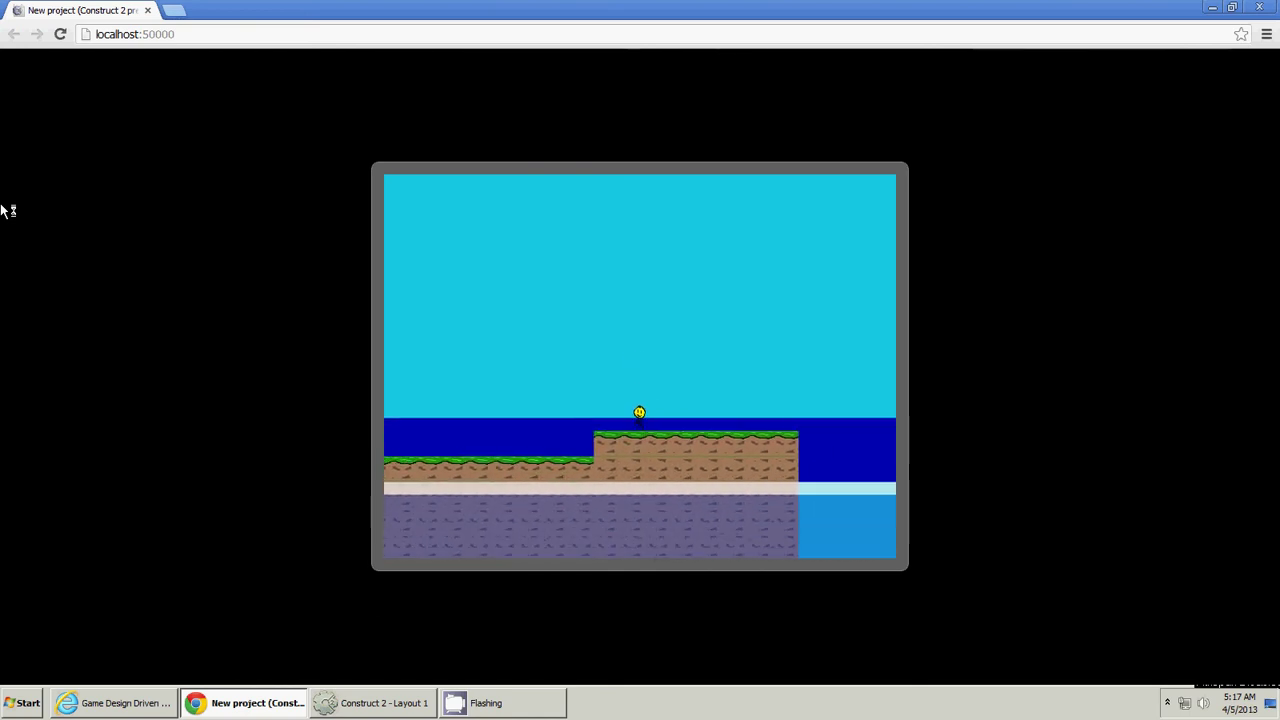
click(147, 10)
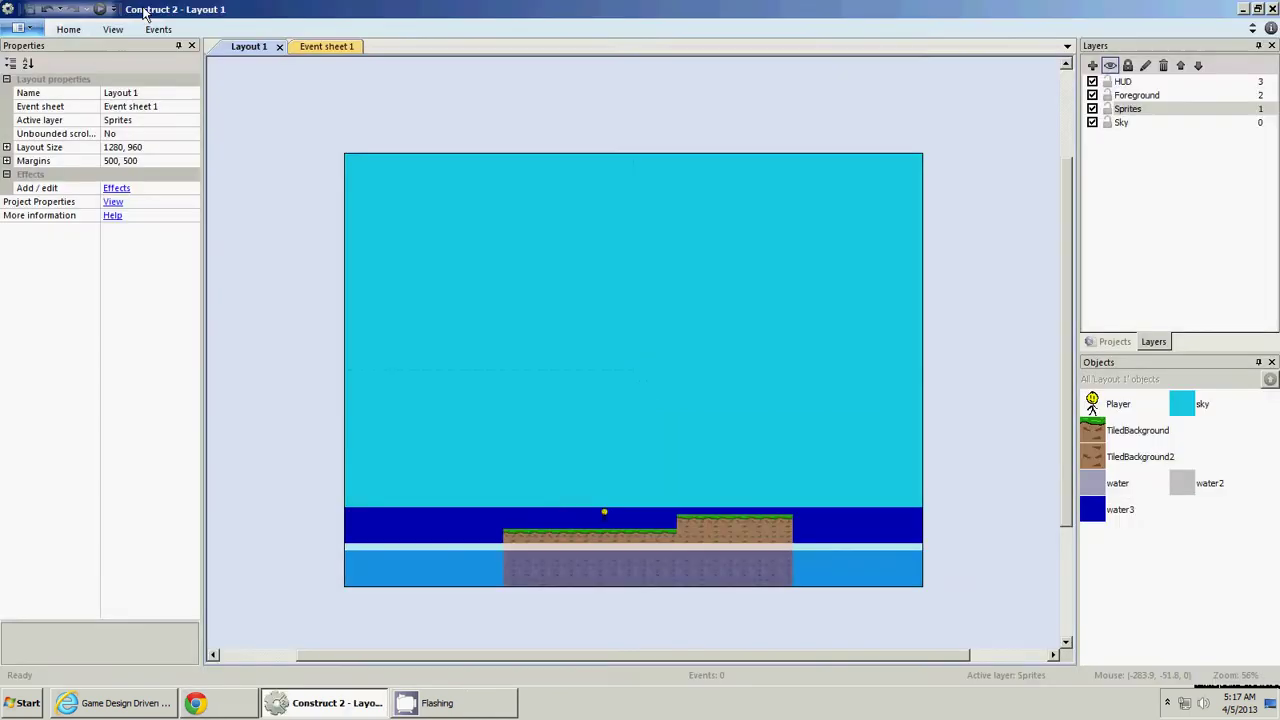
Insert a new Sprite object and place it in the layout on the Sprites layer
double_click(307, 405)
click(833, 526)
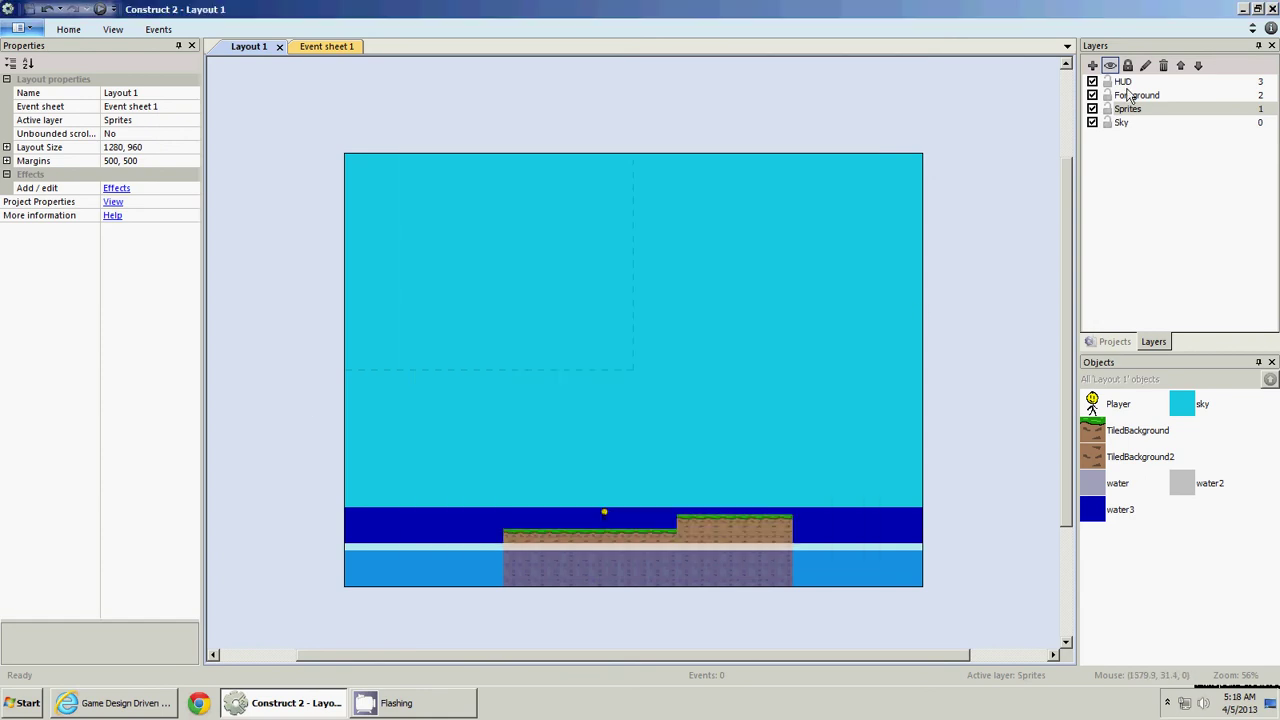
click(1122, 123)
click(1127, 110)
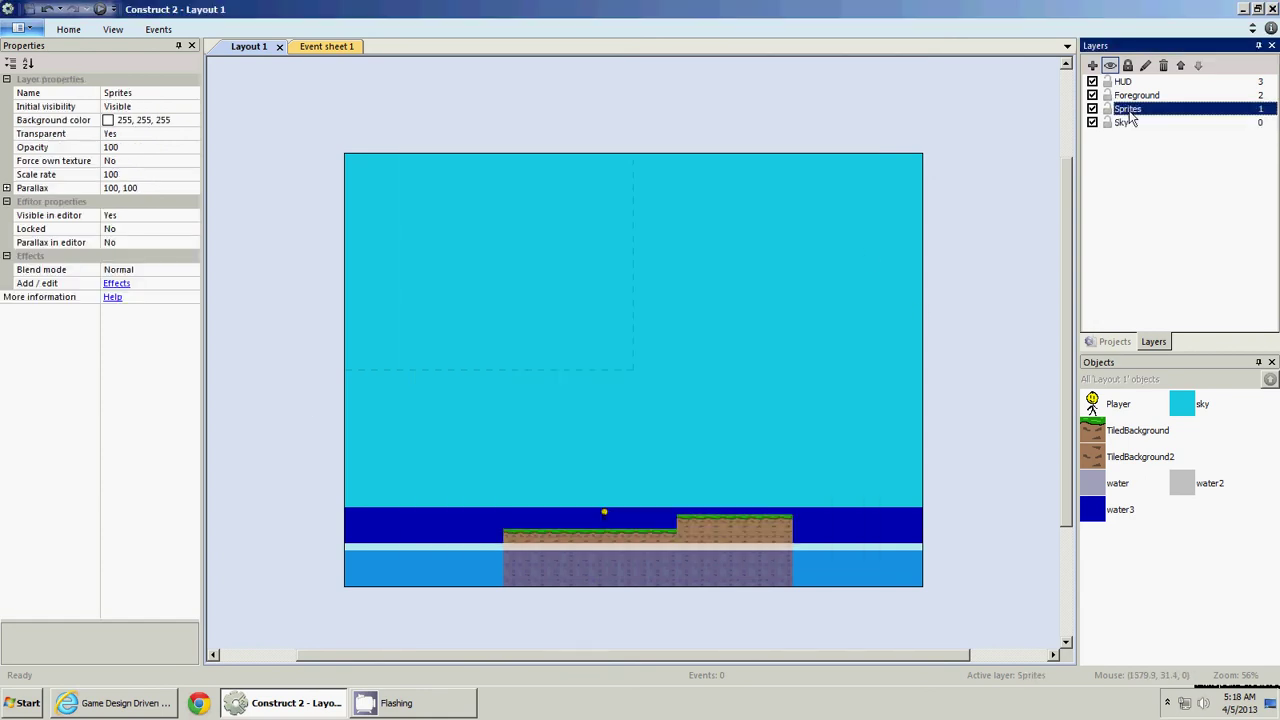
double_click(306, 272)
click(628, 416)
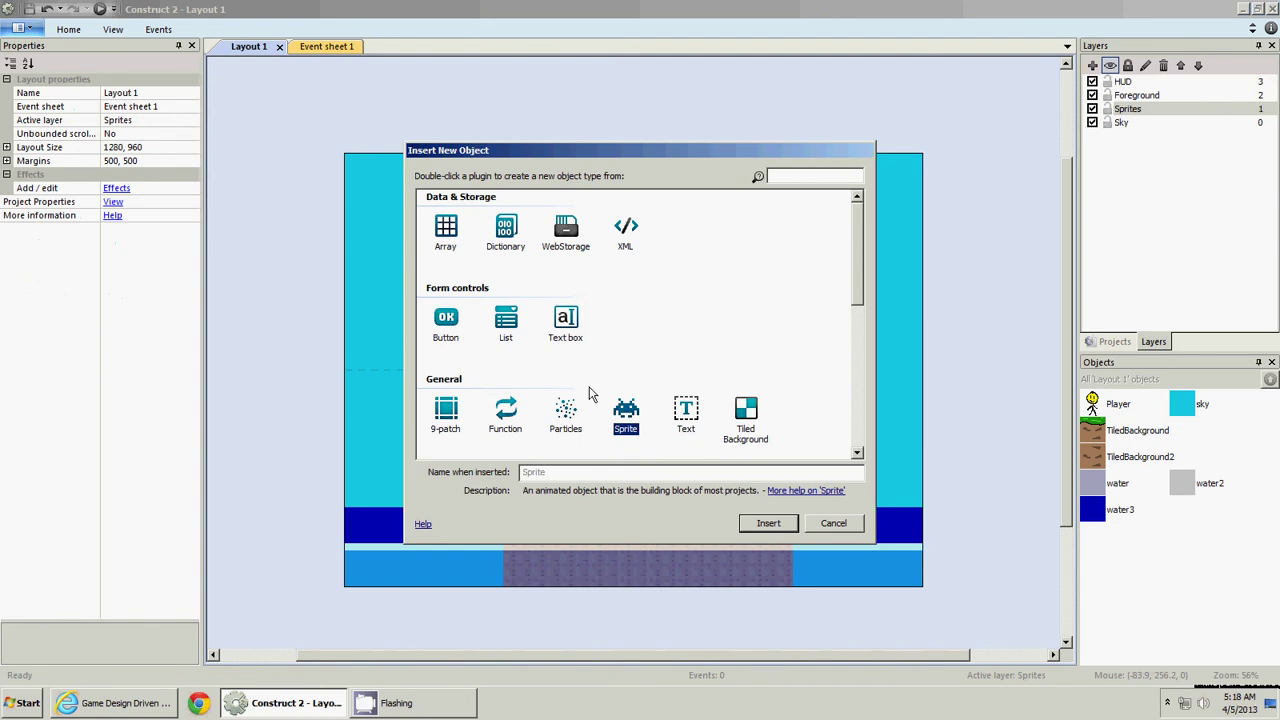
double_click(628, 410)
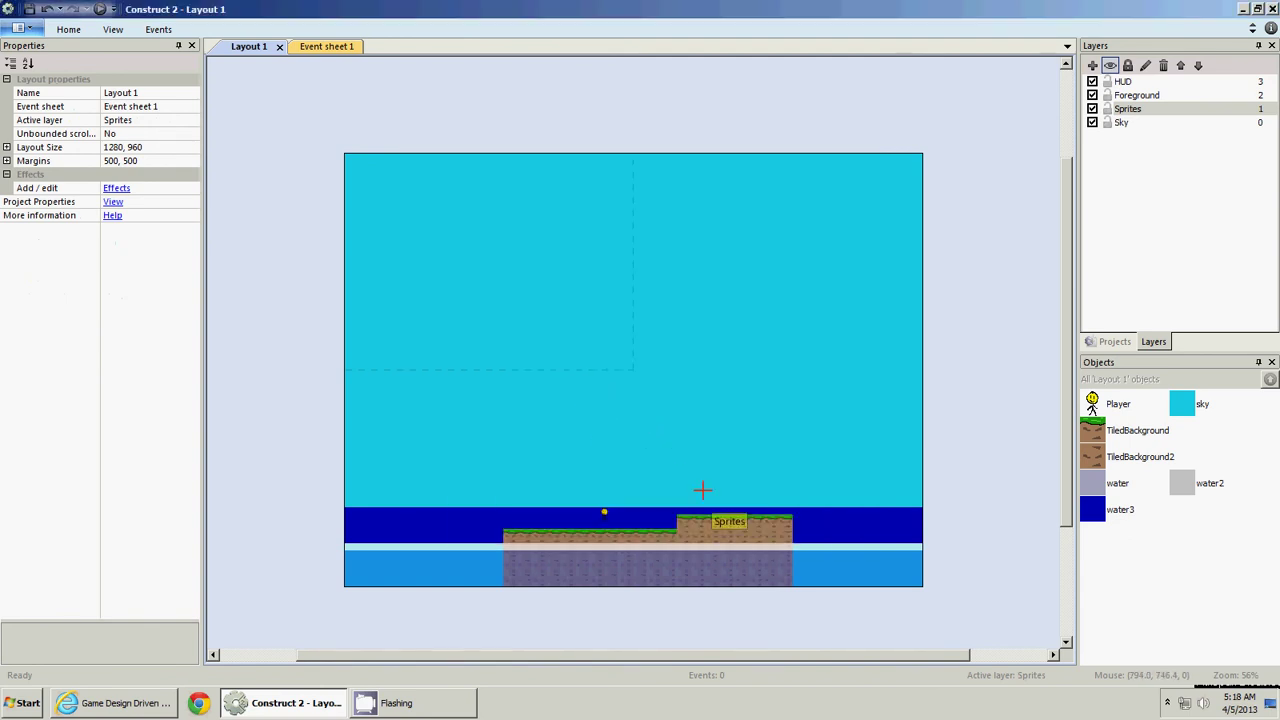
click(683, 466)
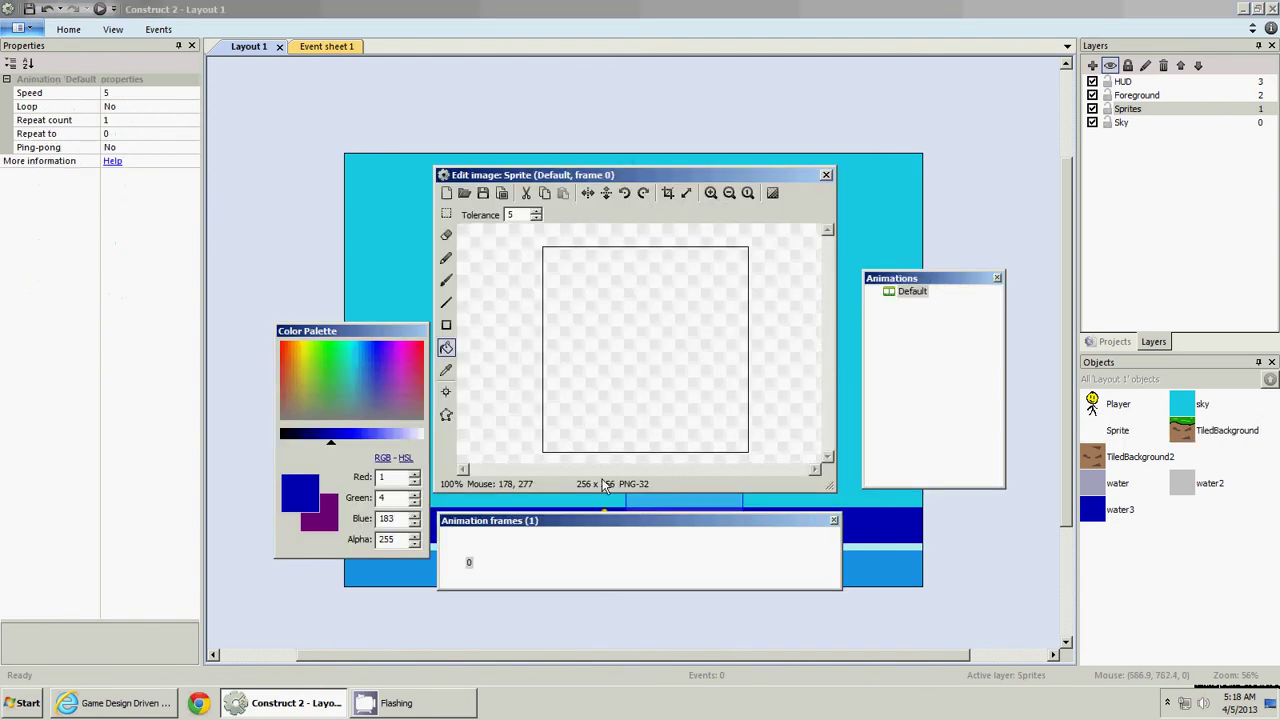
Resize the sprite's blank image canvas to 32 x 32 pixels
click(686, 194)
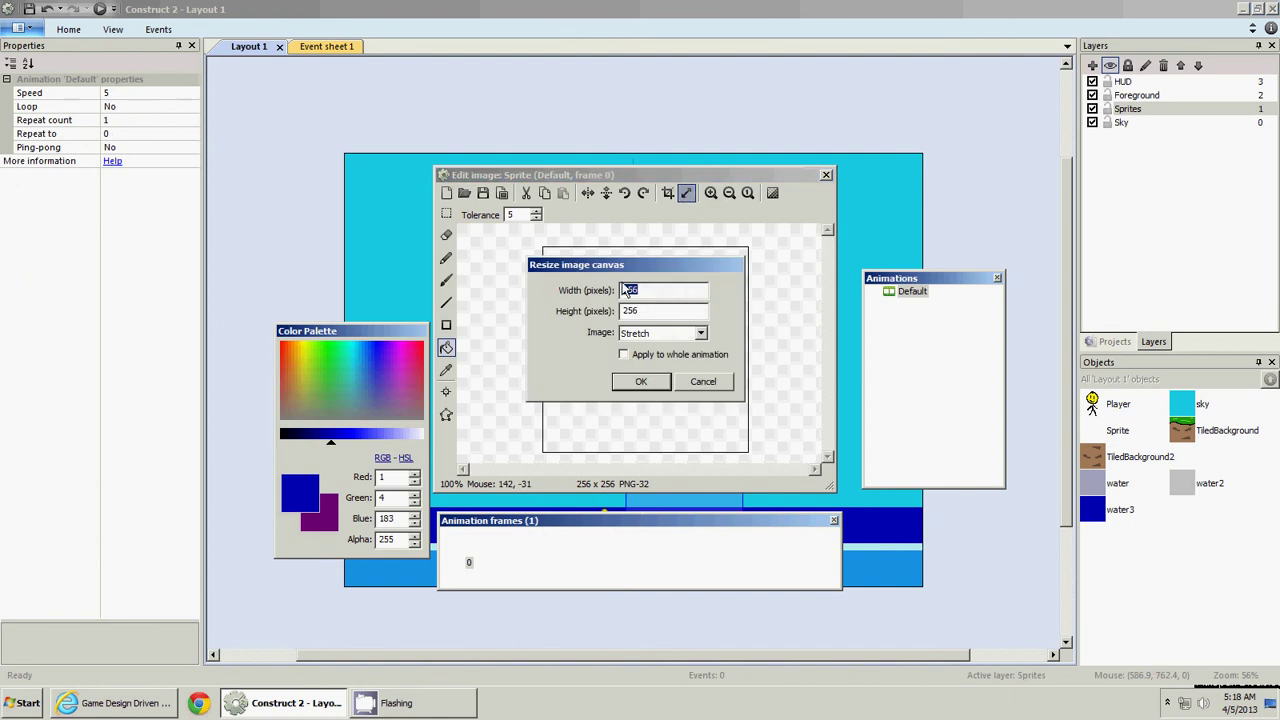
key(BackSpace)
key(Tab)
key(Return)
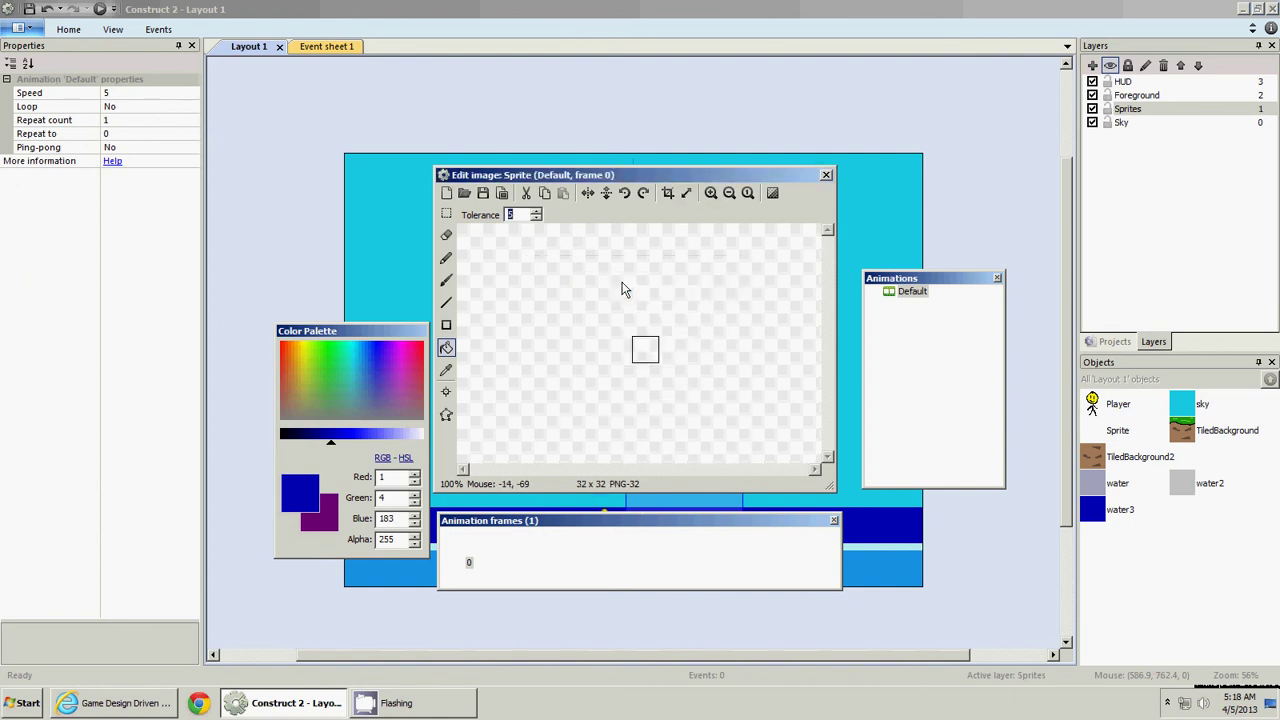
ctrl+scroll(567, 372, up, 3)
ctrl+scroll(567, 372, up, 1)
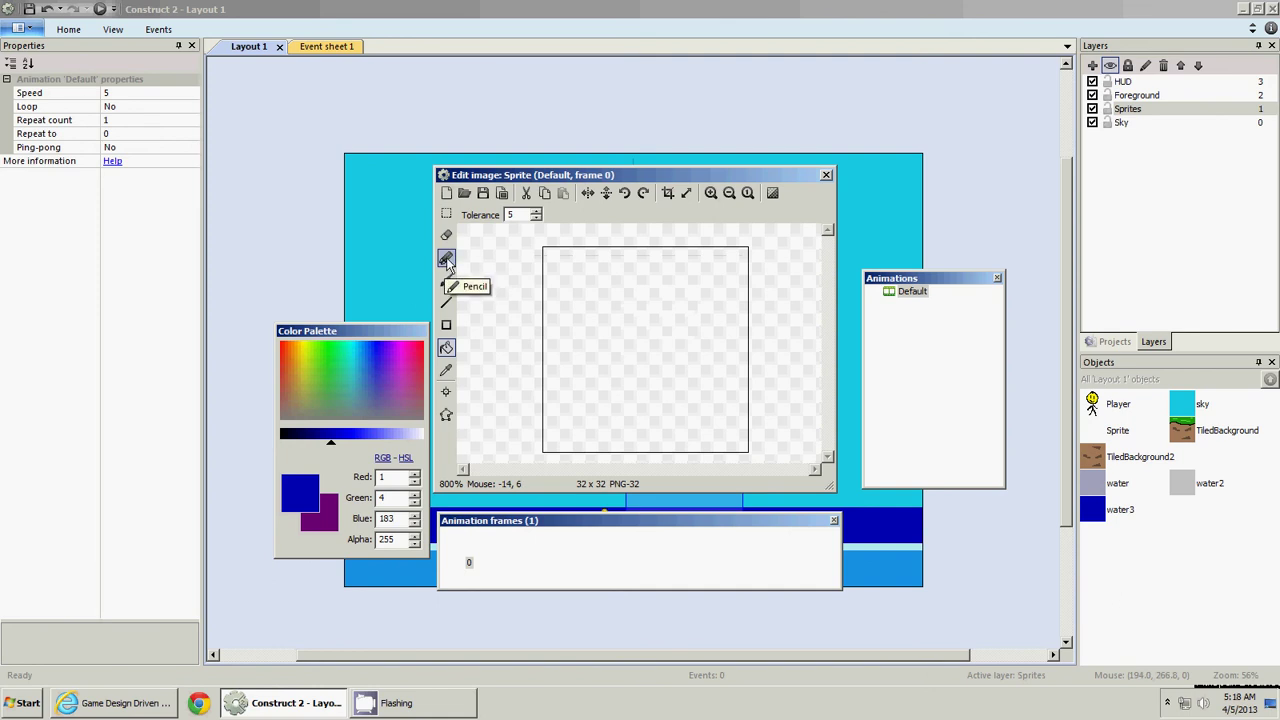
Draw a black pencil outline of the snail's spiral shell, underside, curled head and antenna
click(447, 259)
click(329, 440)
drag(329, 441, 281, 440)
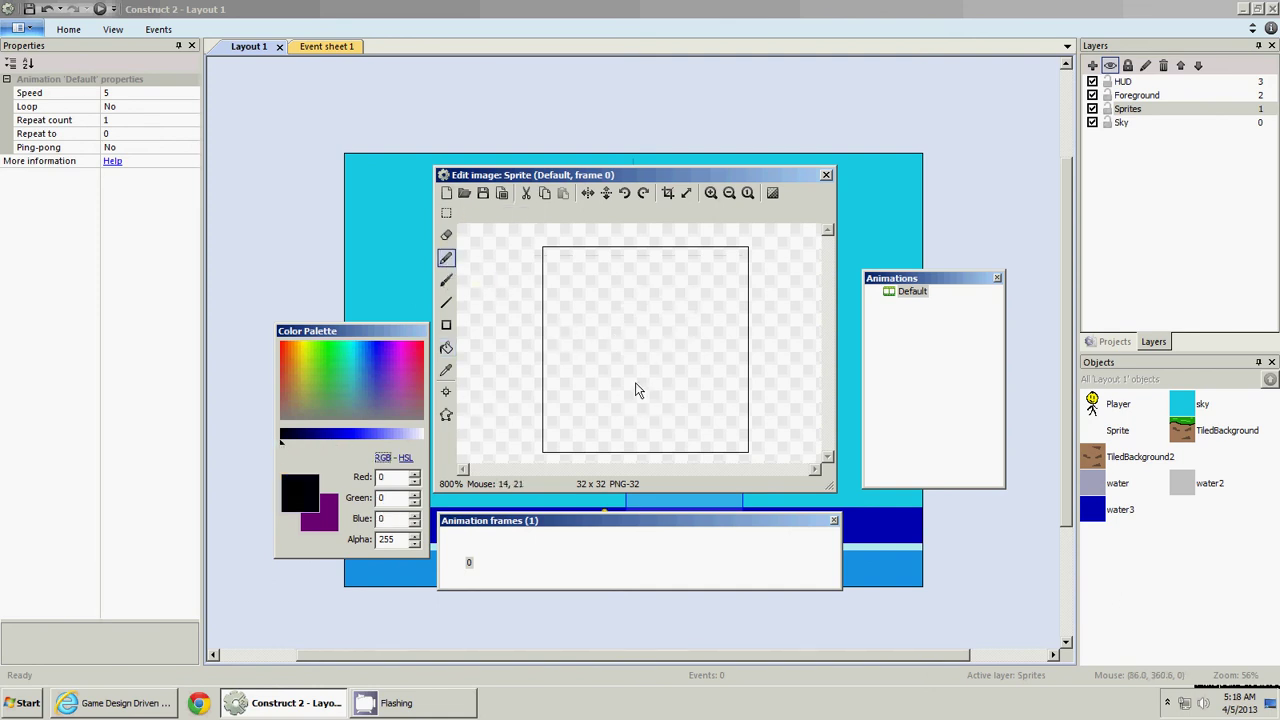
mouse_move(623, 378)
mouse_down()
mouse_move(659, 327)
mouse_move(722, 337)
mouse_move(739, 389)
mouse_move(707, 427)
mouse_move(637, 418)
mouse_move(622, 394)
mouse_move(623, 414)
mouse_move(636, 382)
mouse_move(686, 357)
mouse_move(708, 365)
mouse_move(678, 390)
mouse_up()
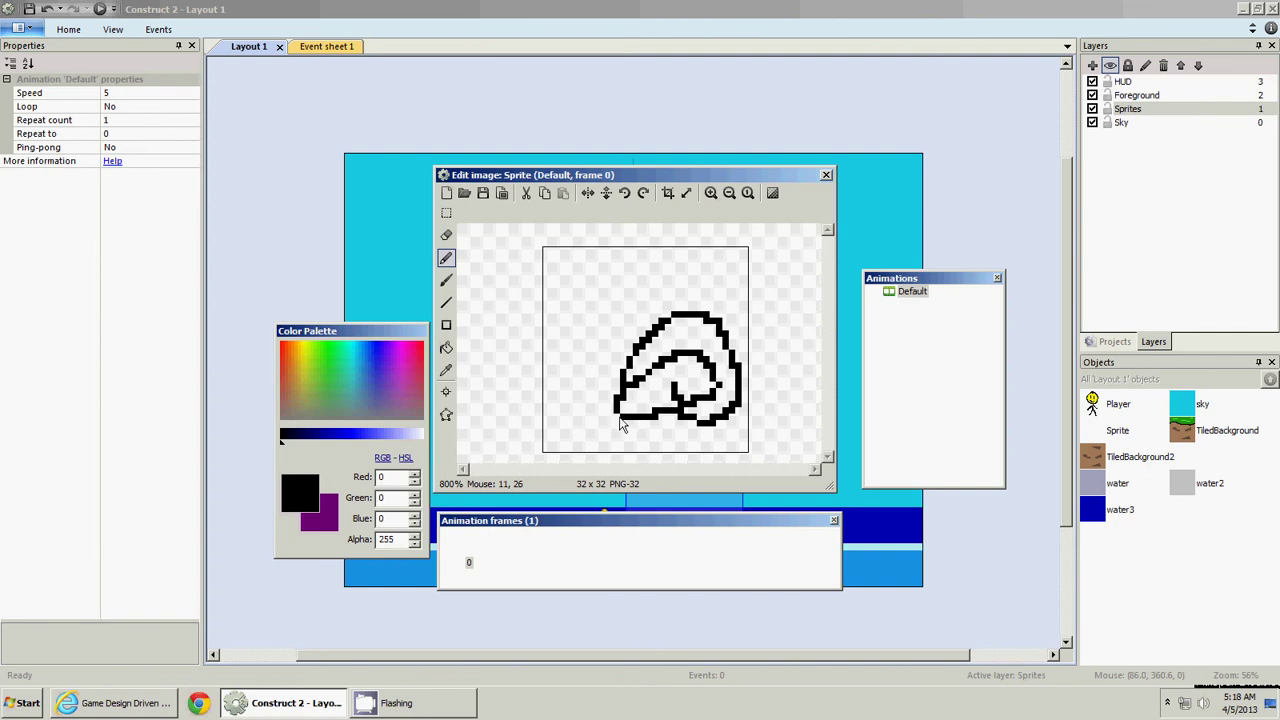
mouse_move(618, 422)
mouse_down()
mouse_move(592, 418)
mouse_move(588, 372)
mouse_move(560, 388)
mouse_move(555, 443)
mouse_move(745, 450)
mouse_move(718, 428)
mouse_up()
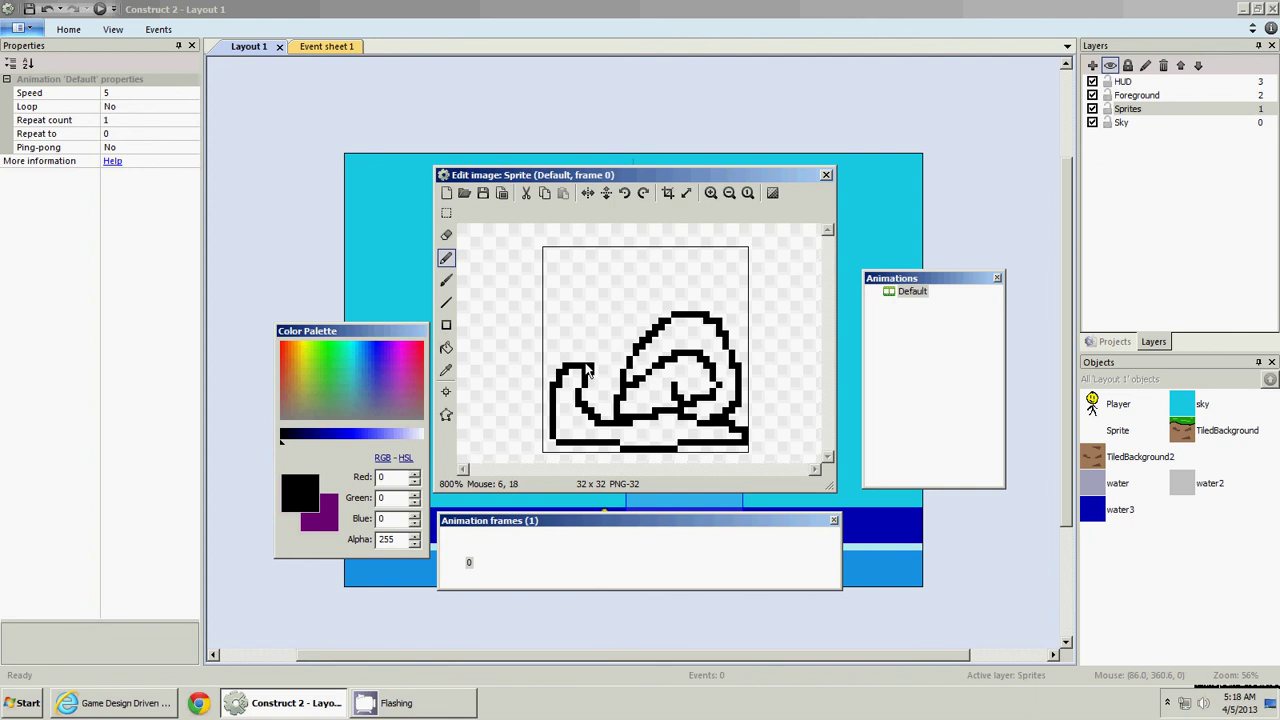
mouse_move(578, 364)
mouse_down()
mouse_move(590, 386)
mouse_move(586, 320)
mouse_move(570, 320)
mouse_up()
drag(594, 376, 611, 346)
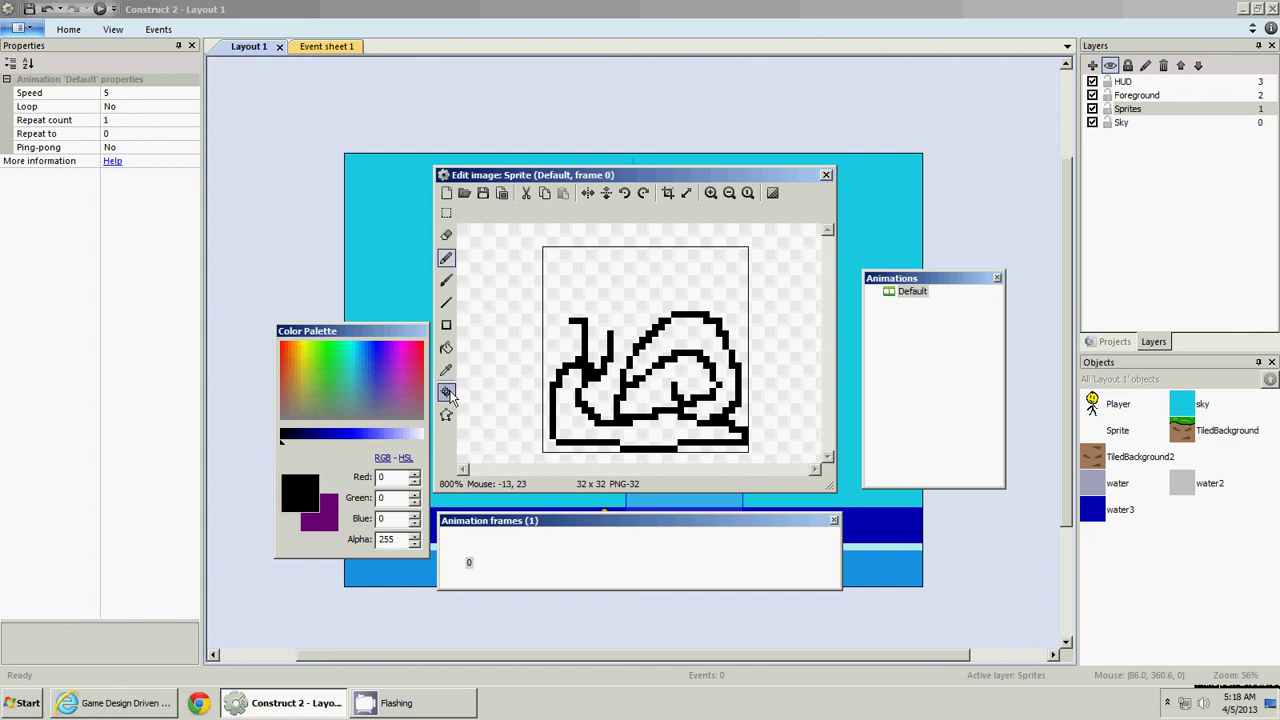
Fill the snail's shell with a dull brown
click(446, 347)
click(296, 368)
click(298, 400)
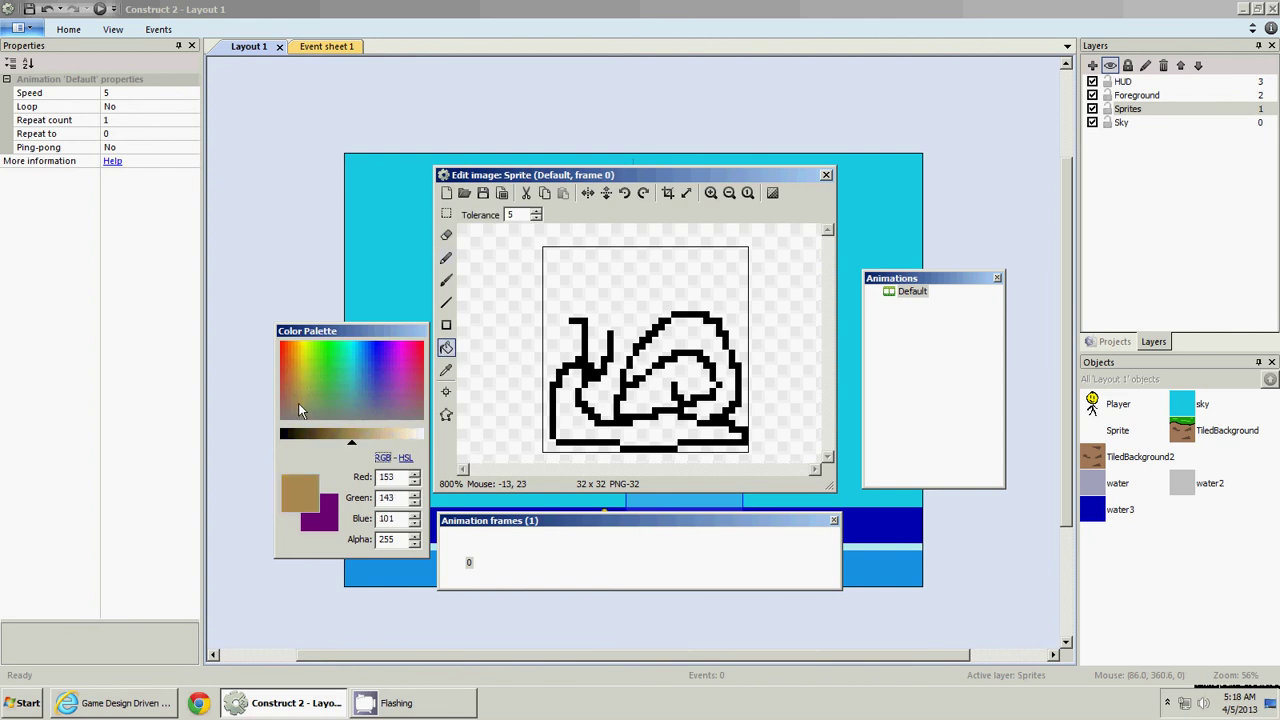
drag(336, 430, 327, 434)
click(681, 337)
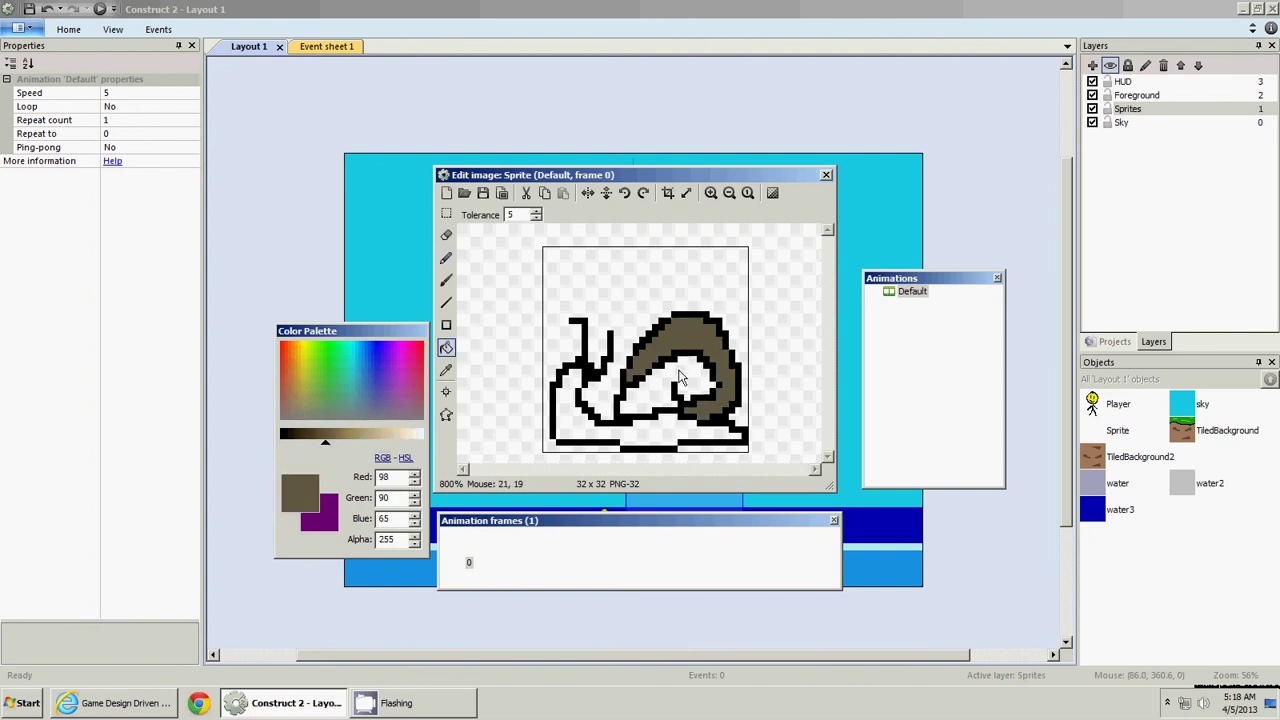
click(681, 374)
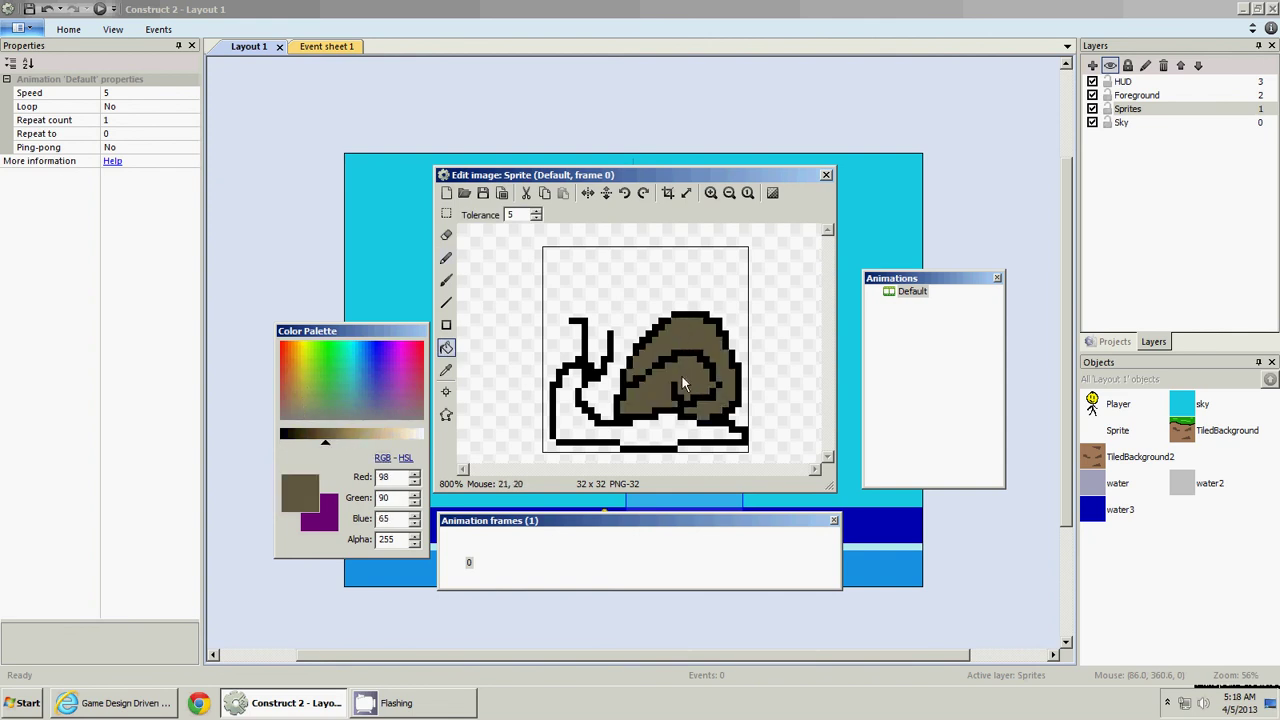
Pencil light tan highlights on the shell's upper edge and dark brown shading inside the spiral
click(372, 440)
click(446, 257)
mouse_move(645, 345)
mouse_down()
mouse_move(675, 322)
mouse_move(715, 338)
mouse_move(677, 321)
mouse_move(655, 352)
mouse_up()
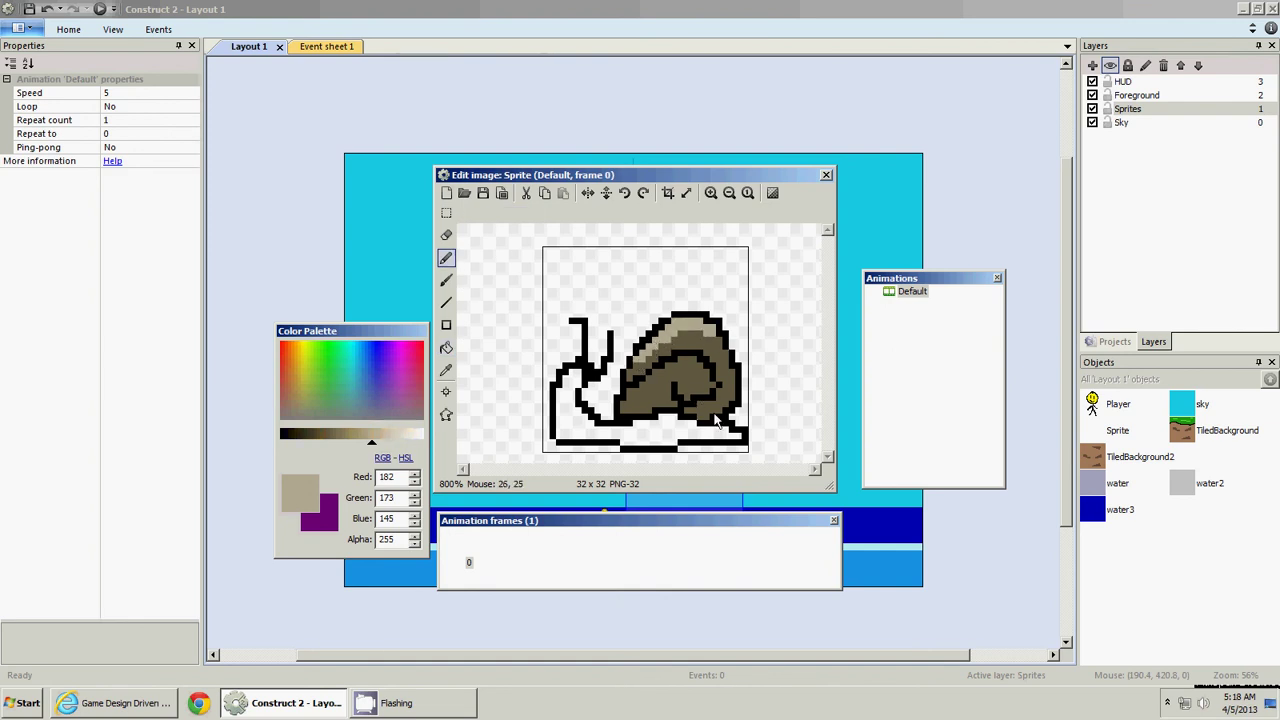
alt+click(689, 384)
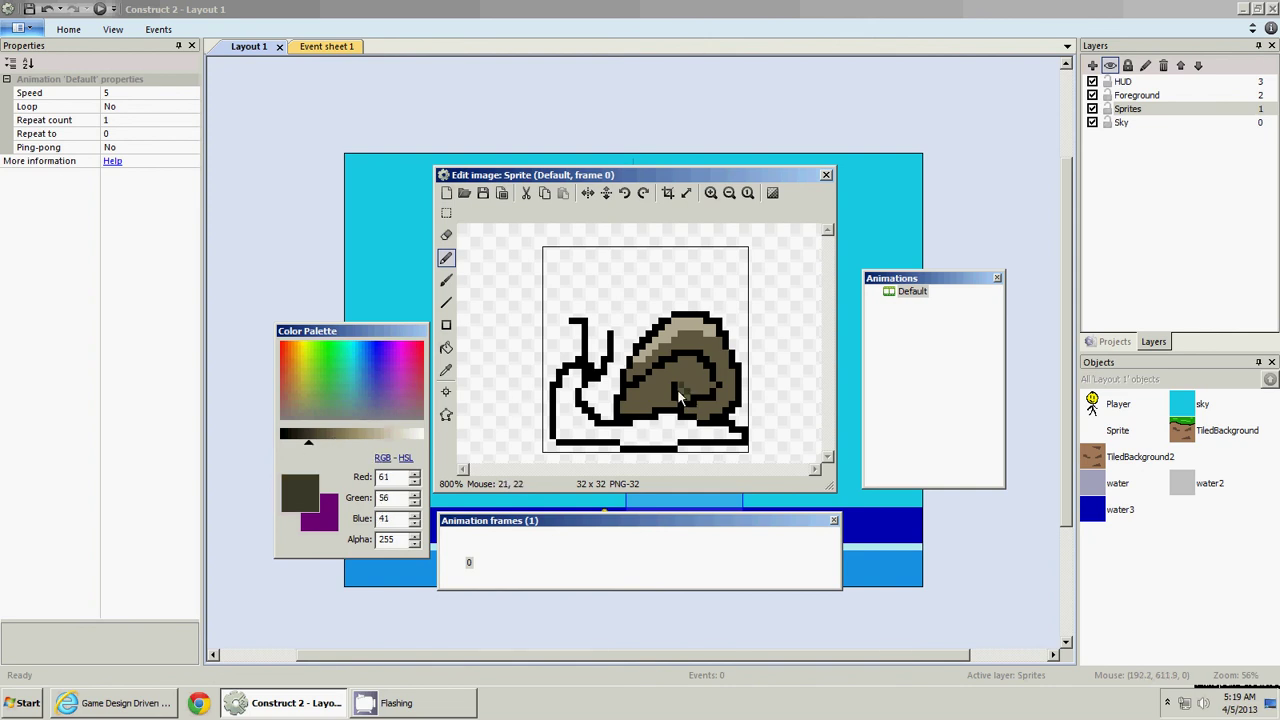
drag(686, 401, 706, 395)
drag(628, 418, 675, 413)
Fill the snail's lower body with bright blue
alt+click(670, 420)
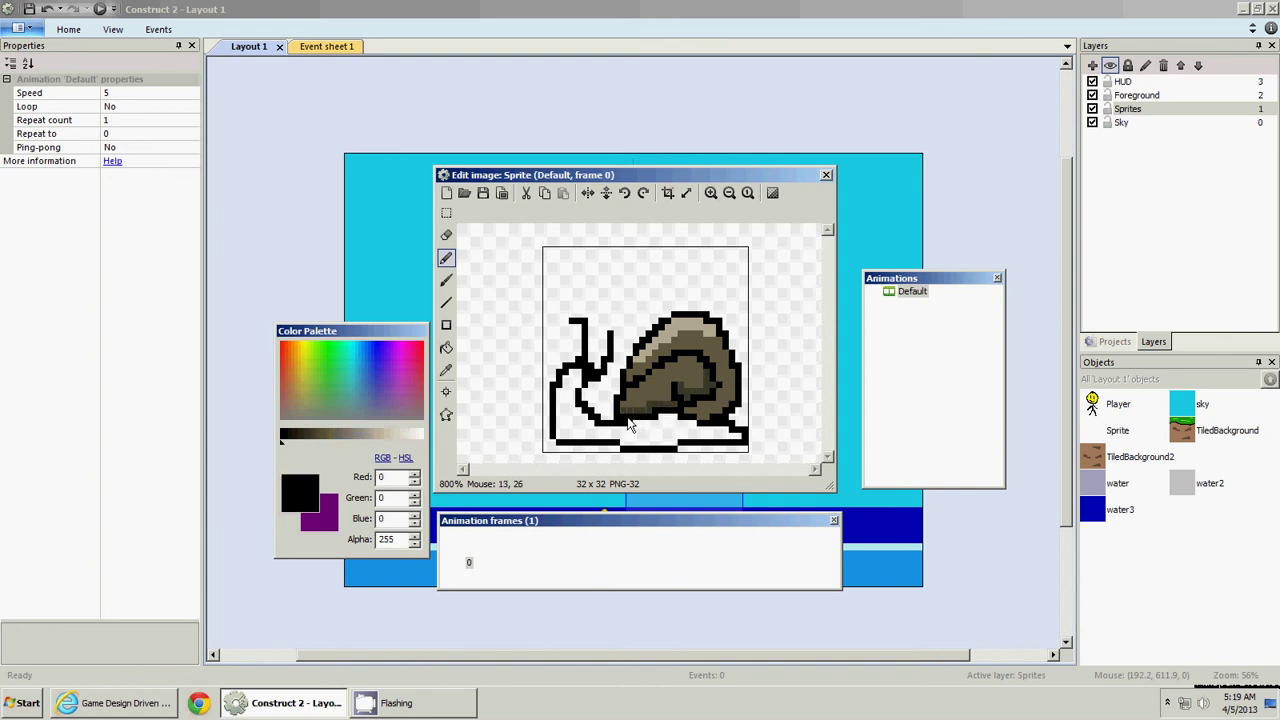
drag(366, 376, 374, 353)
click(446, 347)
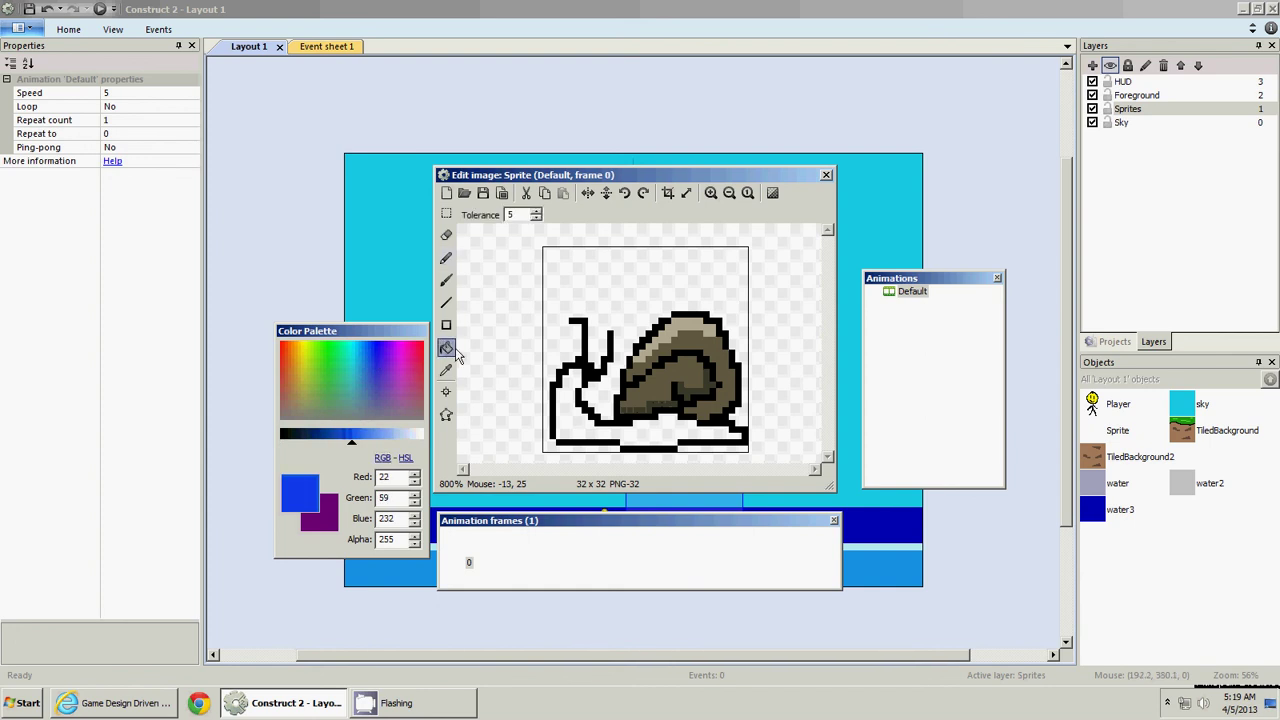
click(570, 405)
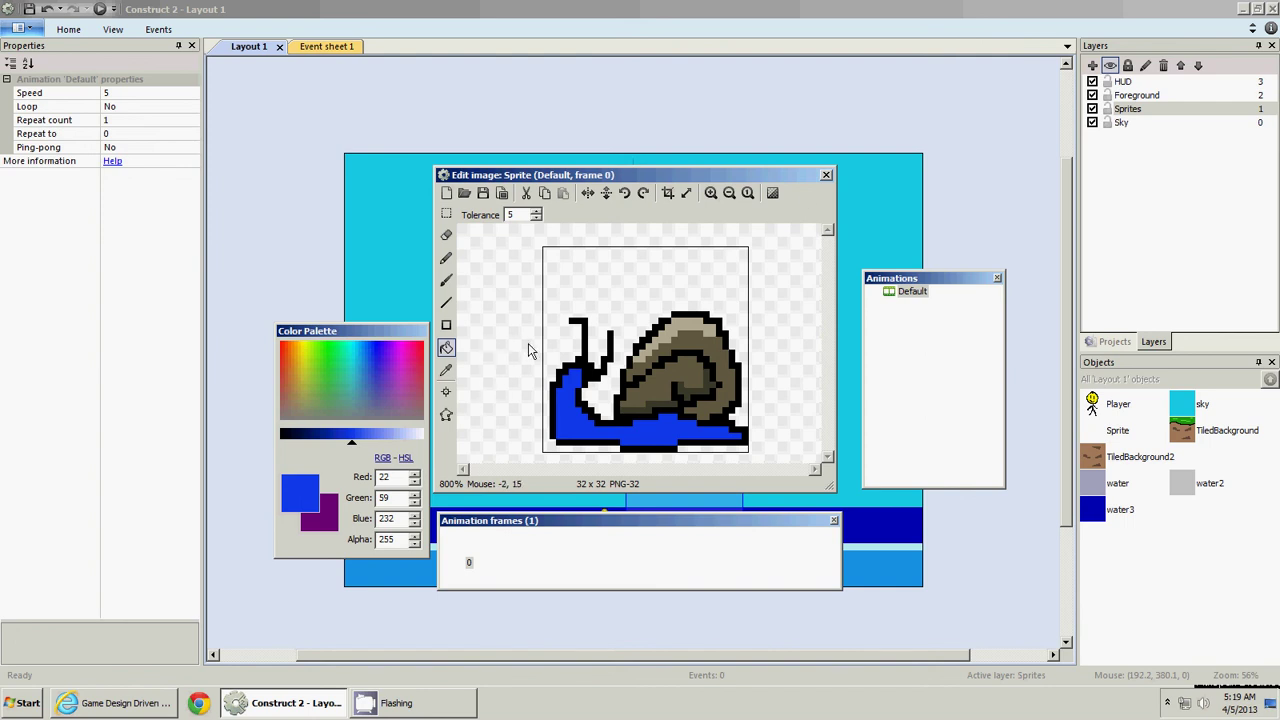
Drag the collision polygon's top points down and its bottom points to the snail's base
click(447, 416)
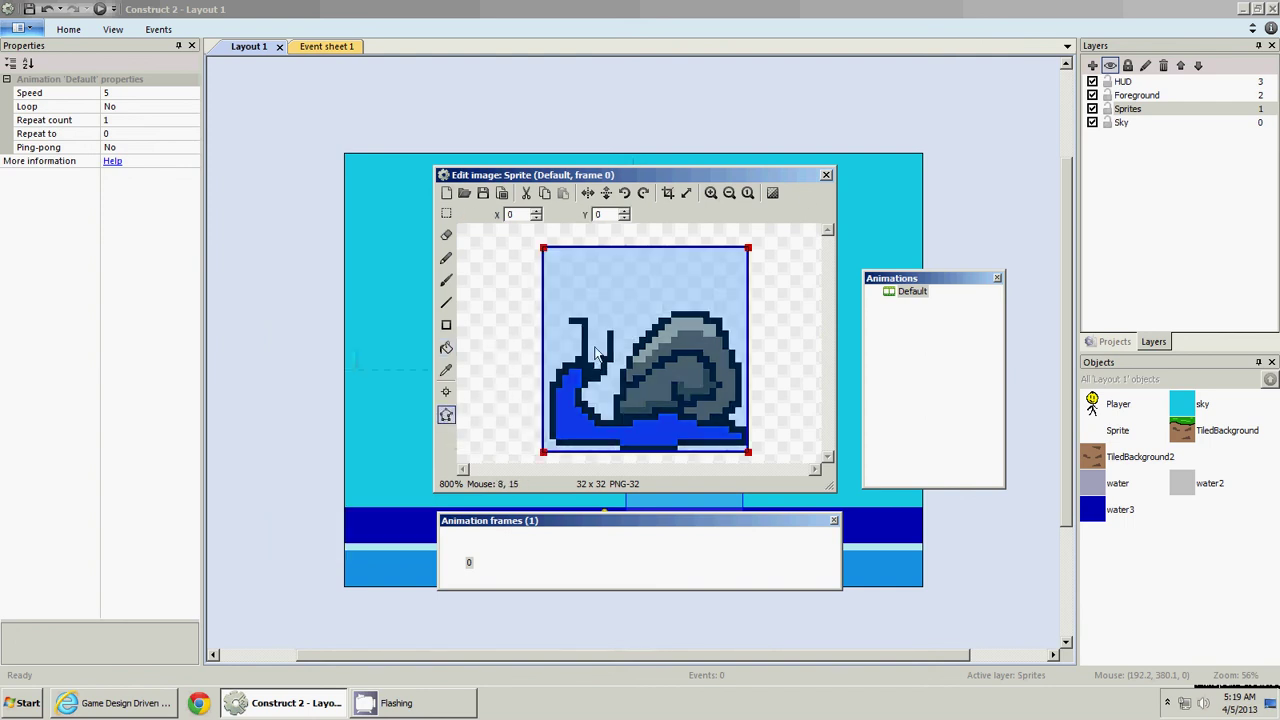
drag(544, 249, 544, 314)
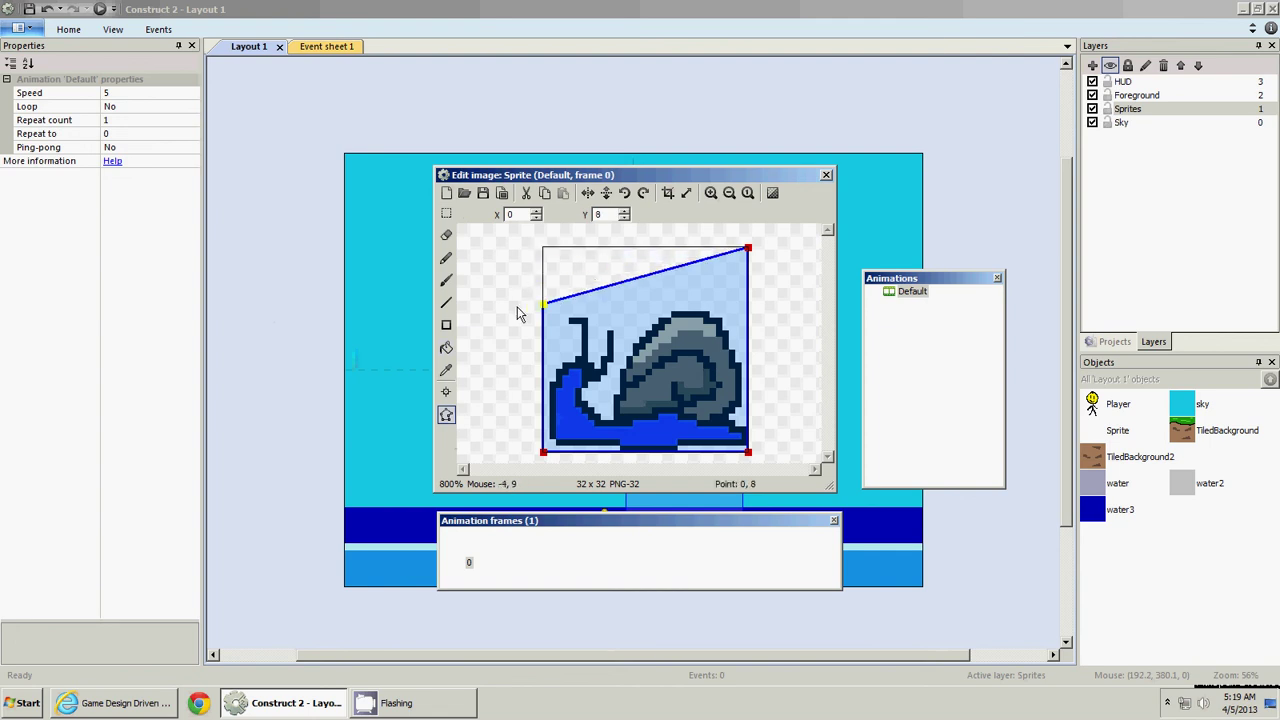
drag(749, 250, 775, 315)
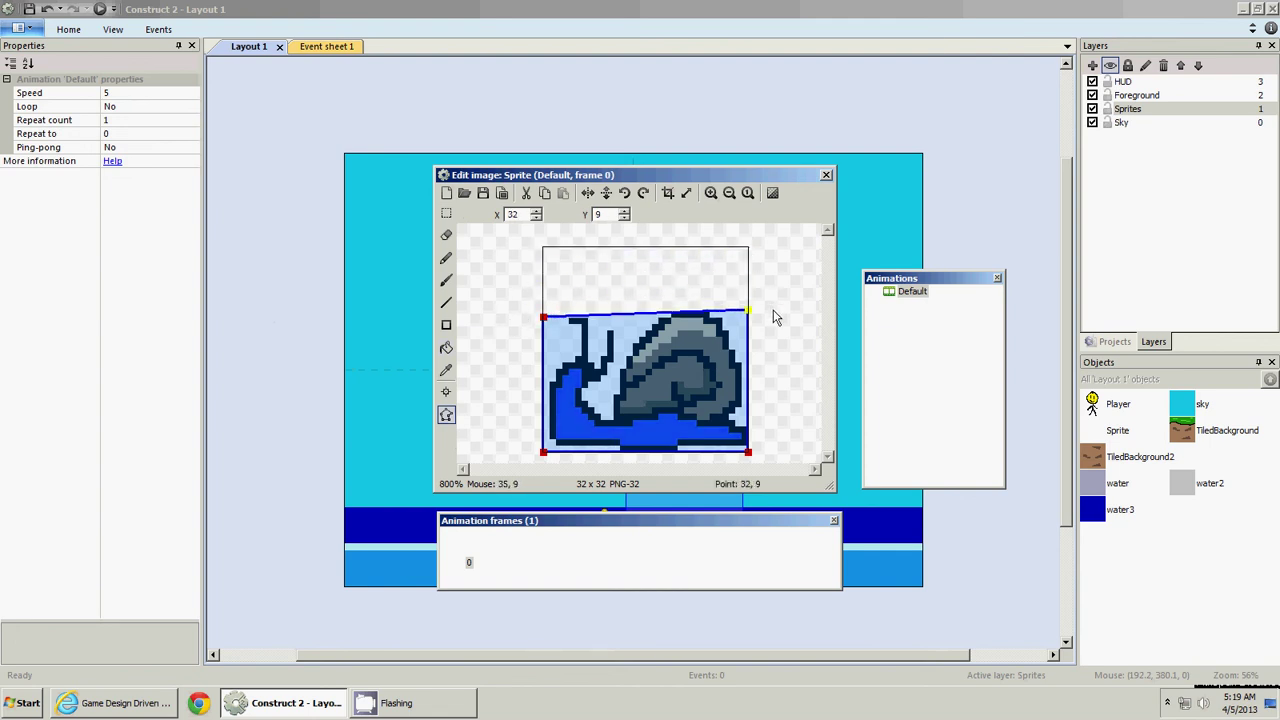
click(544, 316)
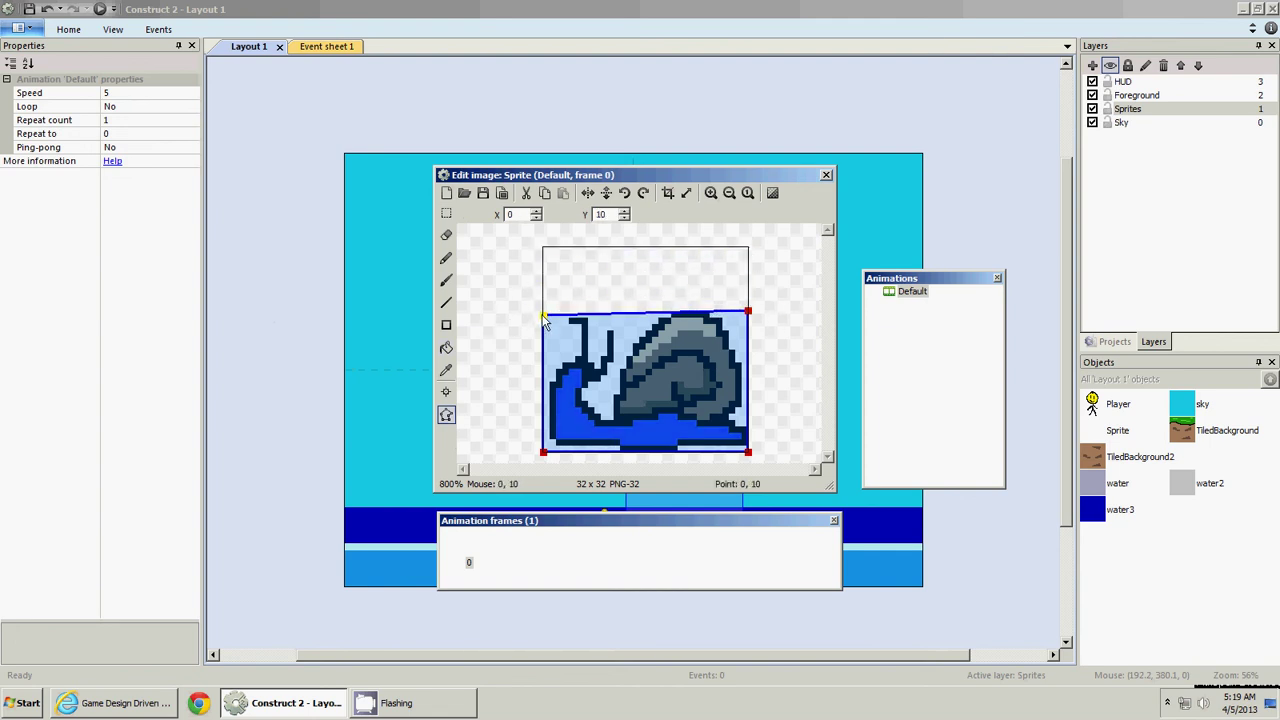
drag(543, 452, 547, 451)
drag(749, 452, 750, 456)
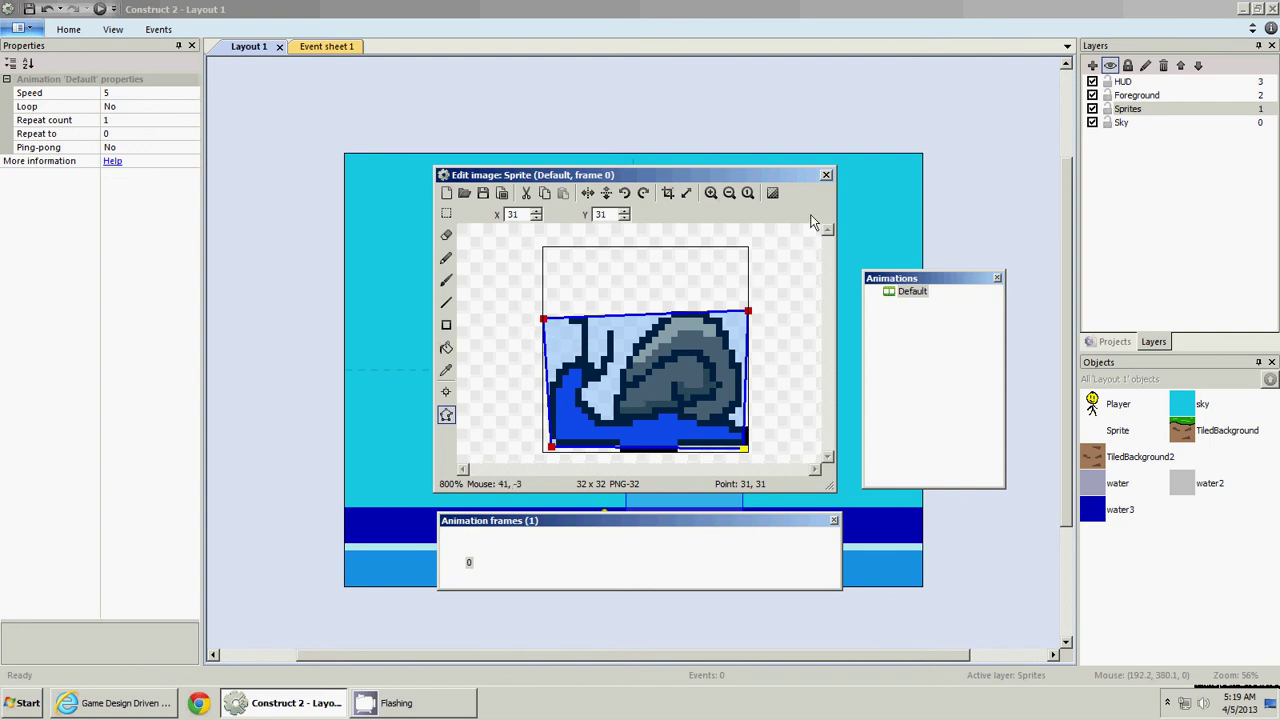
Reopen the snail's image and fill its blue body yellow
click(826, 176)
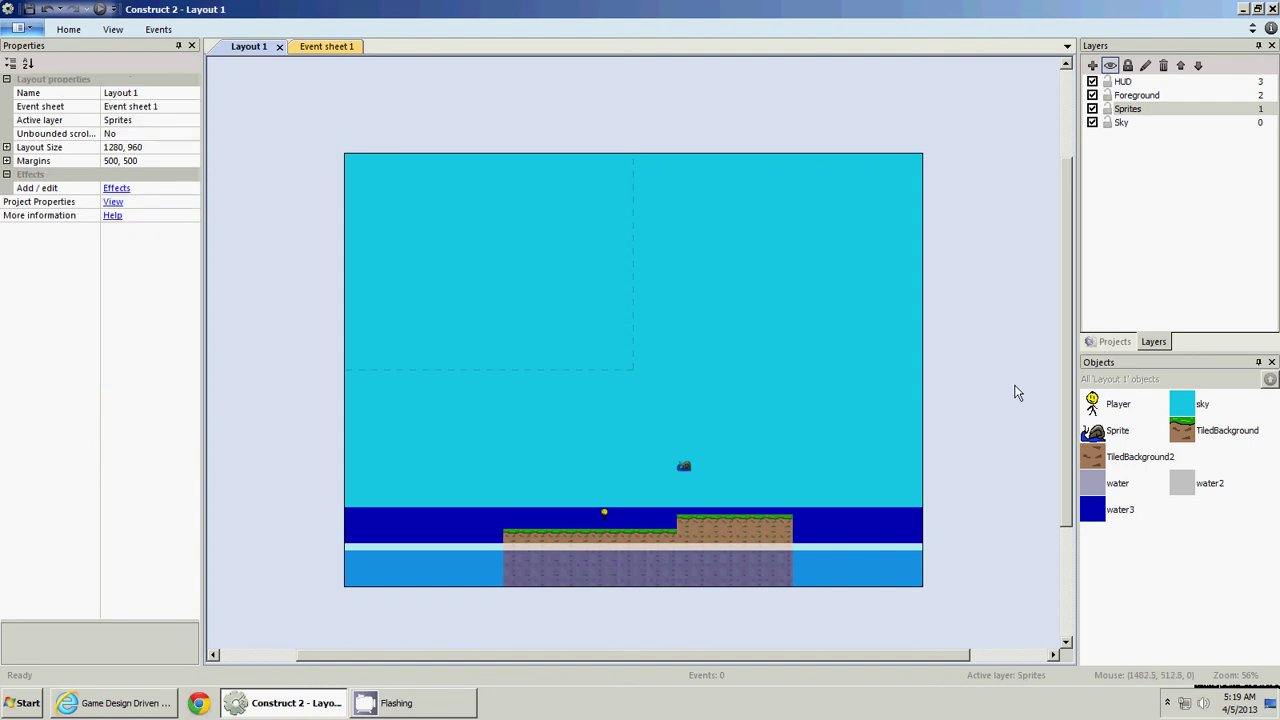
double_click(686, 468)
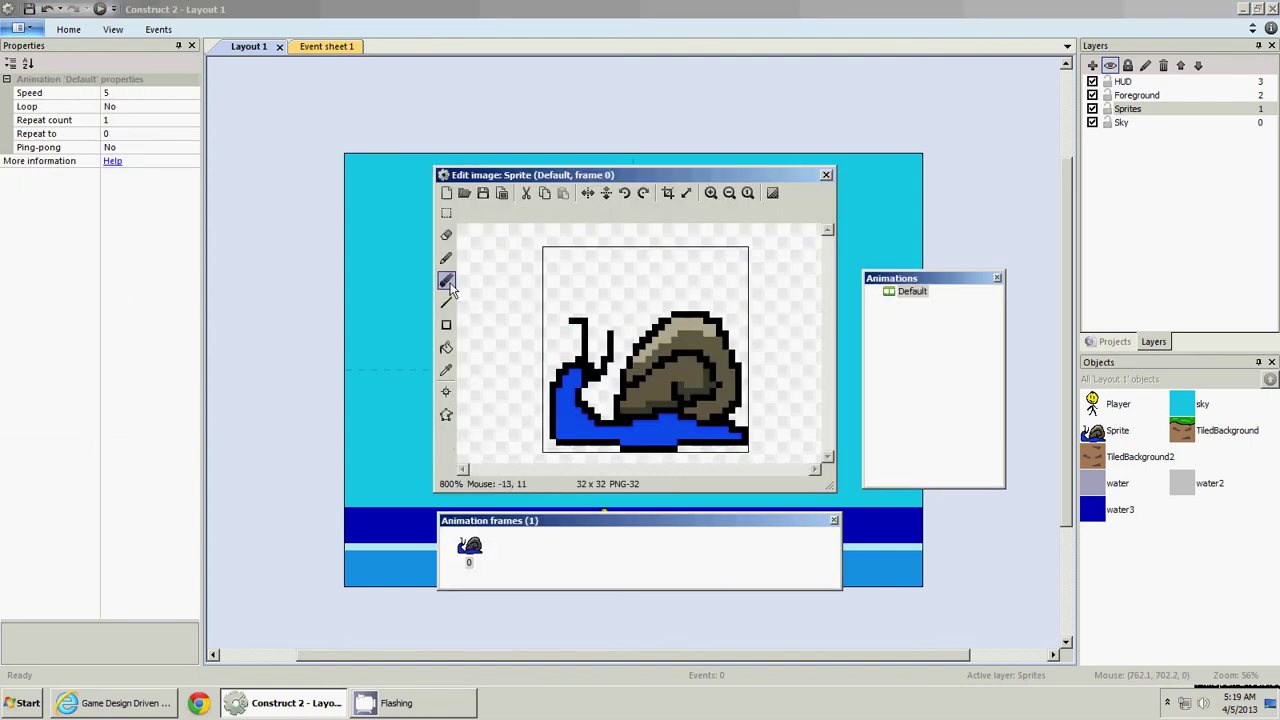
click(446, 348)
click(324, 348)
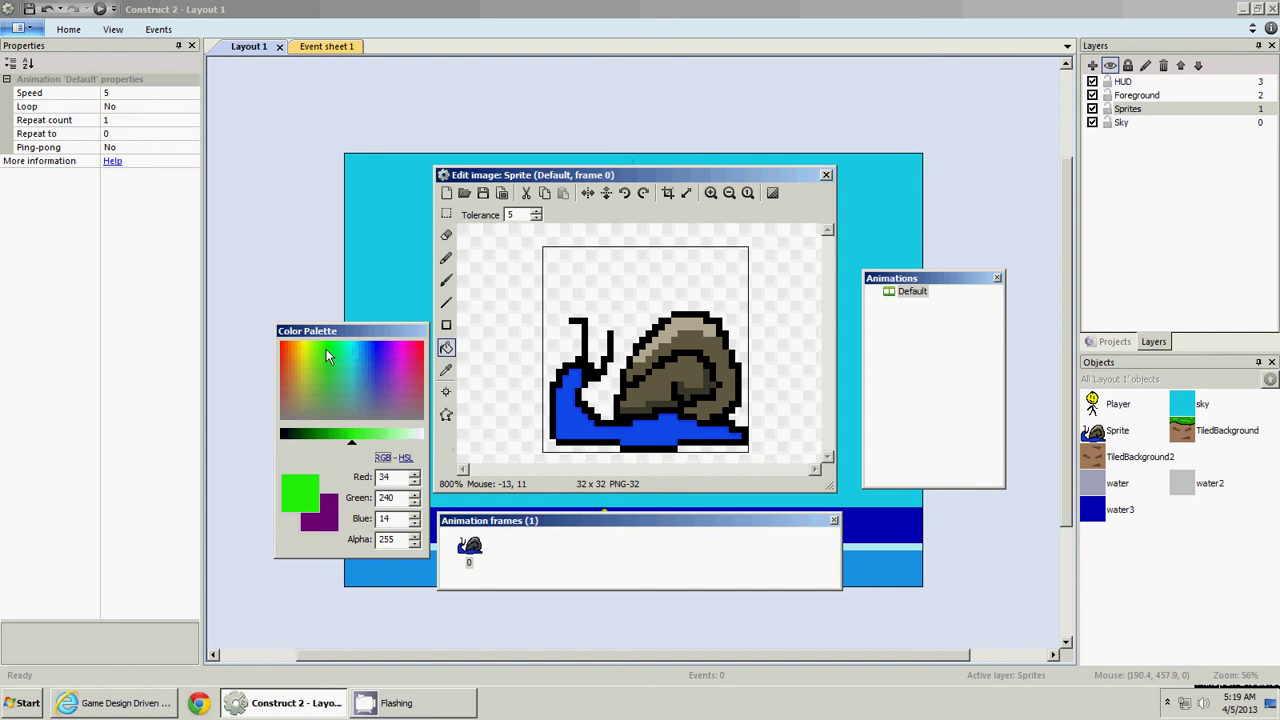
click(309, 353)
click(600, 432)
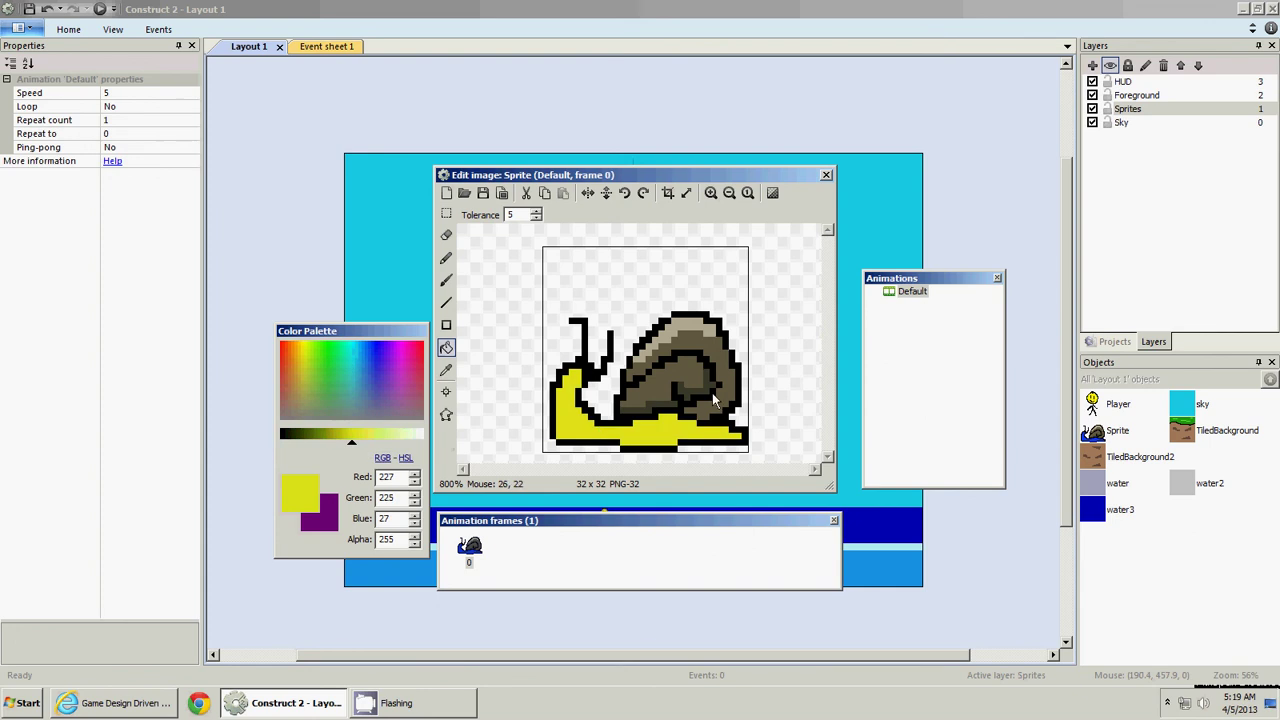
Refill the snail's body red, undoing an accidental shell fill, and close the editor
click(826, 176)
double_click(685, 466)
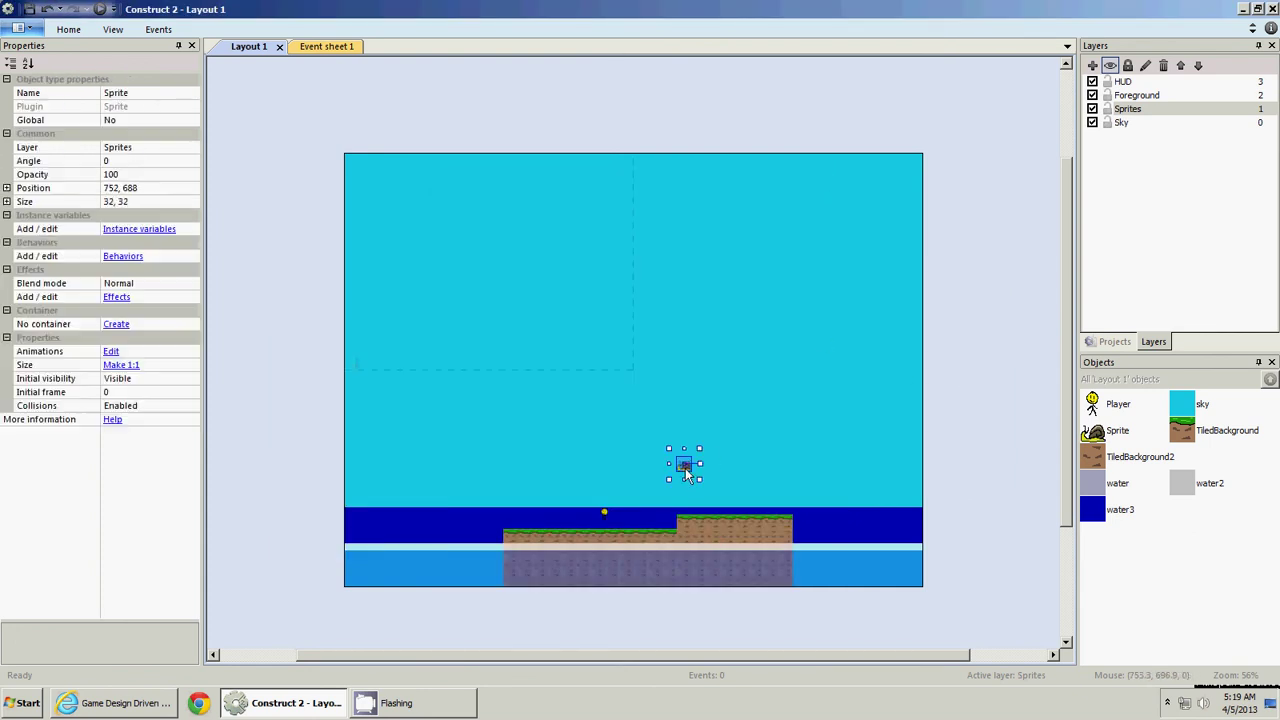
click(281, 354)
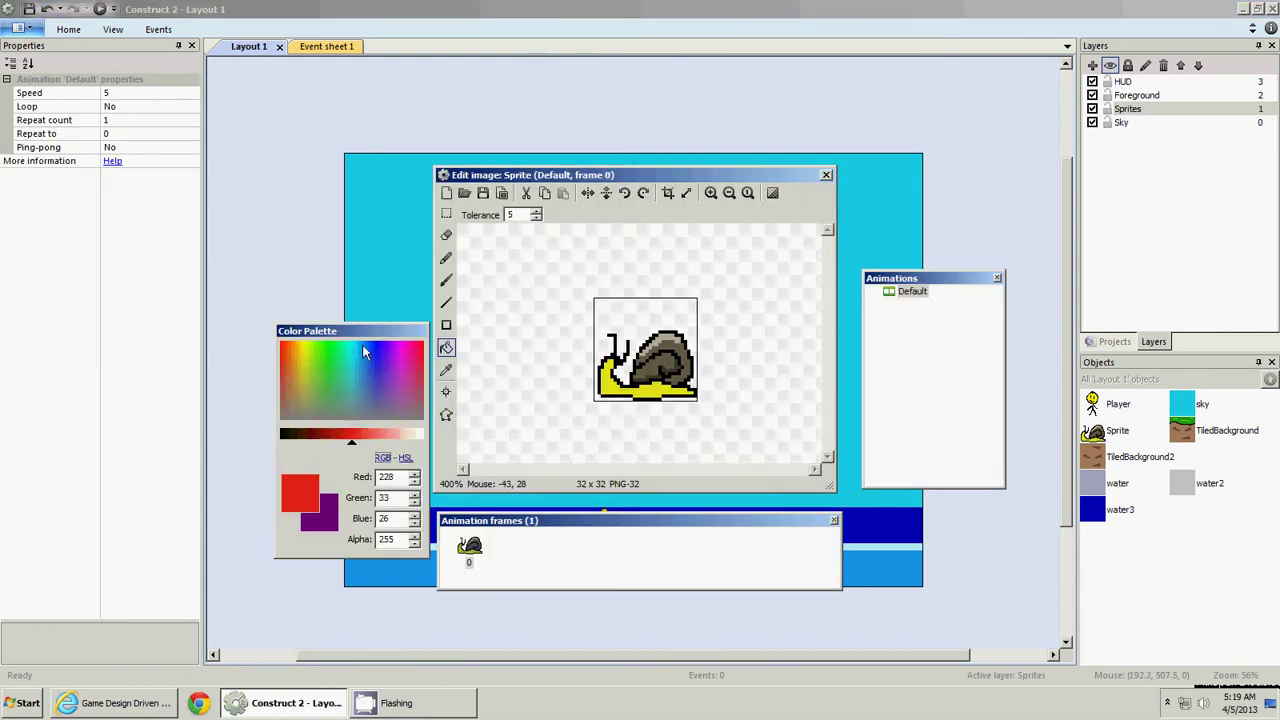
click(655, 365)
key(ctrl+z)
click(612, 384)
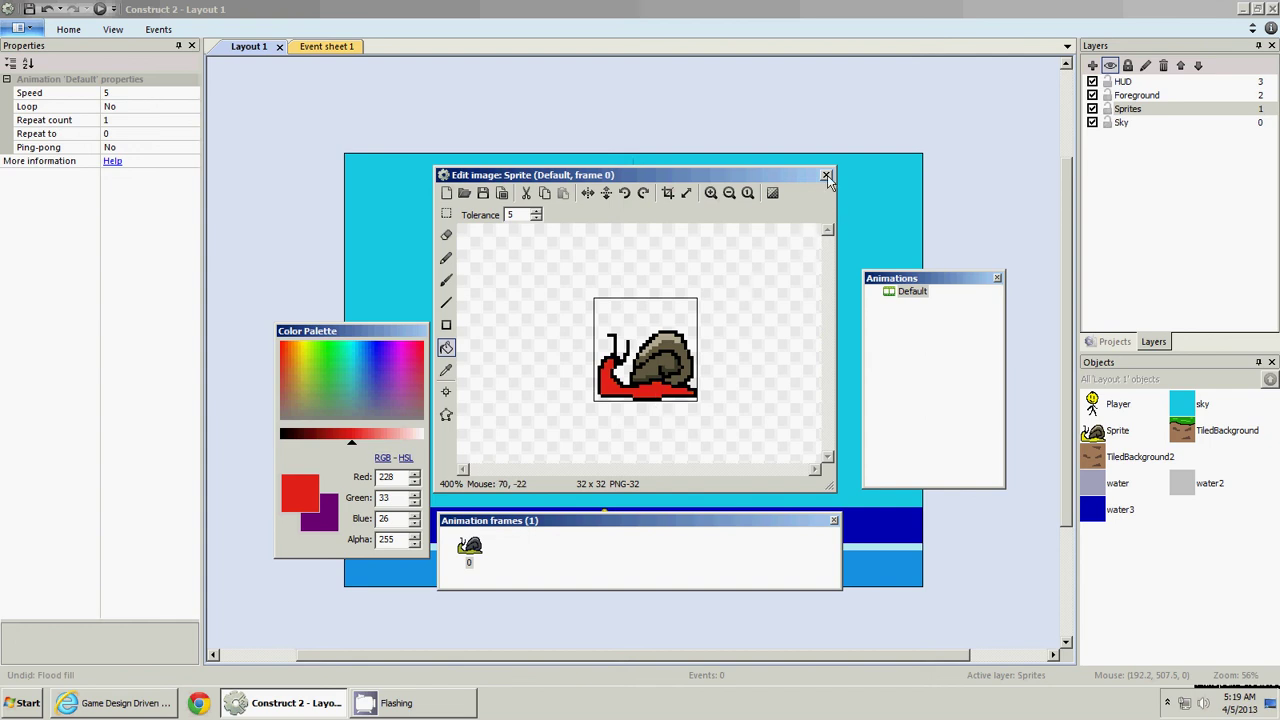
click(826, 175)
Move the snail onto the raised grassy platform and add the Platform behavior
drag(679, 475, 716, 498)
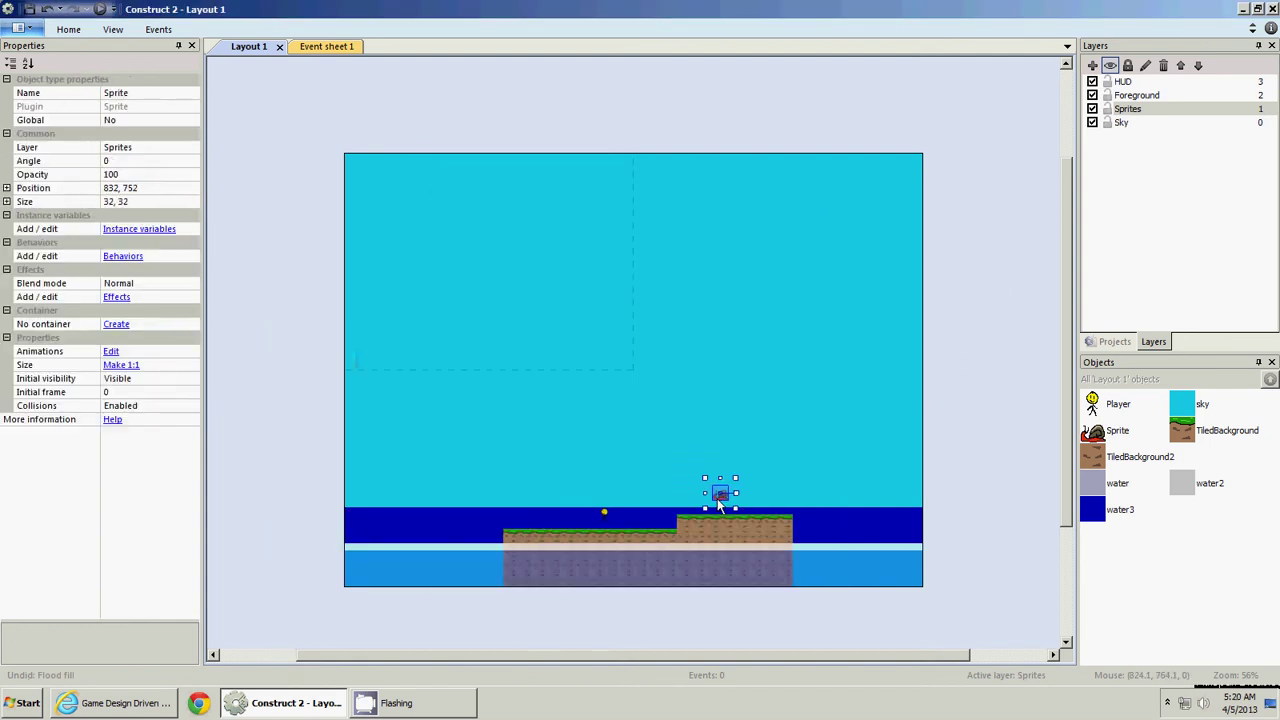
click(123, 256)
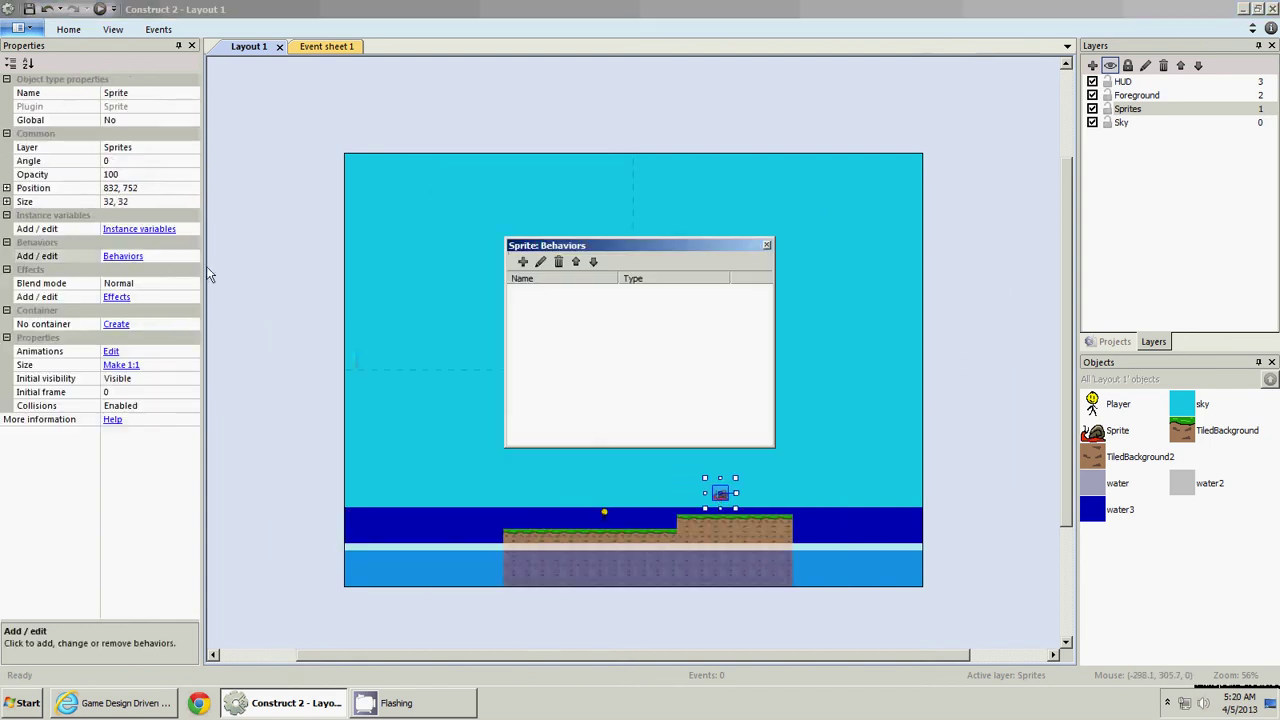
click(524, 261)
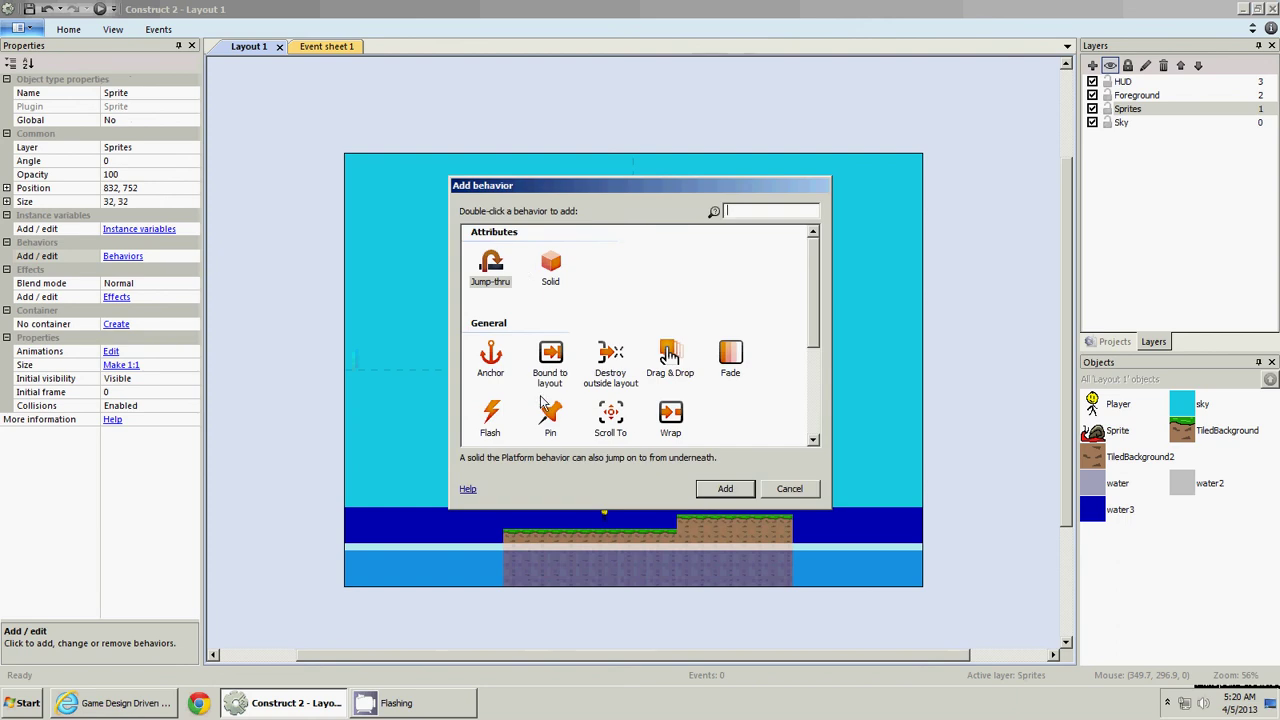
click(736, 387)
scroll(660, 385, down, 3)
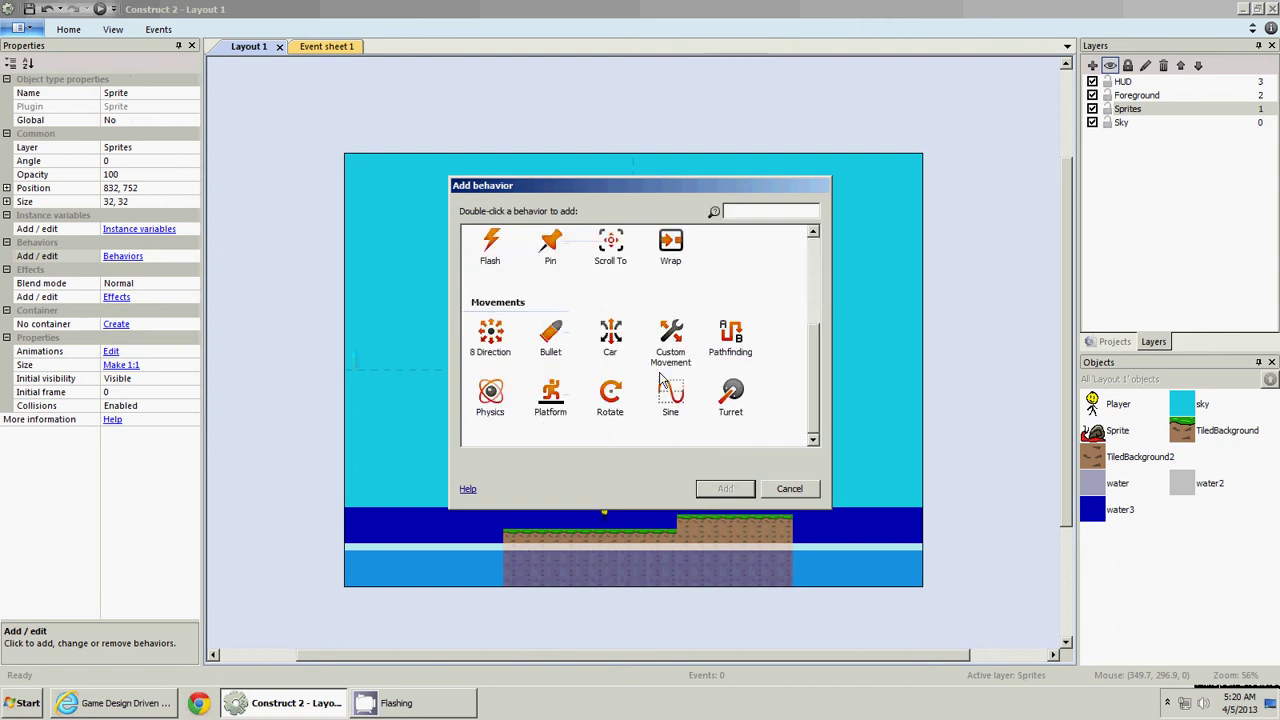
double_click(556, 394)
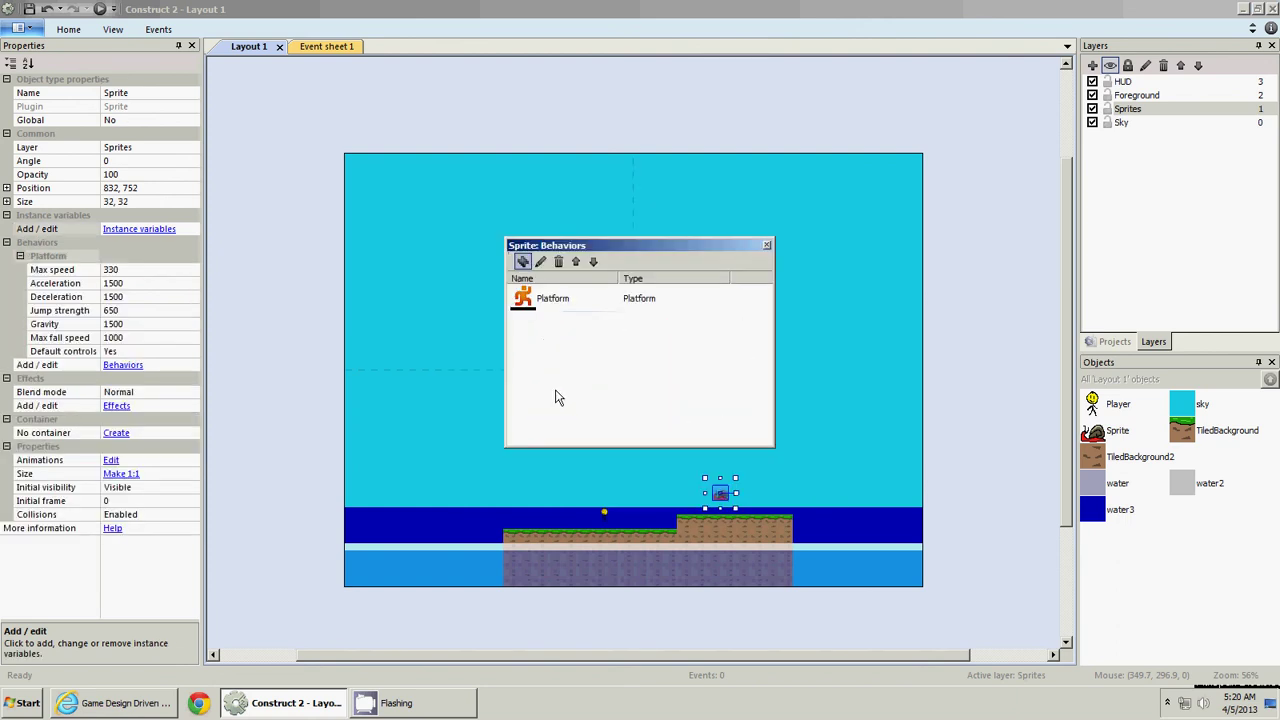
click(767, 245)
Set the snail's Platform Default controls property to No
click(978, 410)
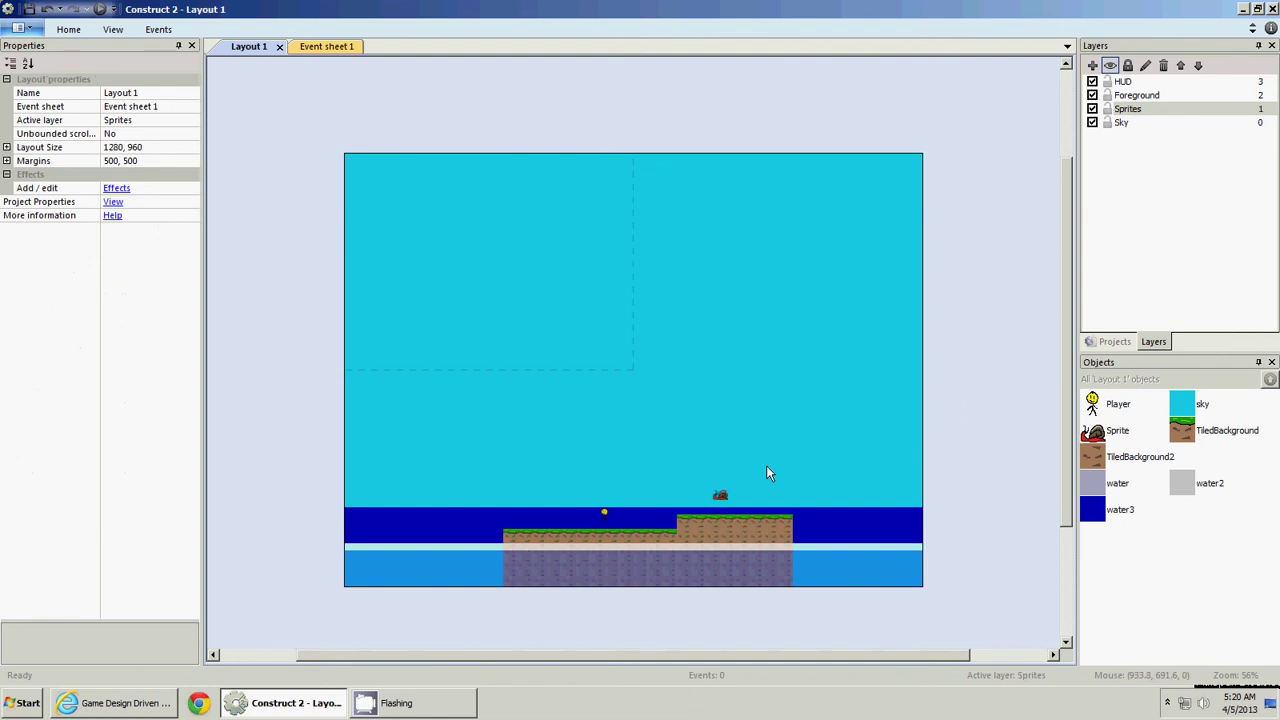
click(721, 497)
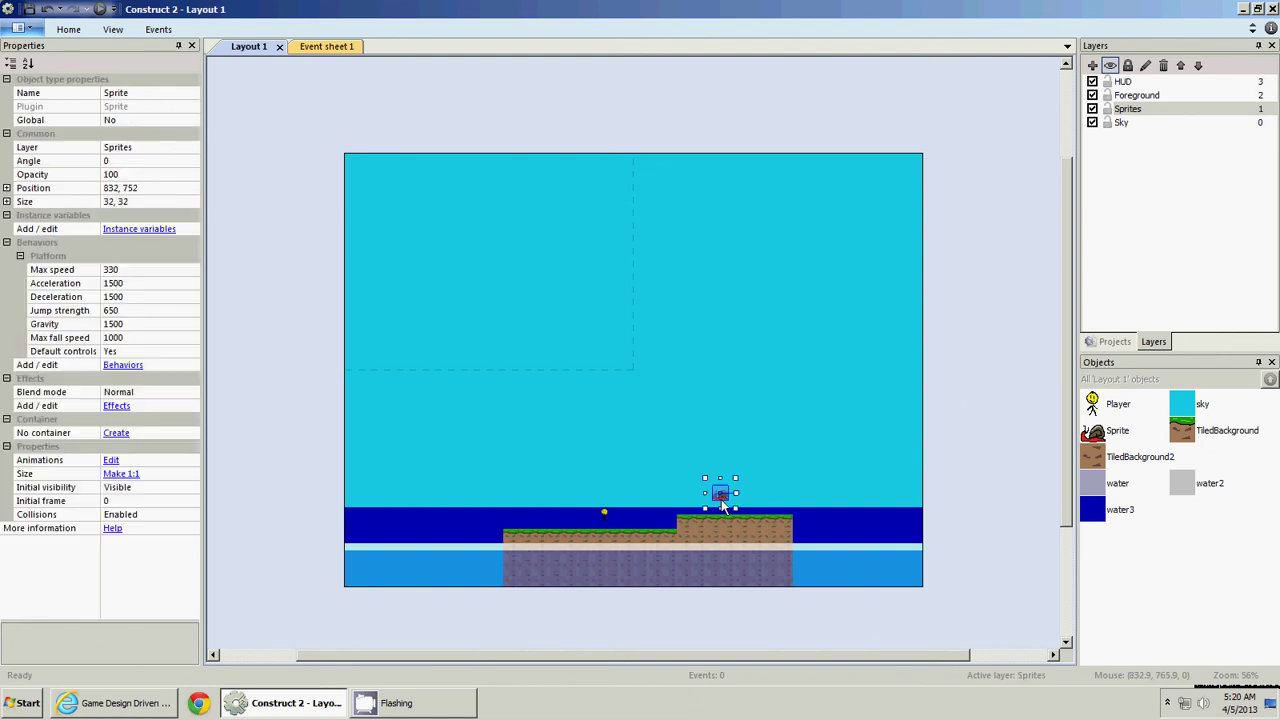
click(195, 353)
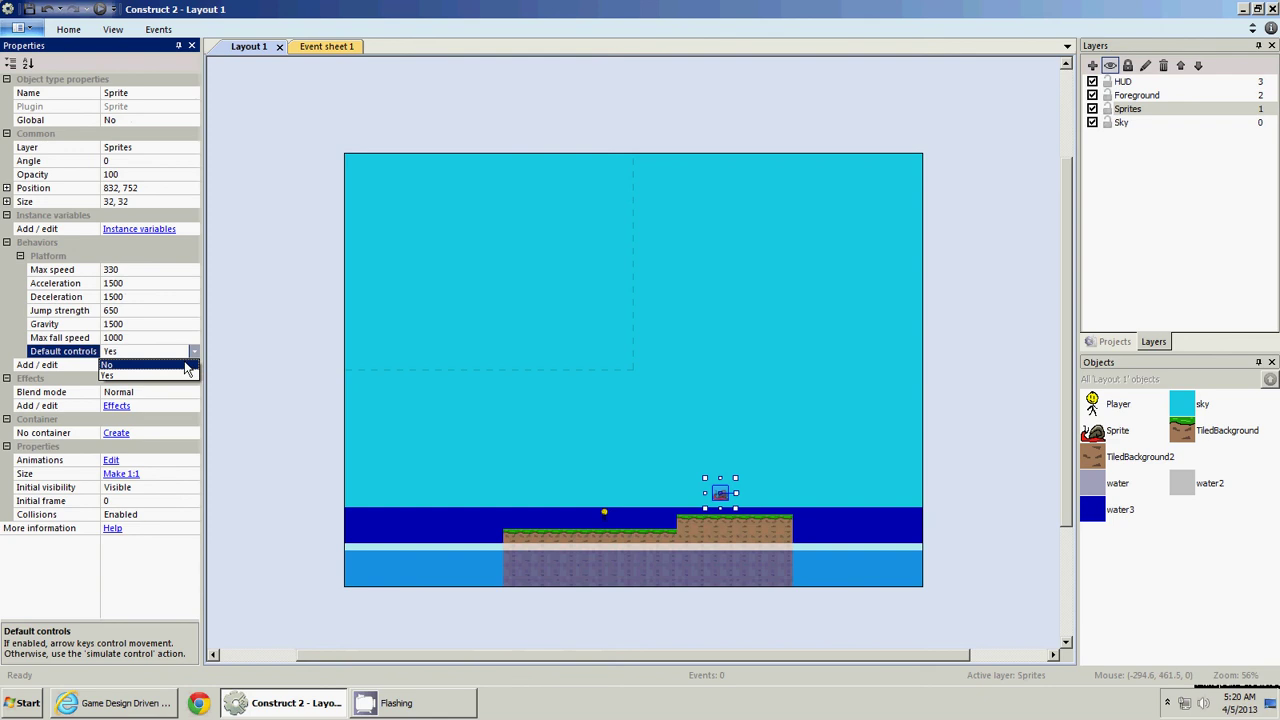
click(185, 365)
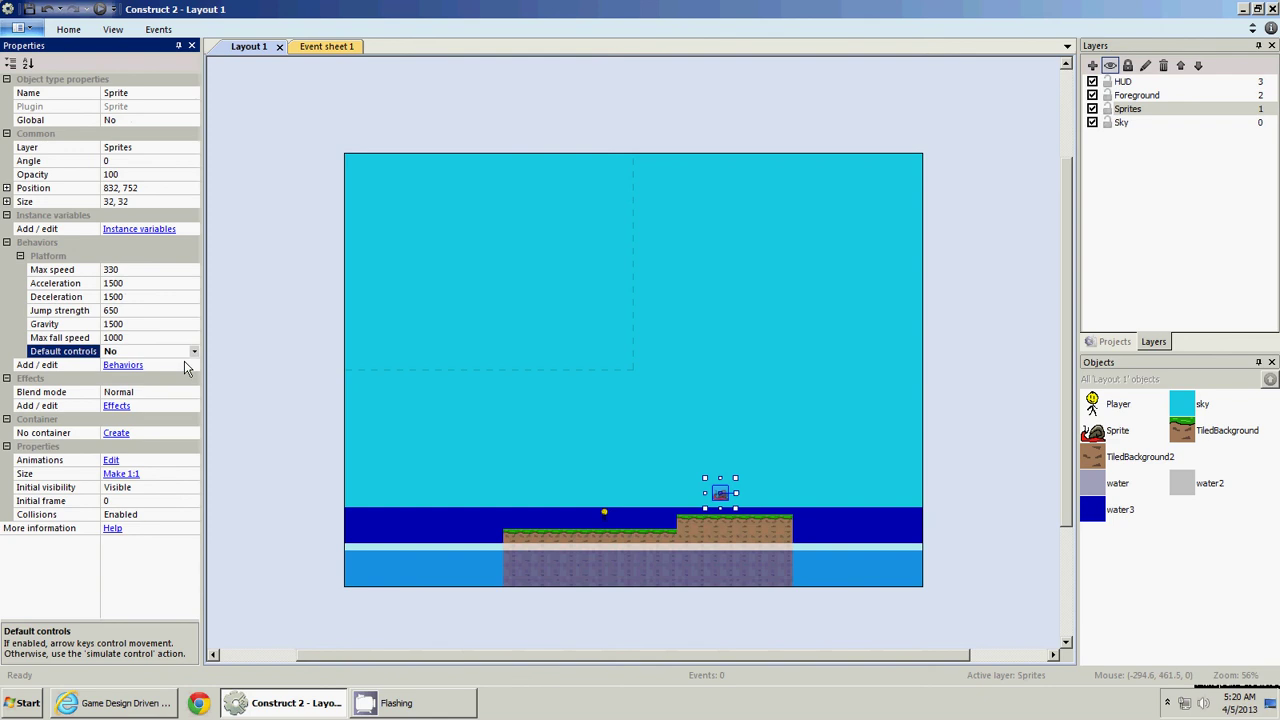
click(254, 346)
Preview the layout, walk and jump the player onto the platform, then close the preview
click(321, 47)
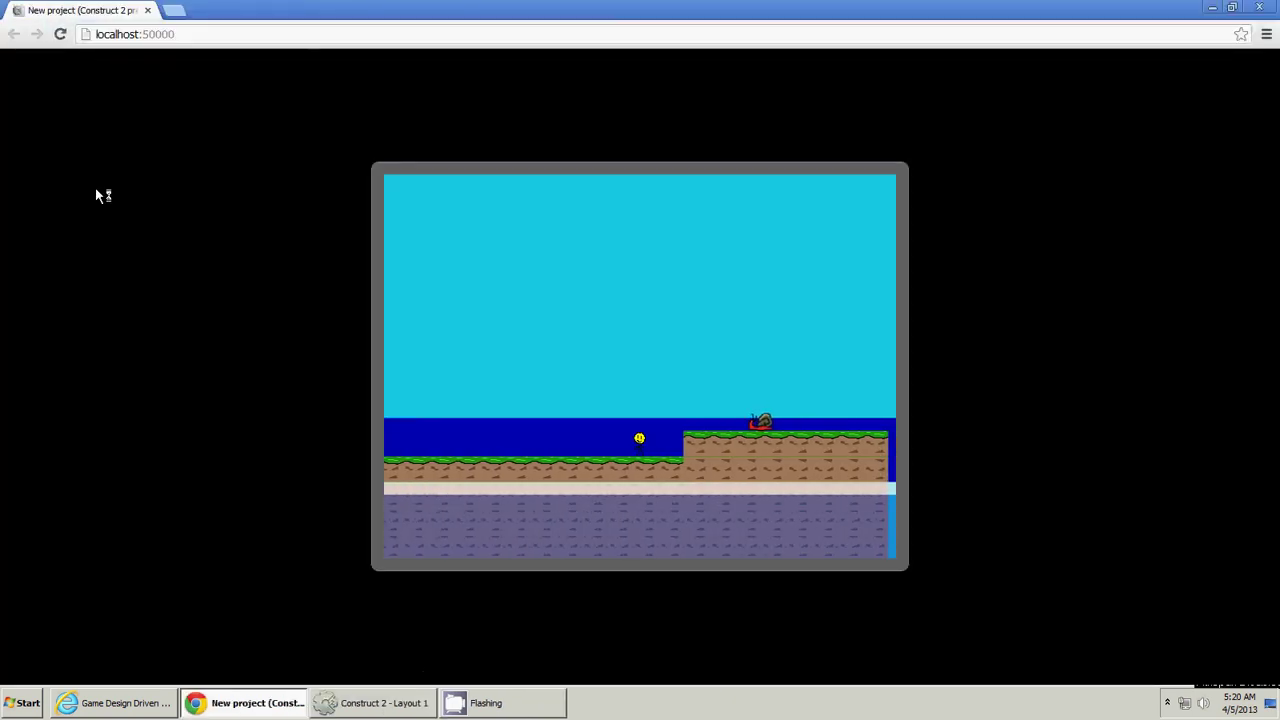
key(Left)
key(Right)
key(Up)
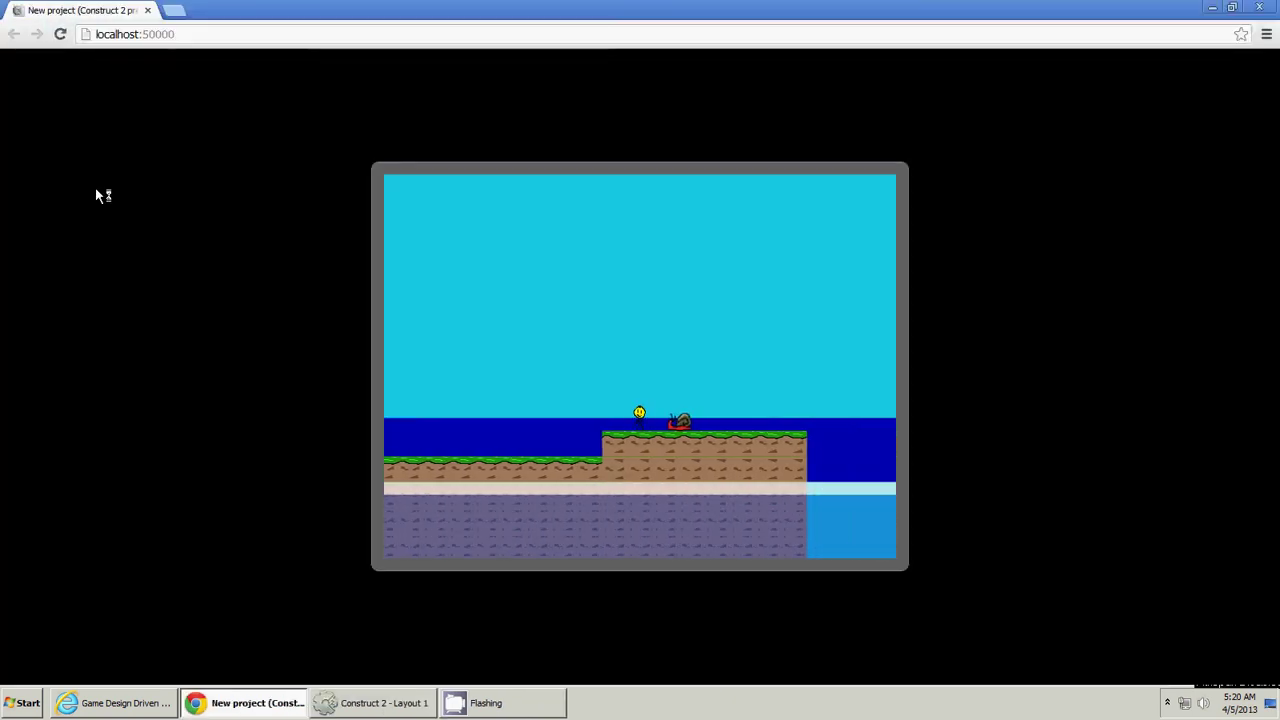
key(Left)
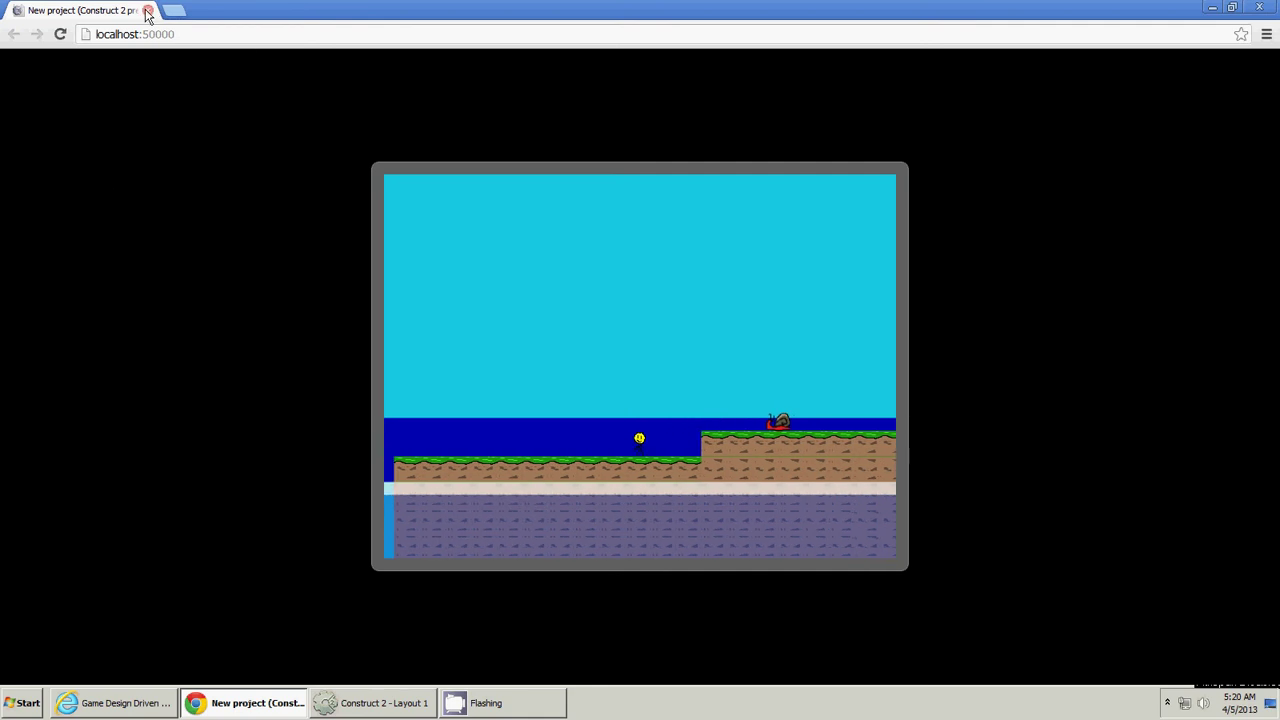
click(147, 10)
Open Event sheet 1 and browse System conditions, then cancel the new event
click(720, 500)
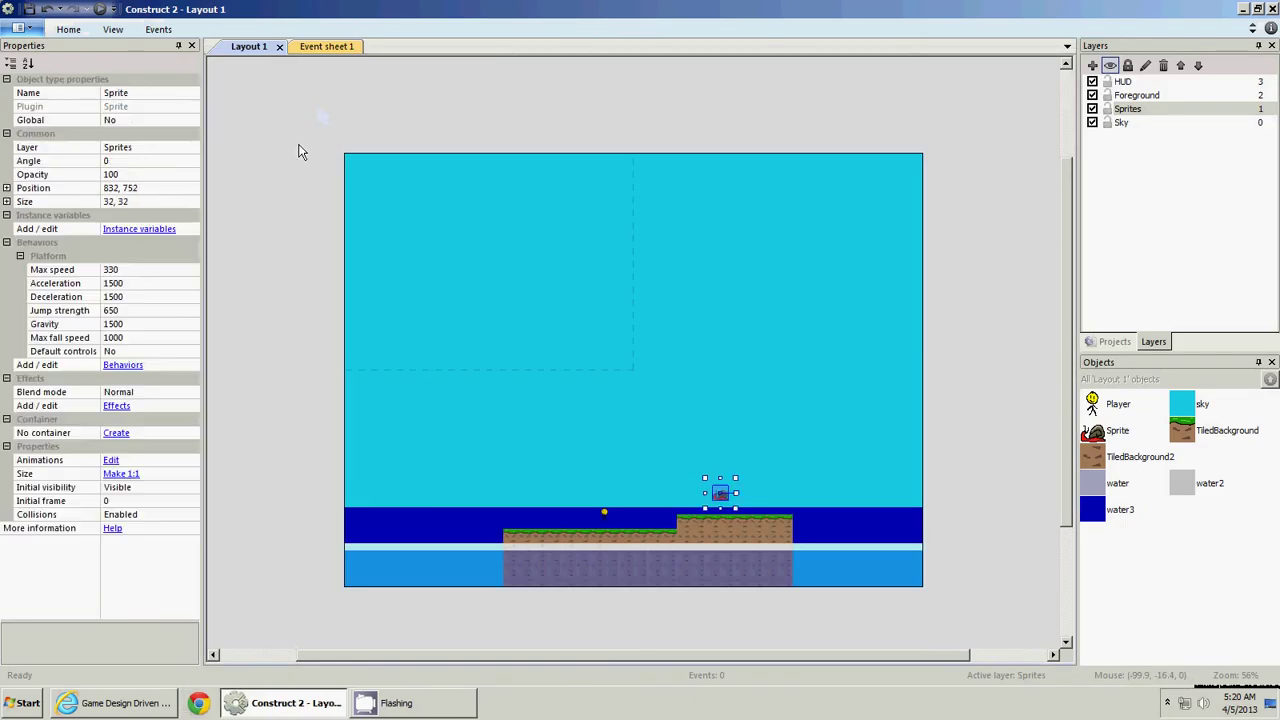
click(322, 46)
click(263, 74)
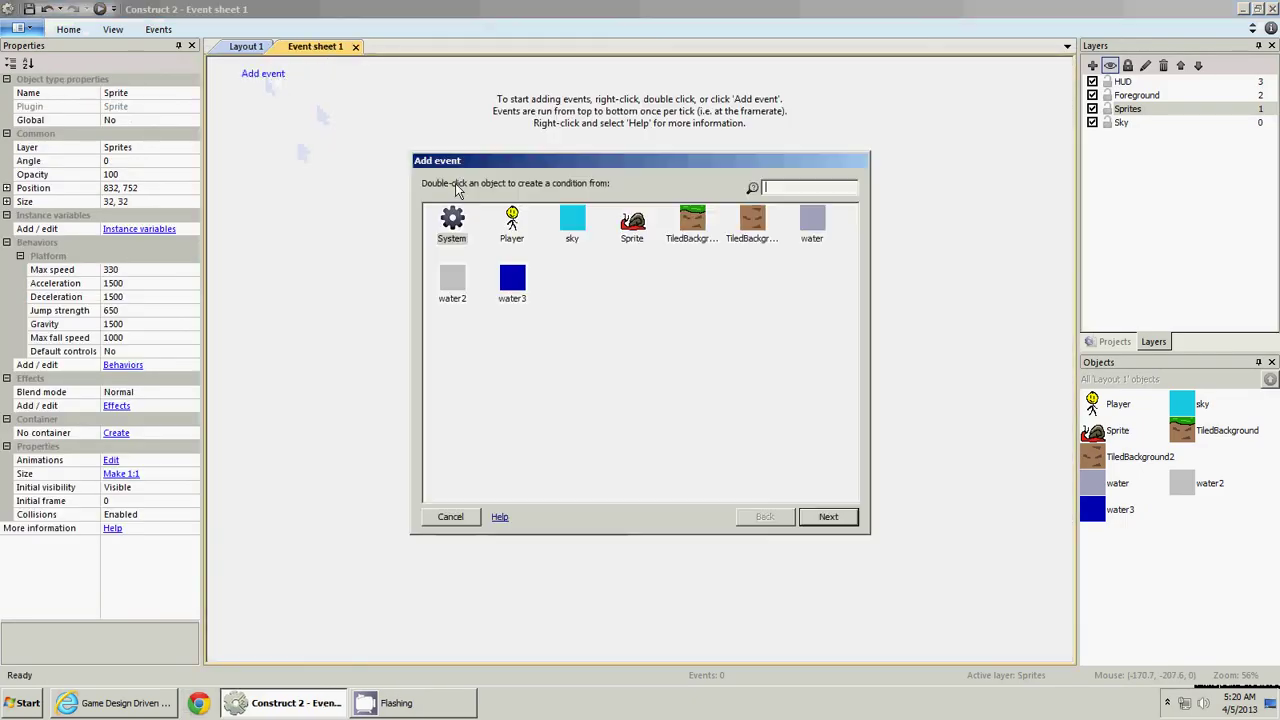
click(455, 222)
double_click(452, 222)
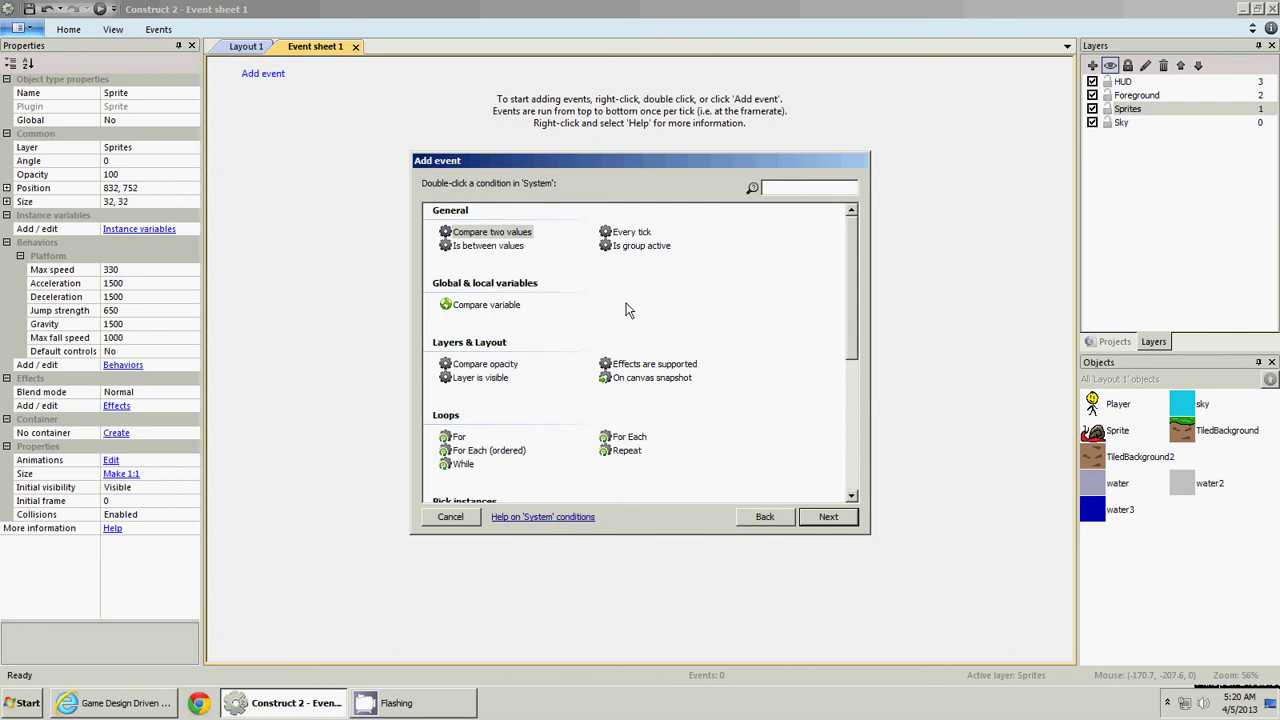
click(450, 516)
Add a System 'Every tick' event and start adding an action to it
click(278, 78)
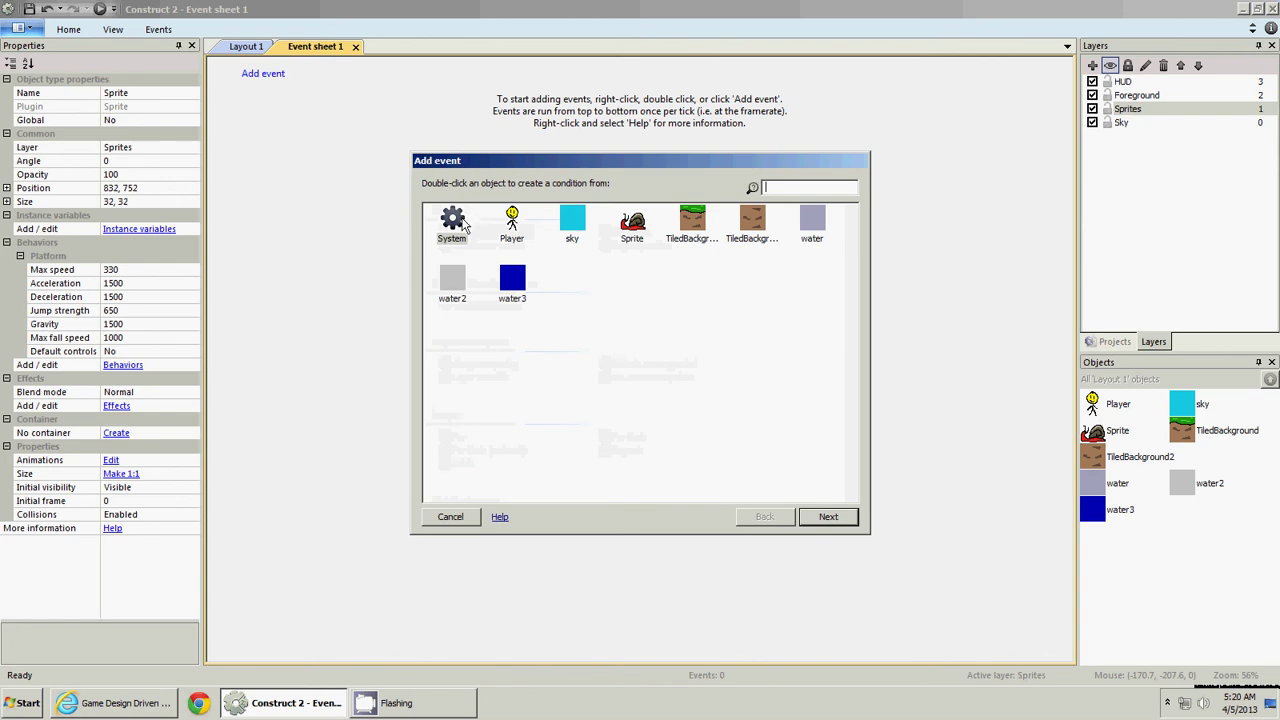
double_click(452, 222)
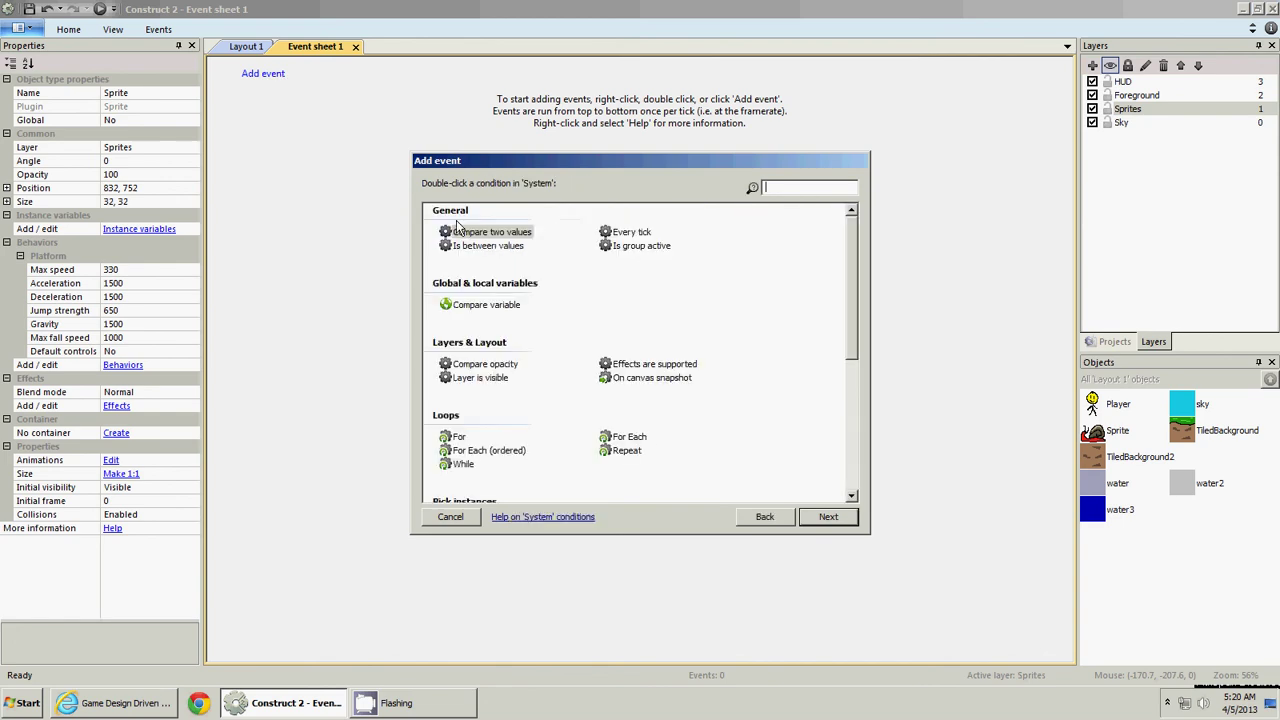
click(628, 233)
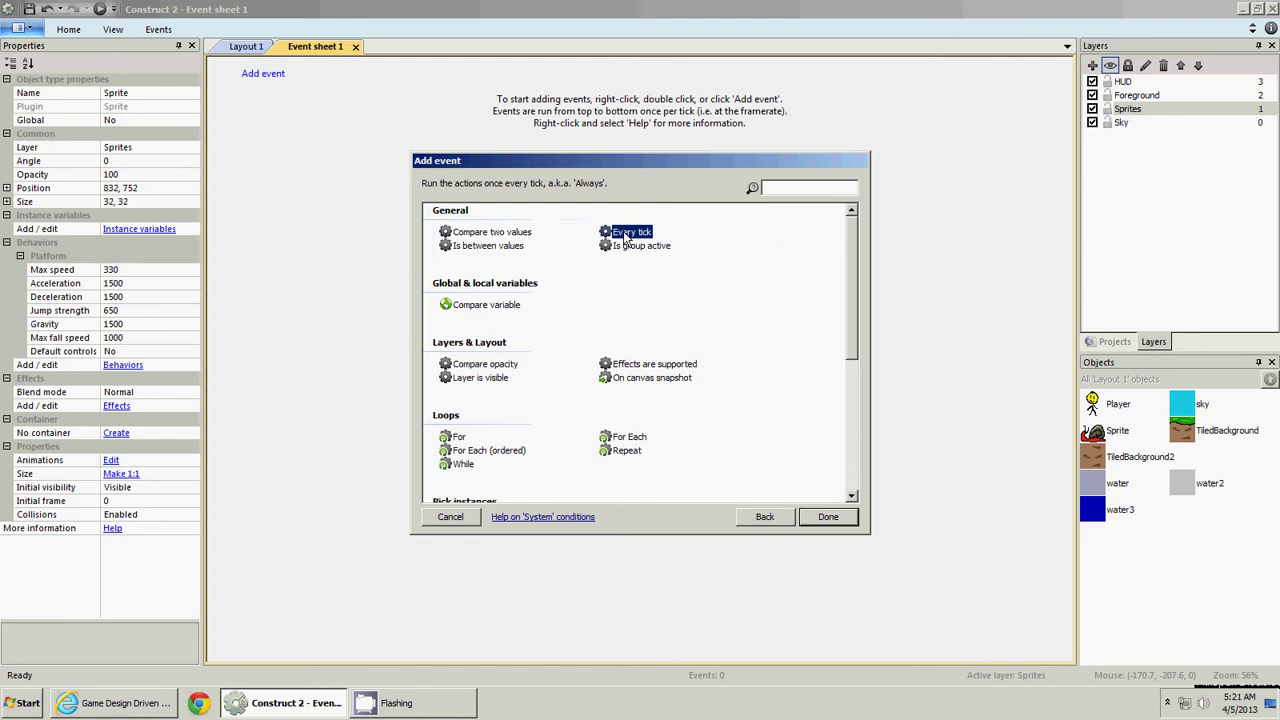
double_click(626, 233)
click(460, 75)
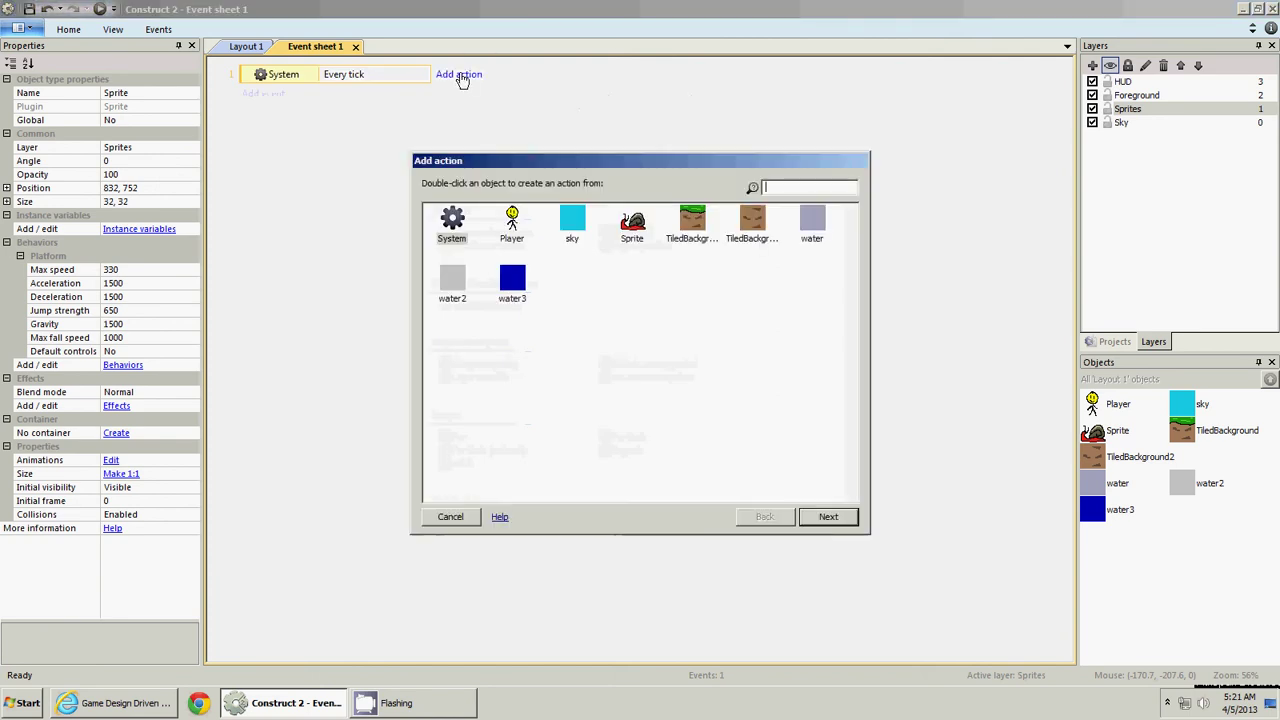
Add a Sprite 'Move forward' action of 1 pixel to the Every tick event
double_click(633, 224)
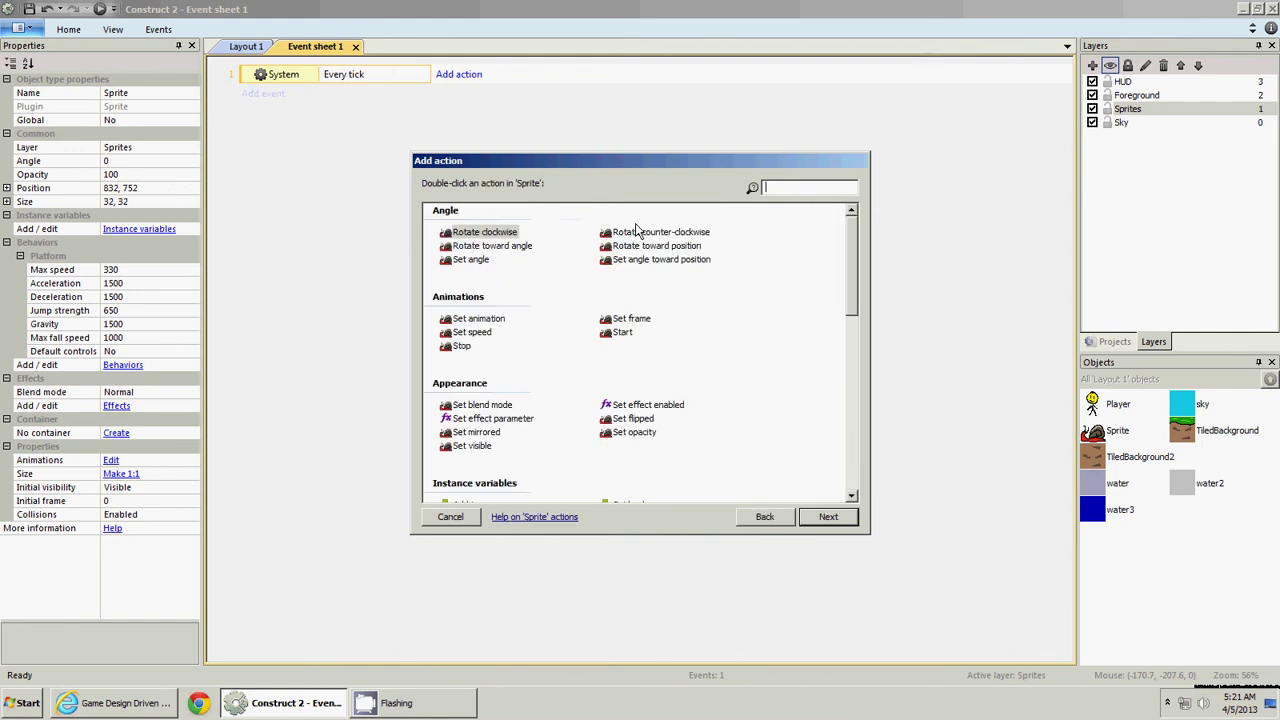
drag(857, 267, 843, 401)
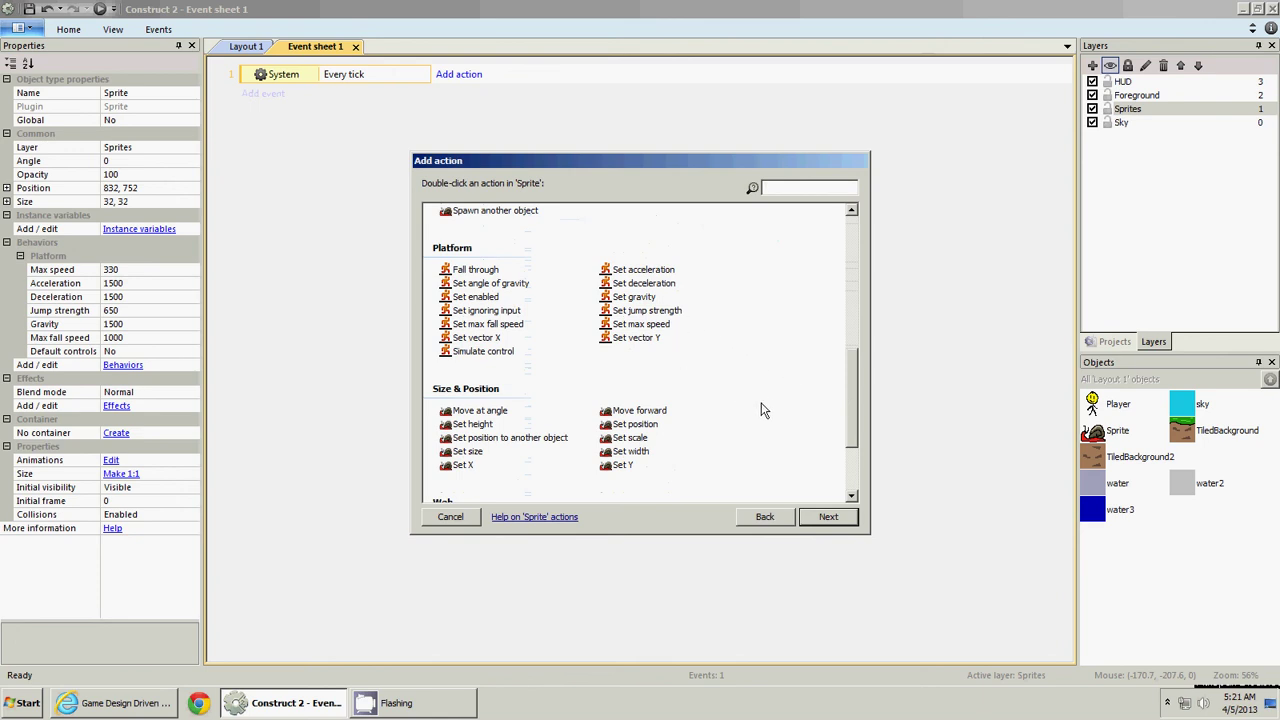
double_click(630, 412)
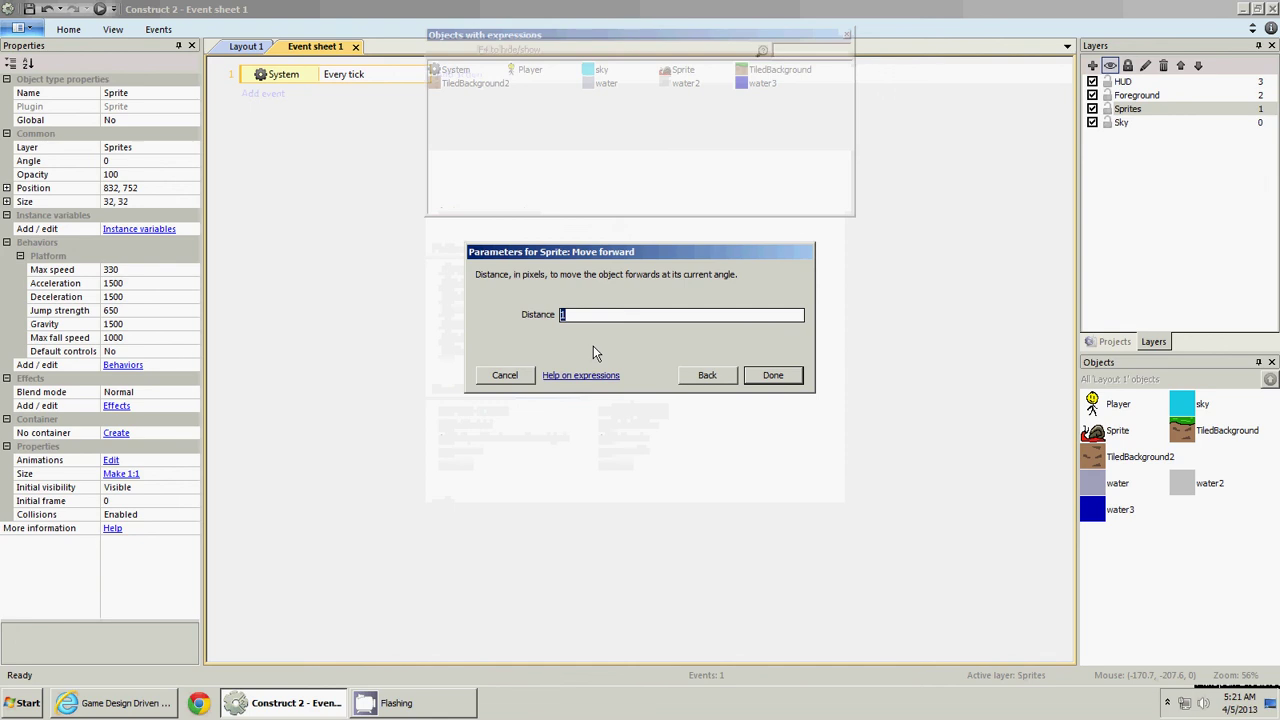
key(Return)
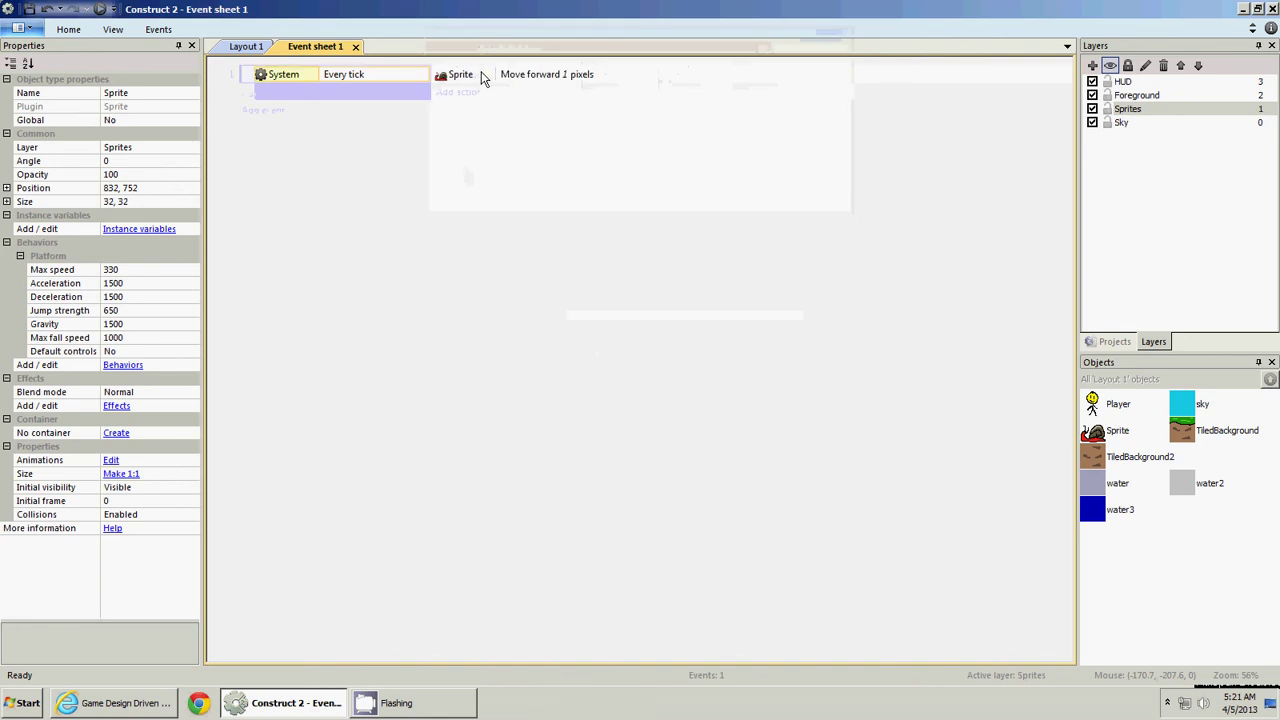
Rename the snail Sprite object to 'enemy', fixing the initial 'enmey' misspelling
click(246, 47)
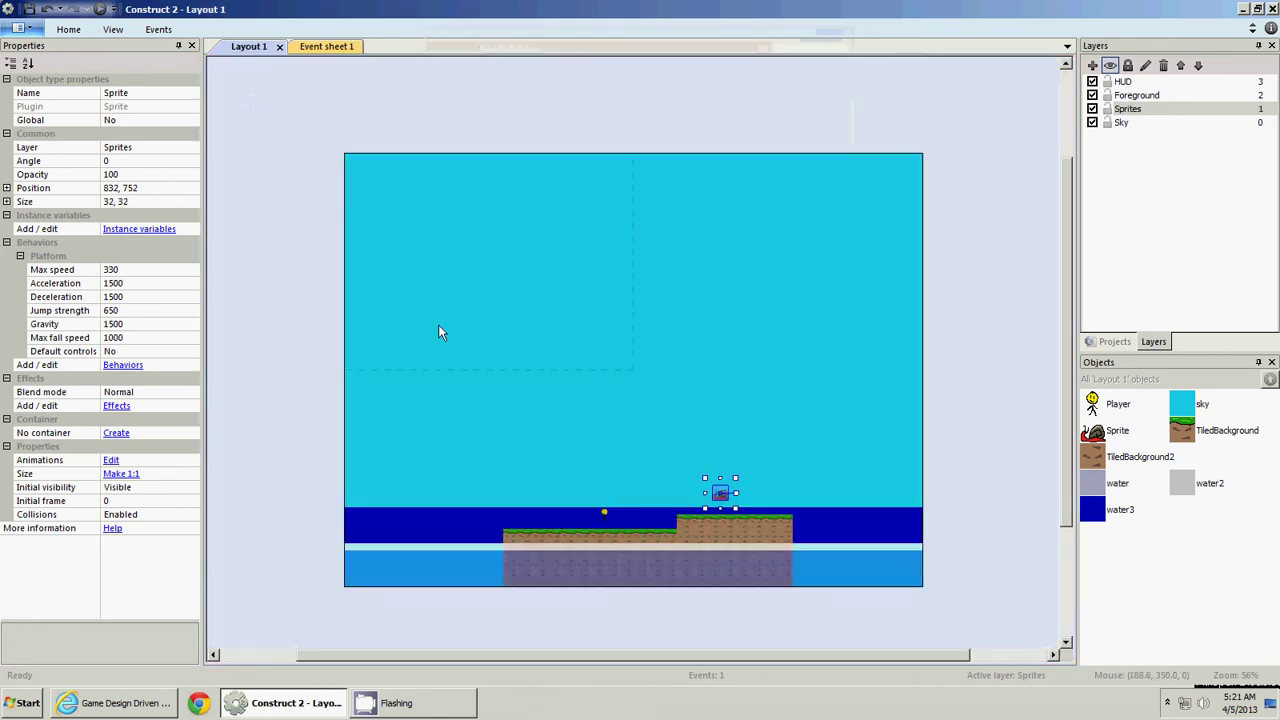
click(162, 96)
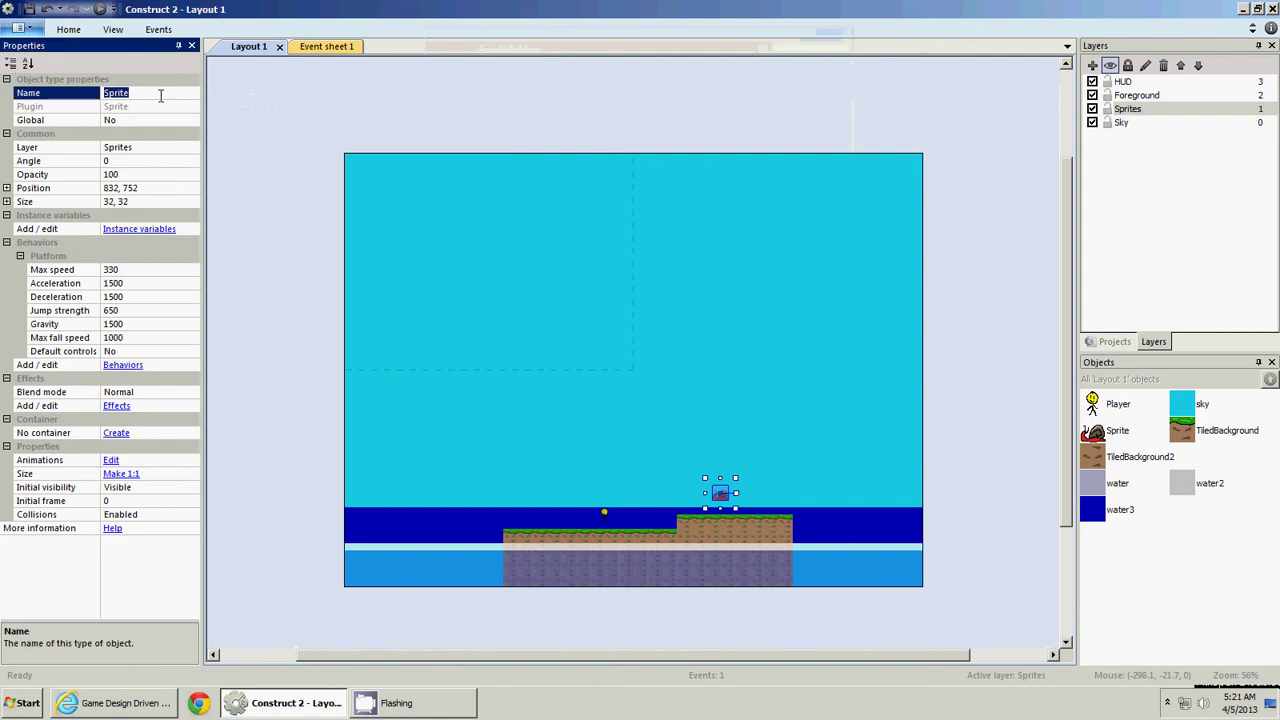
text(enmey)
key(Return)
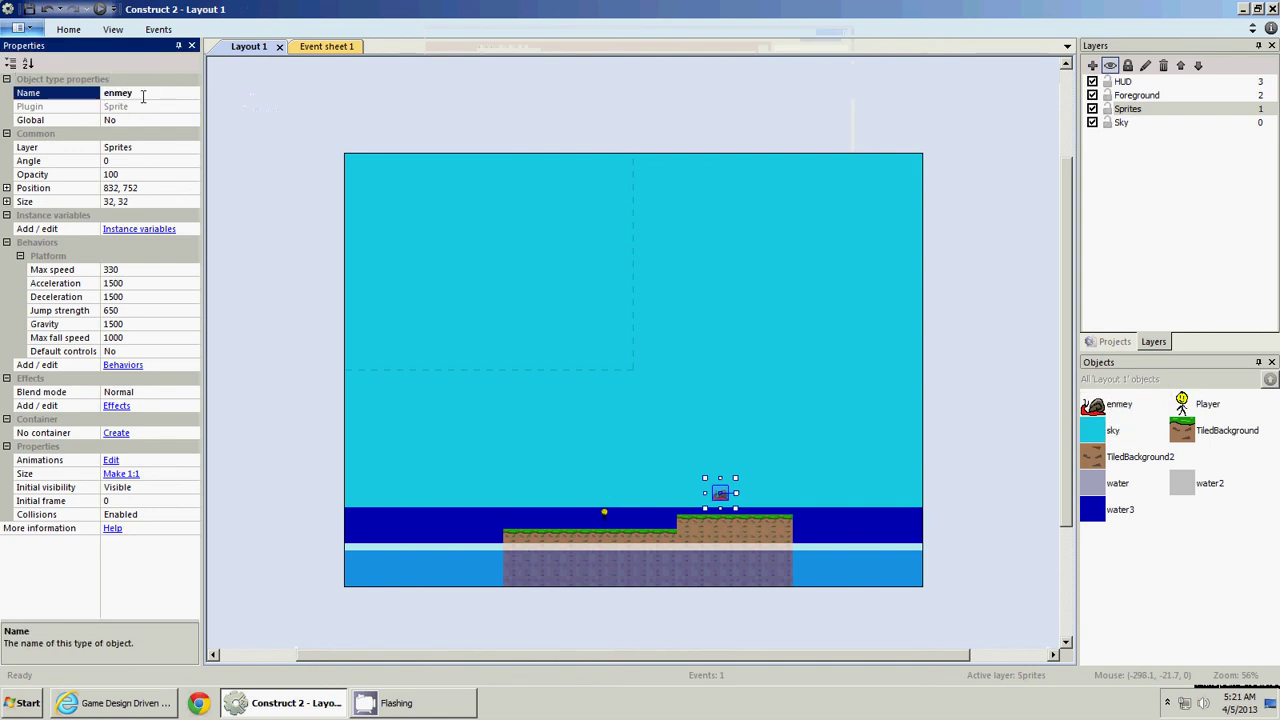
click(140, 93)
text(enem)
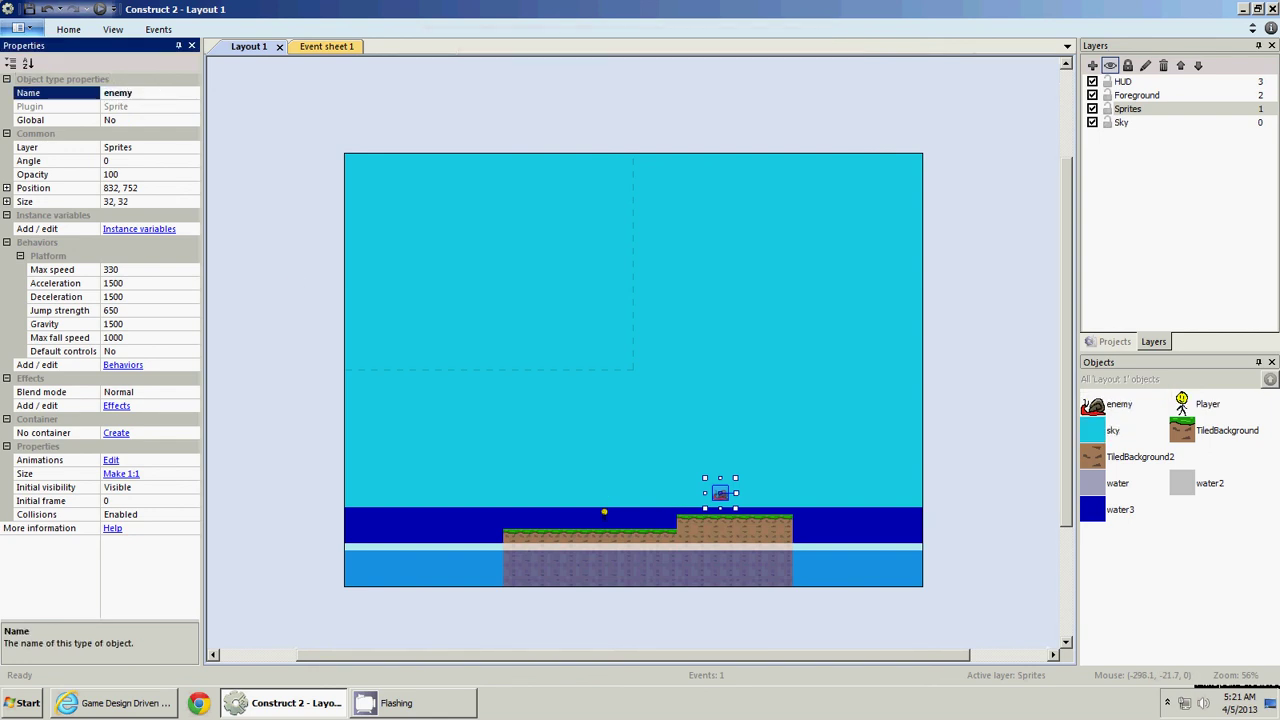
Preview the game in the browser, then change the Move forward distance to -1 pixels
click(100, 9)
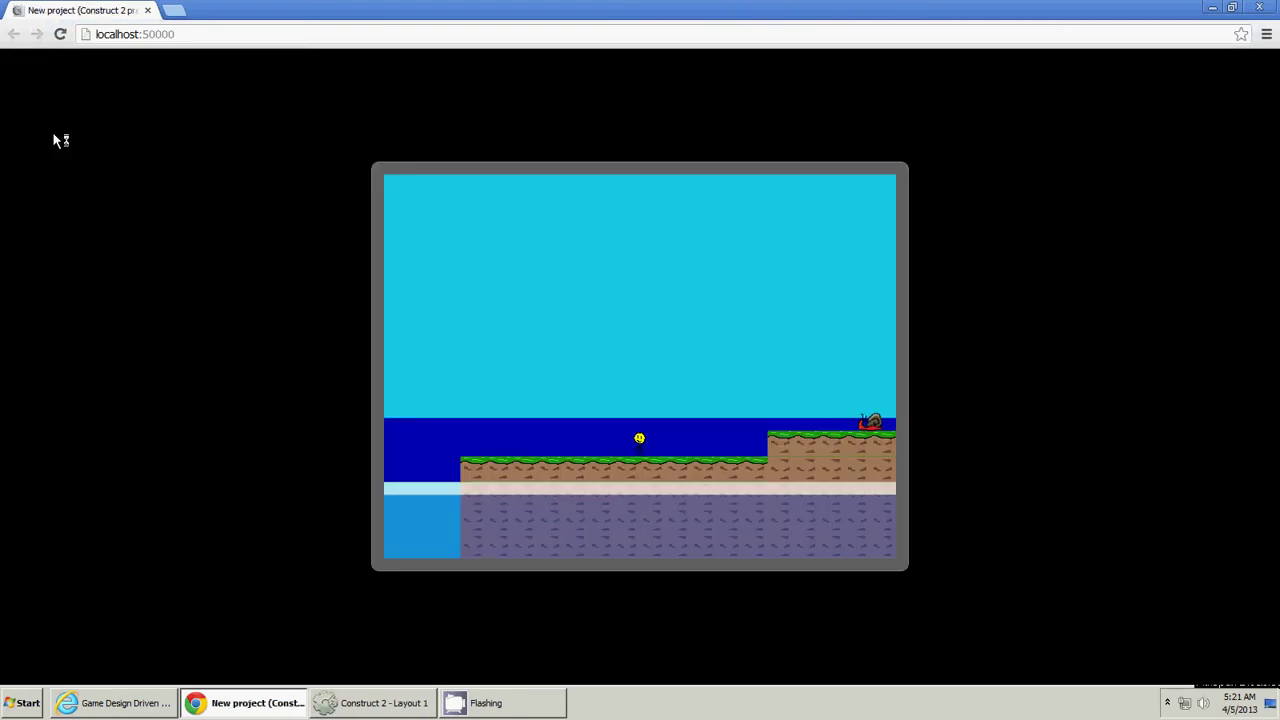
click(147, 10)
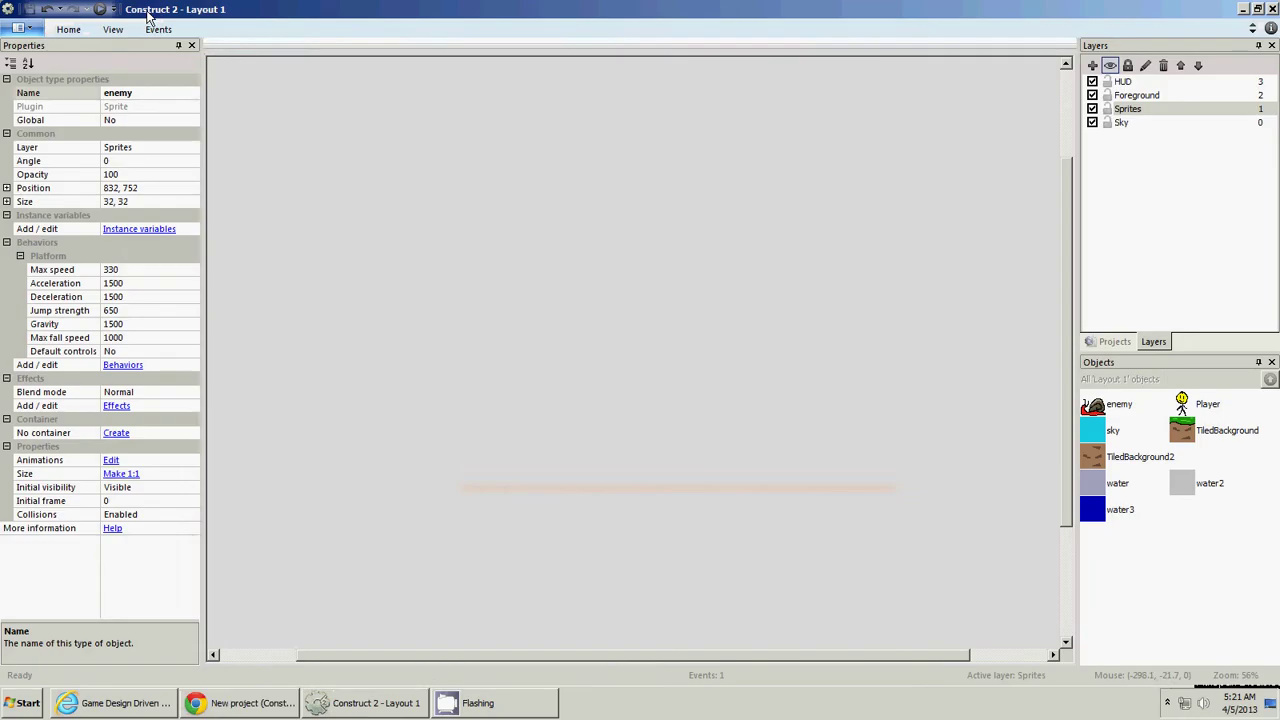
double_click(463, 78)
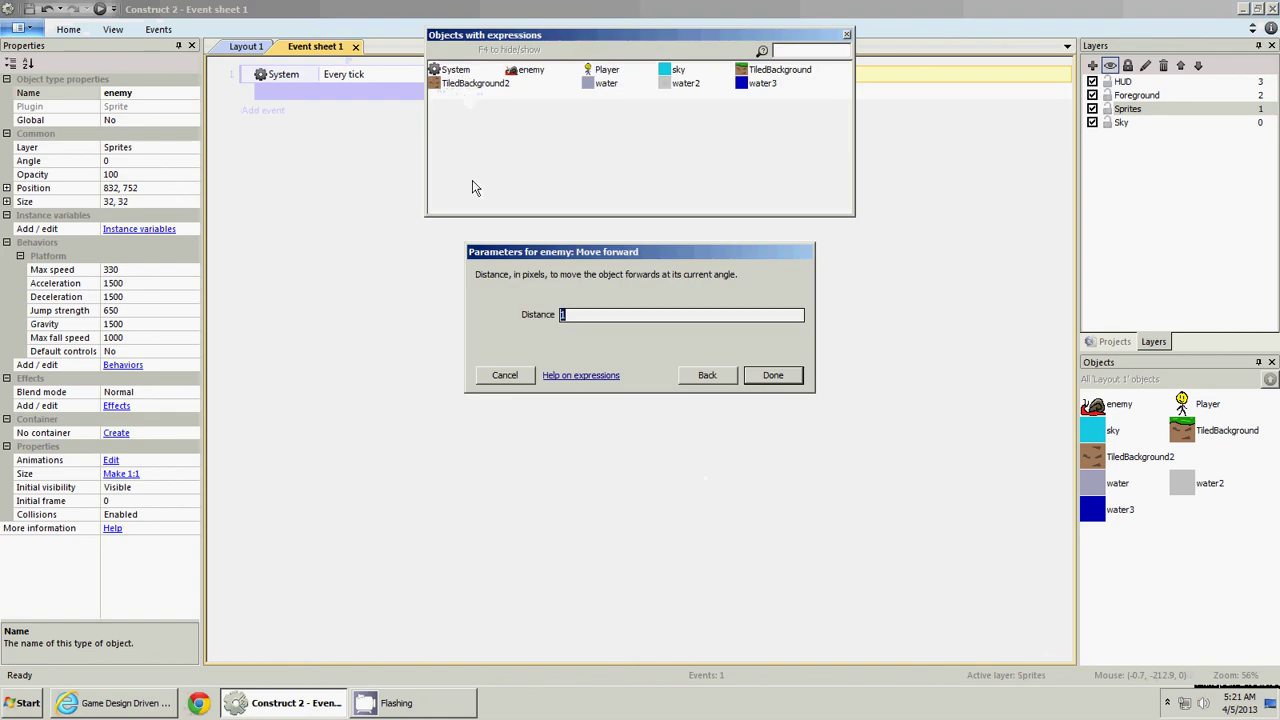
text(-1)
key(Return)
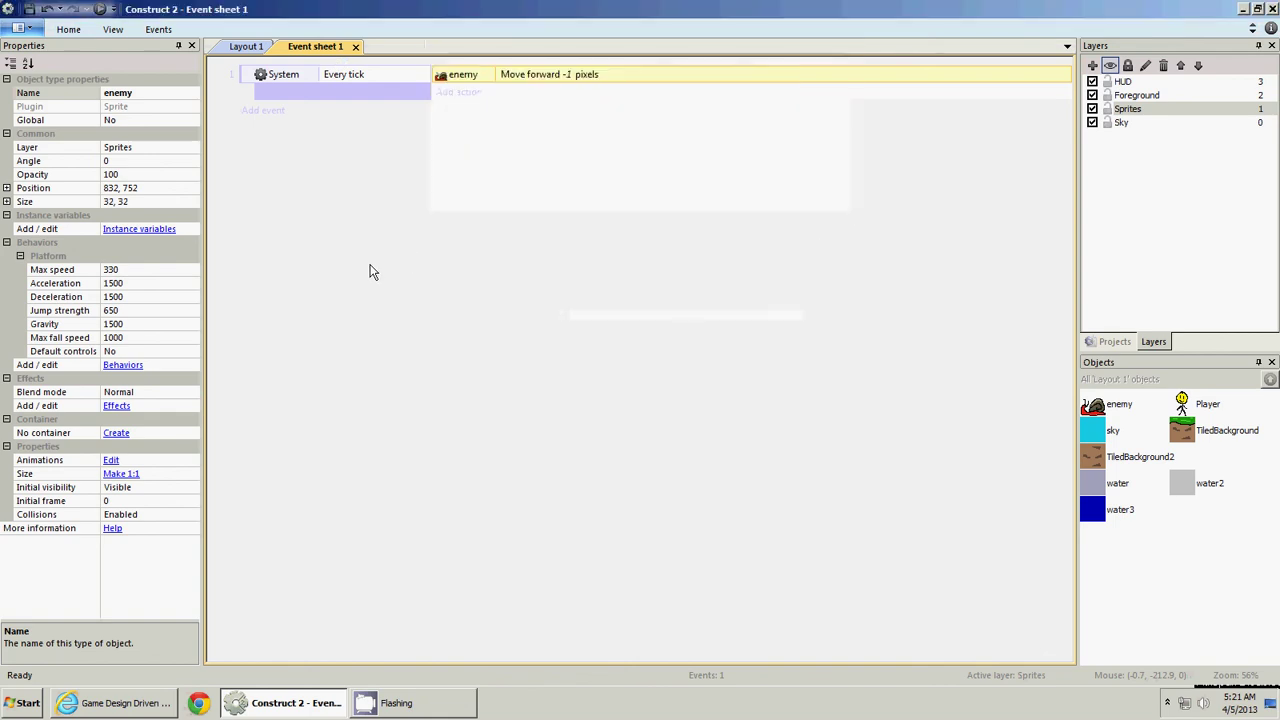
click(236, 46)
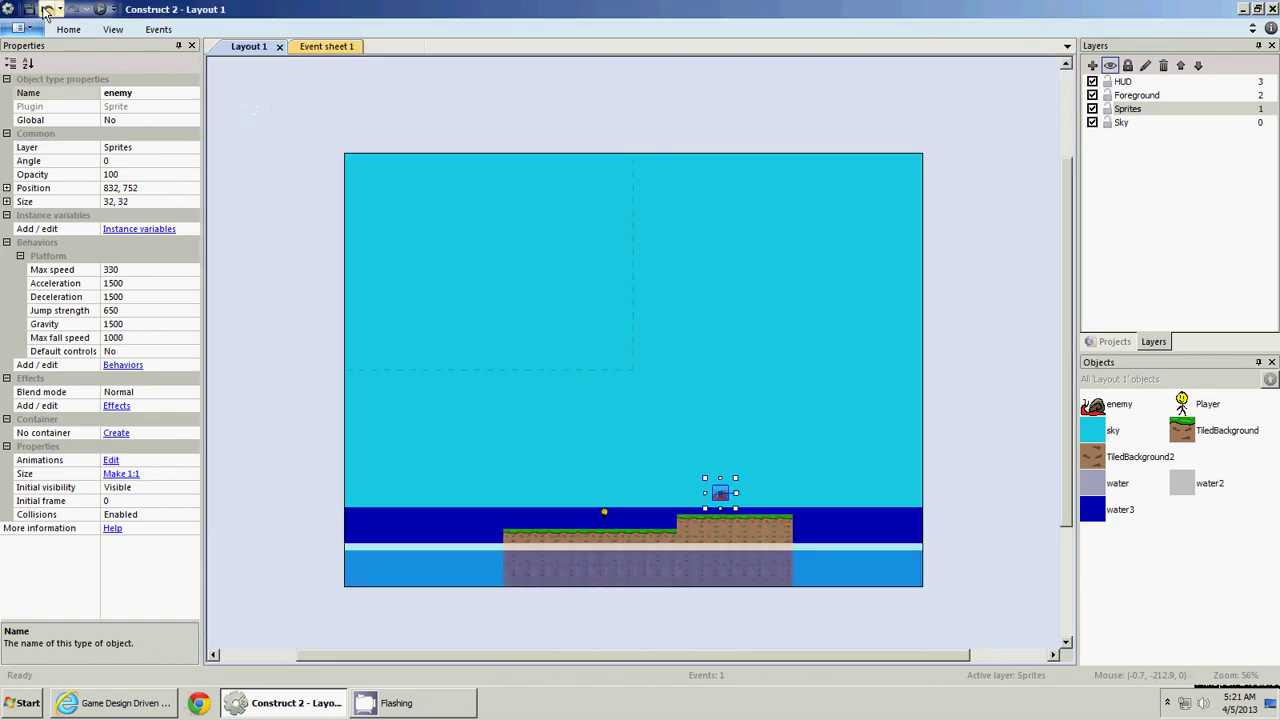
click(100, 8)
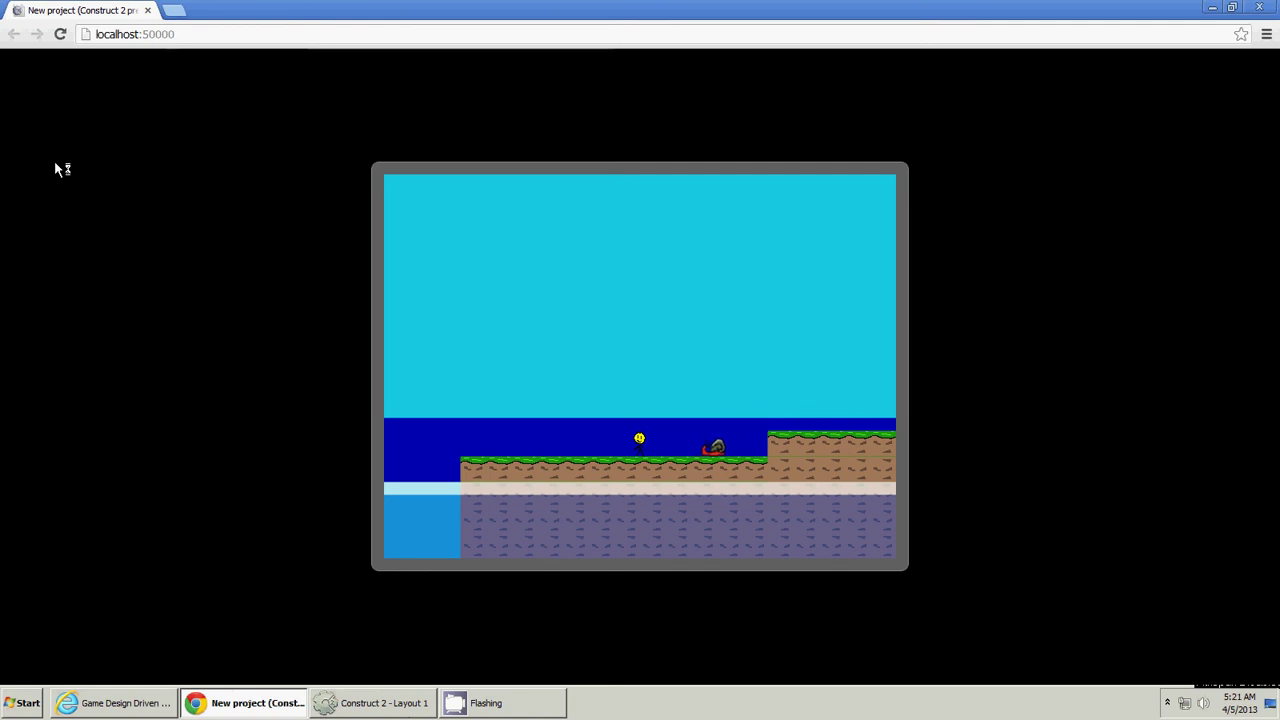
key(Right)
key(Up)
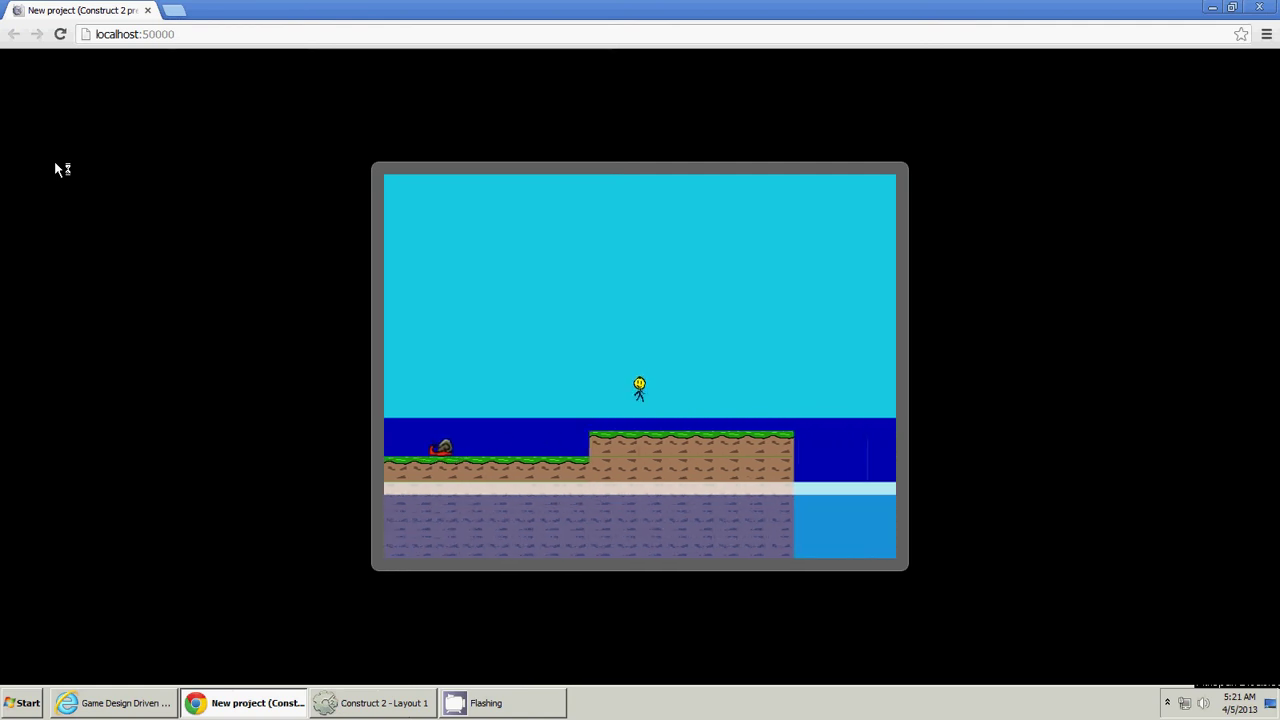
key(Right)
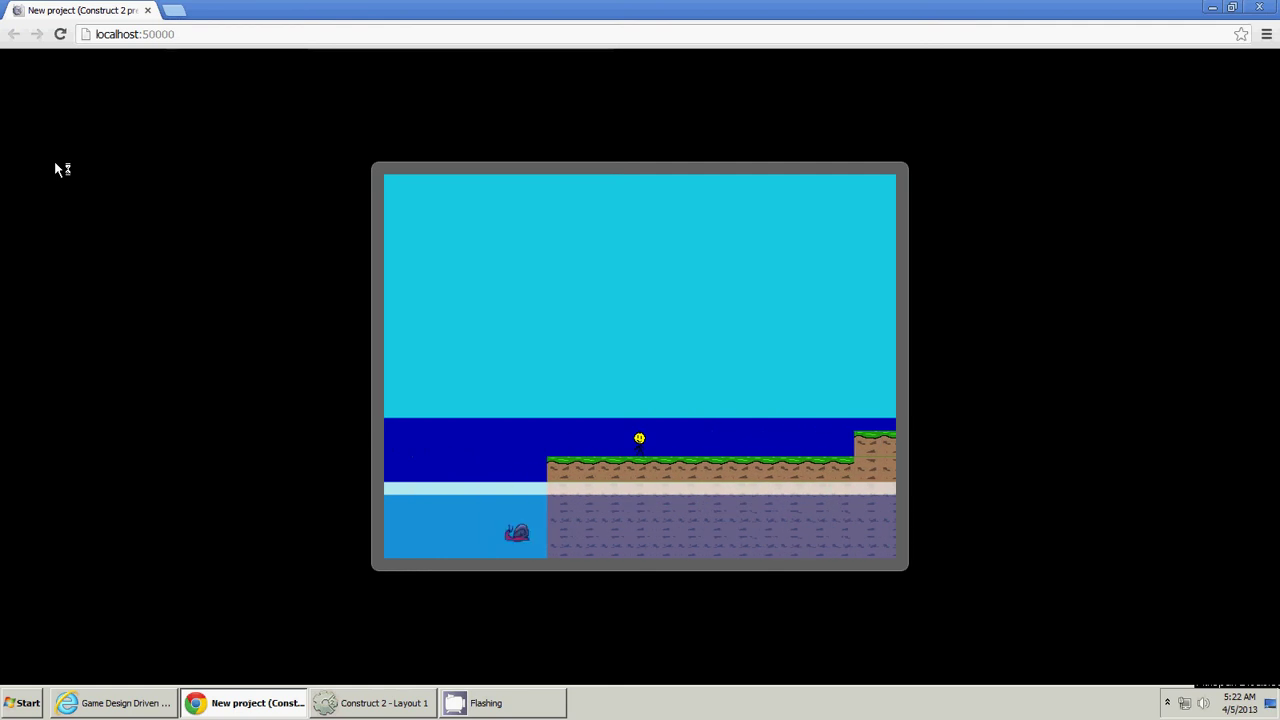
key(Left)
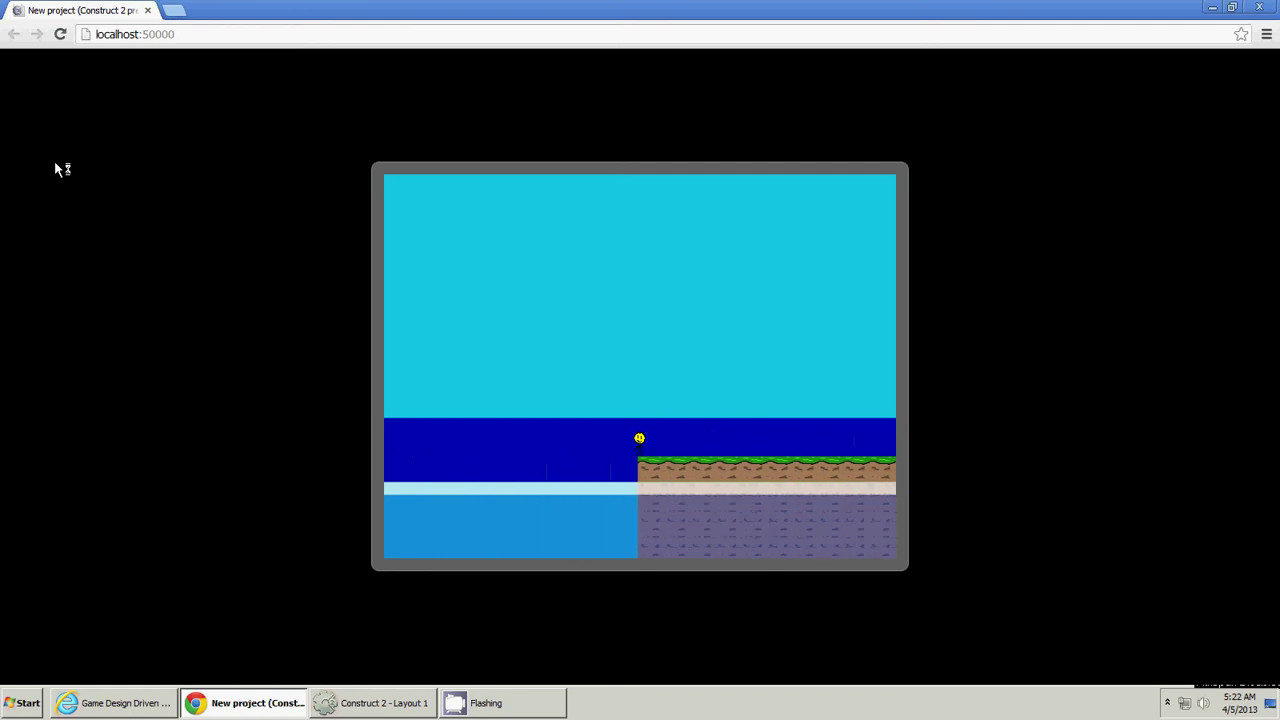
key(Right)
key(Up)
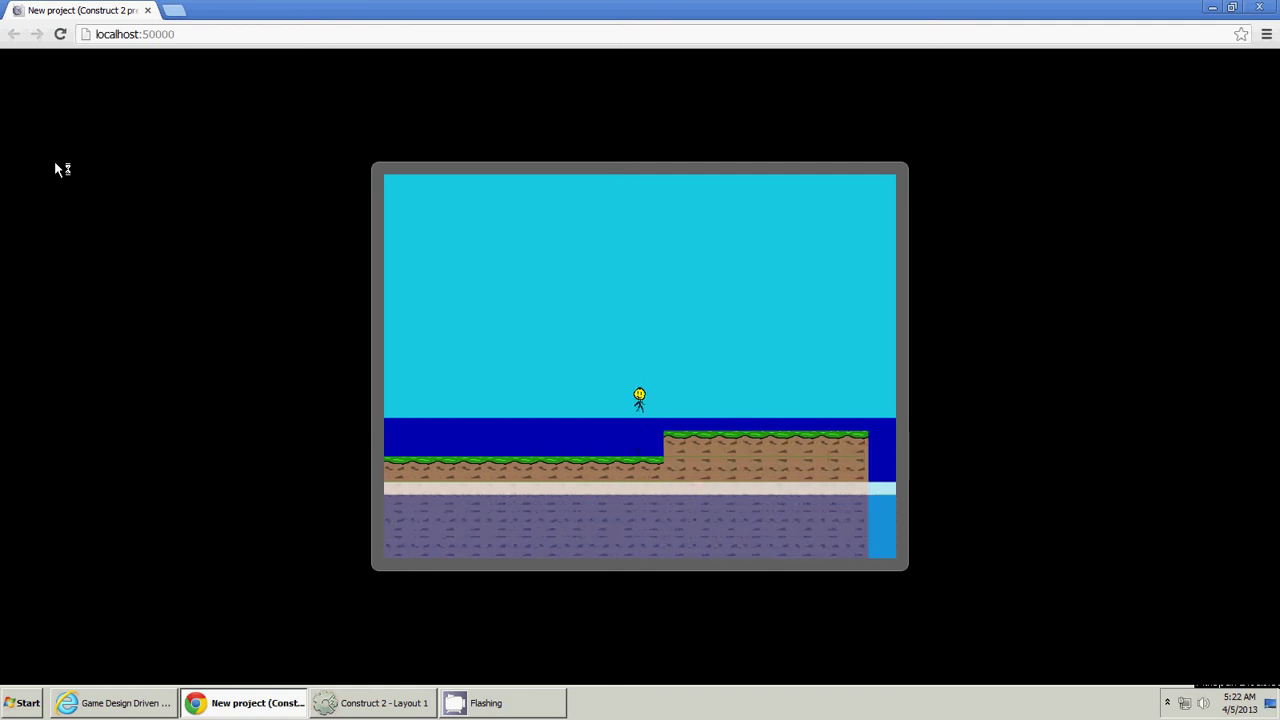
key(Right)
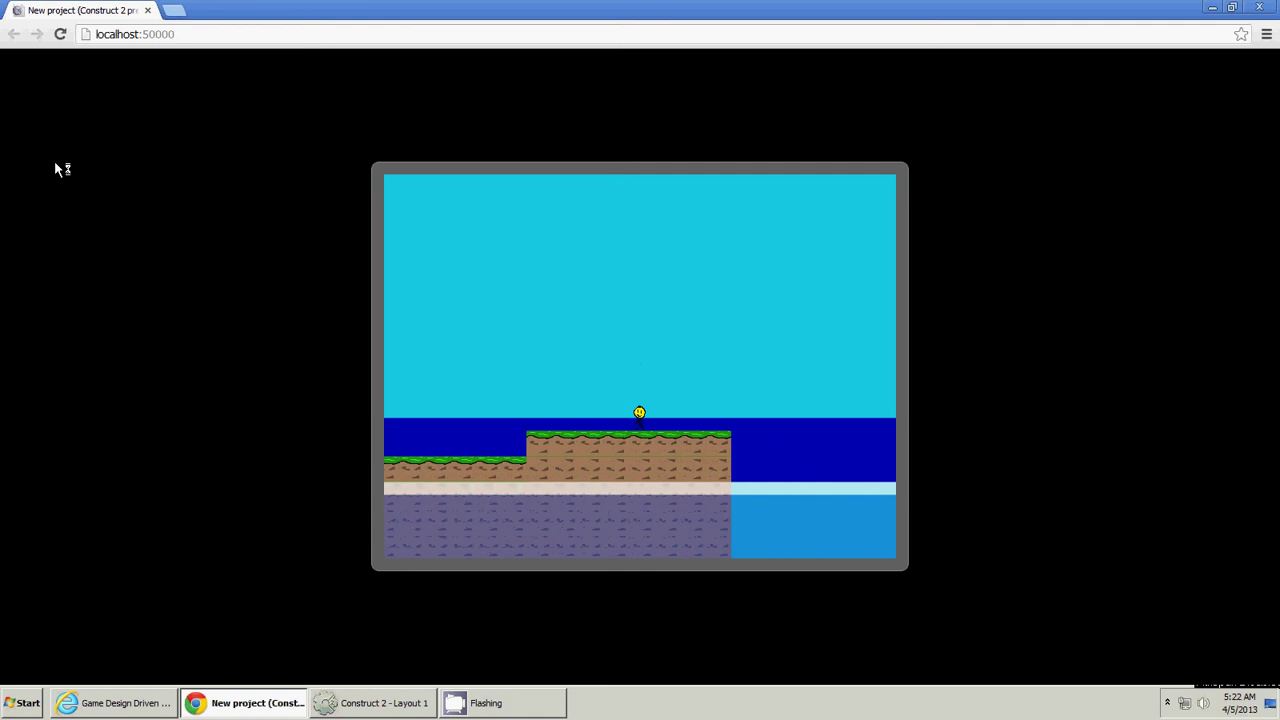
key(Right)
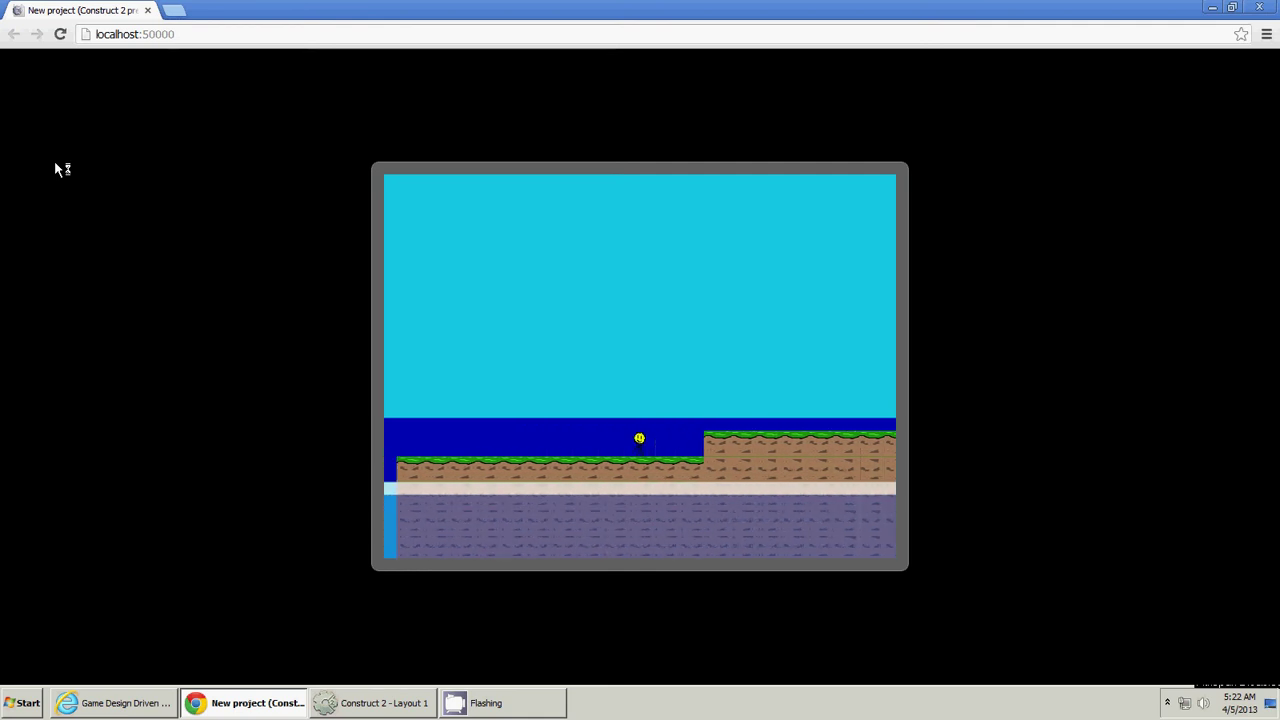
key(Up)
key(Right)
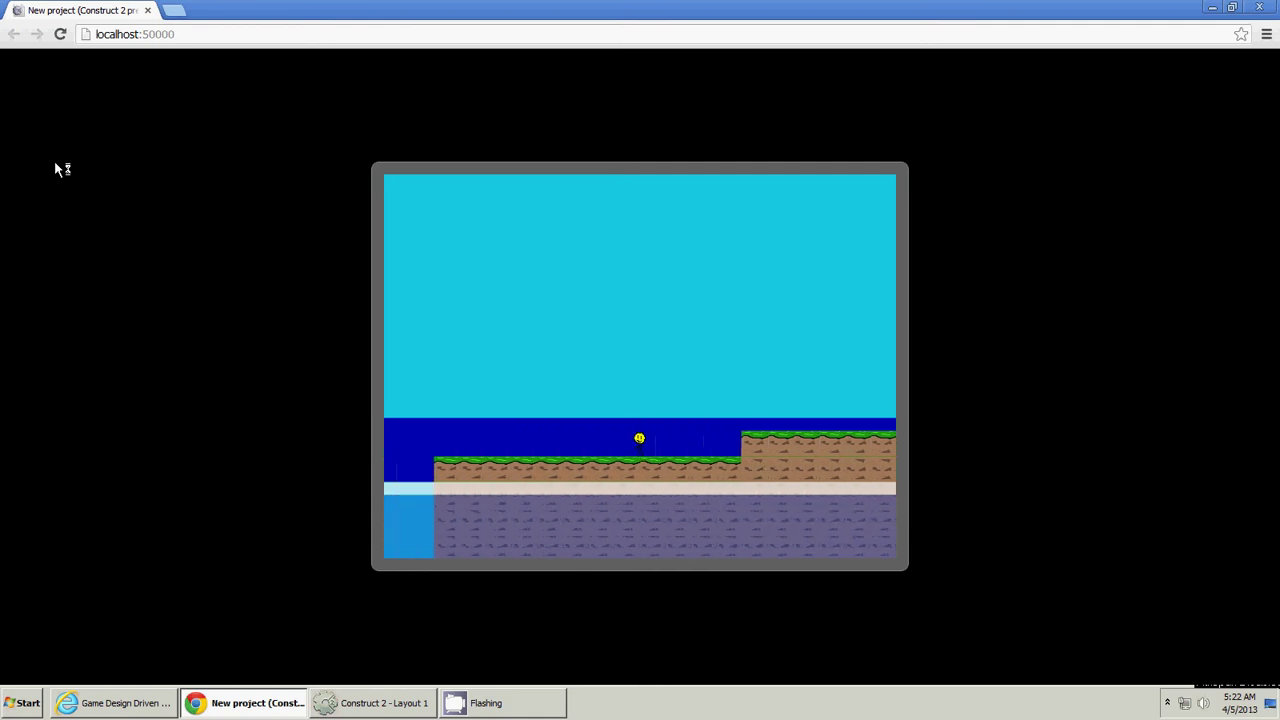
key(Up)
key(Right)
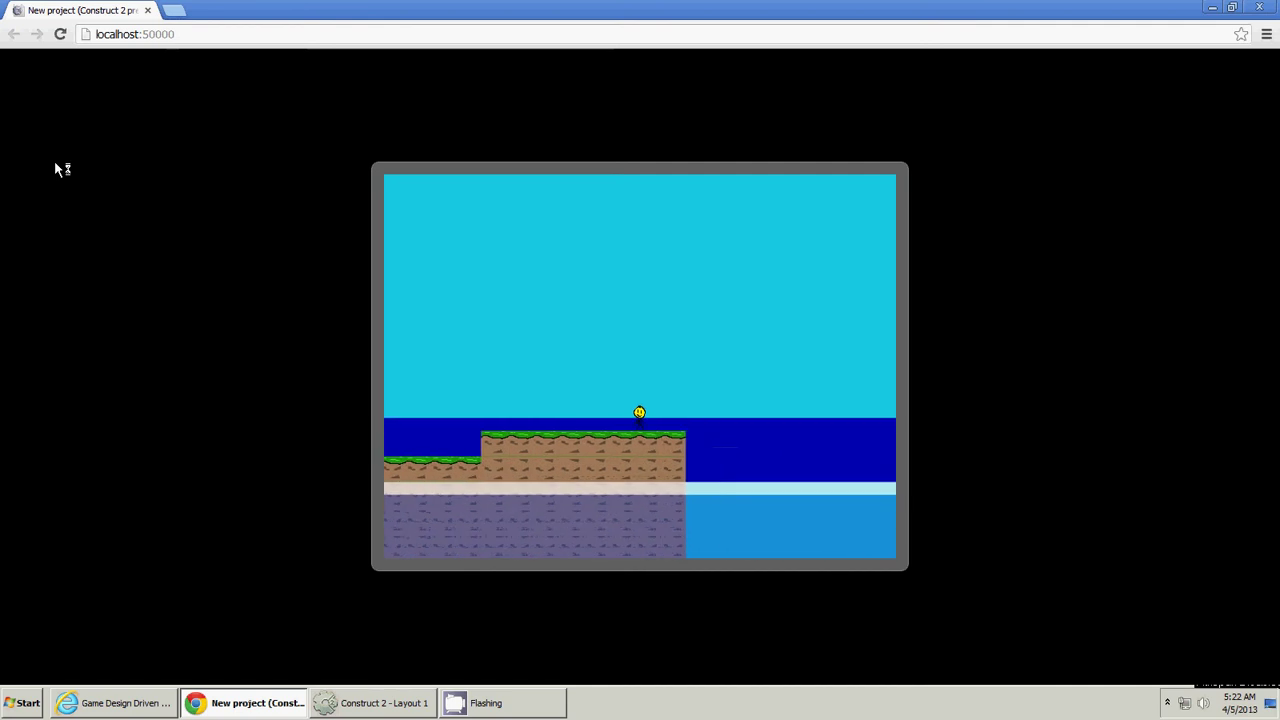
key(Up)
key(Up)
key(Right)
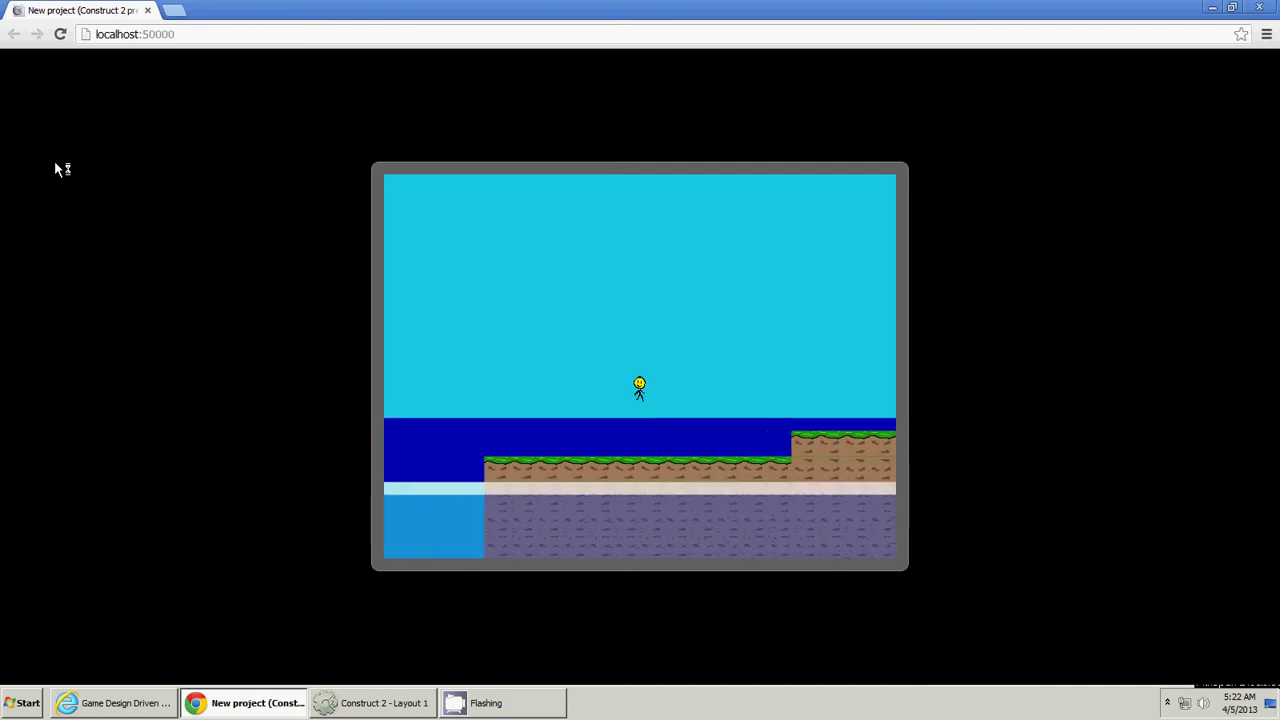
key(Right)
key(Up)
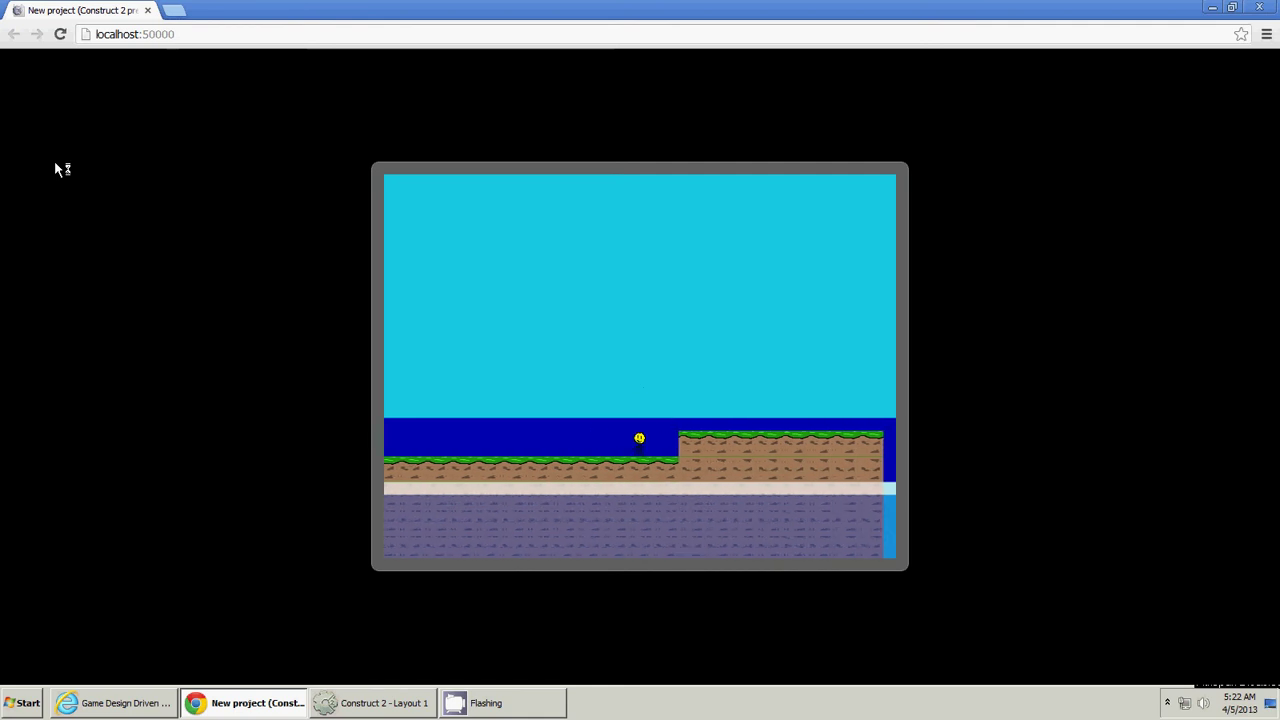
key(Right)
key(Left)
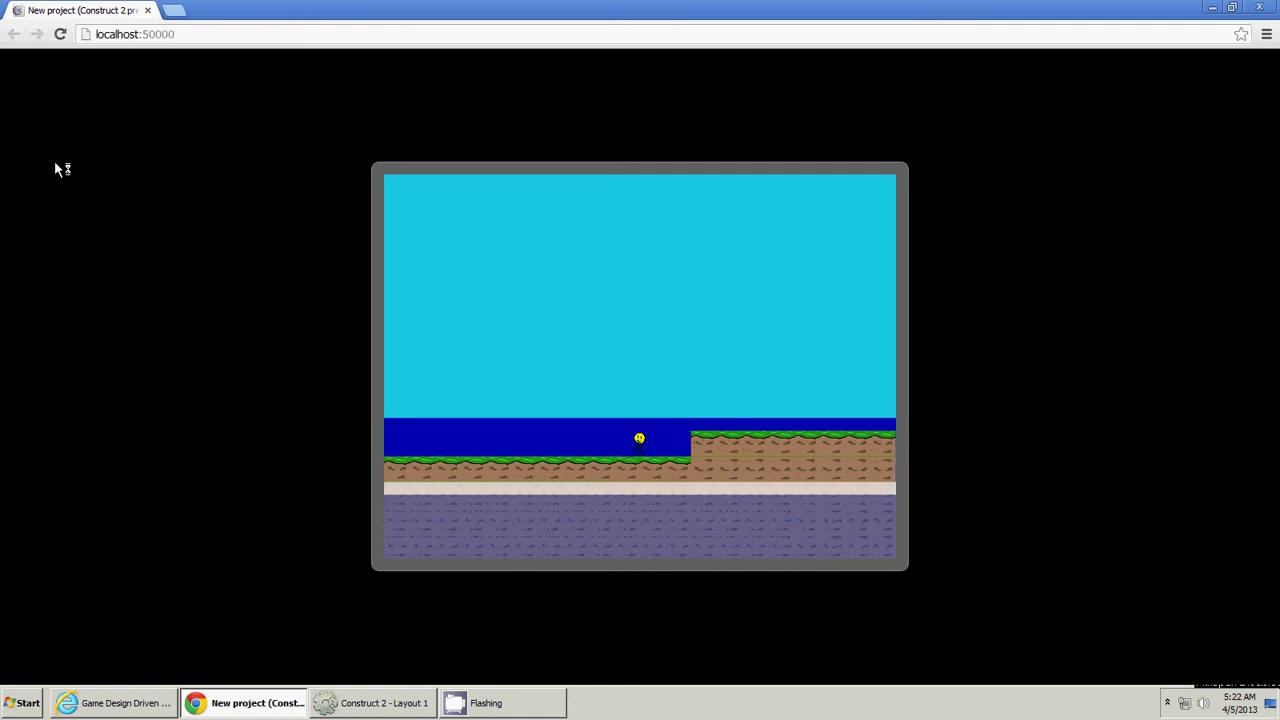
key(Up)
key(Left)
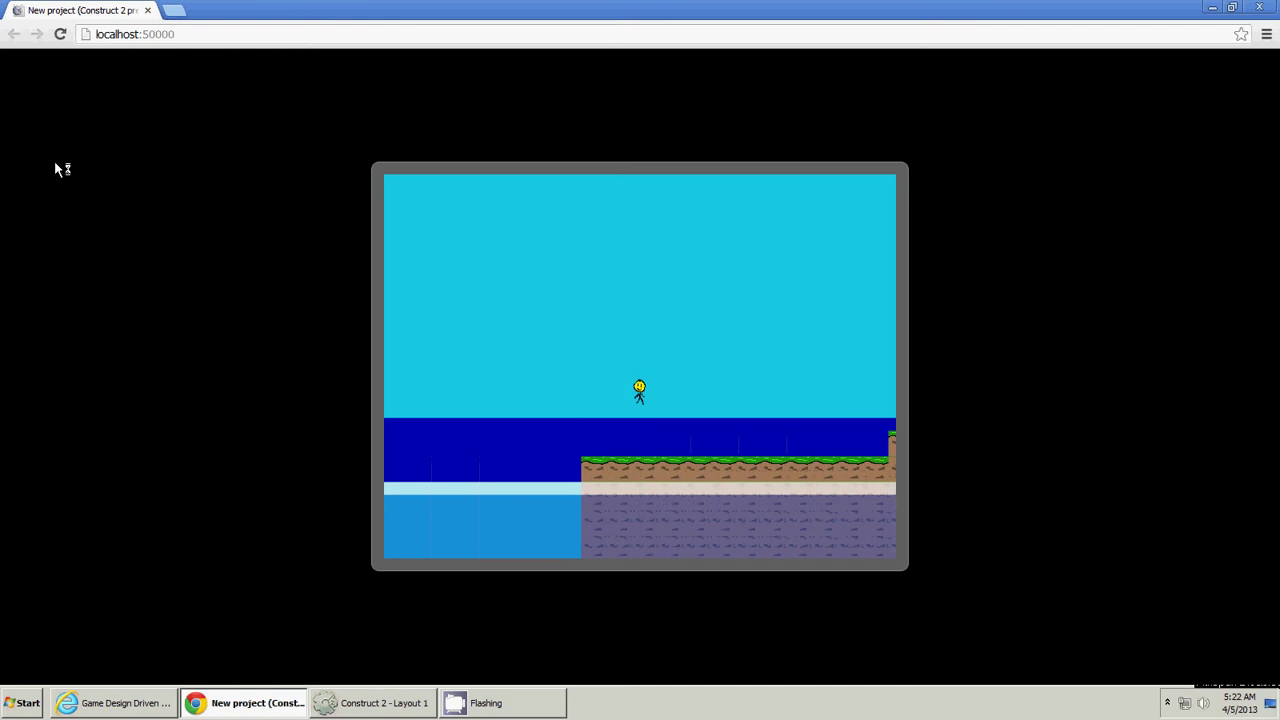
key(Right)
key(Right)
key(Up)
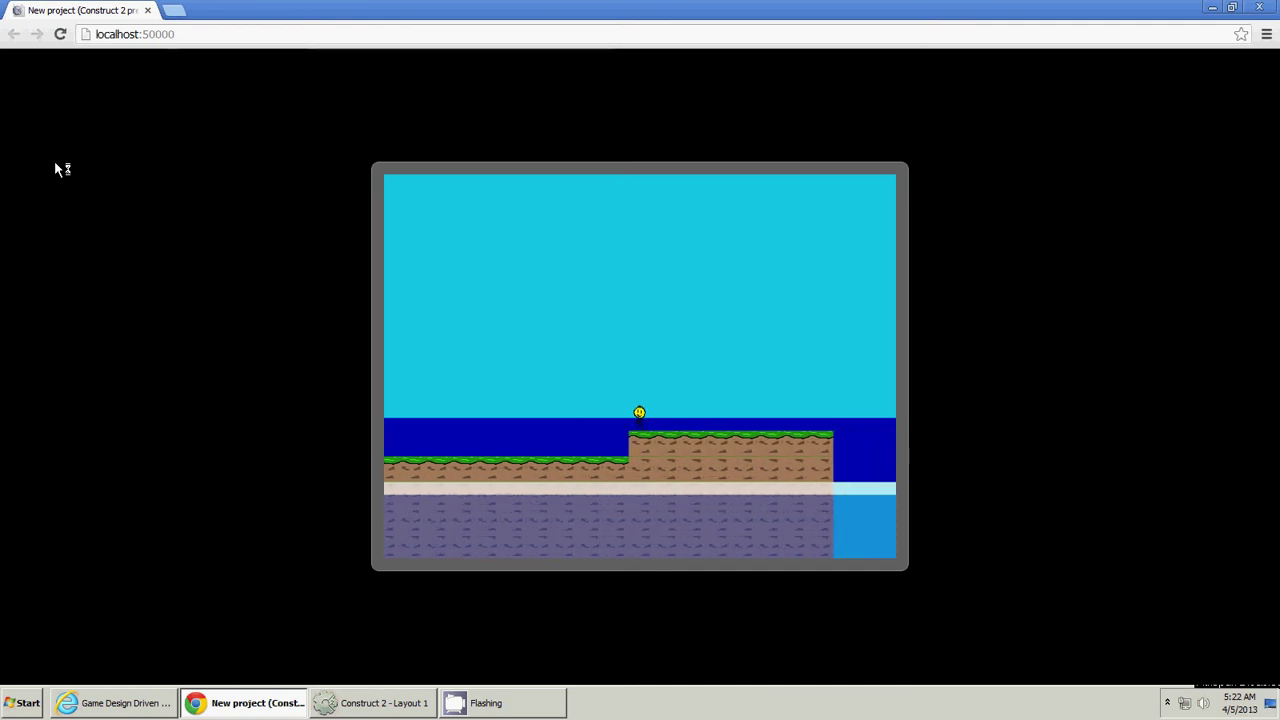
key(Right)
key(Up)
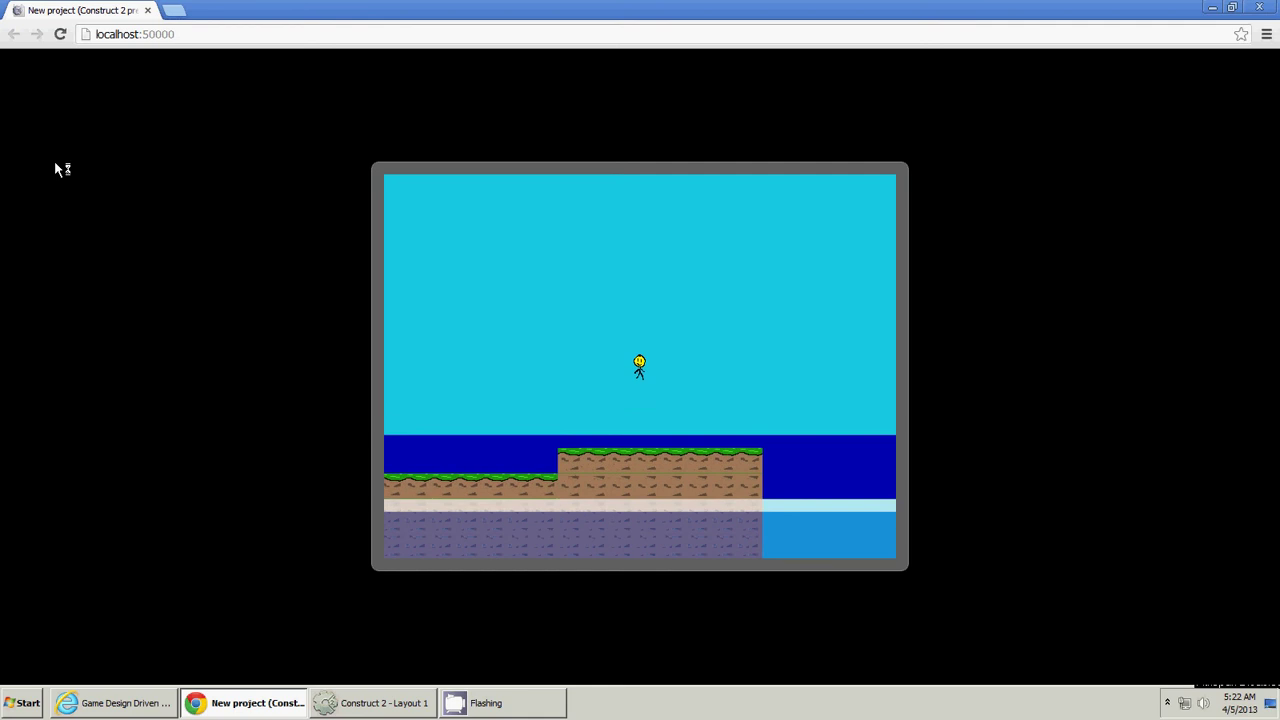
key(Right)
key(Up)
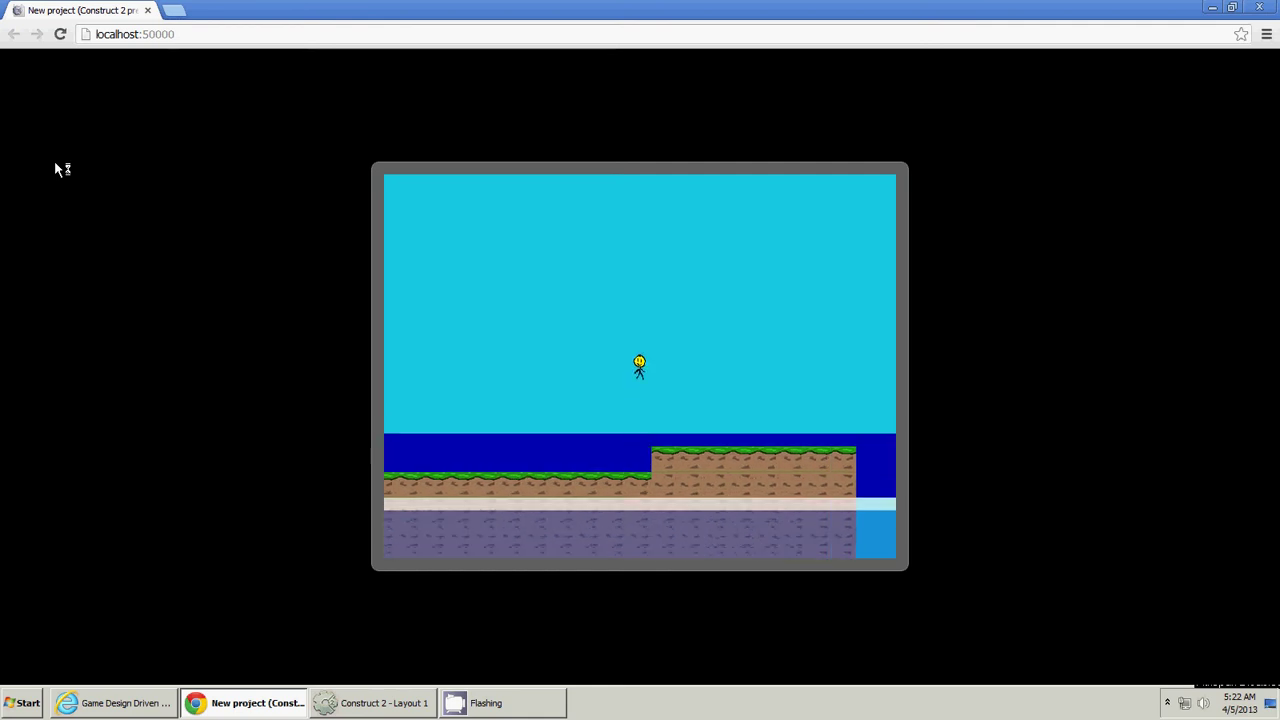
key(Left)
key(Up)
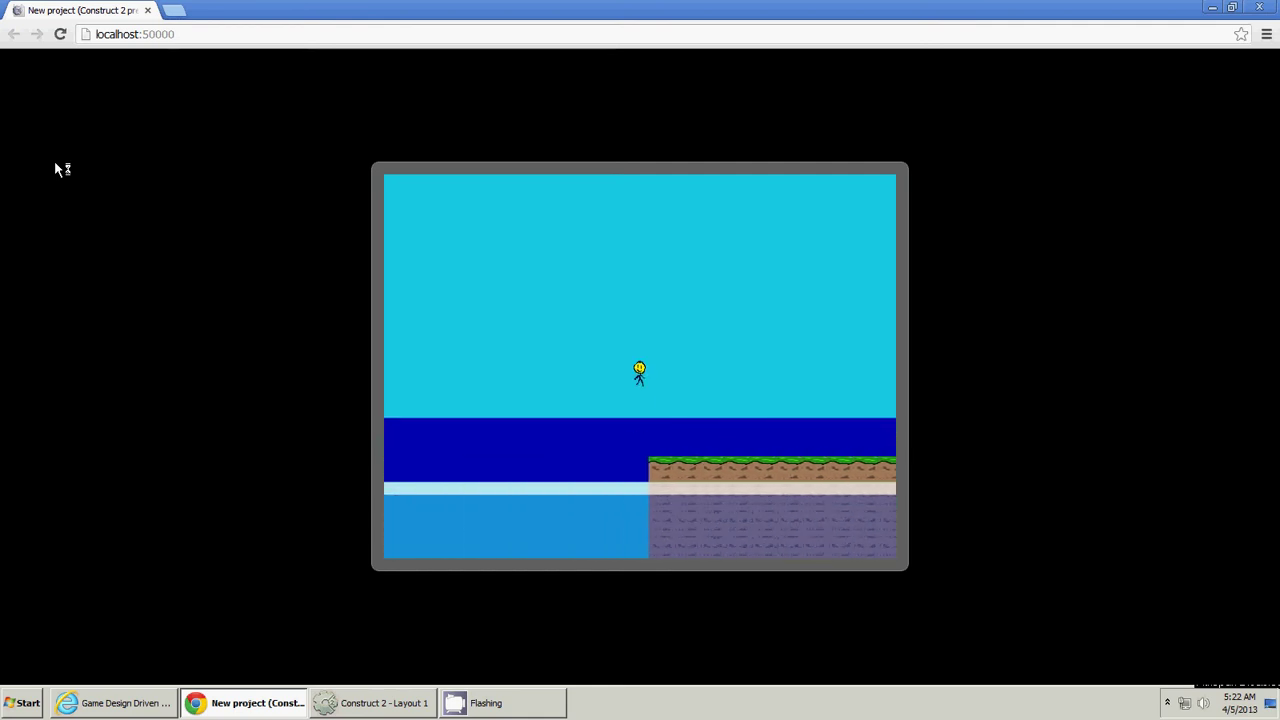
key(Right)
key(Up)
key(Up)
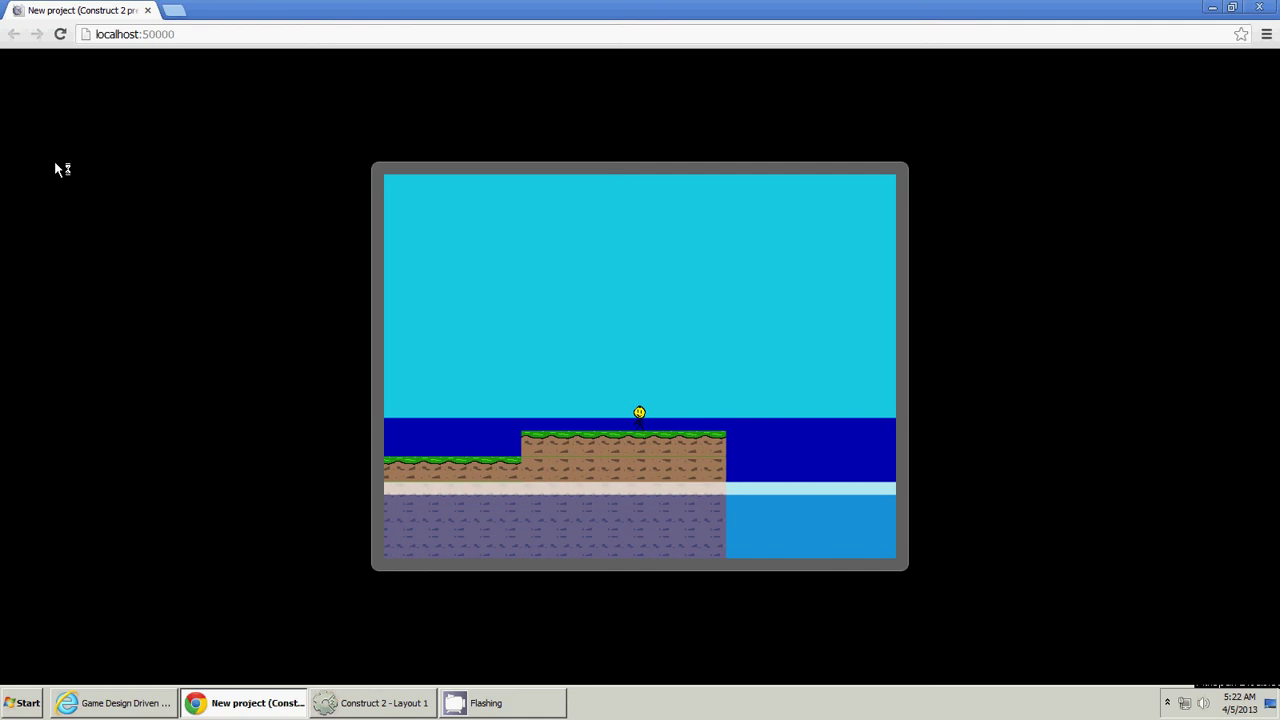
click(147, 10)
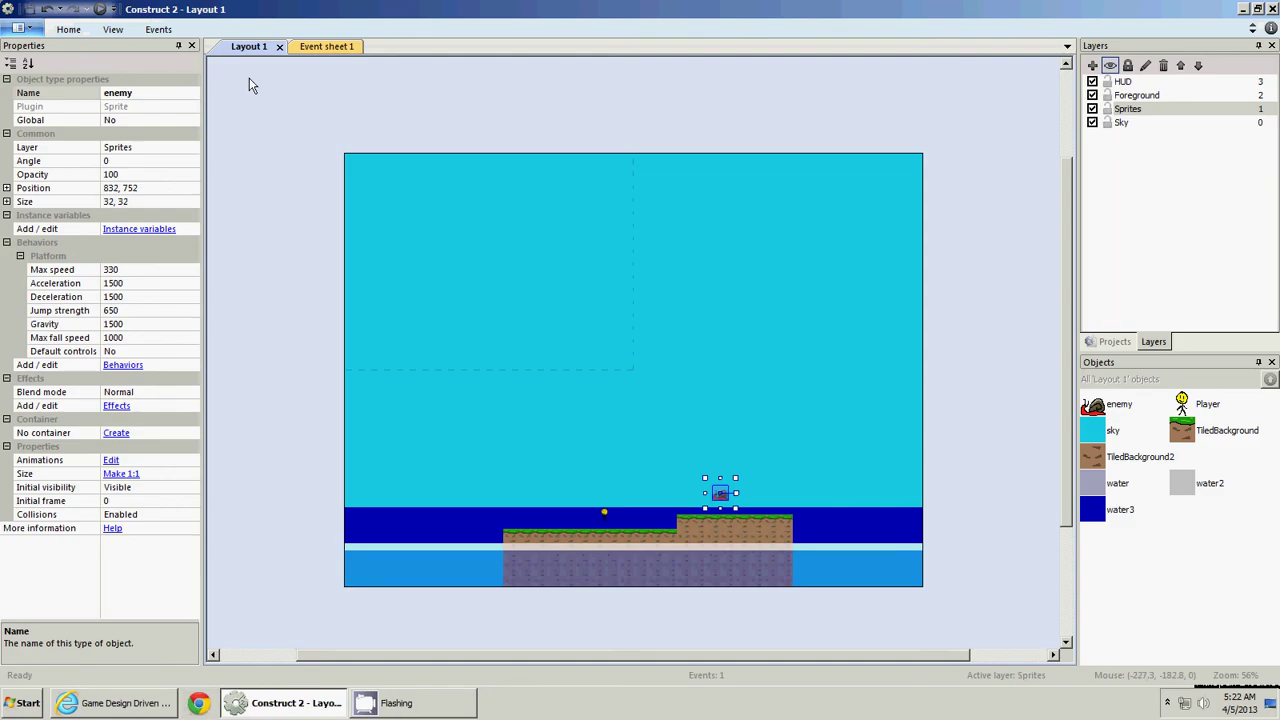
click(255, 202)
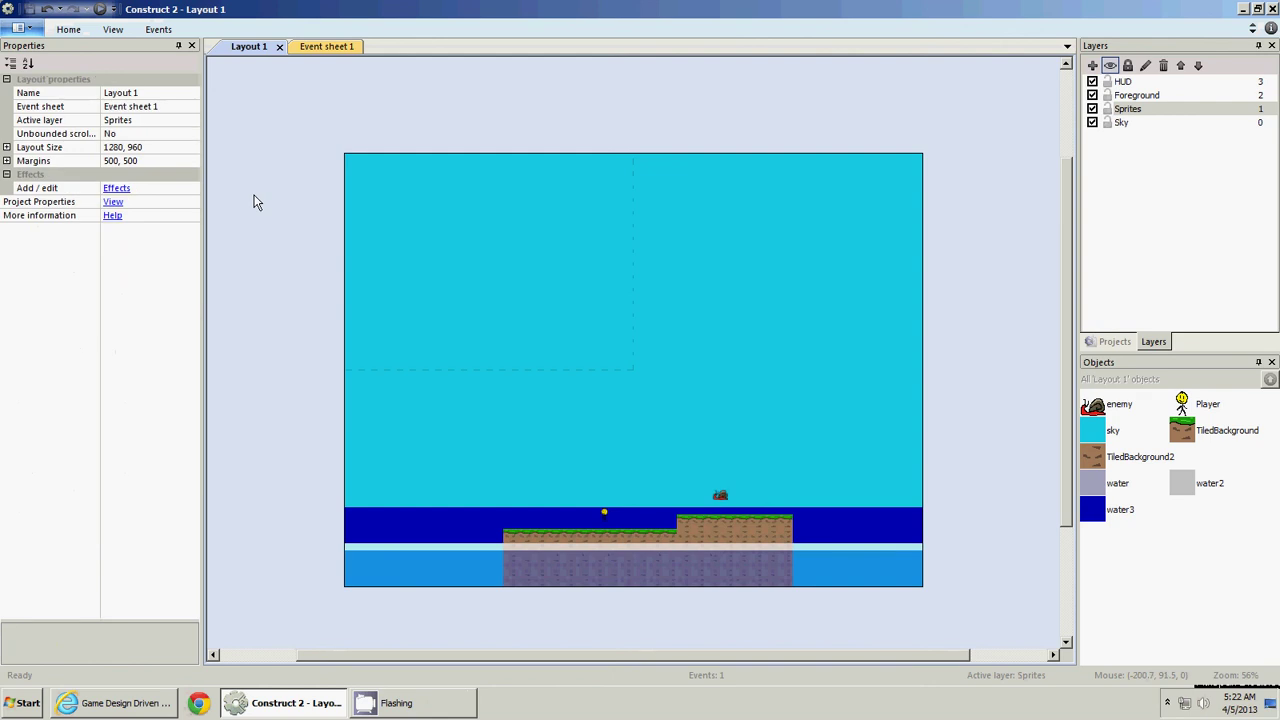